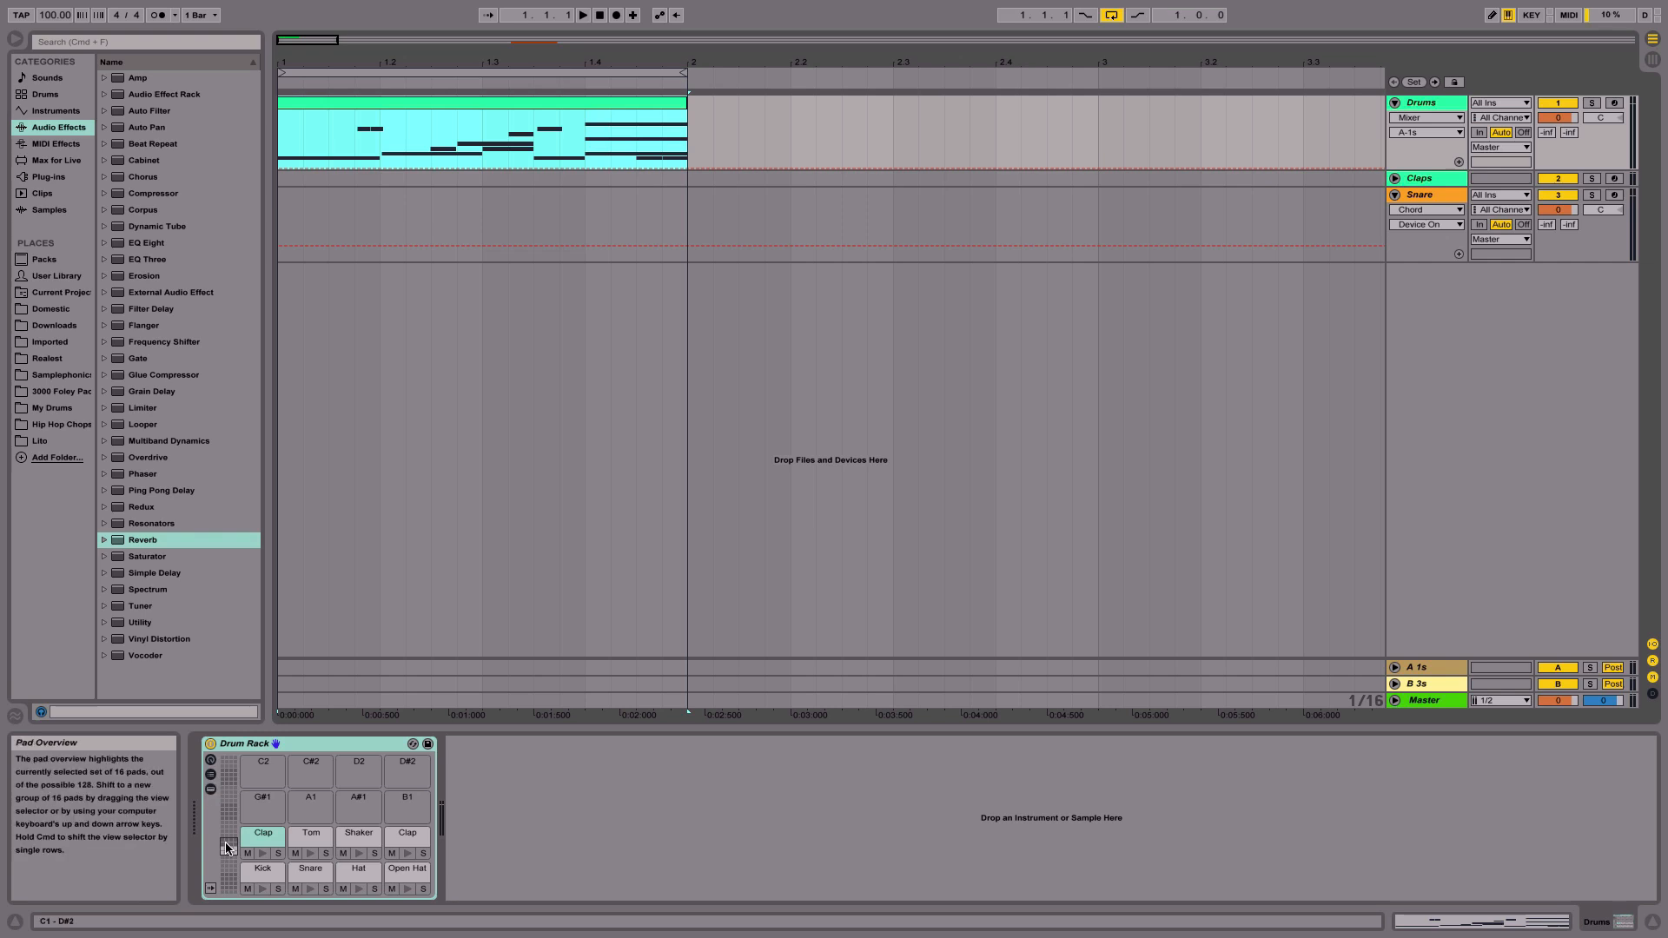
- Show the Drum Rack's chain list and its return chains section
click(211, 775)
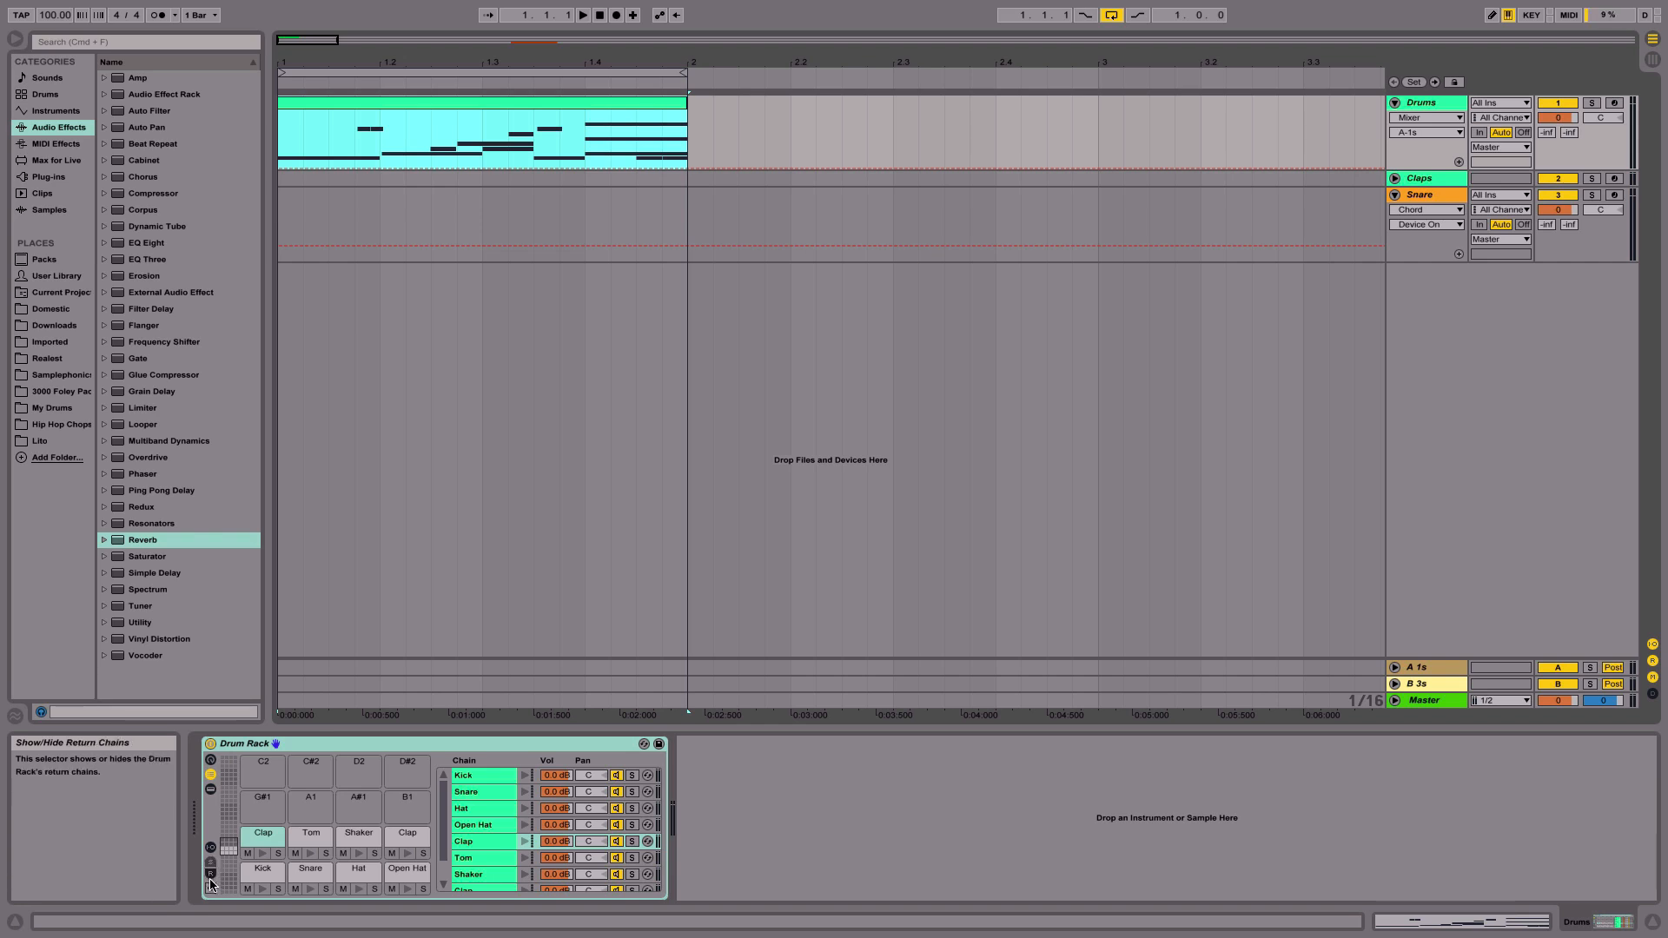
click(210, 874)
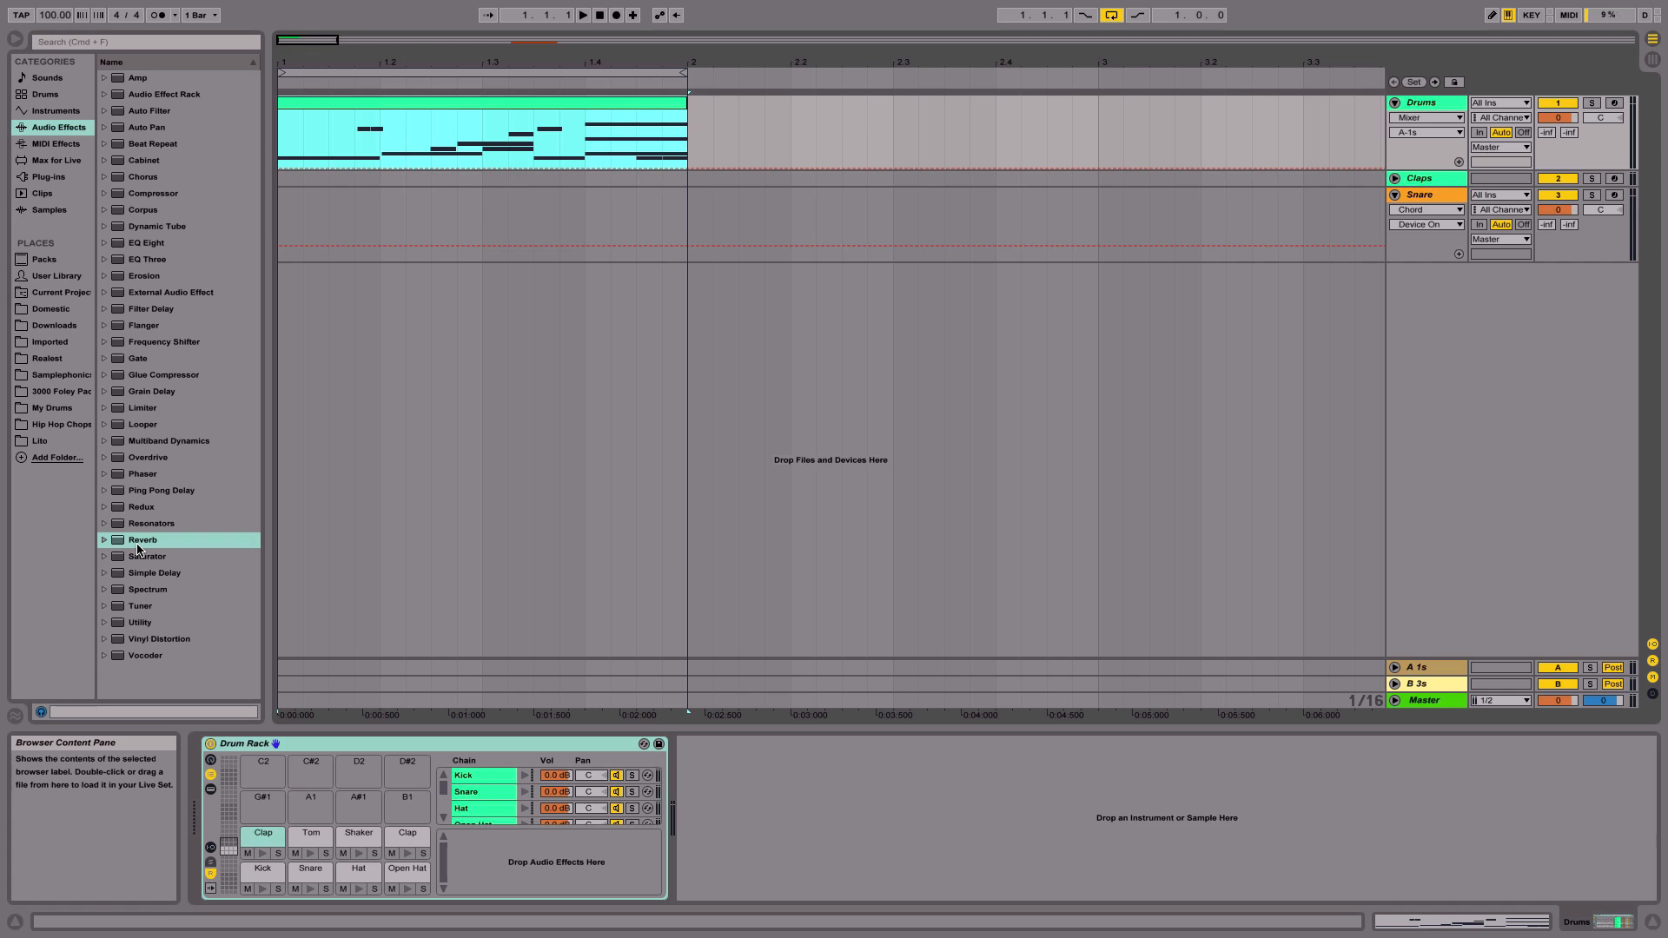
- Add a Reverb as a return chain in the Drum Rack and set its Dry/Wet to 100%
drag(137, 549, 508, 857)
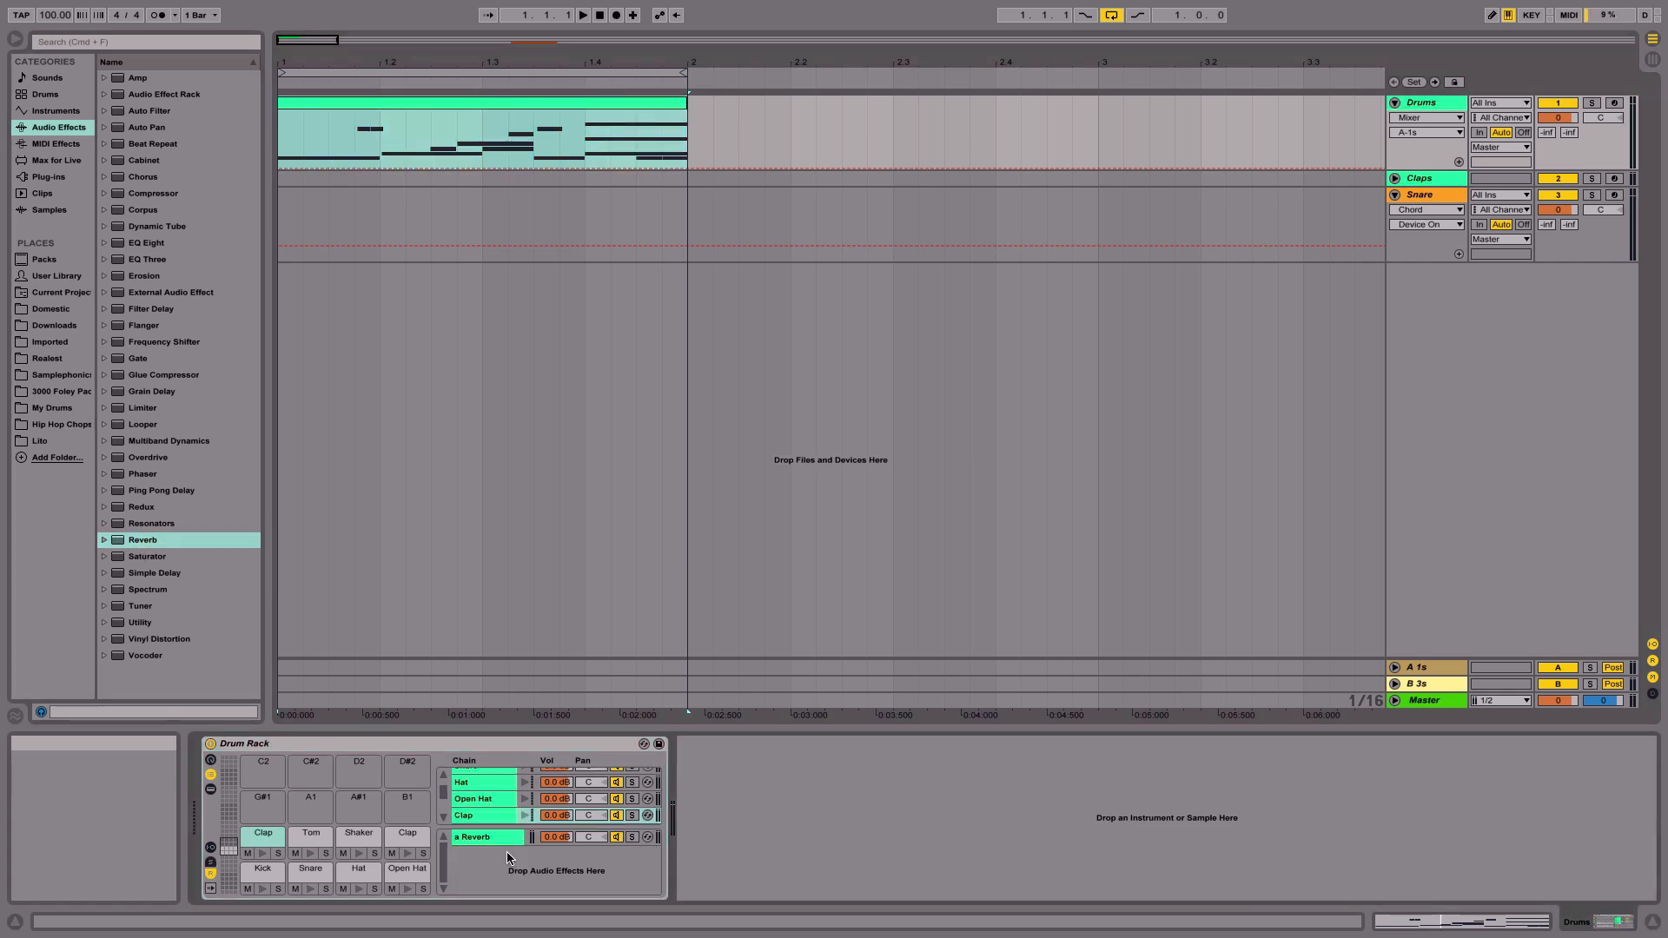
click(486, 841)
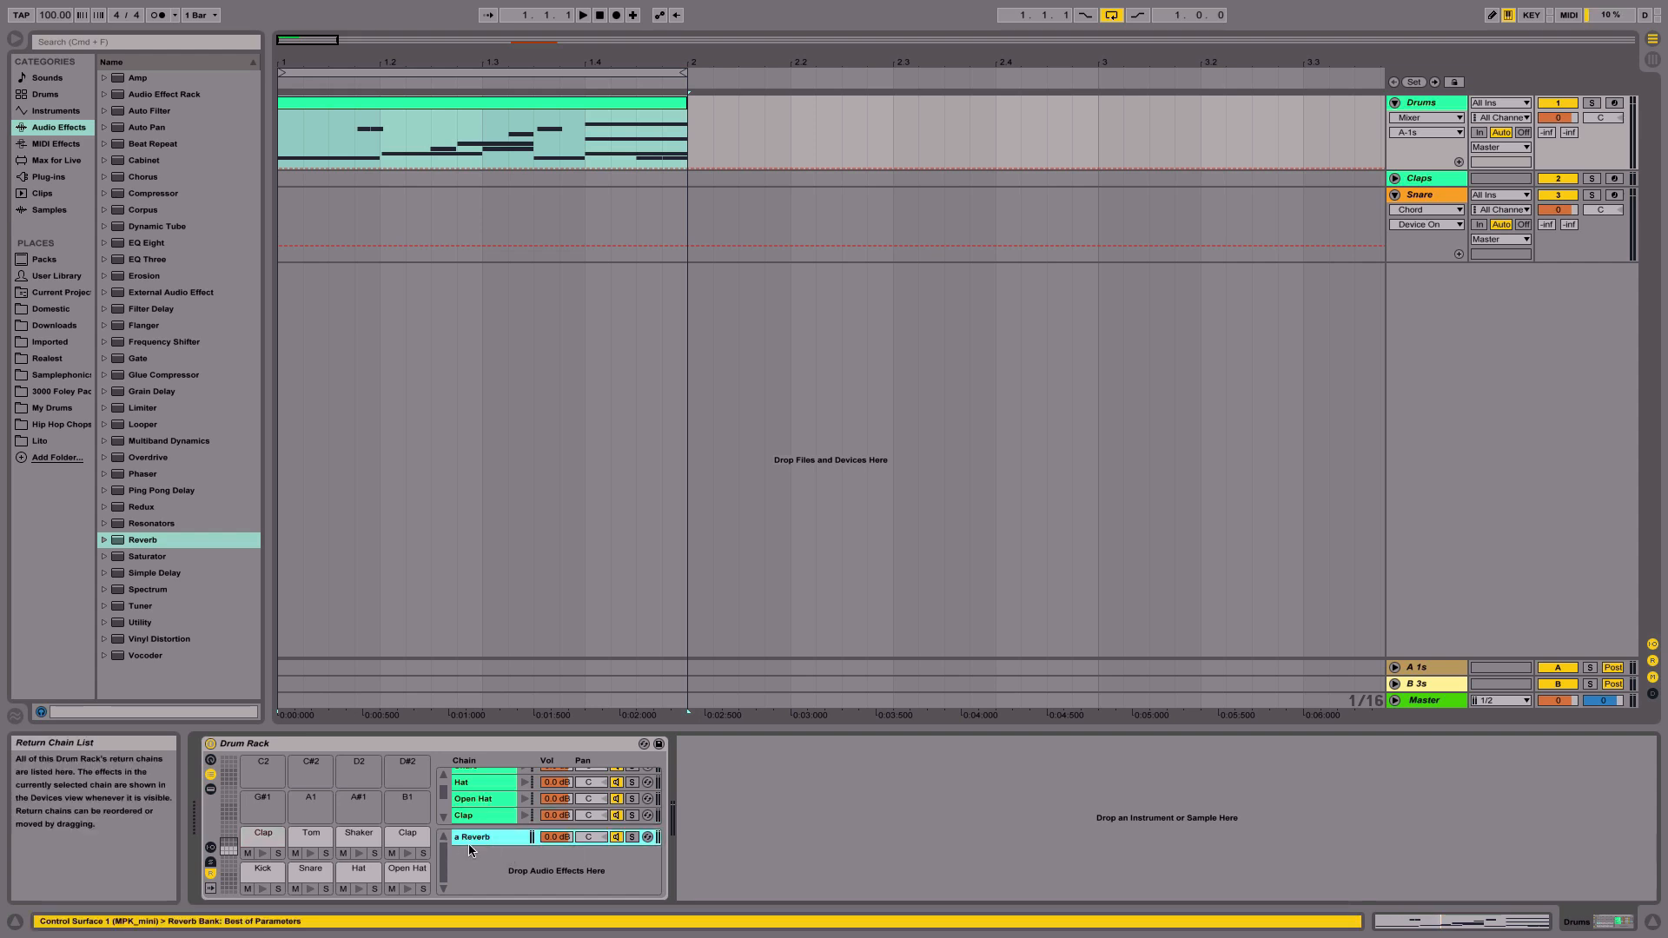
click(487, 840)
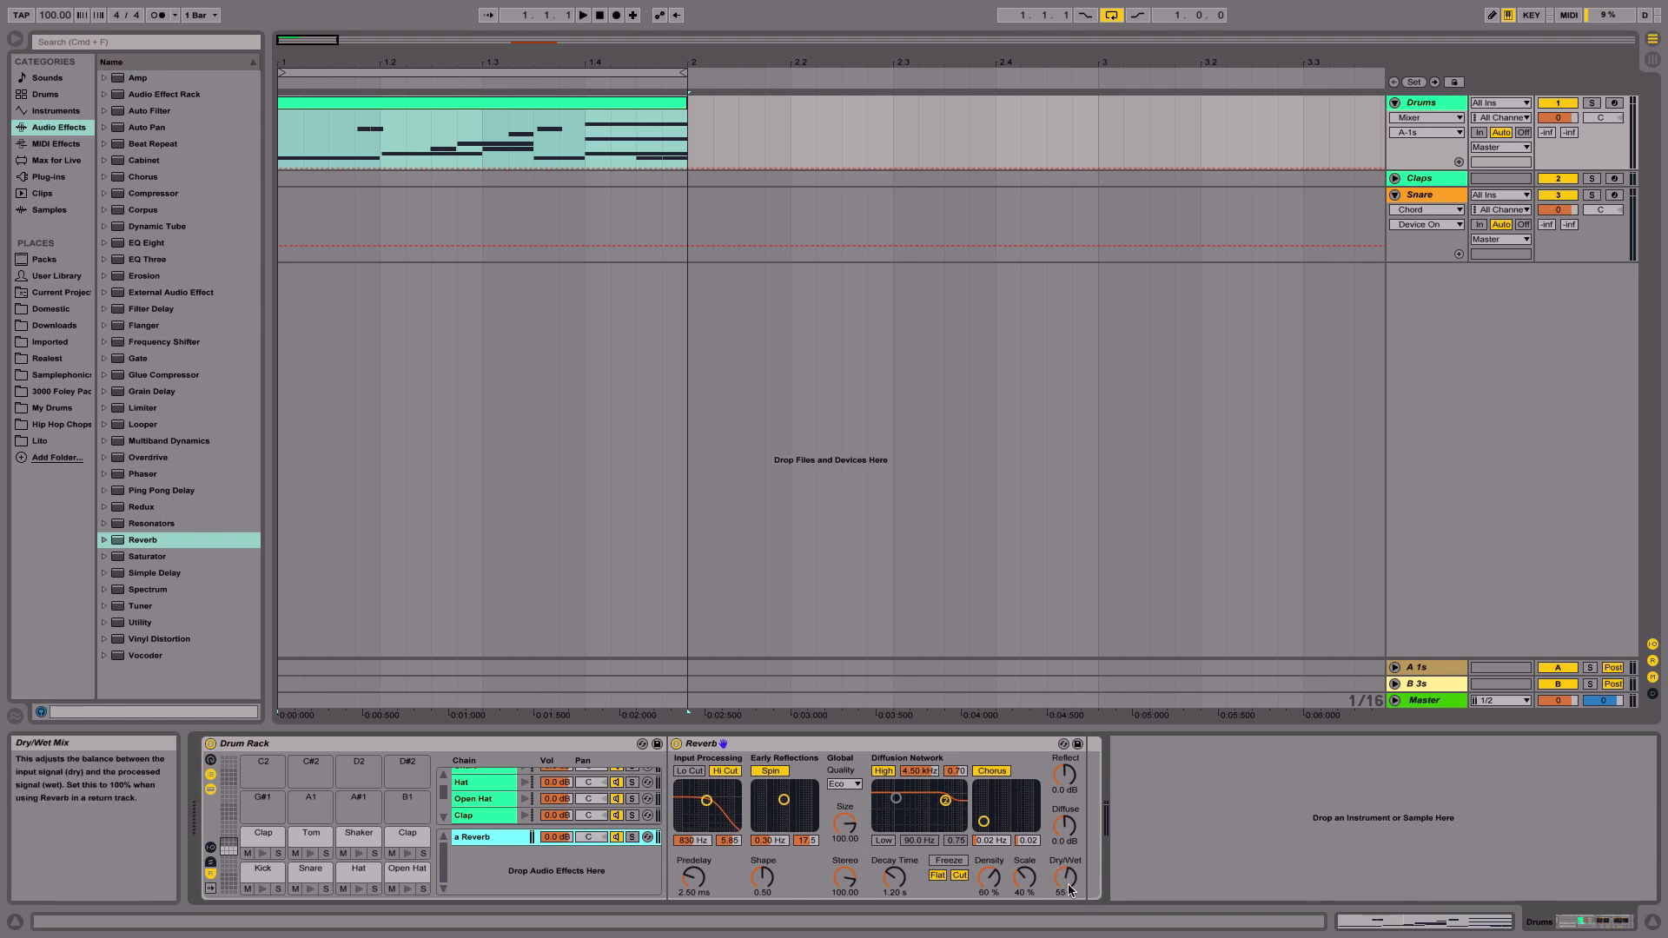
drag(1069, 886, 1064, 746)
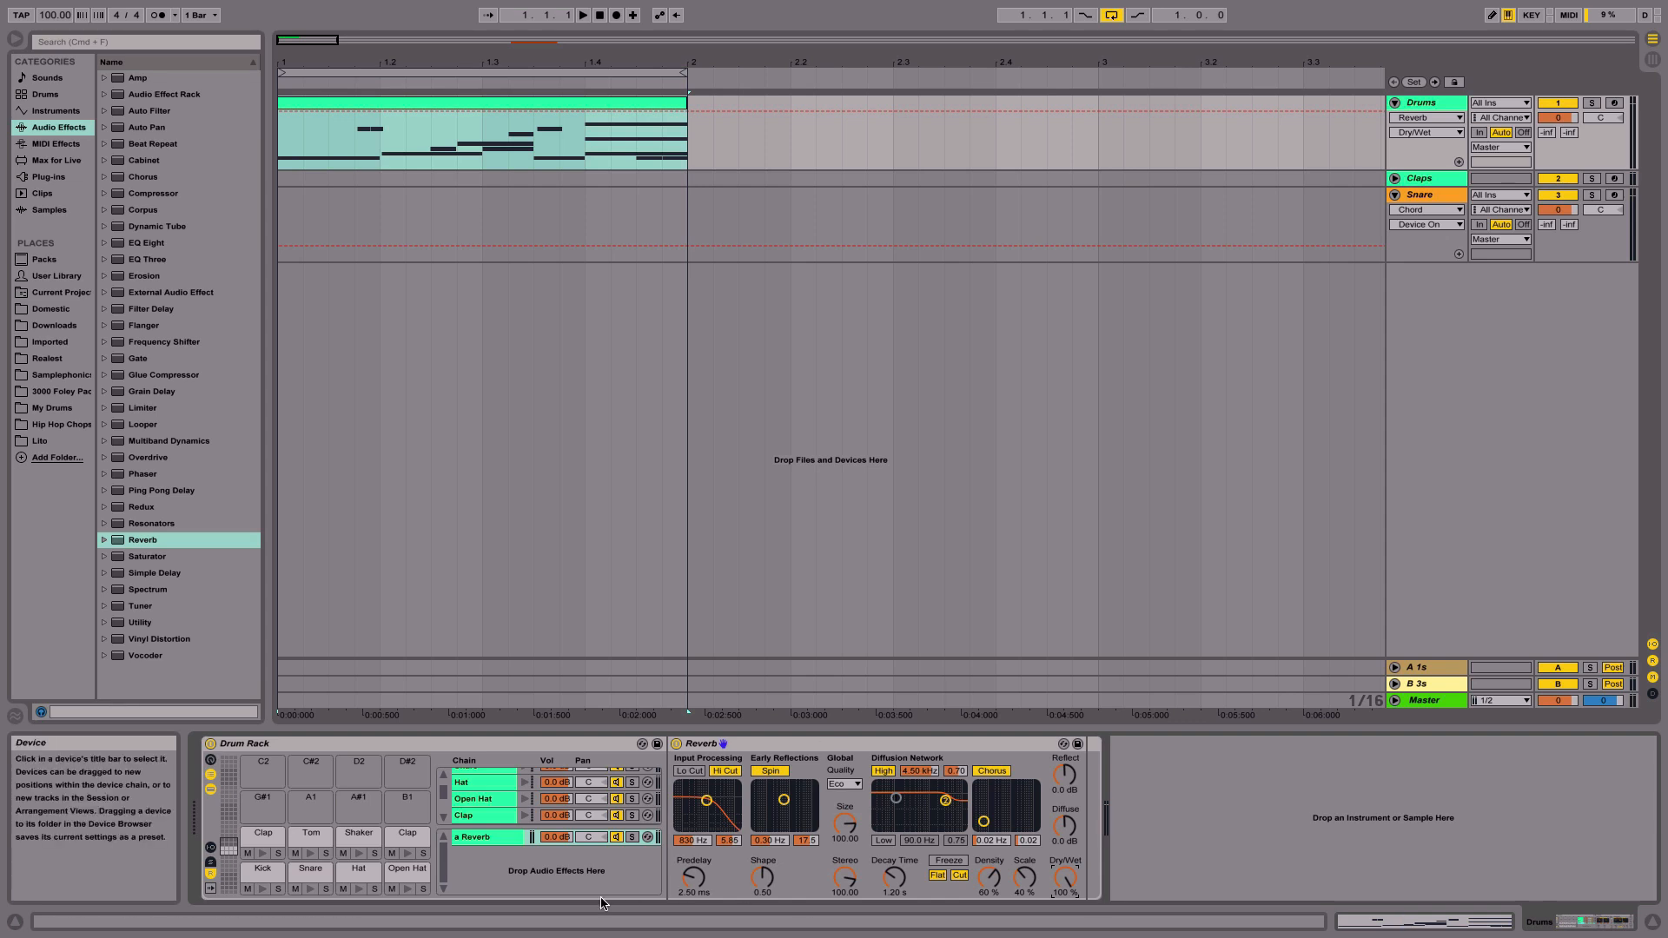
- Show the send controls for the Drum Rack's chains
click(481, 840)
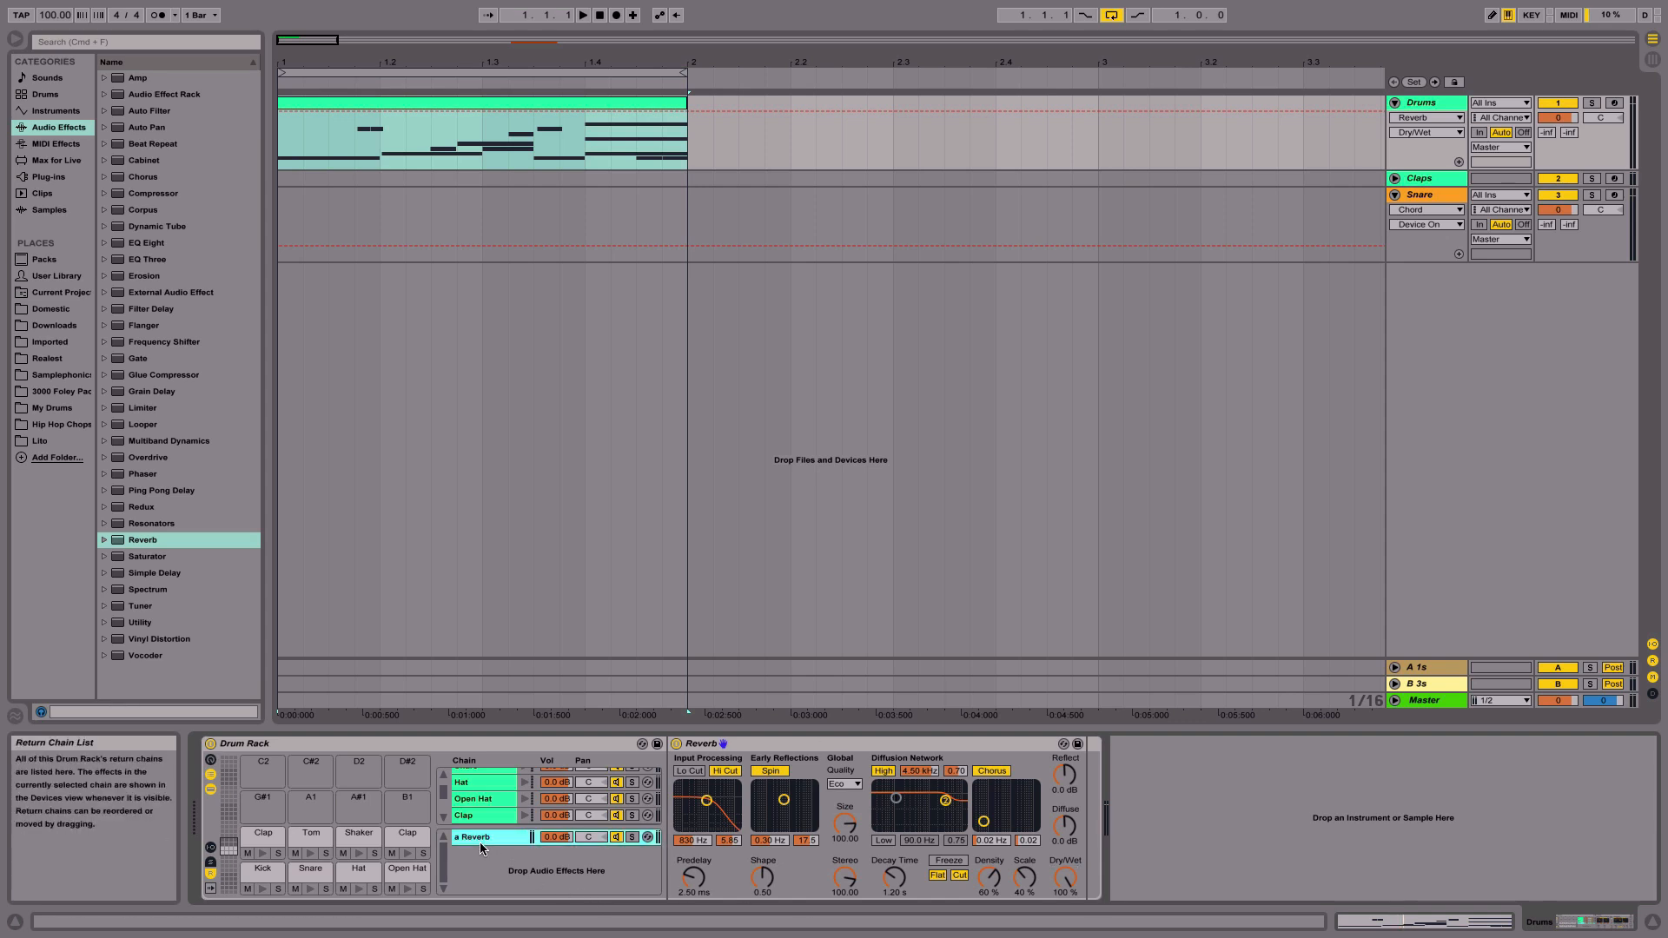
click(211, 864)
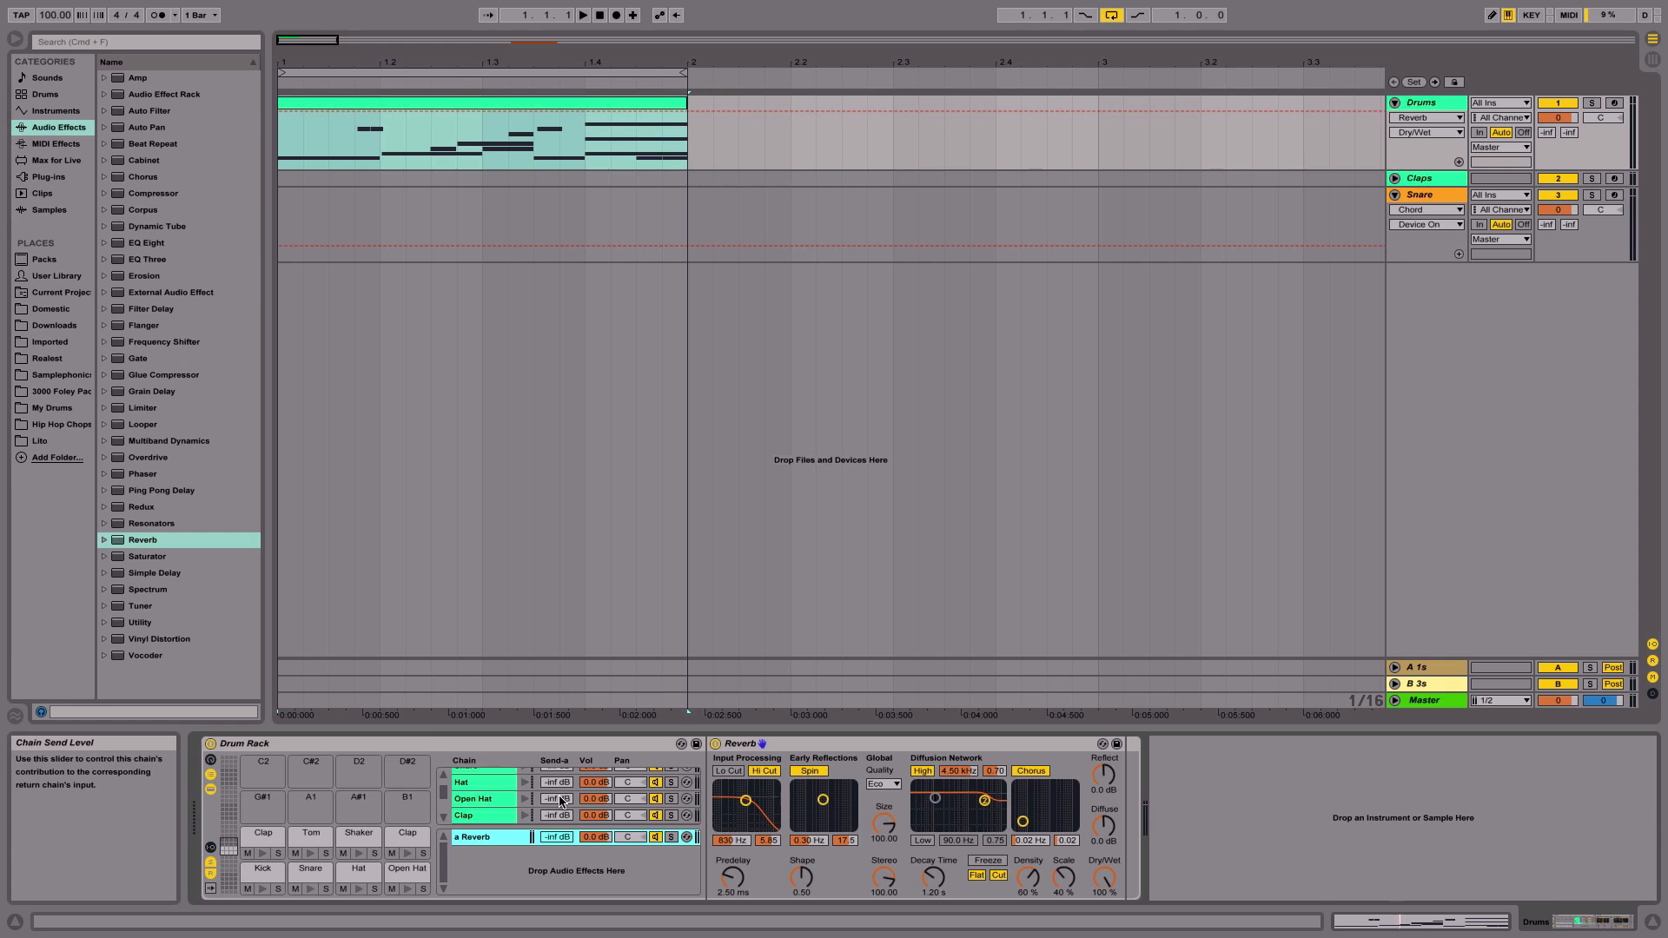
- Raise the Snare chain's send to the Reverb return while playing the drum clip
scroll(561, 801, up, 3)
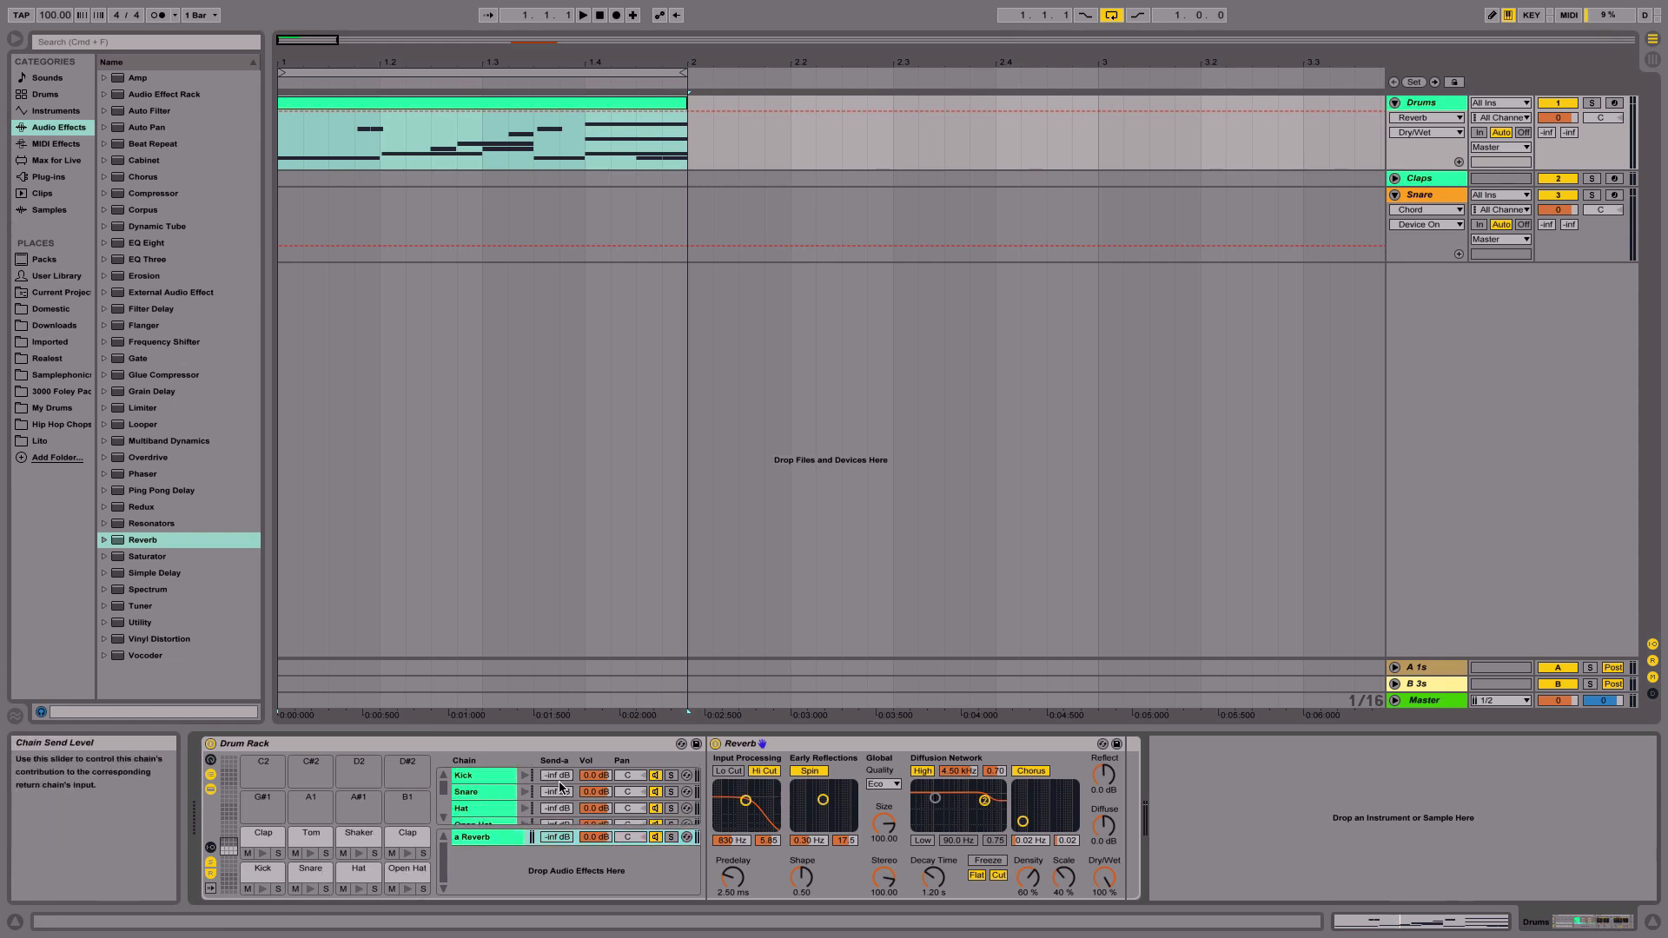
click(491, 838)
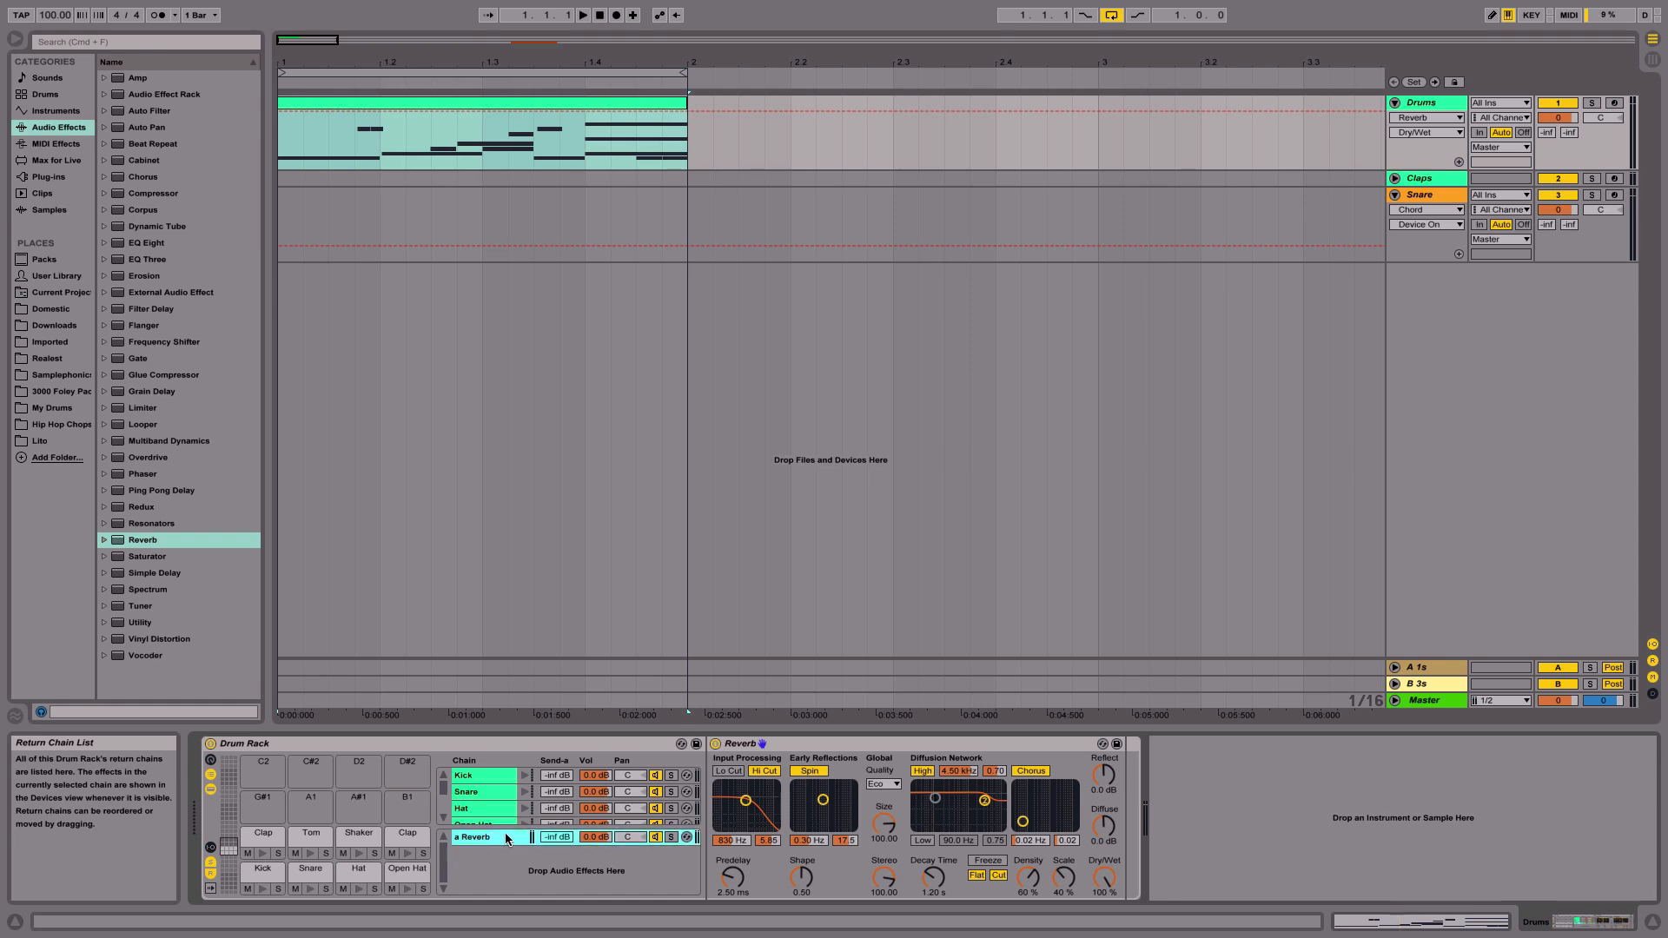
click(570, 793)
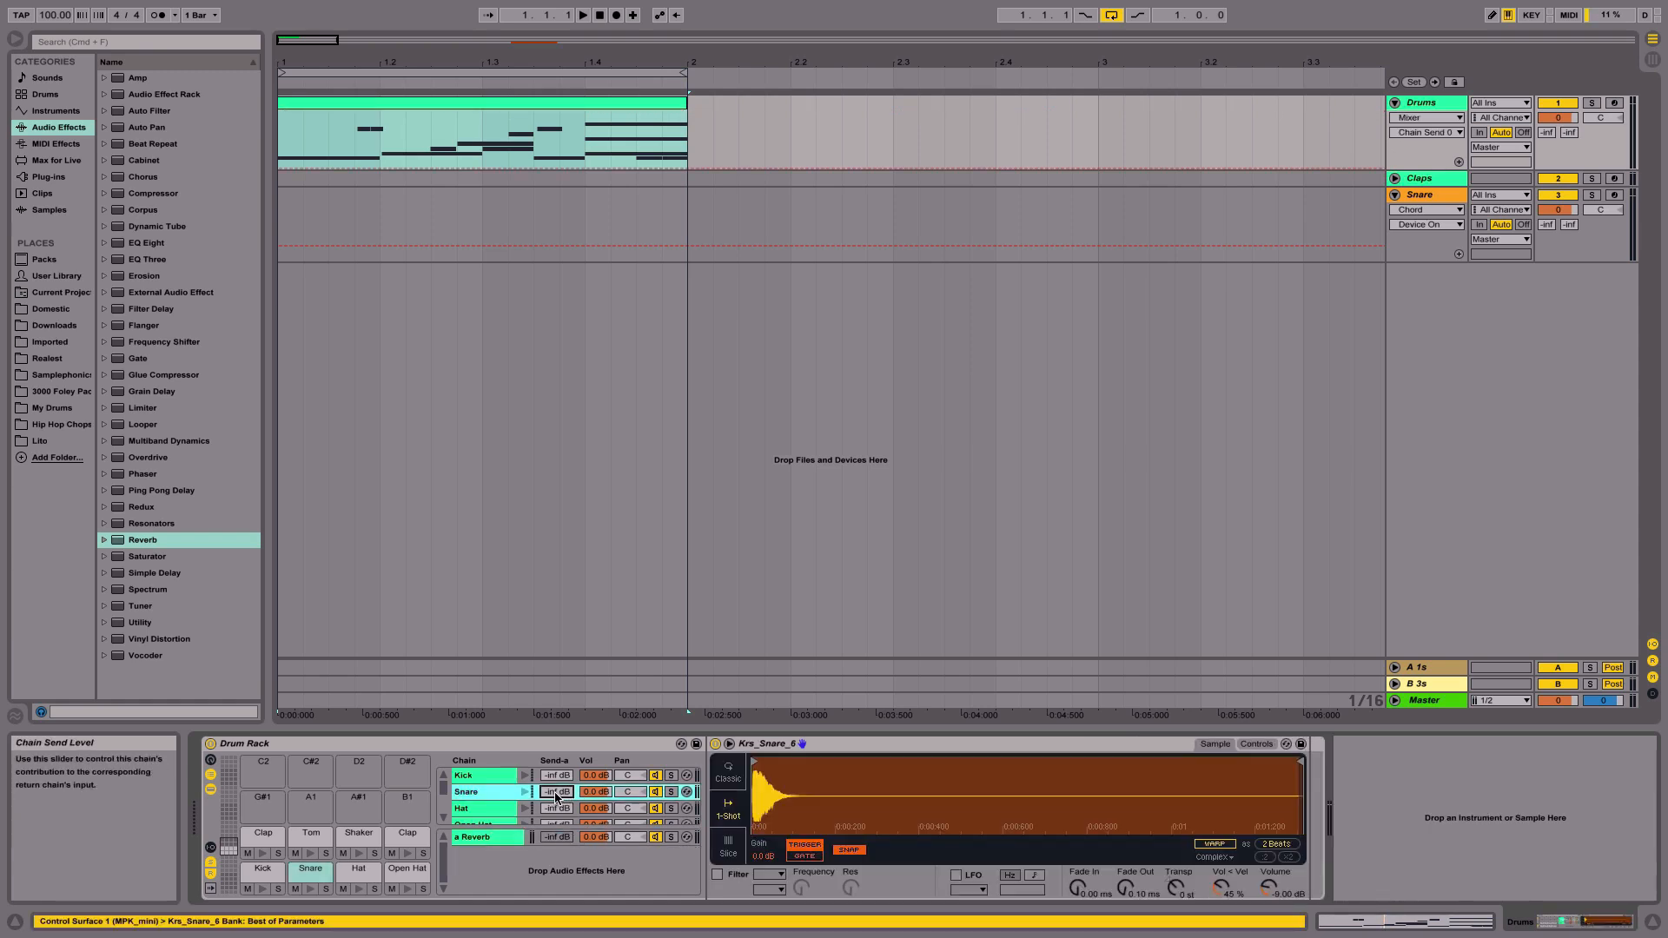
drag(556, 795, 556, 793)
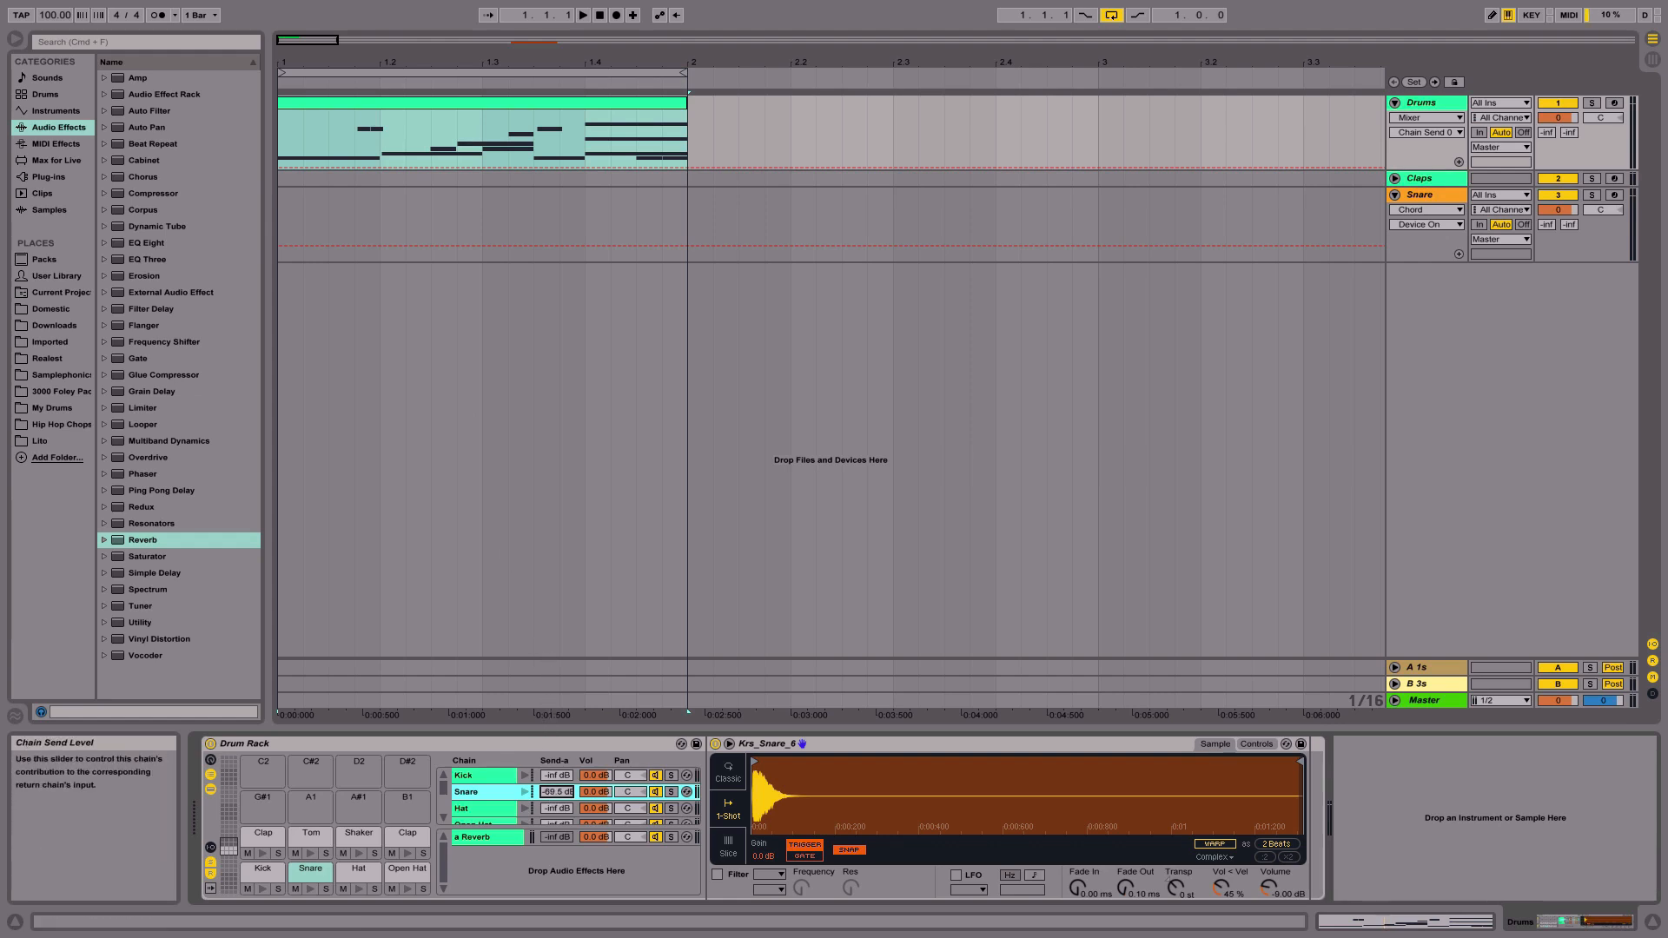
drag(556, 792, 556, 796)
key(space)
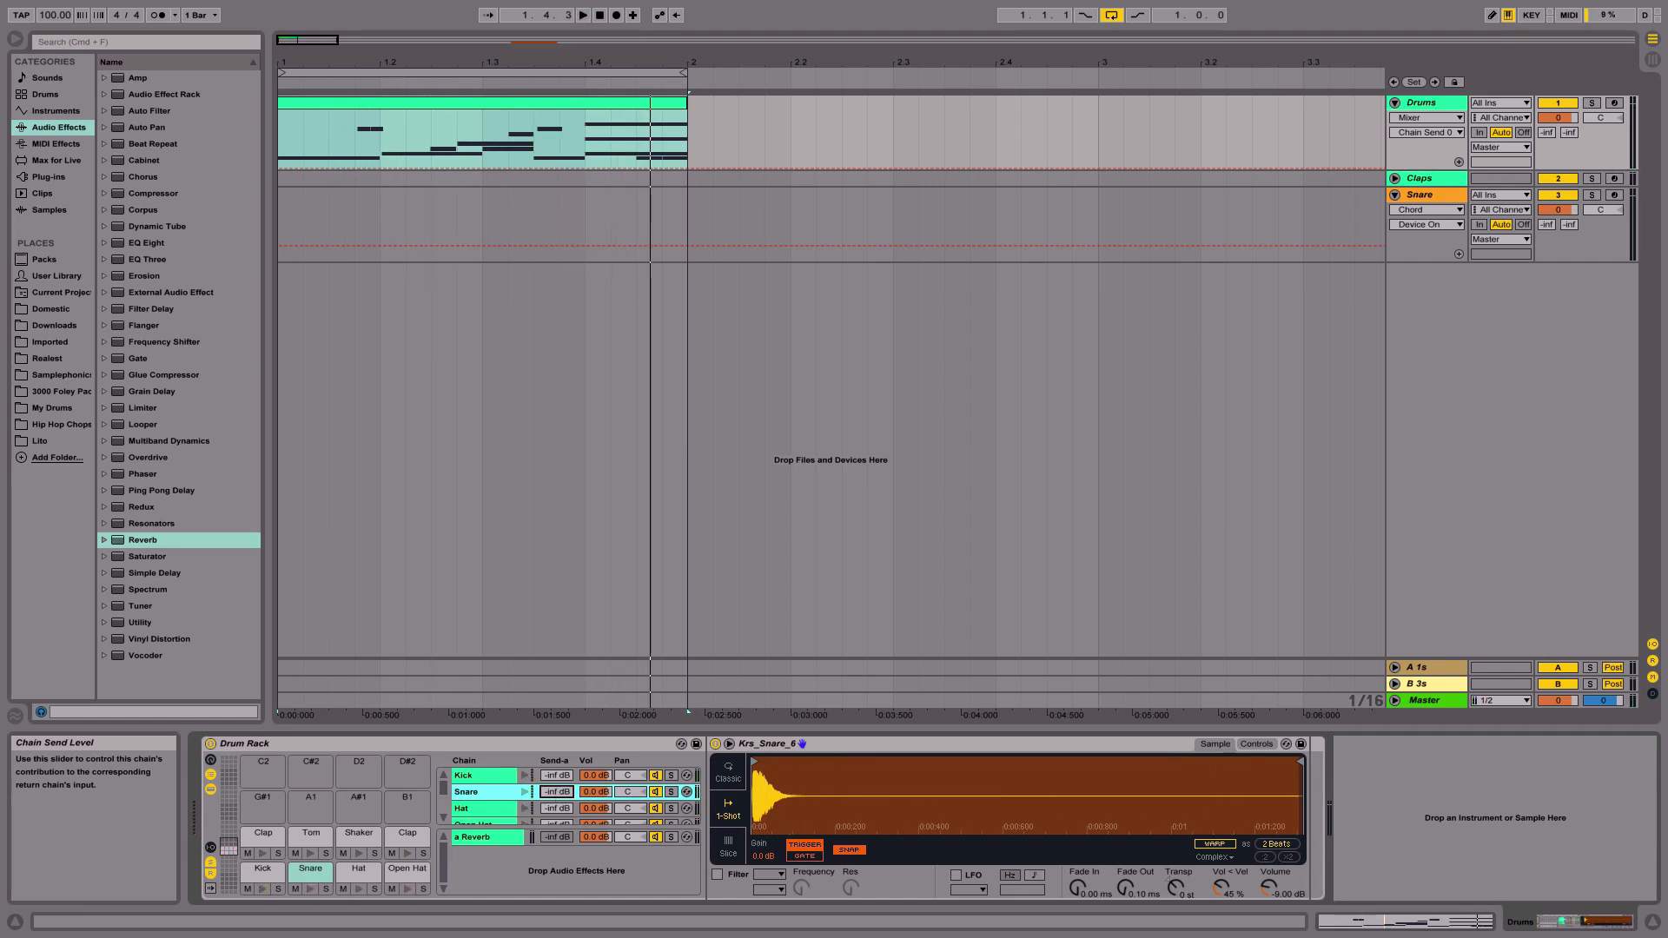
drag(557, 793, 557, 753)
key(space)
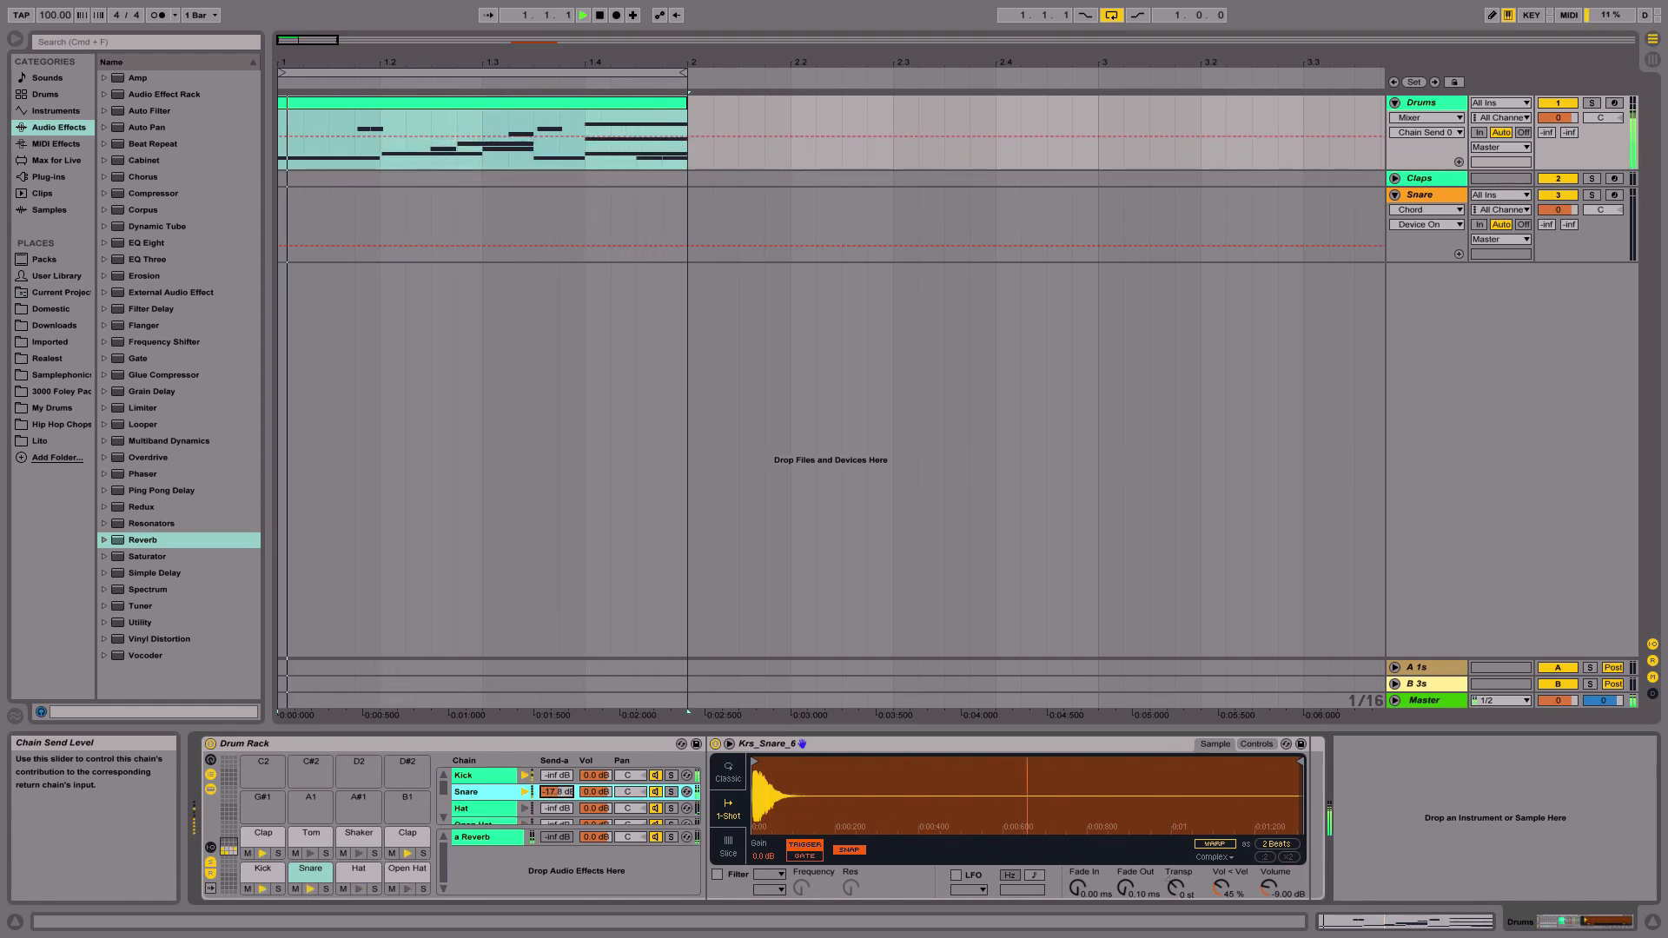
- Raise the Shaker chain's send to the Reverb return, then stop playback
scroll(542, 804, down, 2)
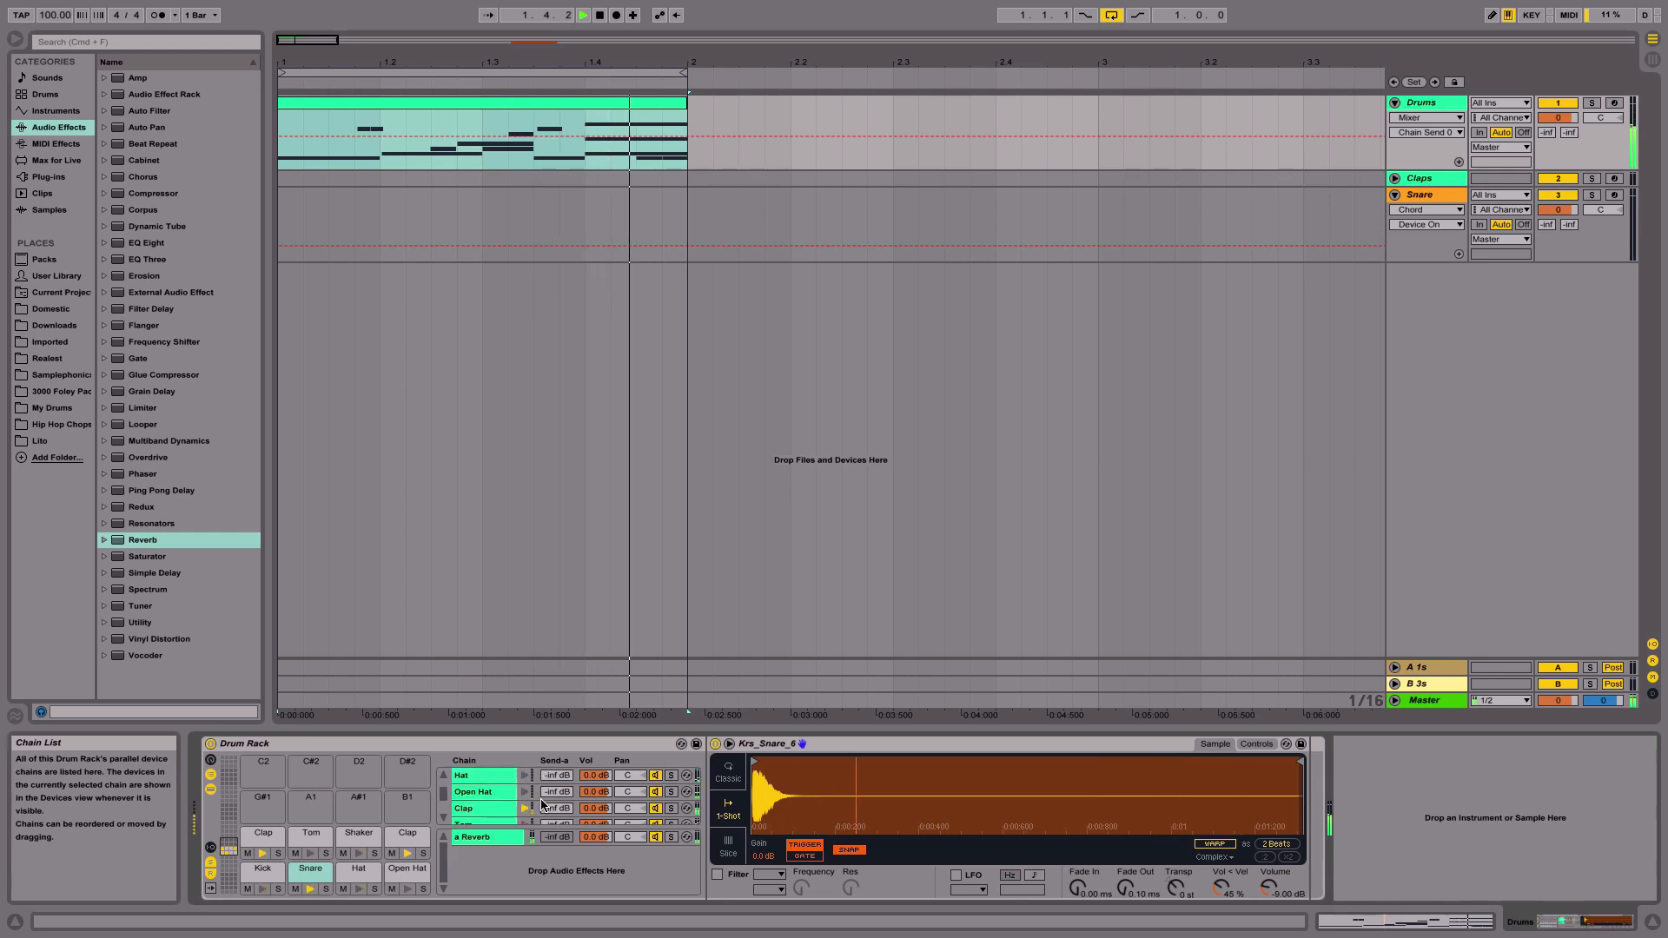
scroll(542, 804, down, 3)
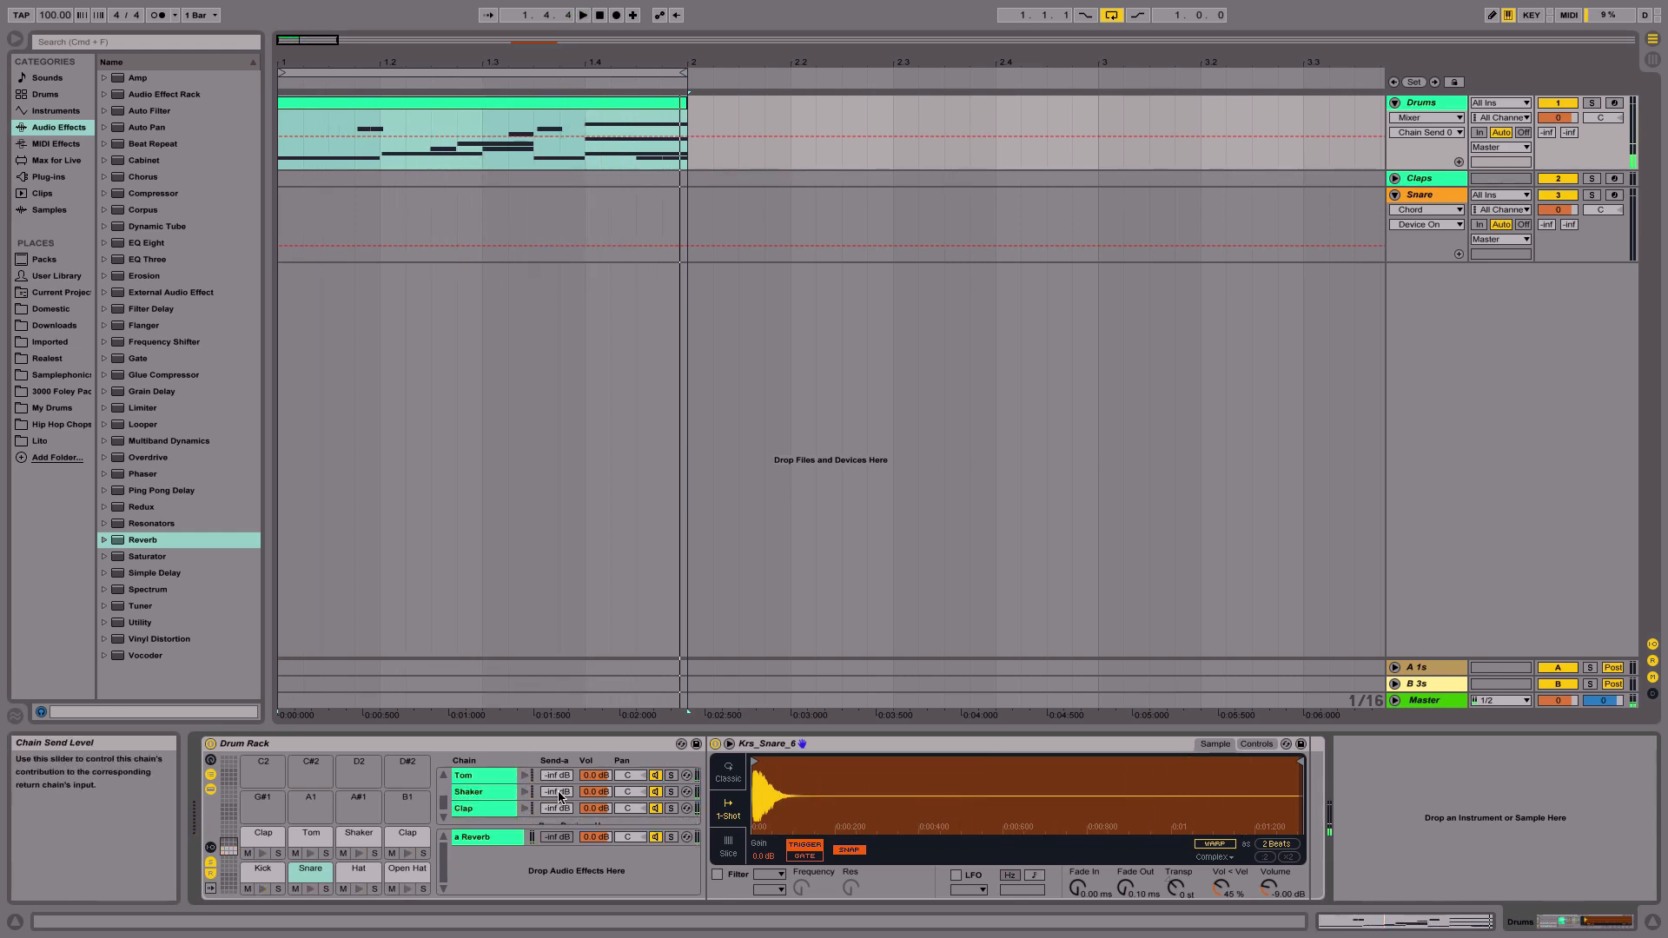
drag(558, 796, 559, 768)
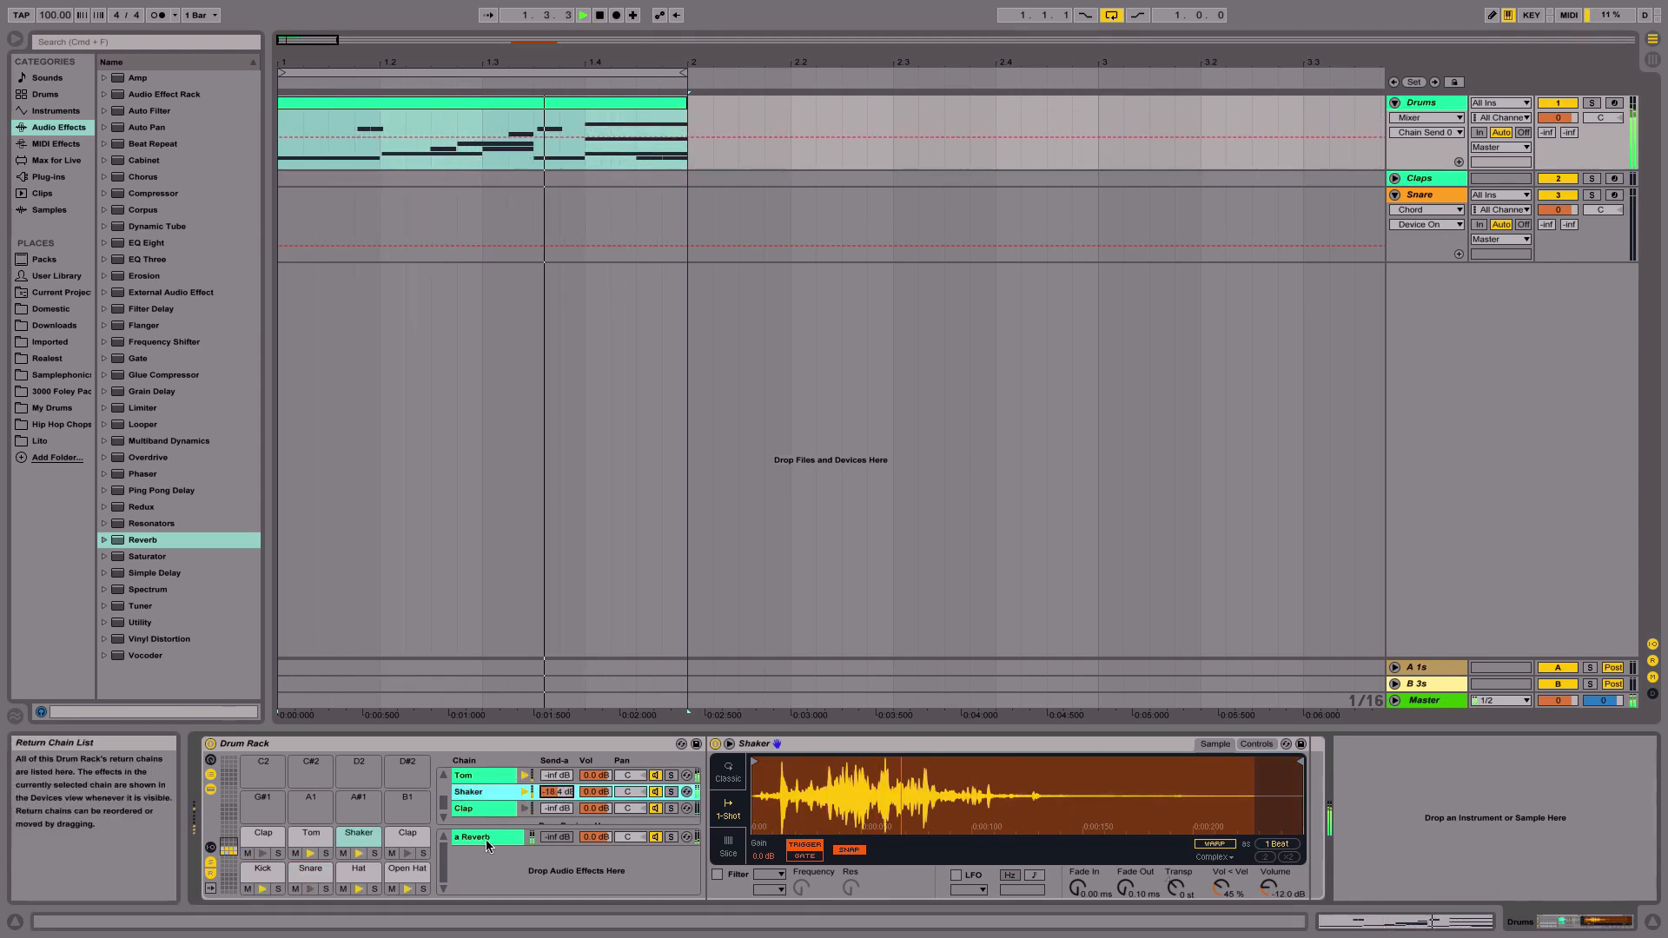
click(487, 843)
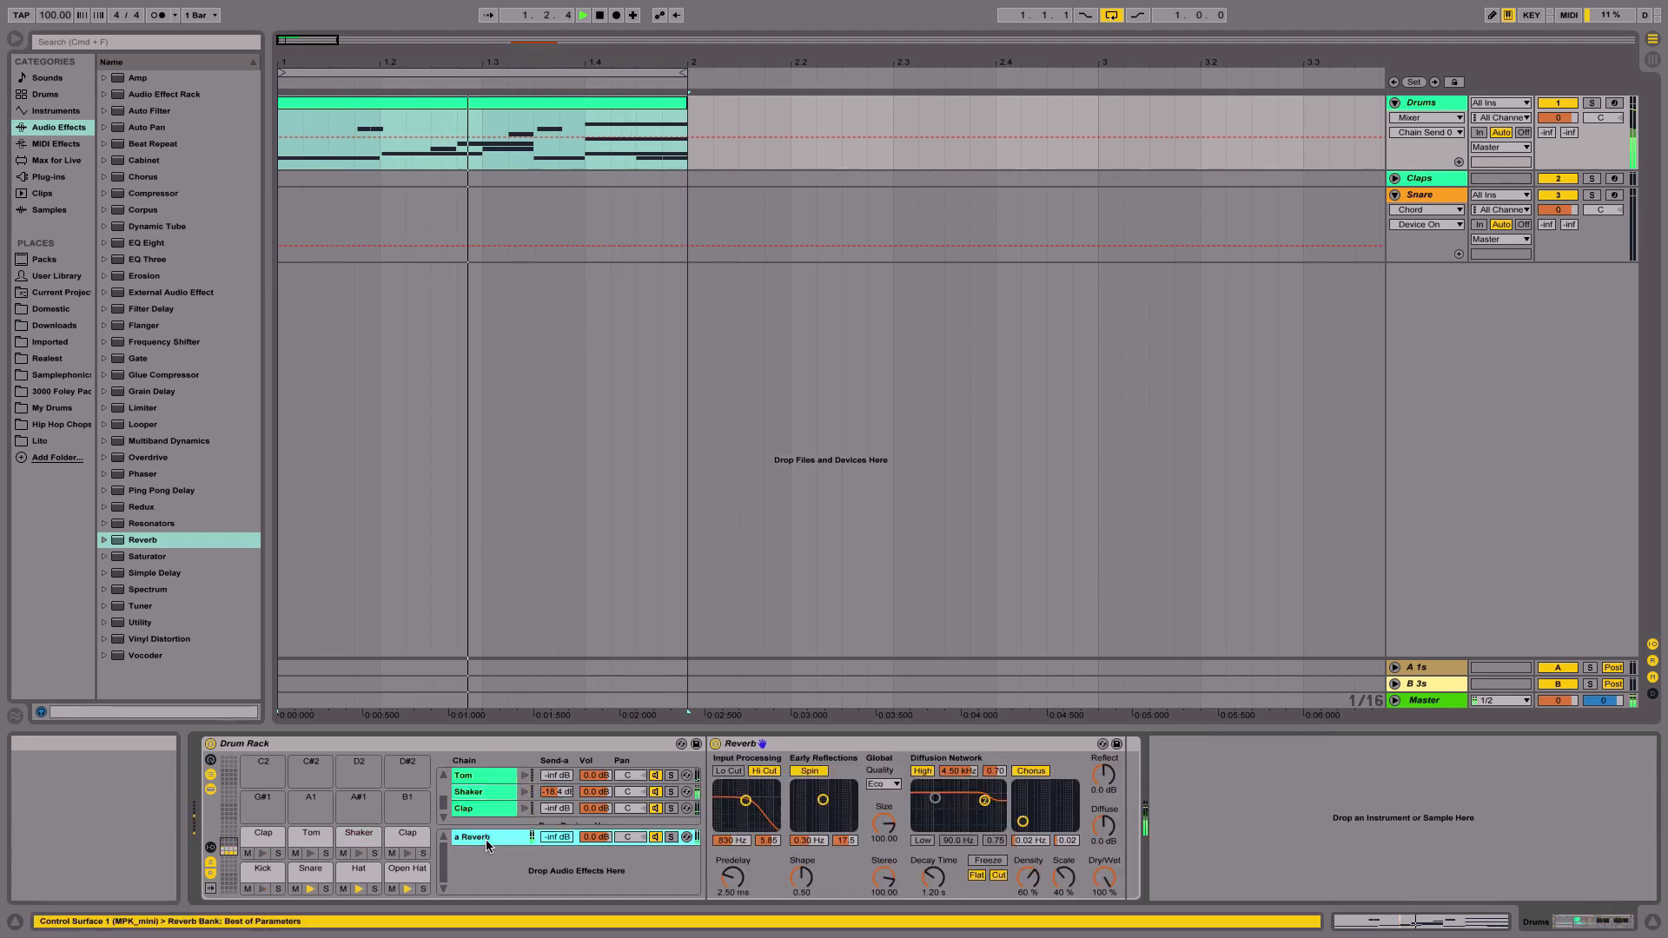
key(space)
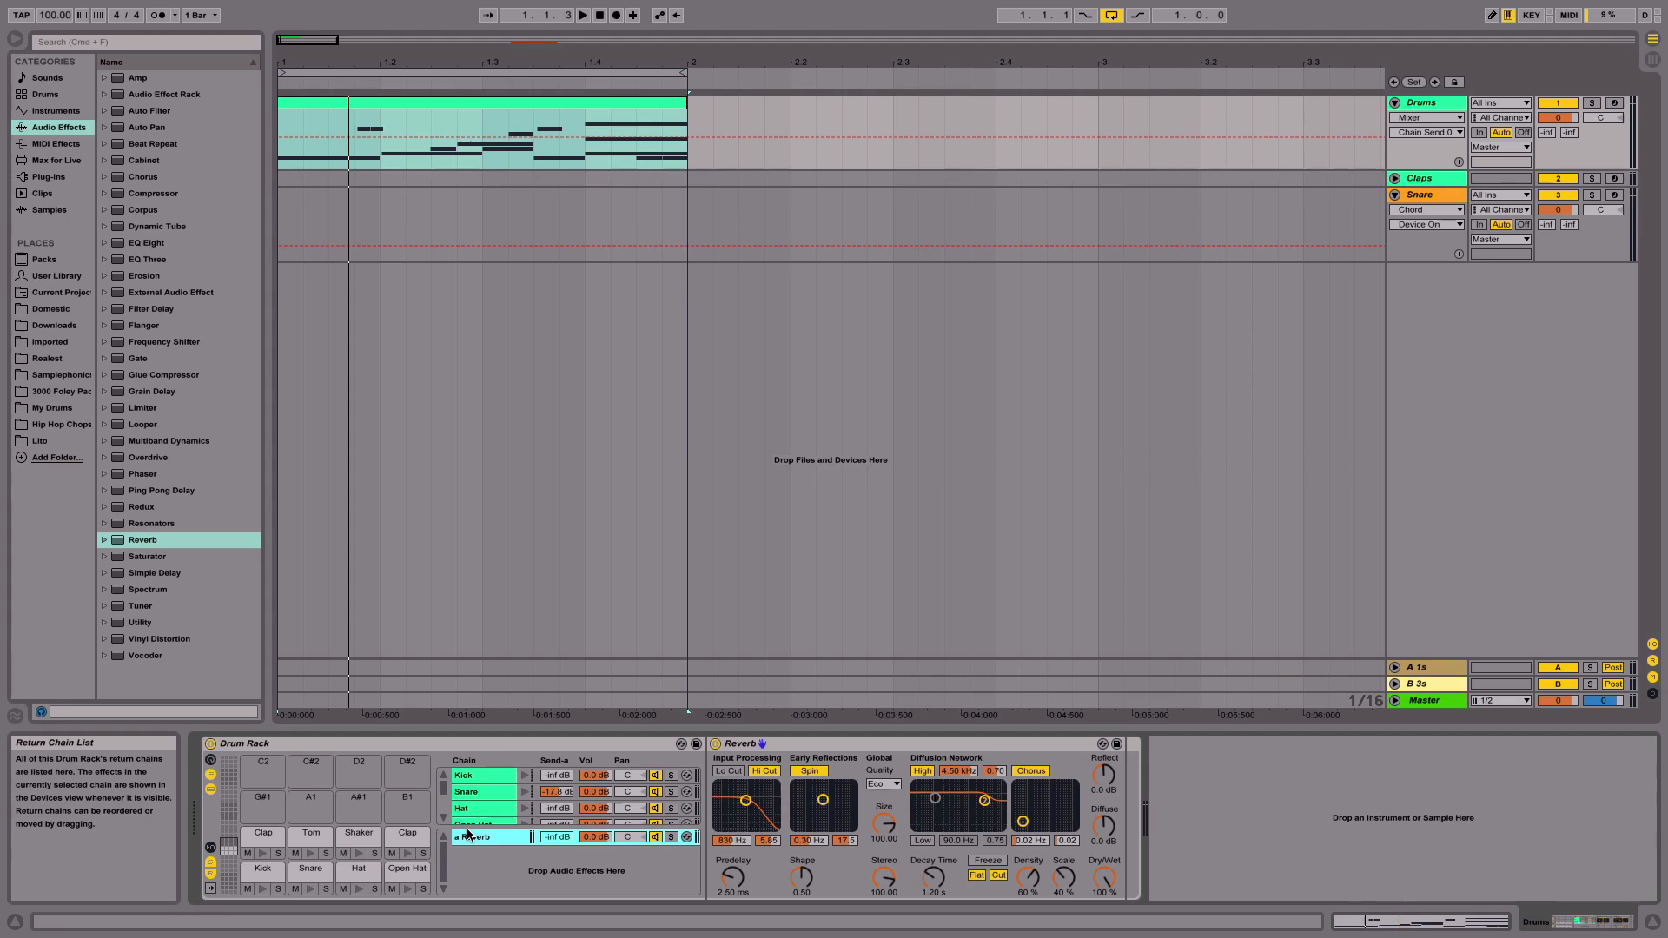
- Set the Drums track's send A to -inf dB
click(488, 774)
click(483, 839)
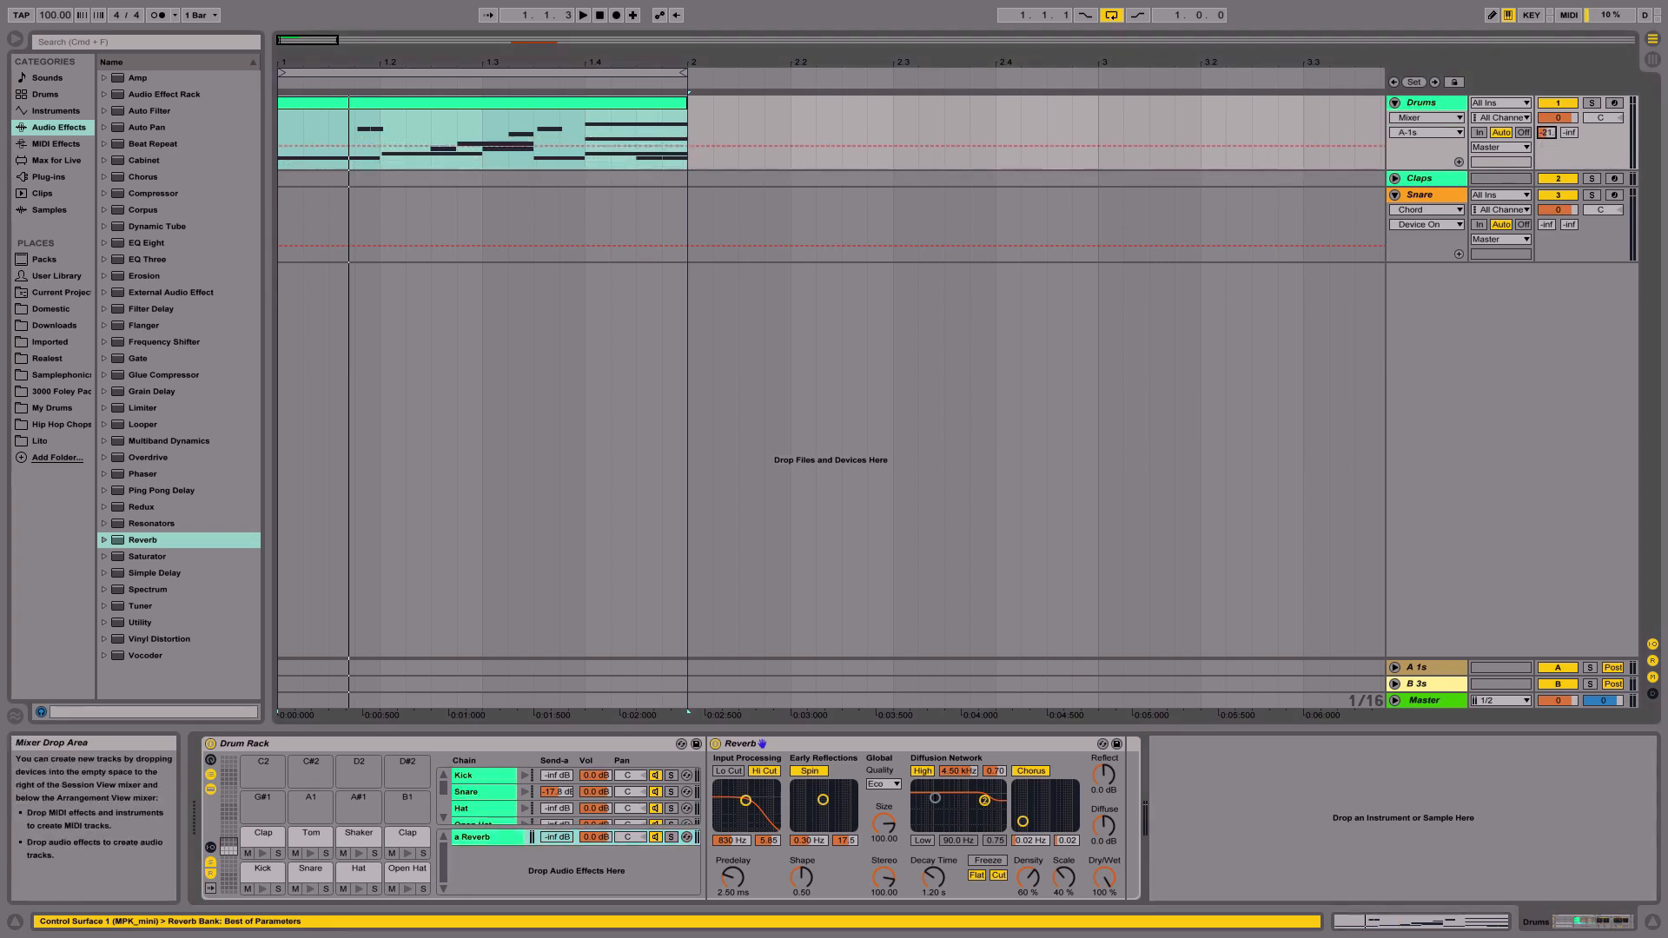
click(1547, 132)
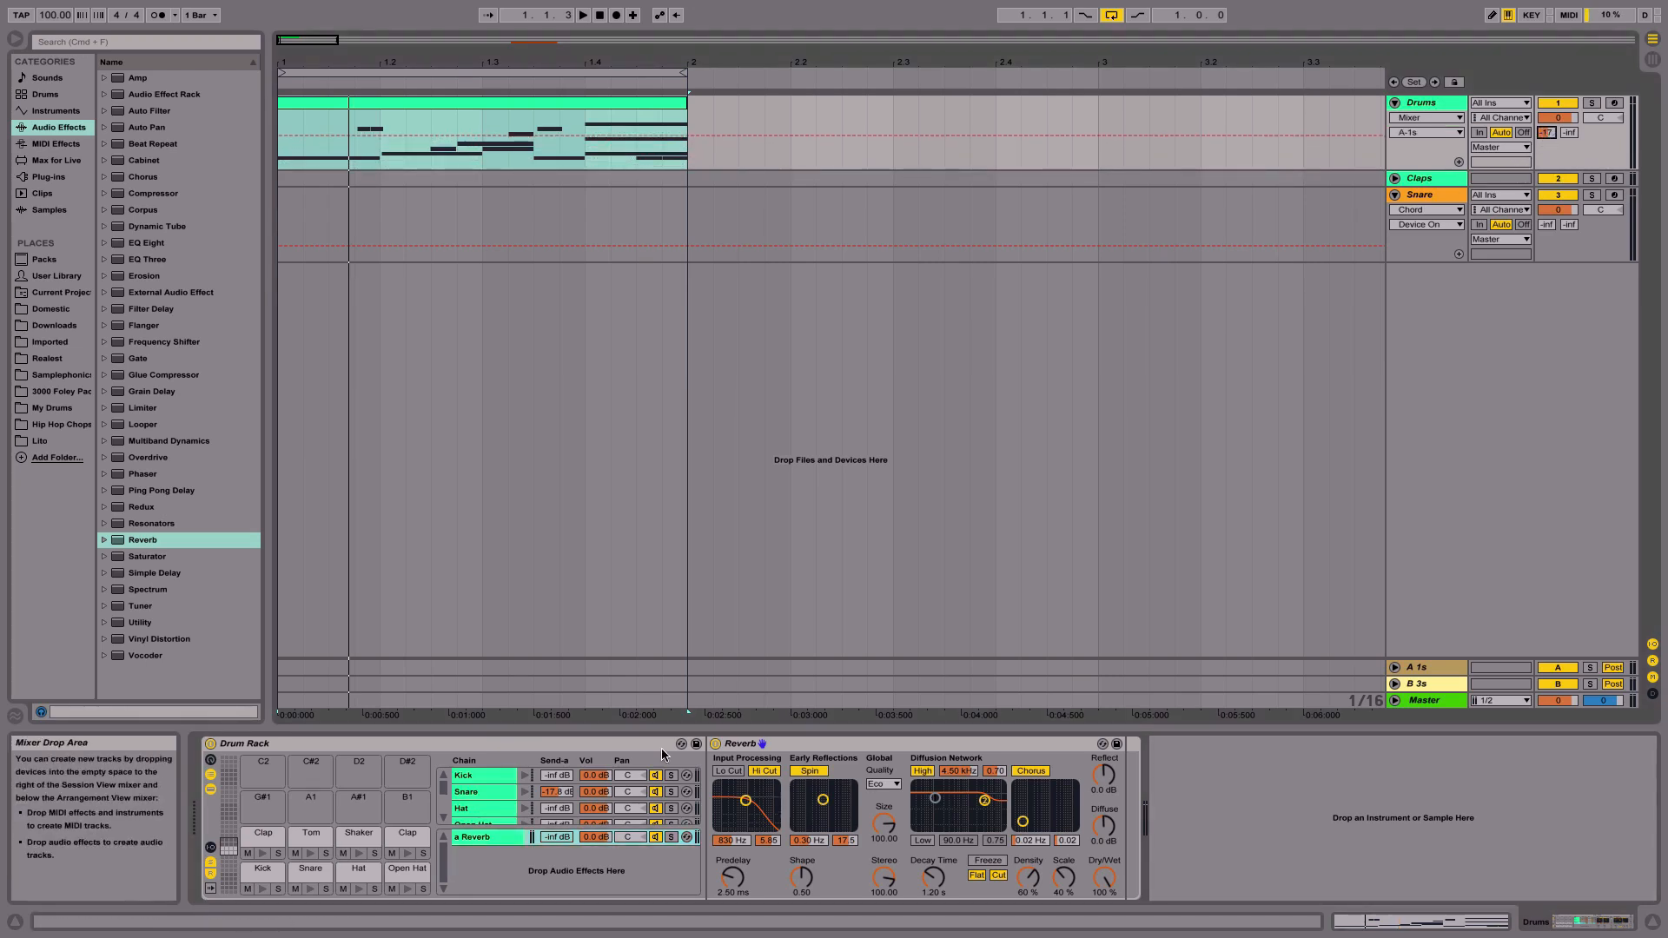
drag(1548, 133, 1548, 187)
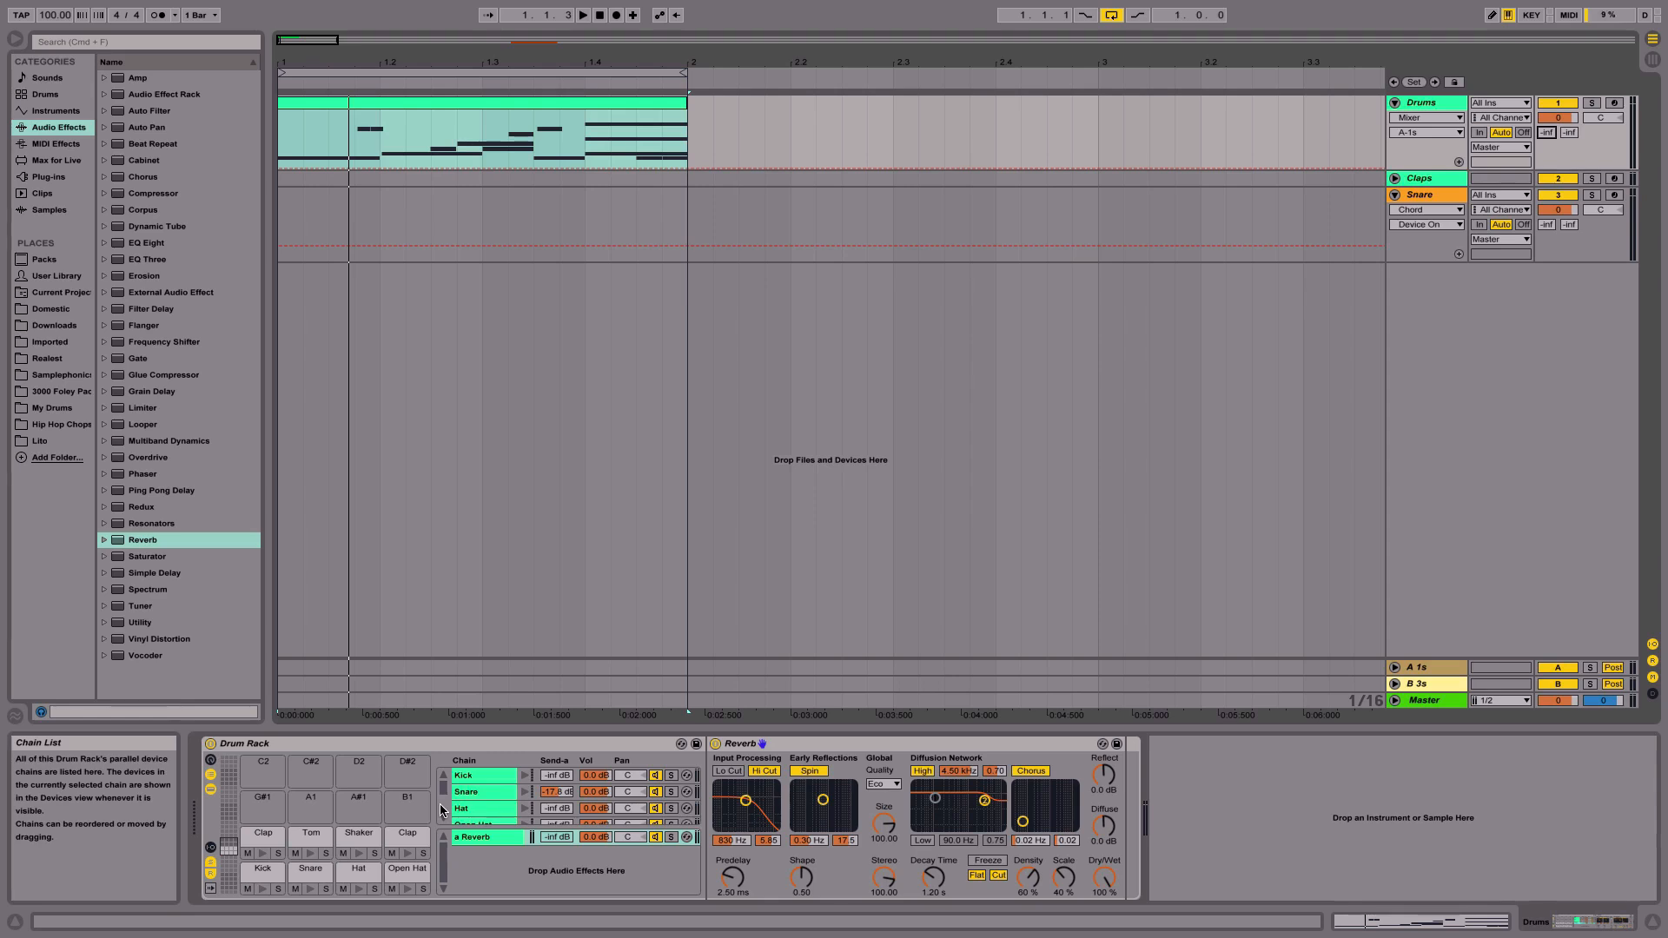
- Hide the sends, return chains and devices, and show the Drum Rack's input/output section
click(359, 833)
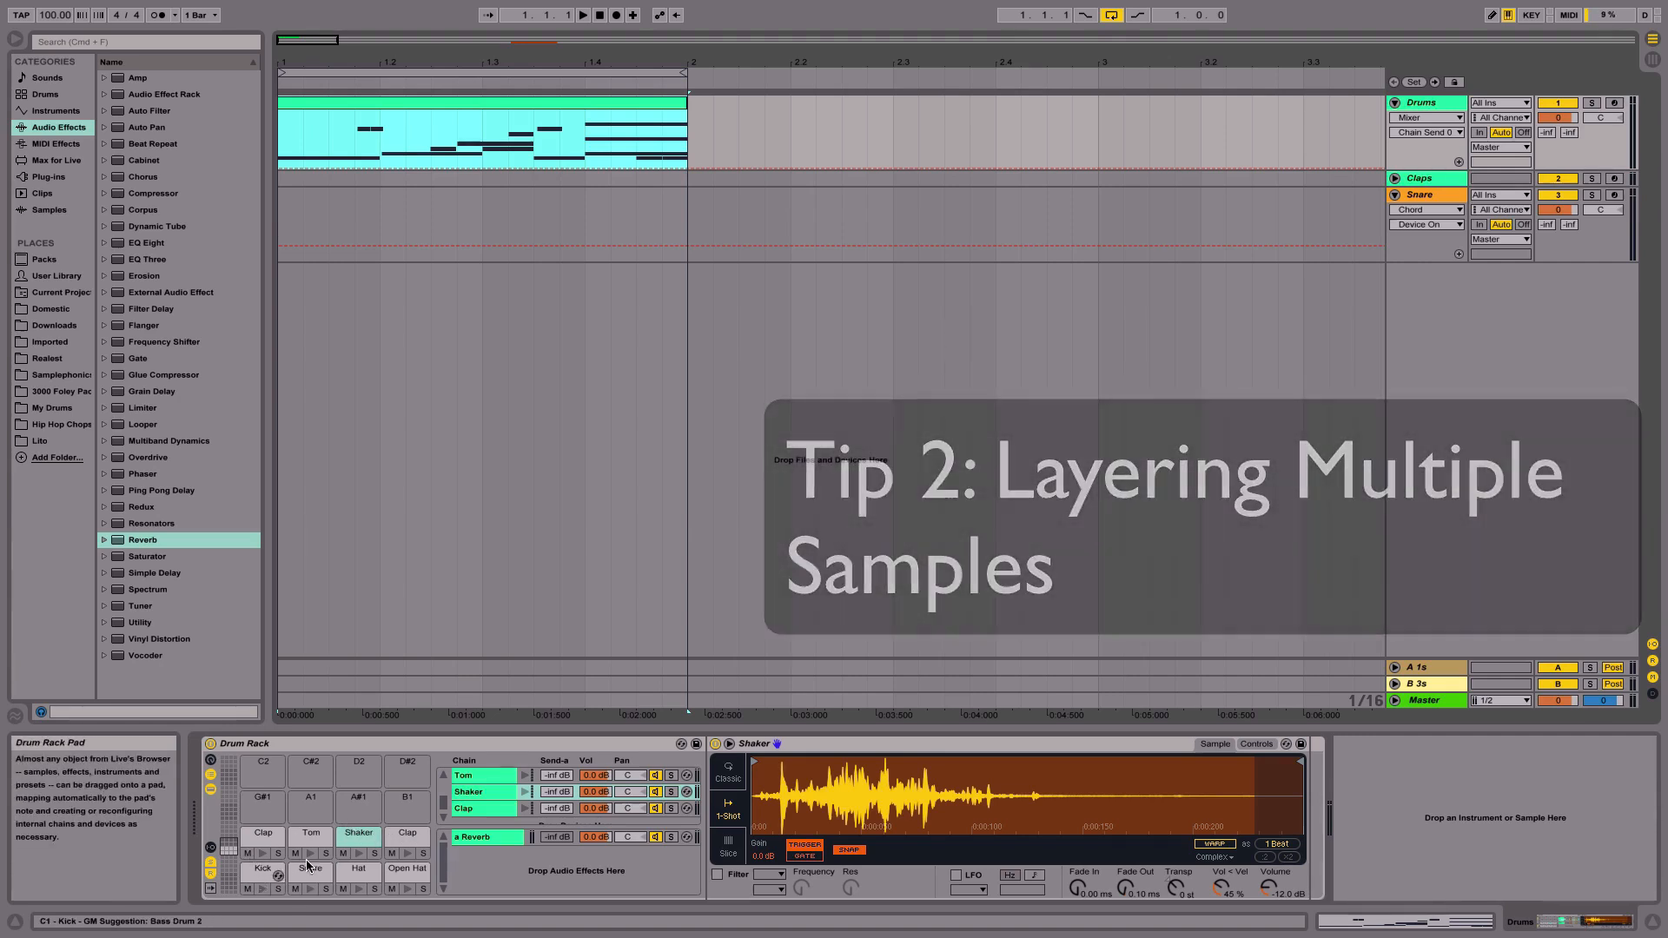
click(209, 864)
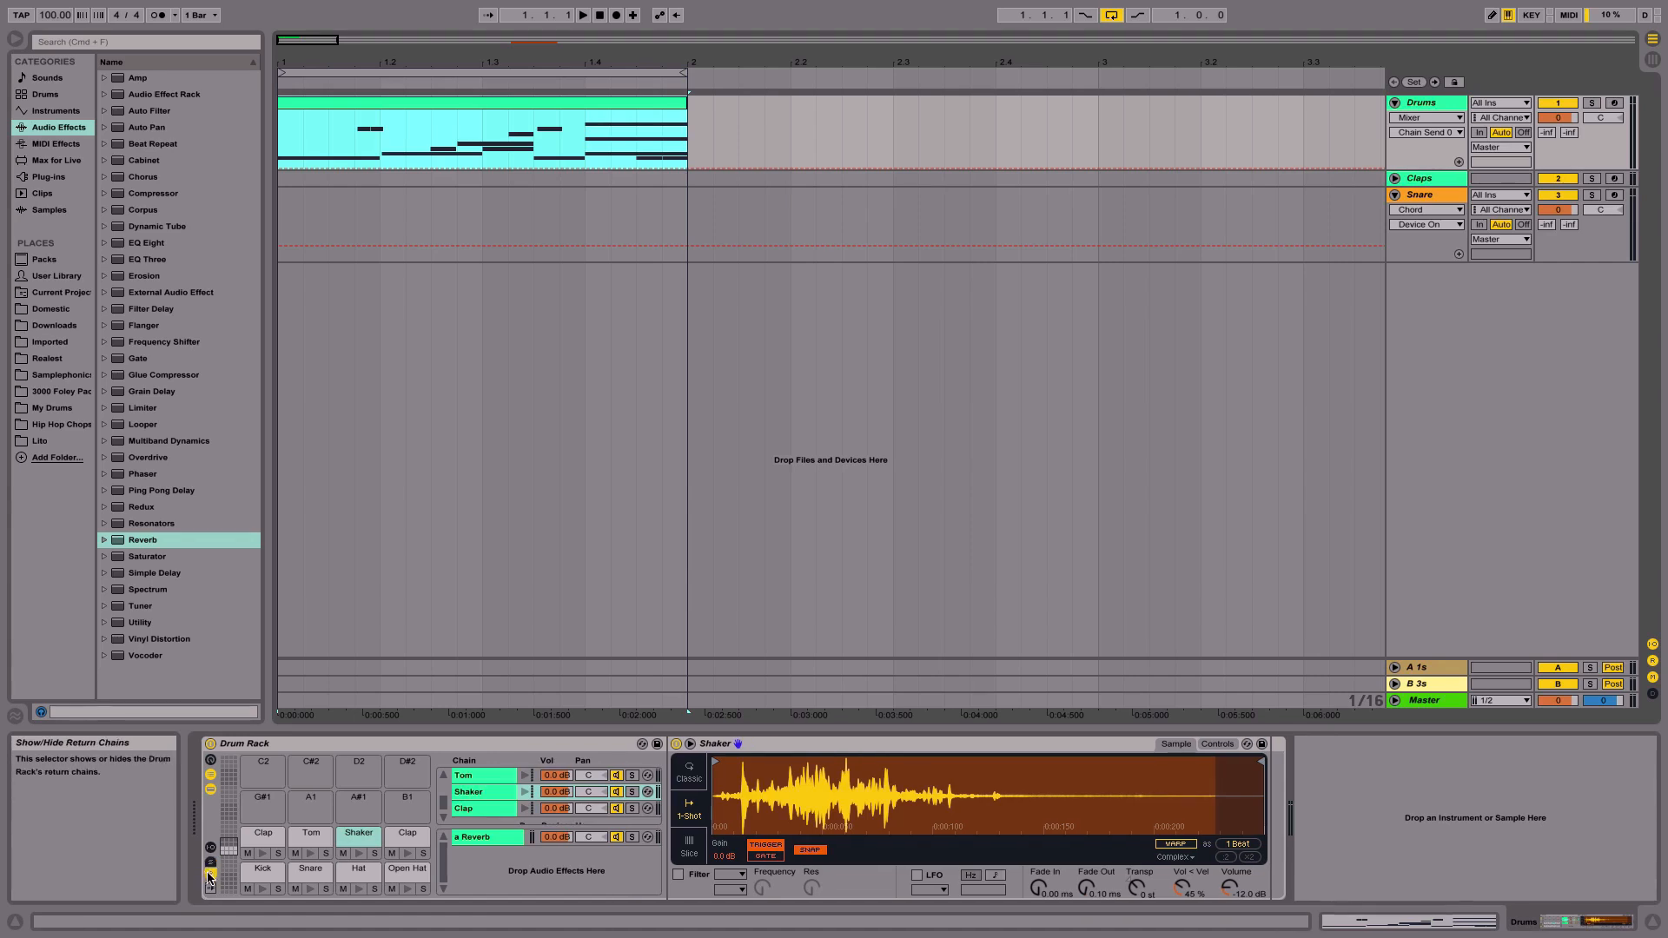
click(208, 874)
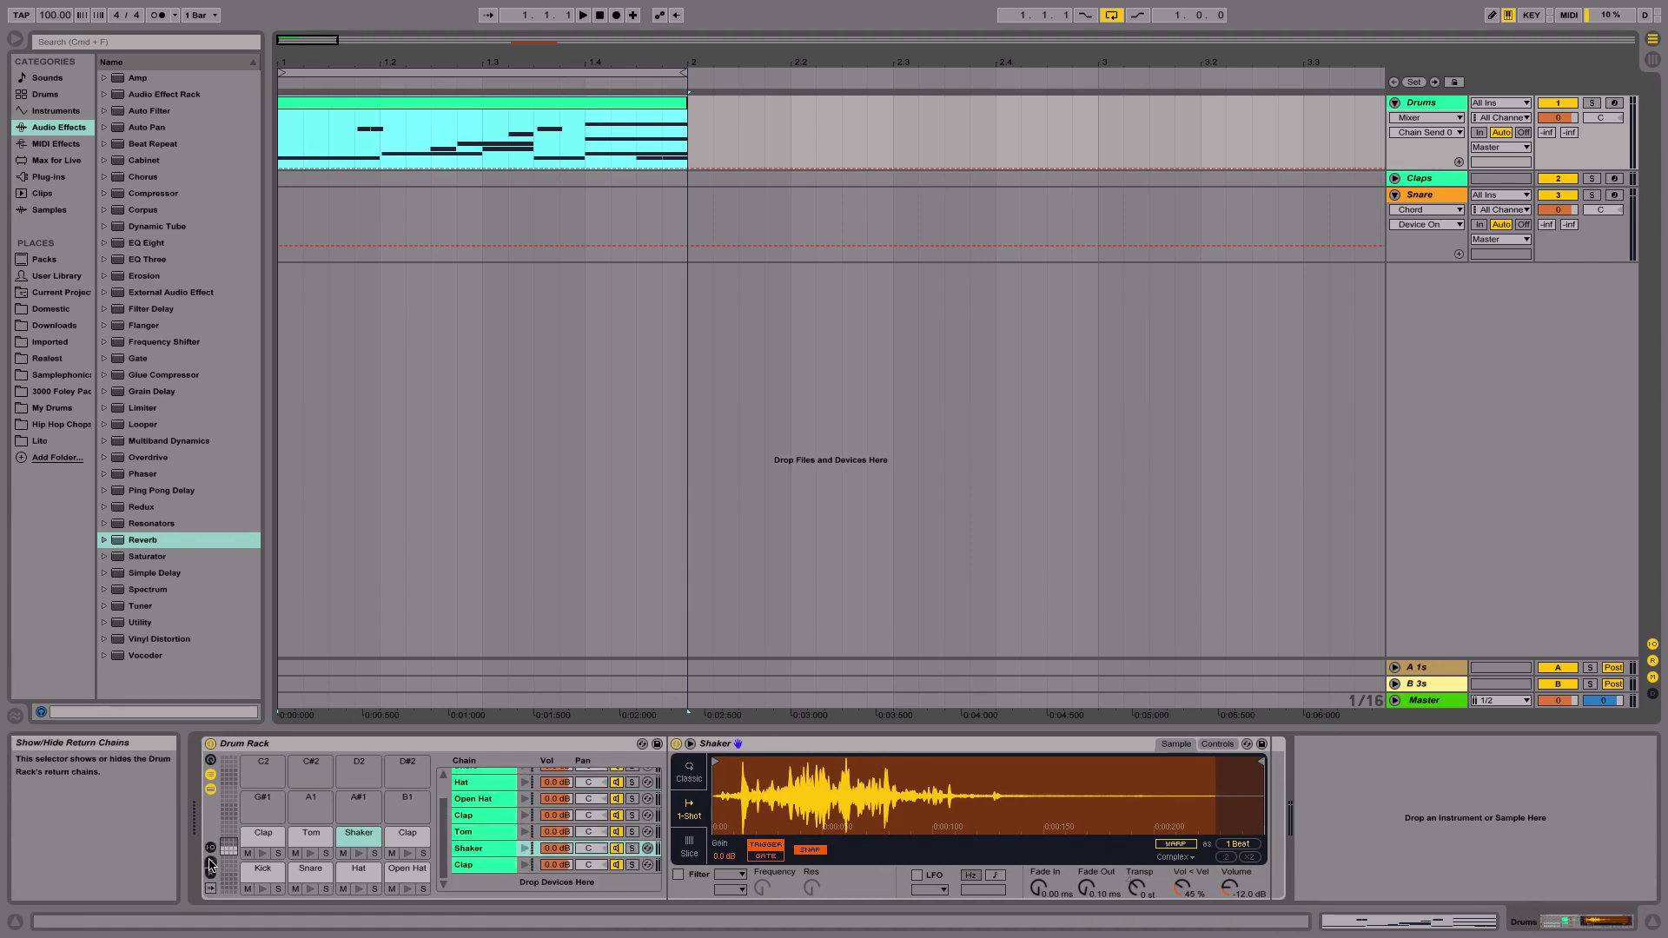
click(210, 788)
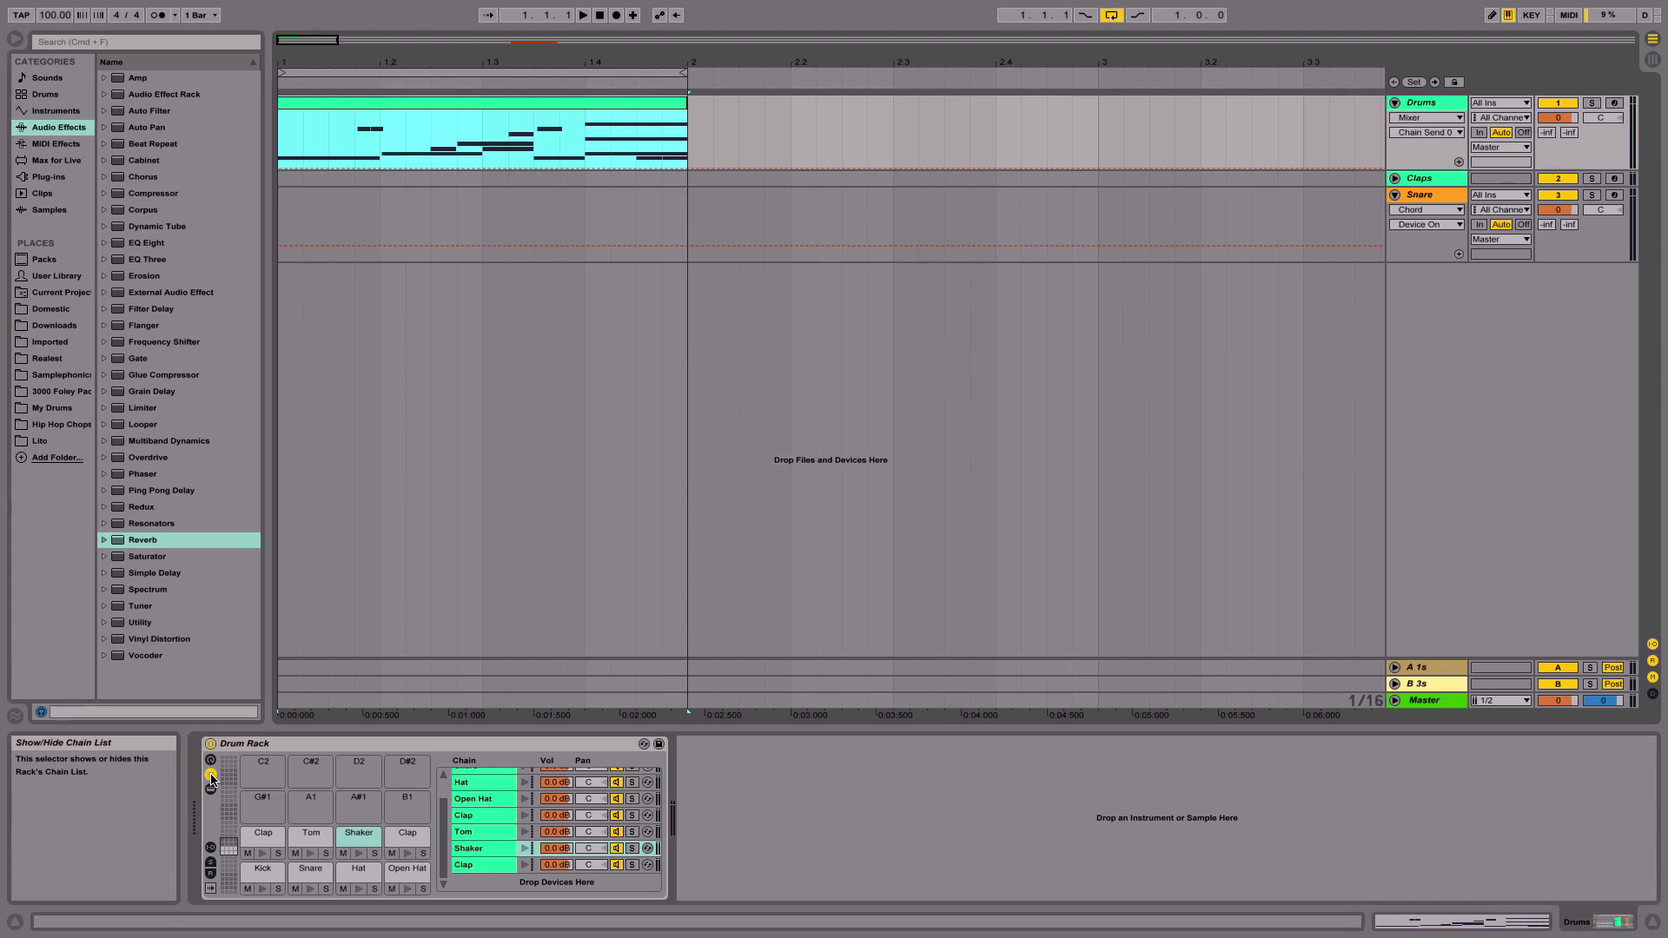
click(211, 848)
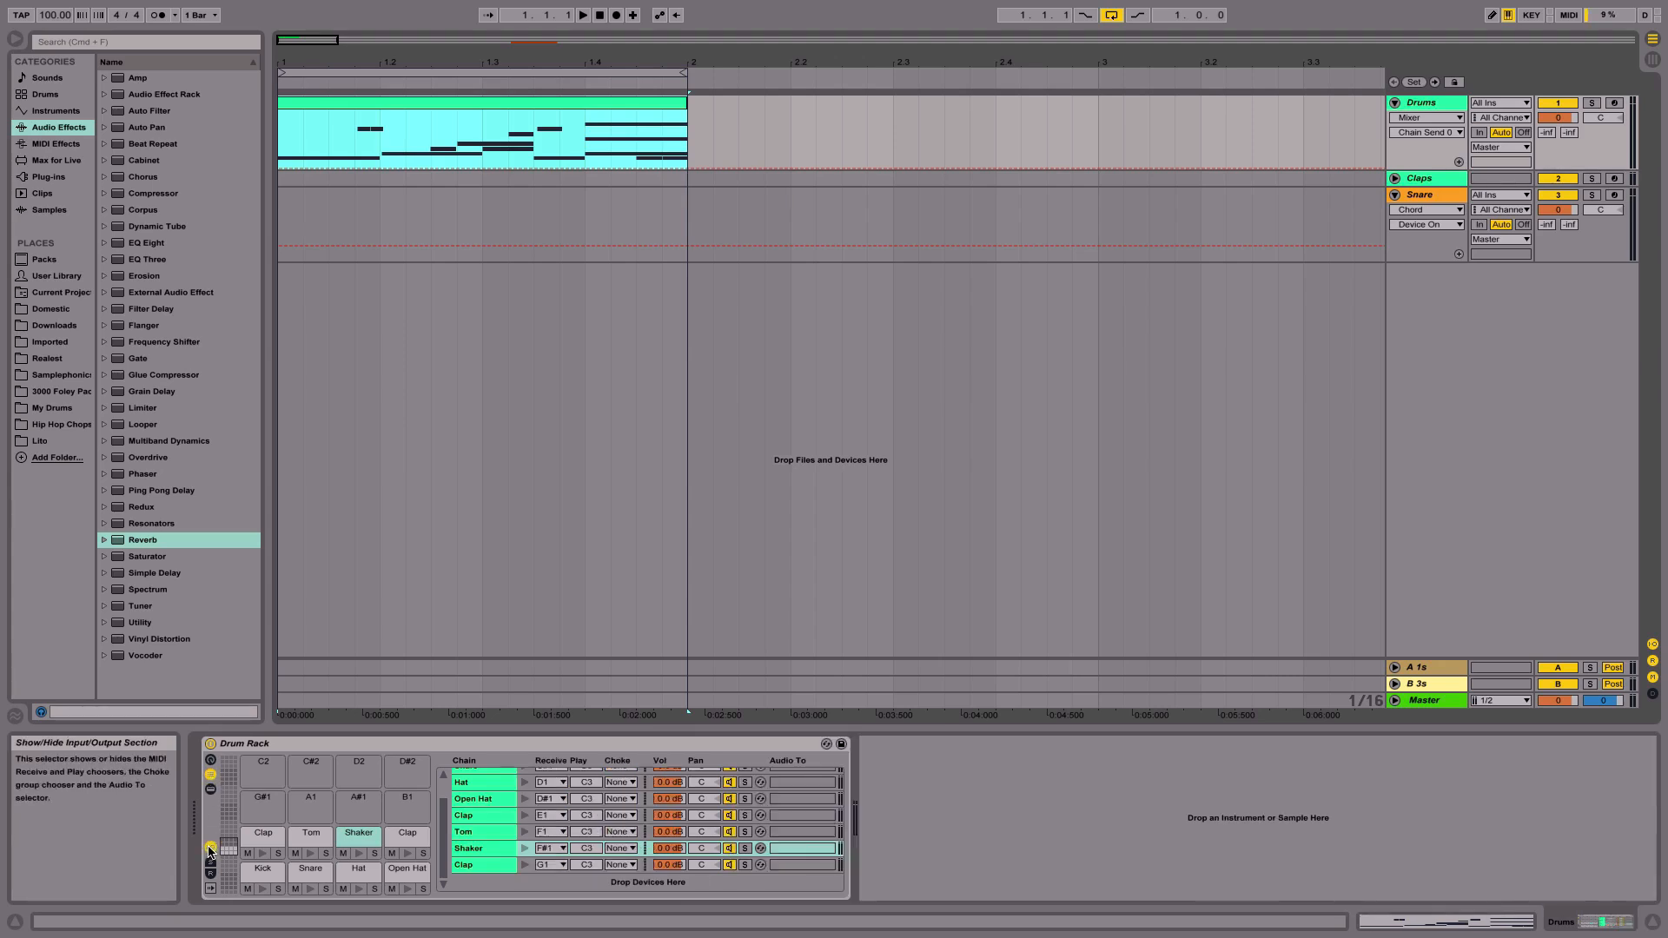
- View the drum clip's MIDI notes, then return to the Drum Rack device view
scroll(519, 817, up, 2)
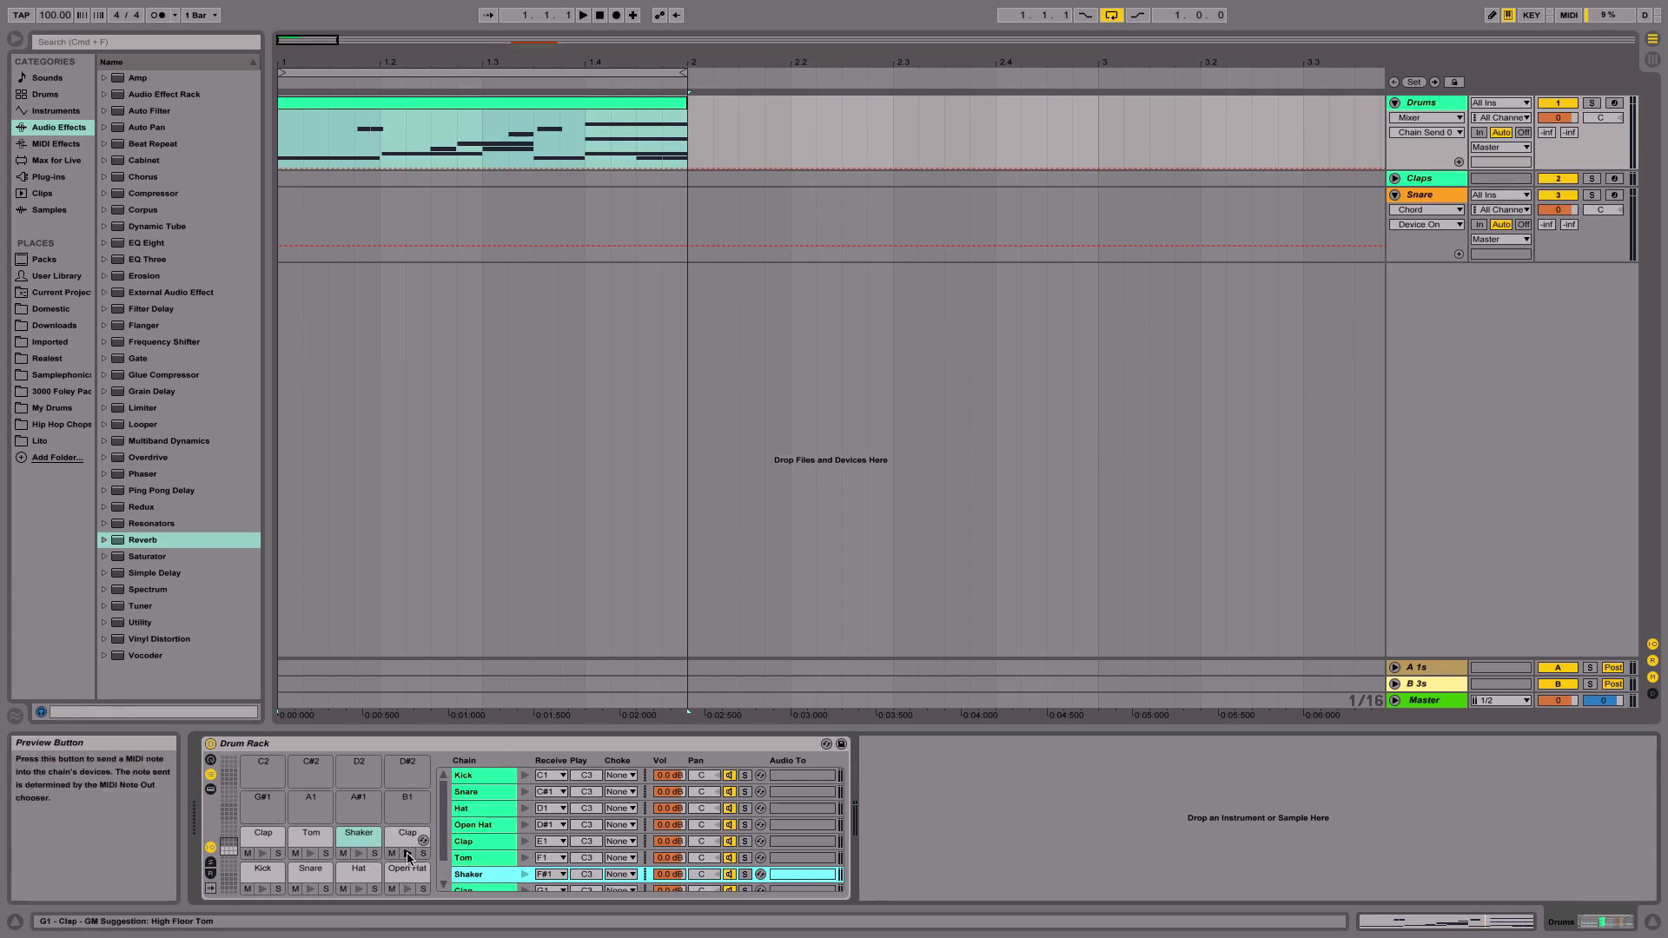
click(262, 854)
double_click(368, 103)
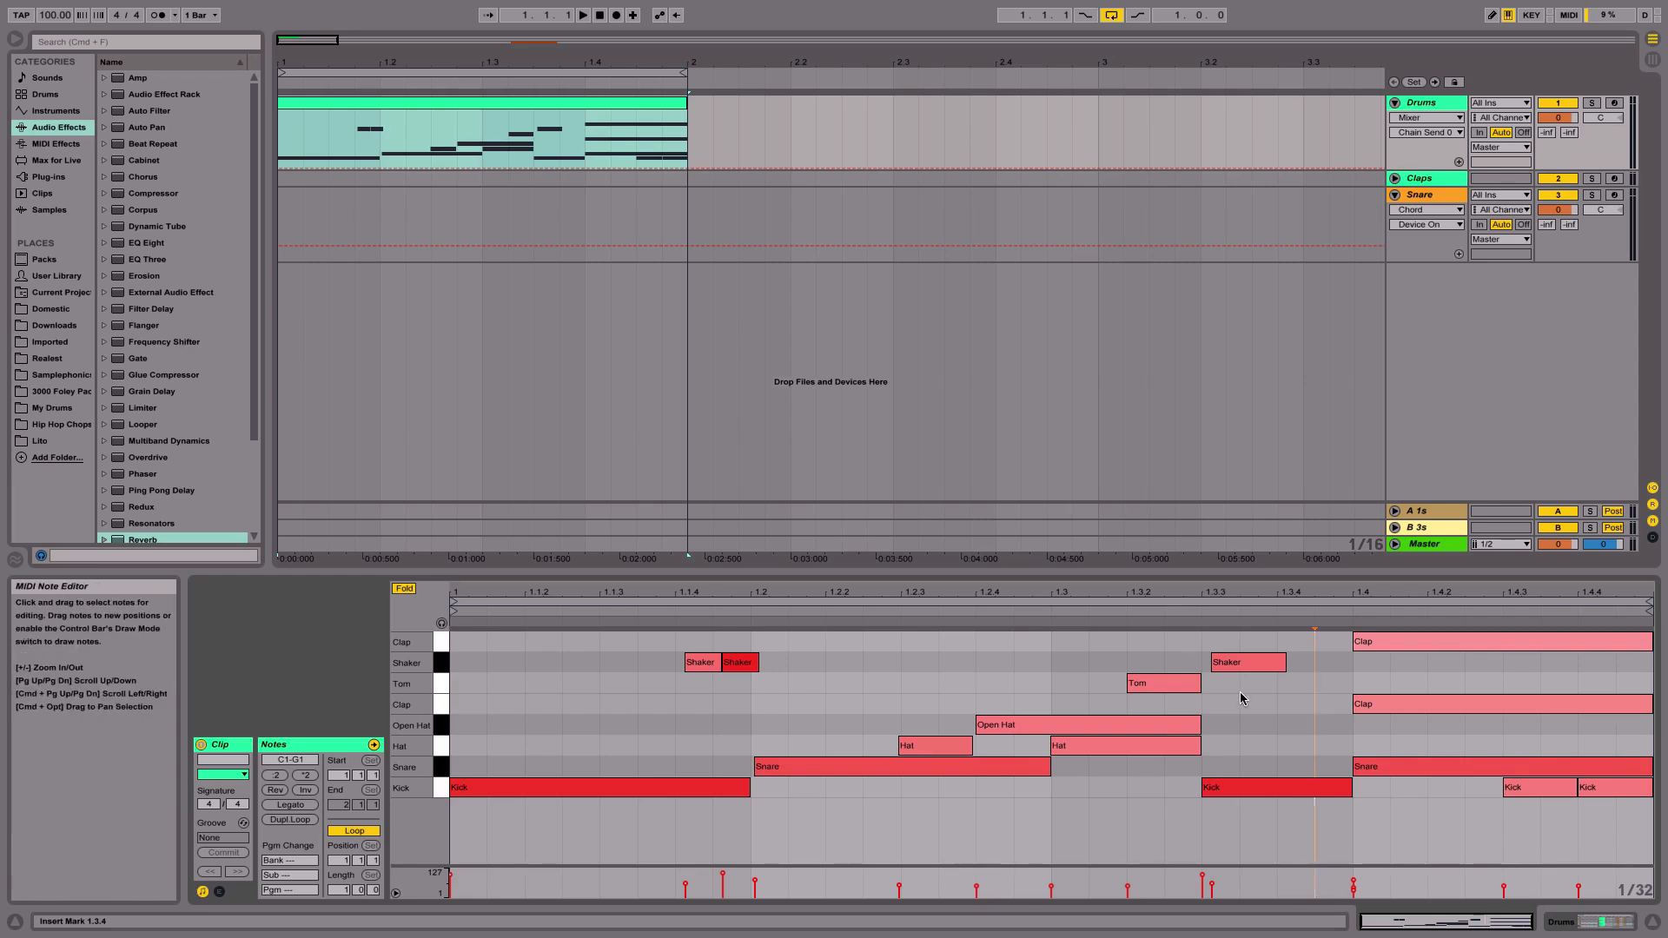
click(1603, 921)
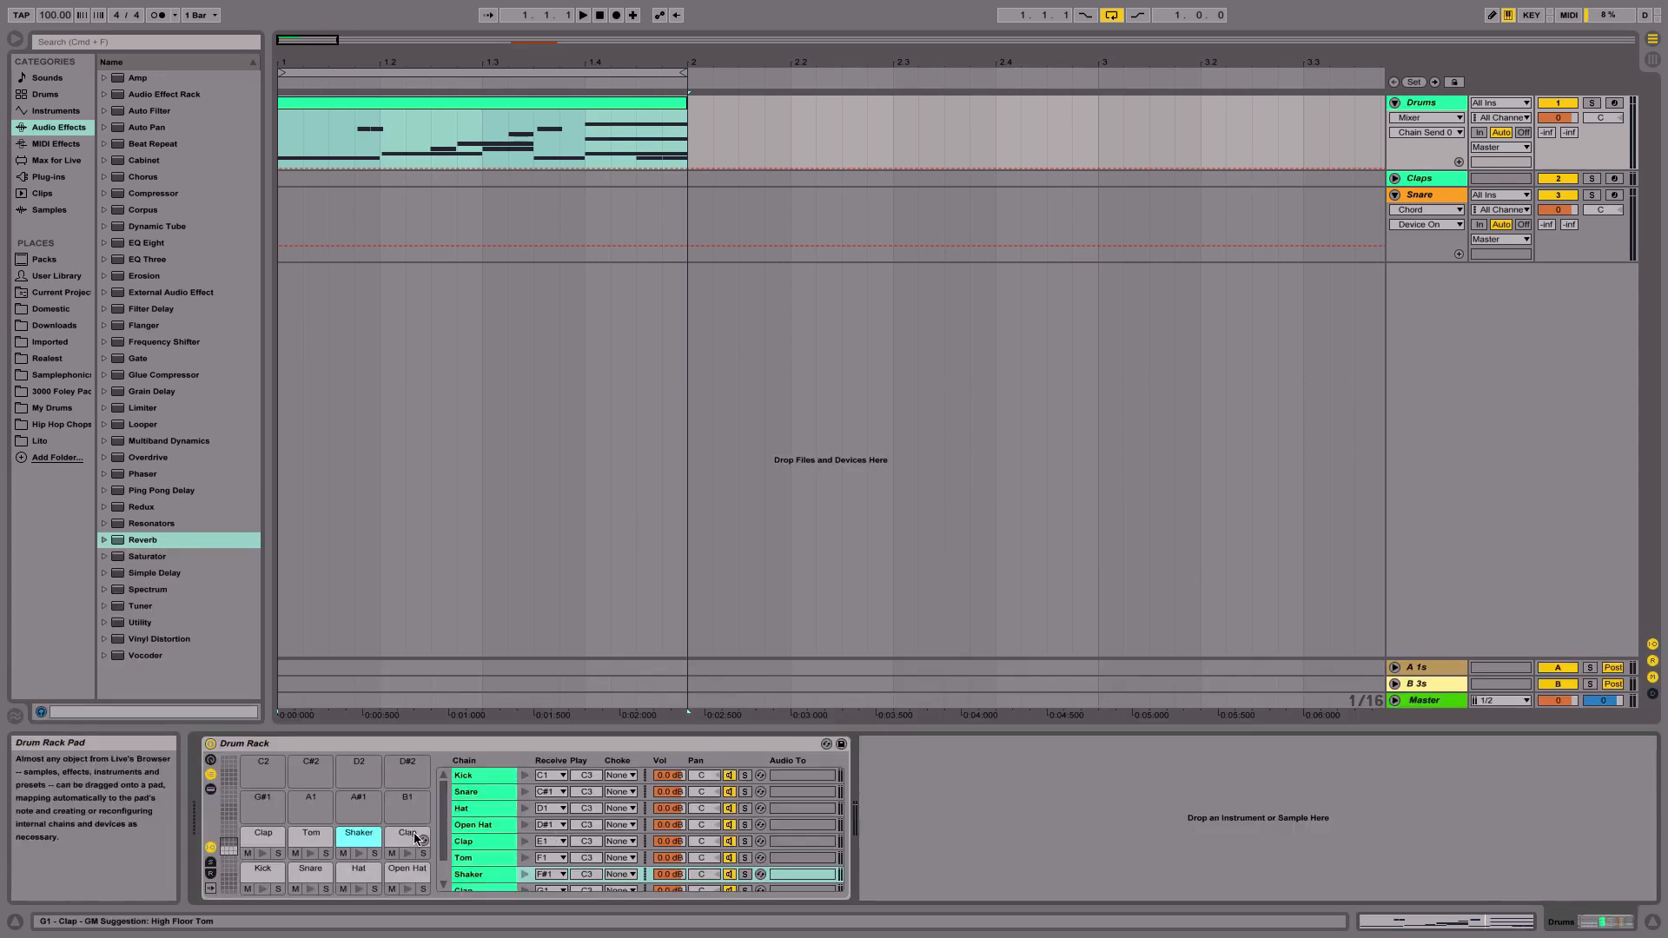
- Set the second Clap chain's receive note to E1 so both clap samples trigger from the same pad
click(261, 853)
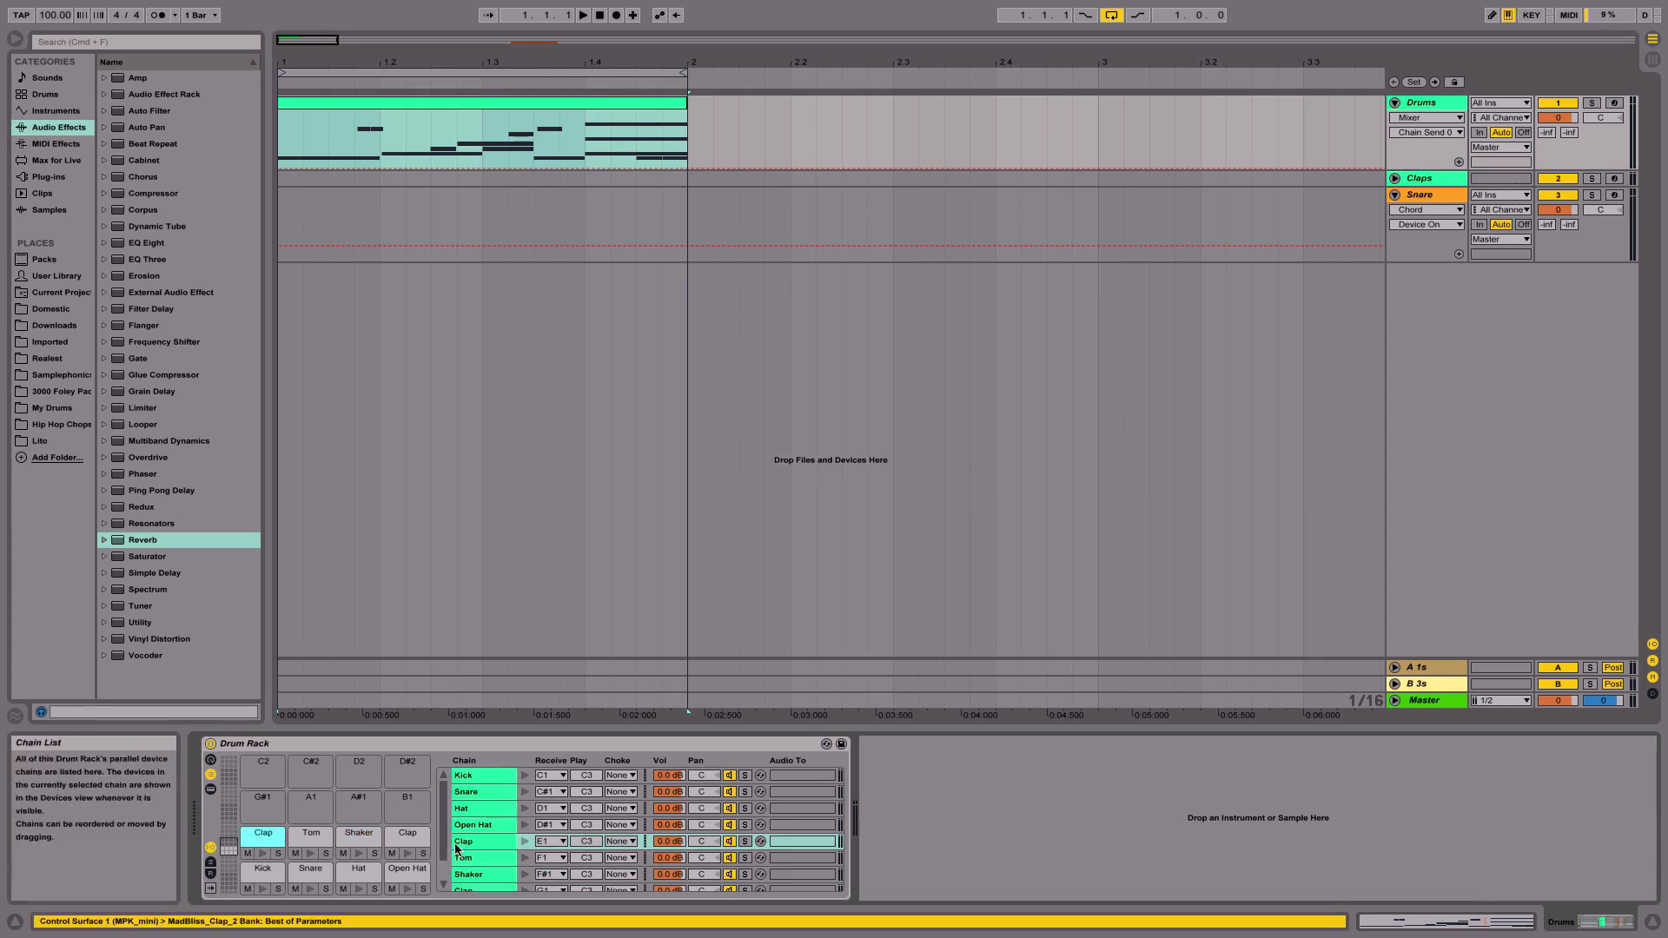
click(483, 841)
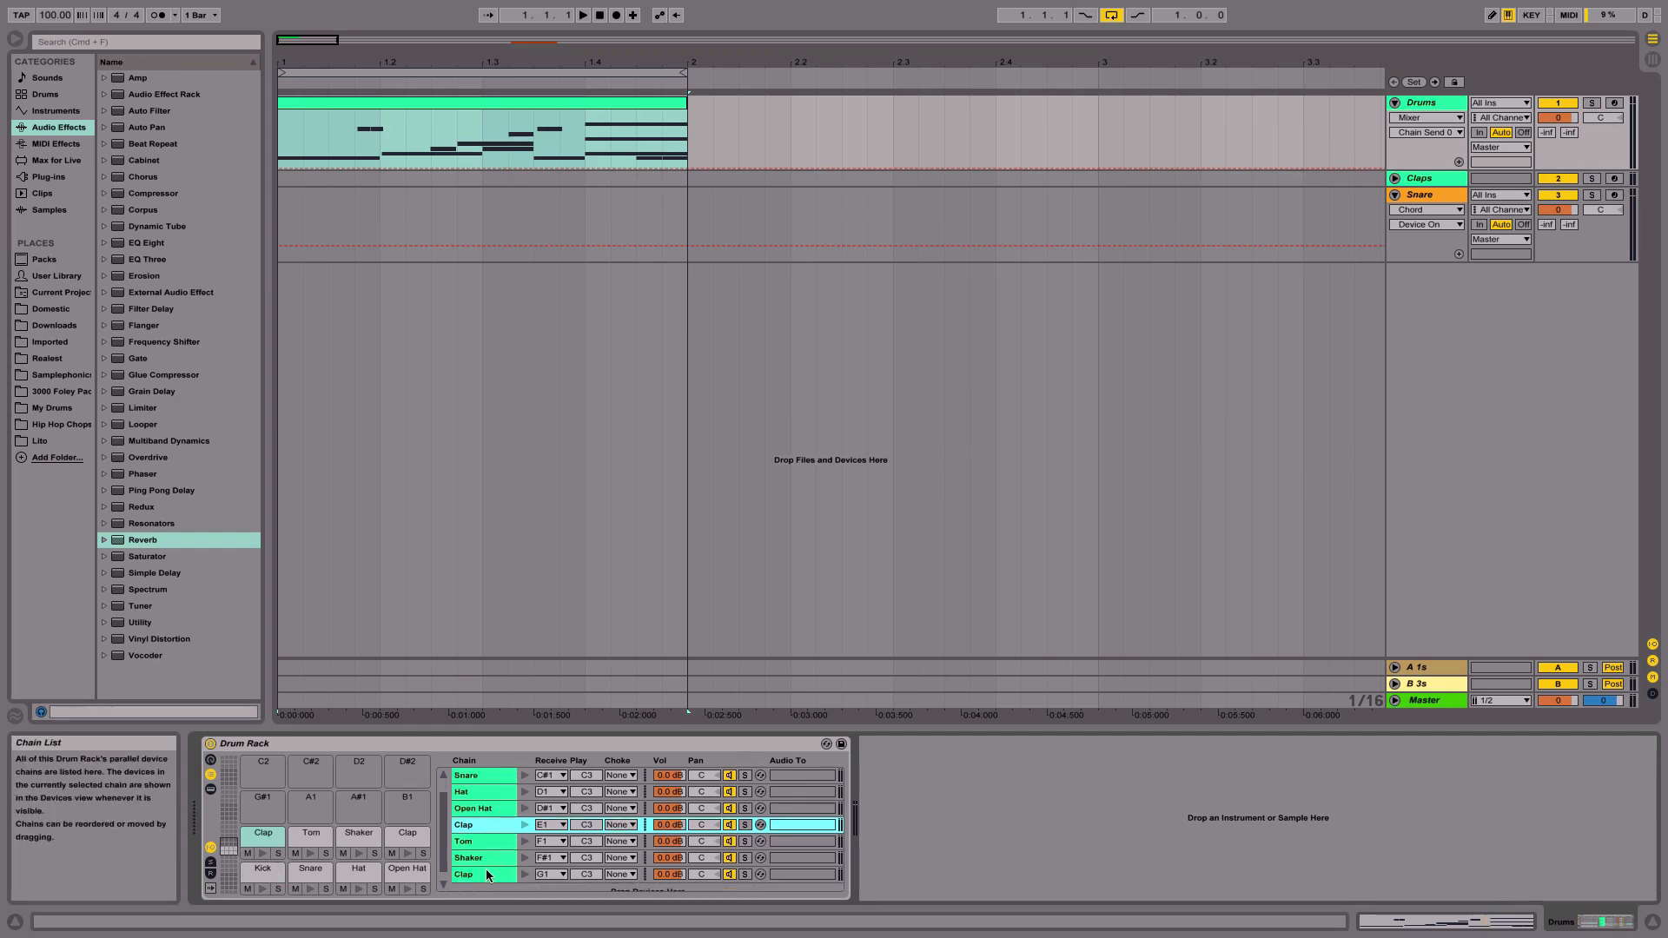
click(487, 876)
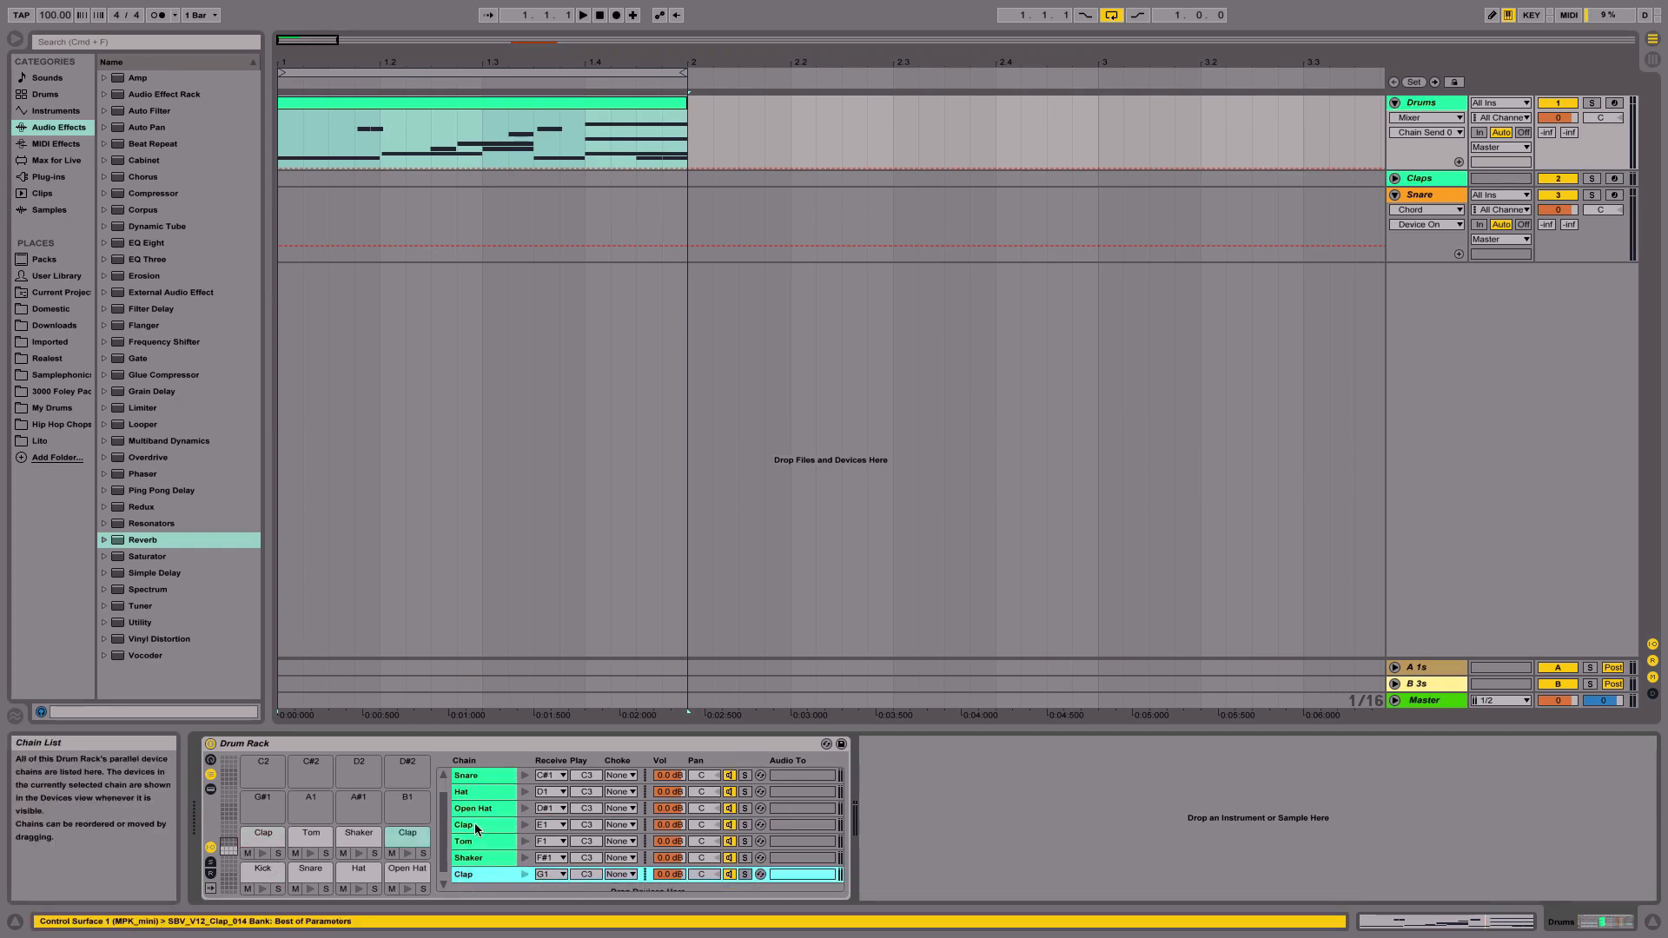
click(474, 822)
click(484, 873)
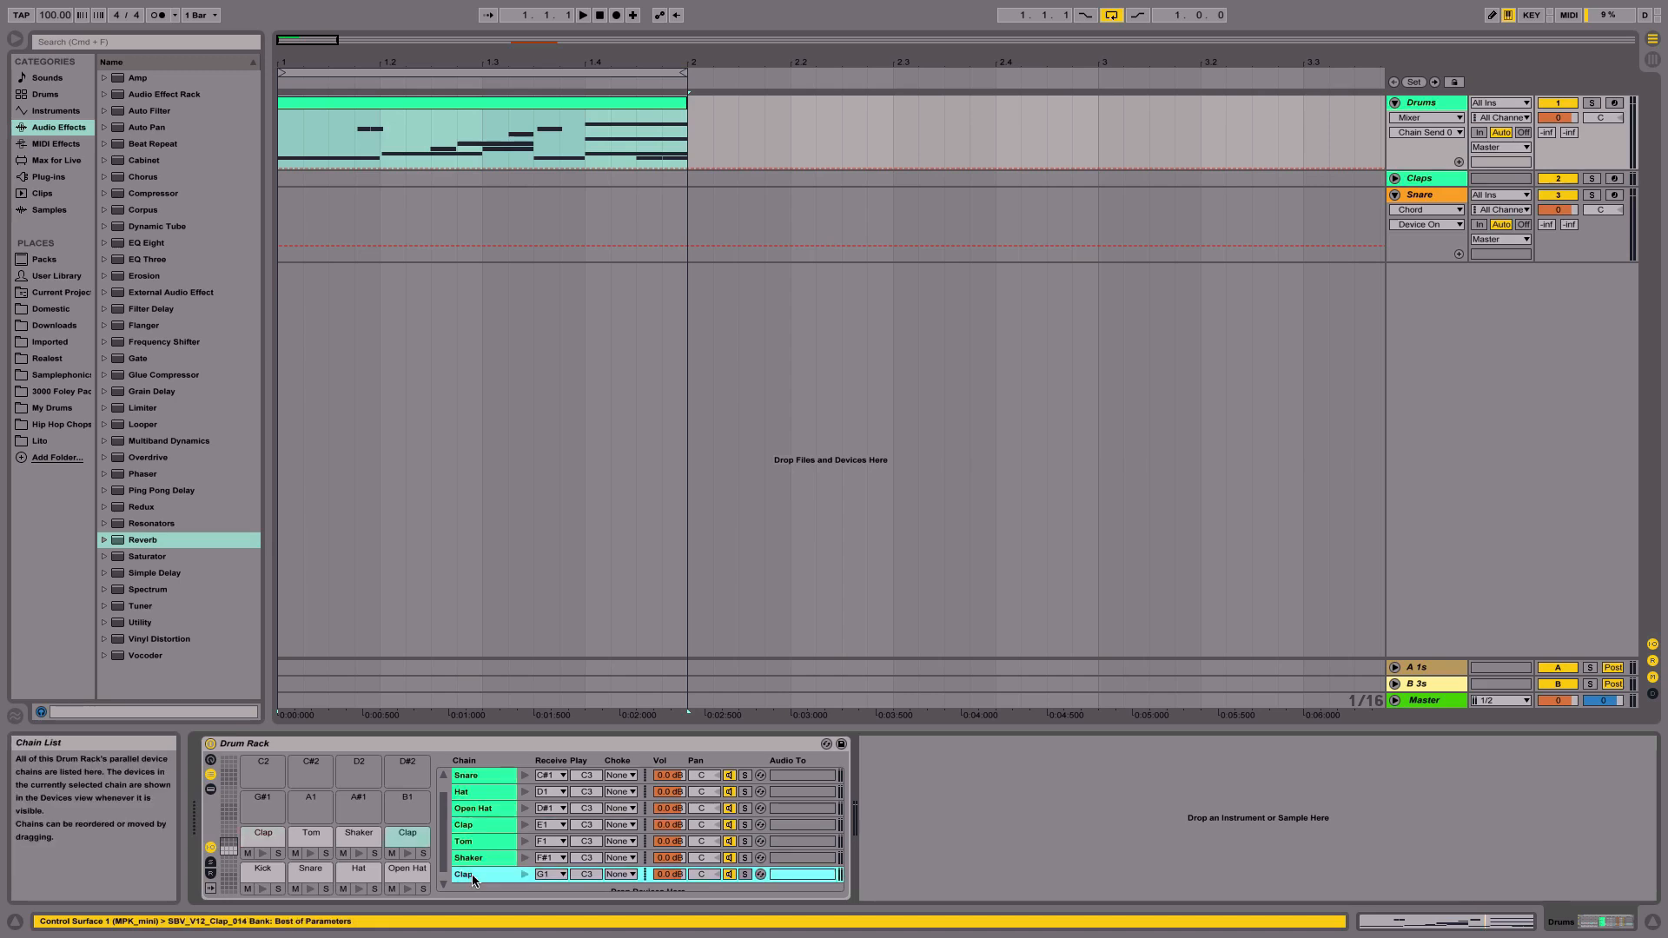
click(556, 876)
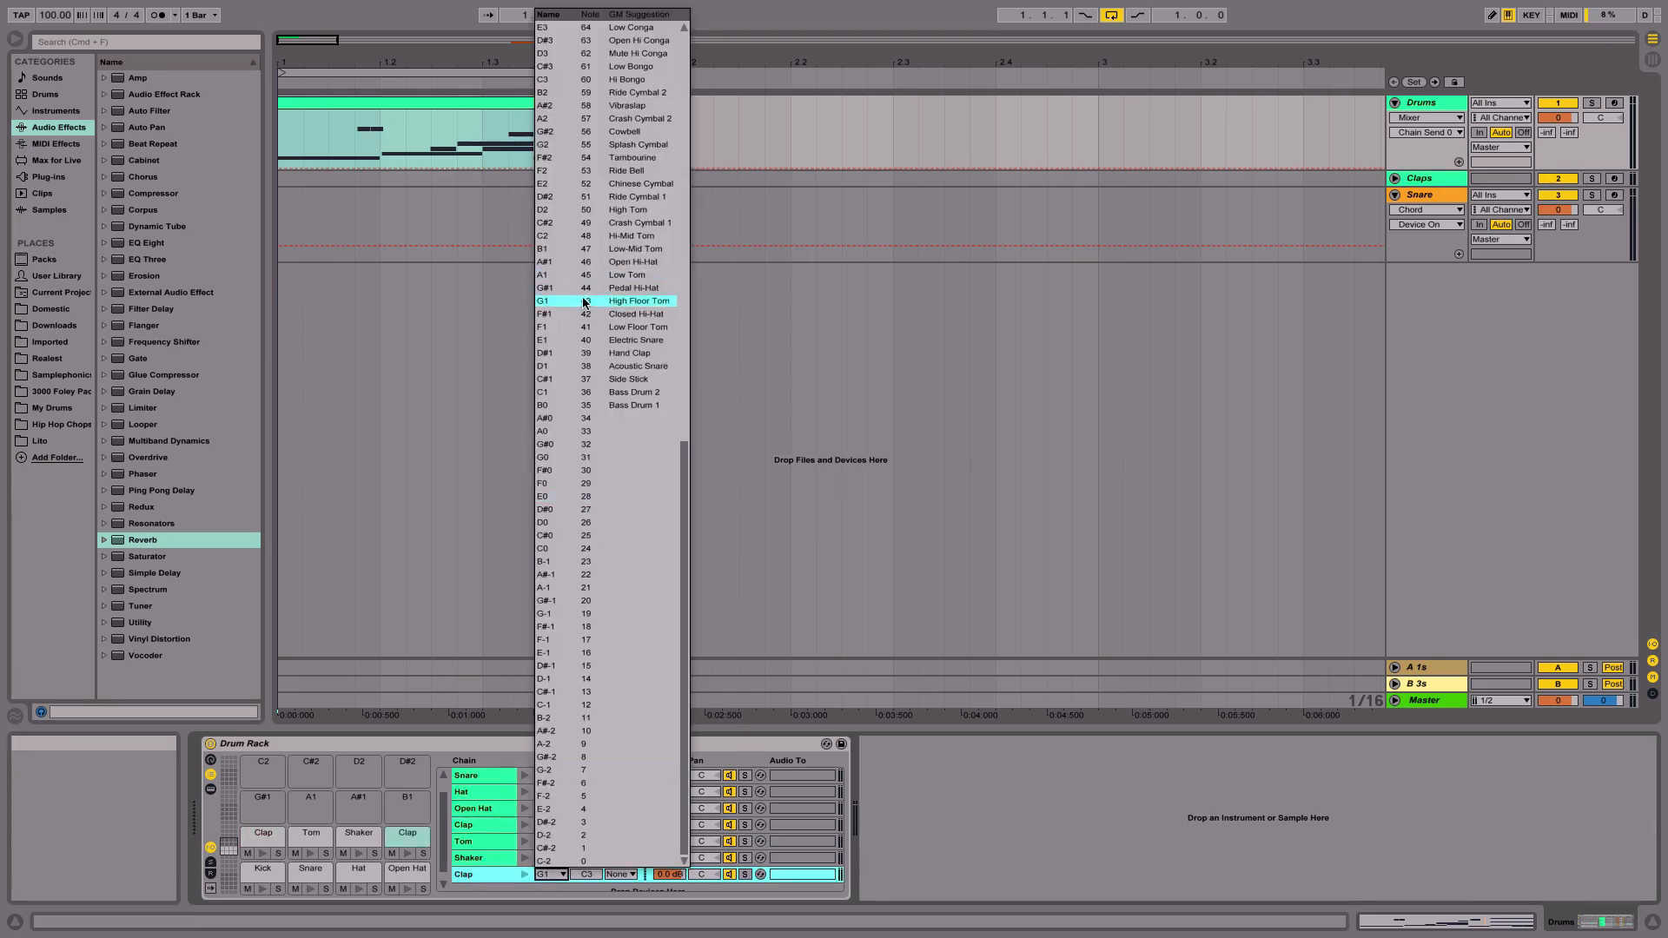
click(569, 340)
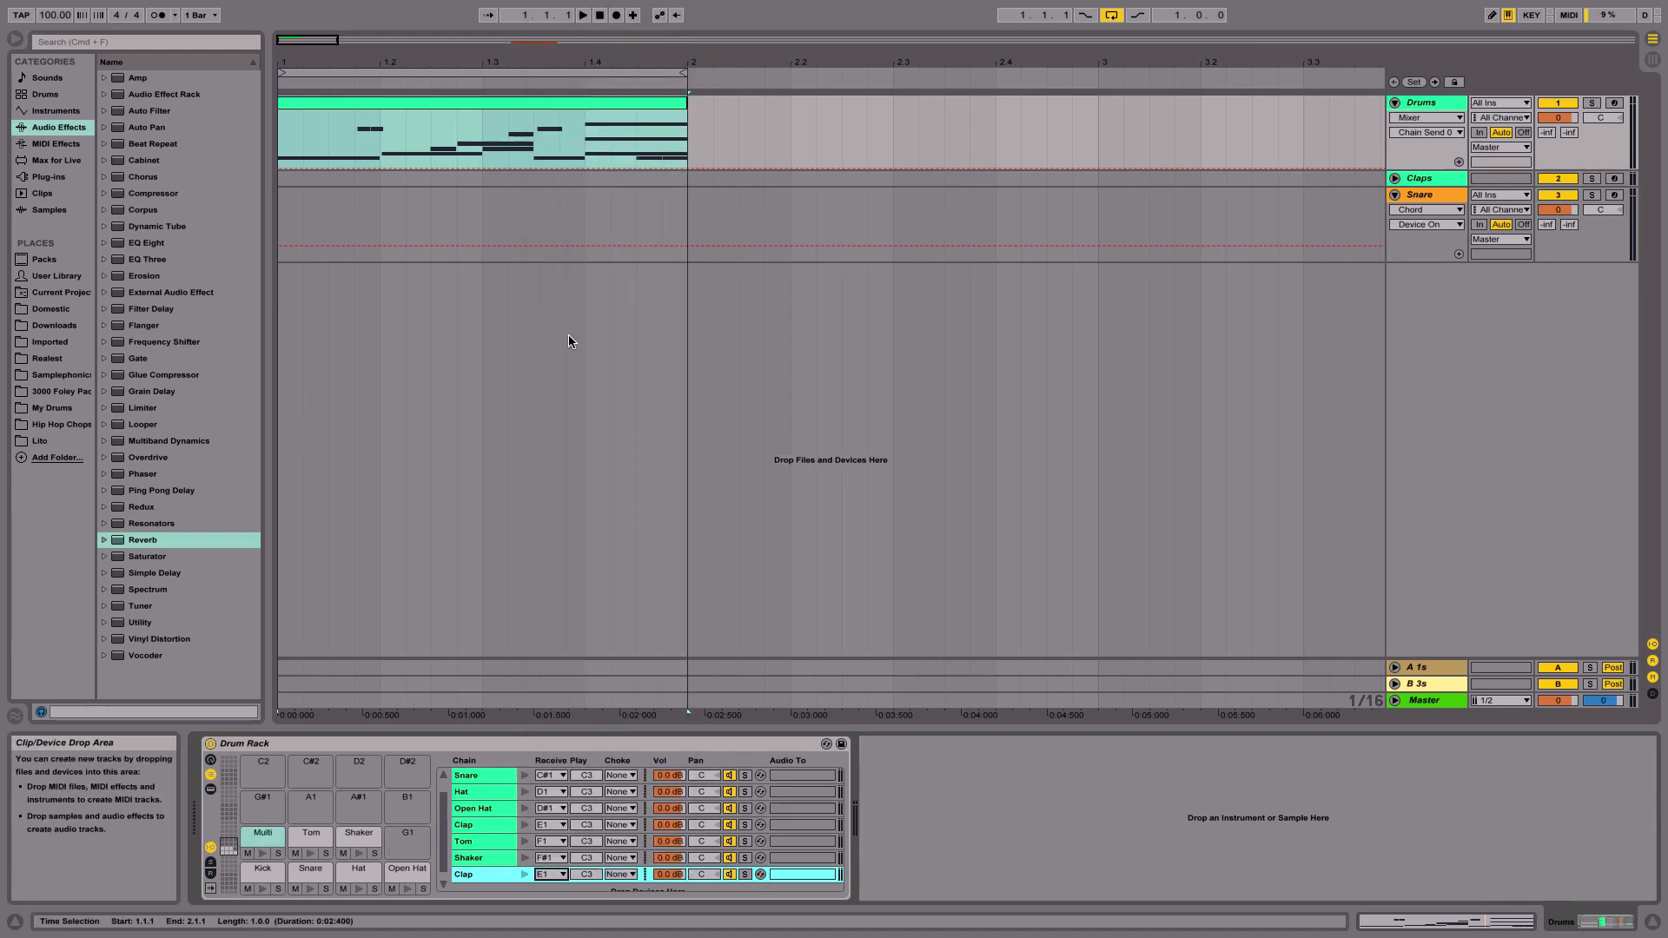
- Select the layered E1 Multi pad and audition it several times
click(260, 837)
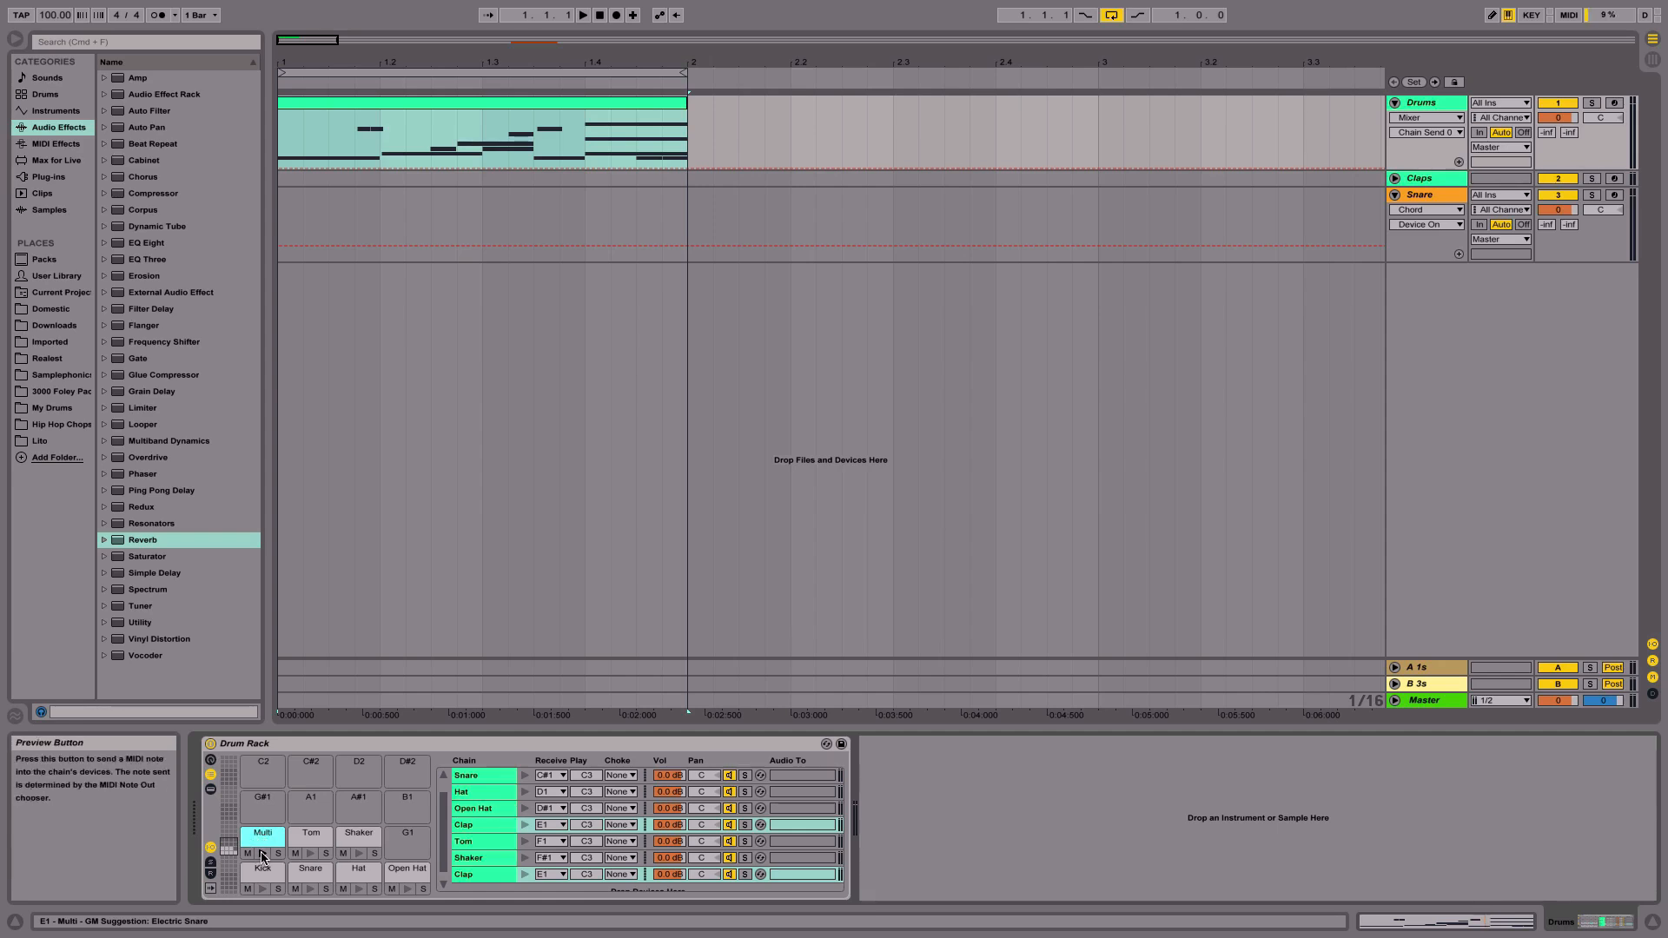
click(262, 855)
click(263, 855)
click(262, 855)
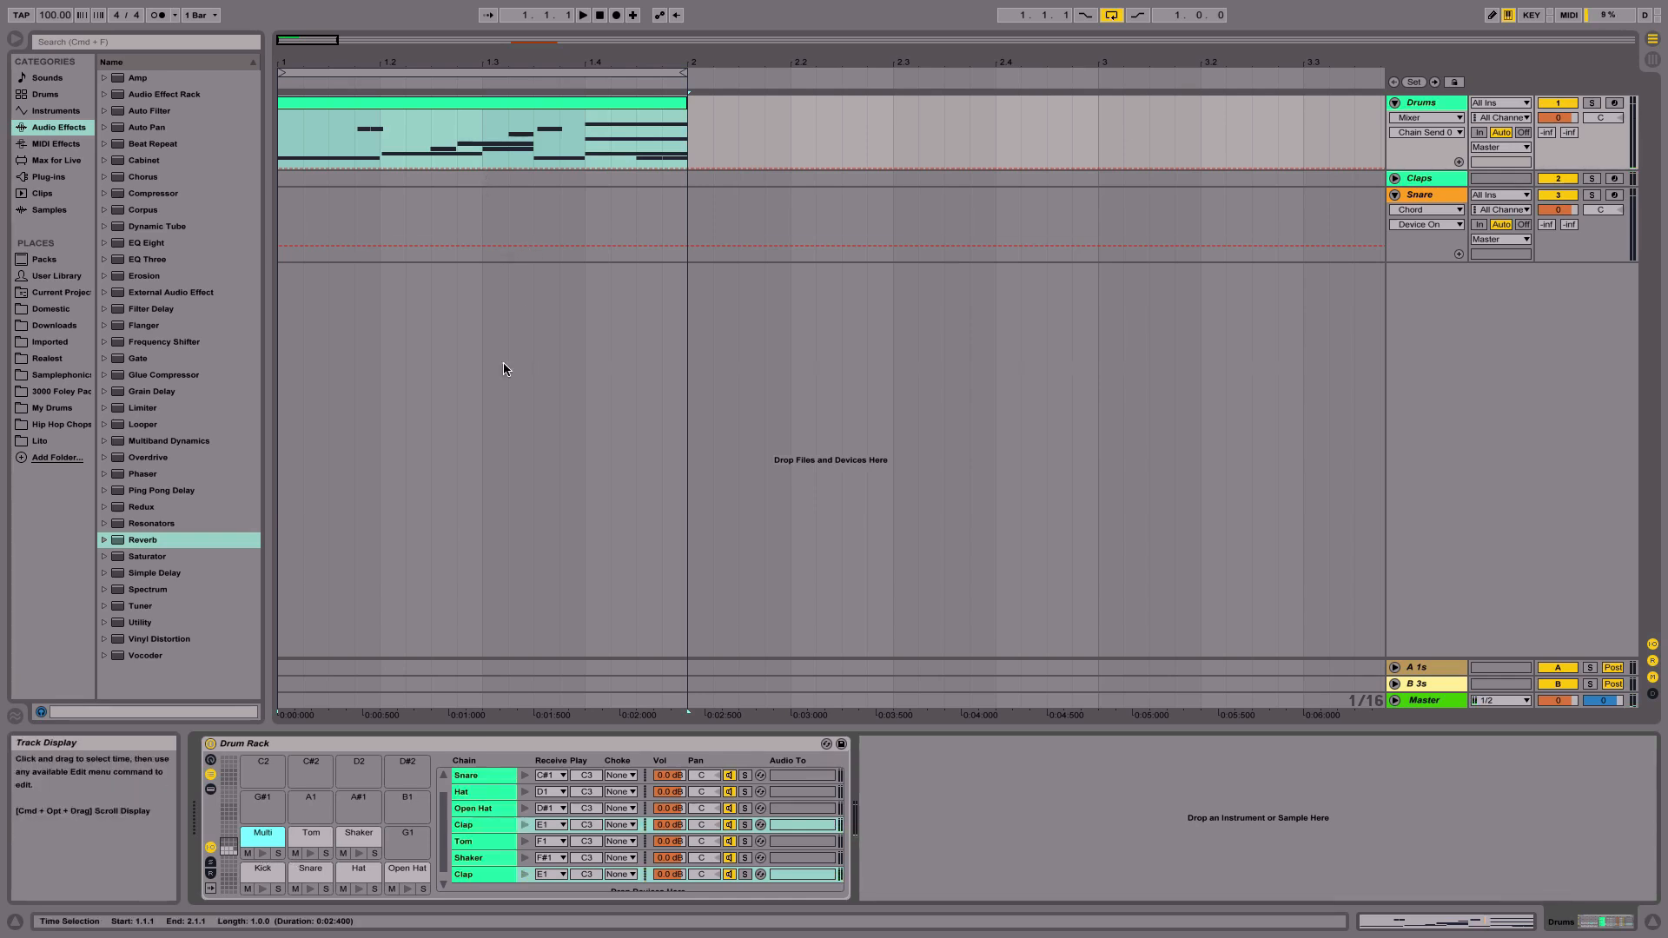
- In the drum clip, delete the G1 note and add copies of the Clap | Clap note at 1.1.3 and 1.2
double_click(445, 110)
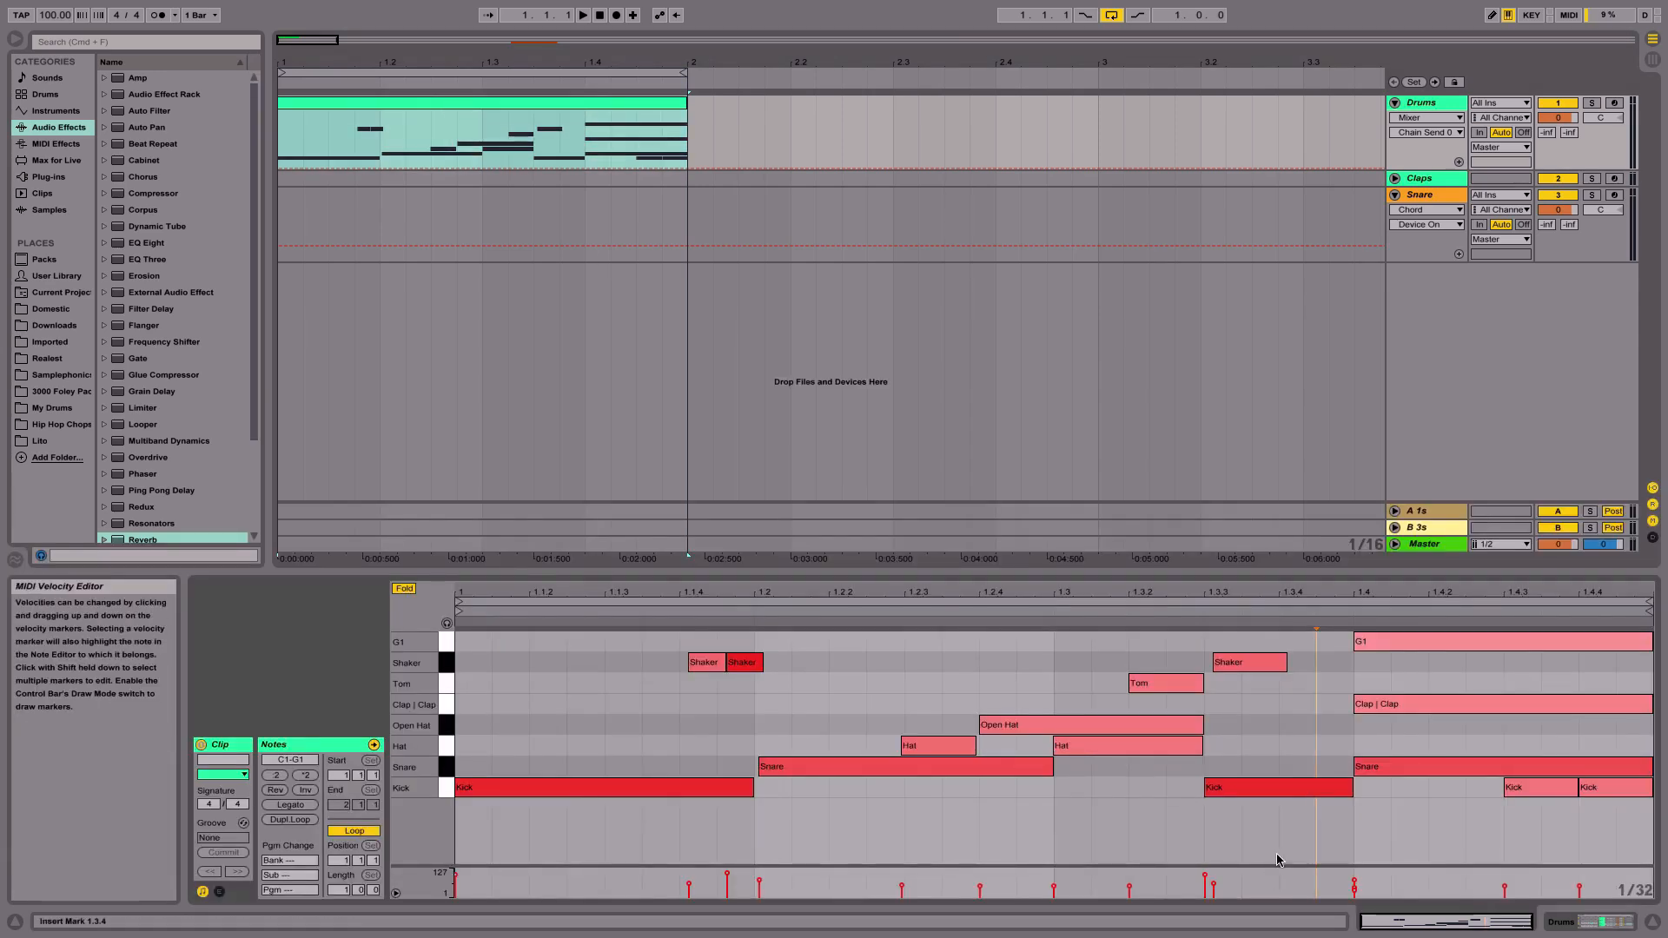
double_click(1382, 648)
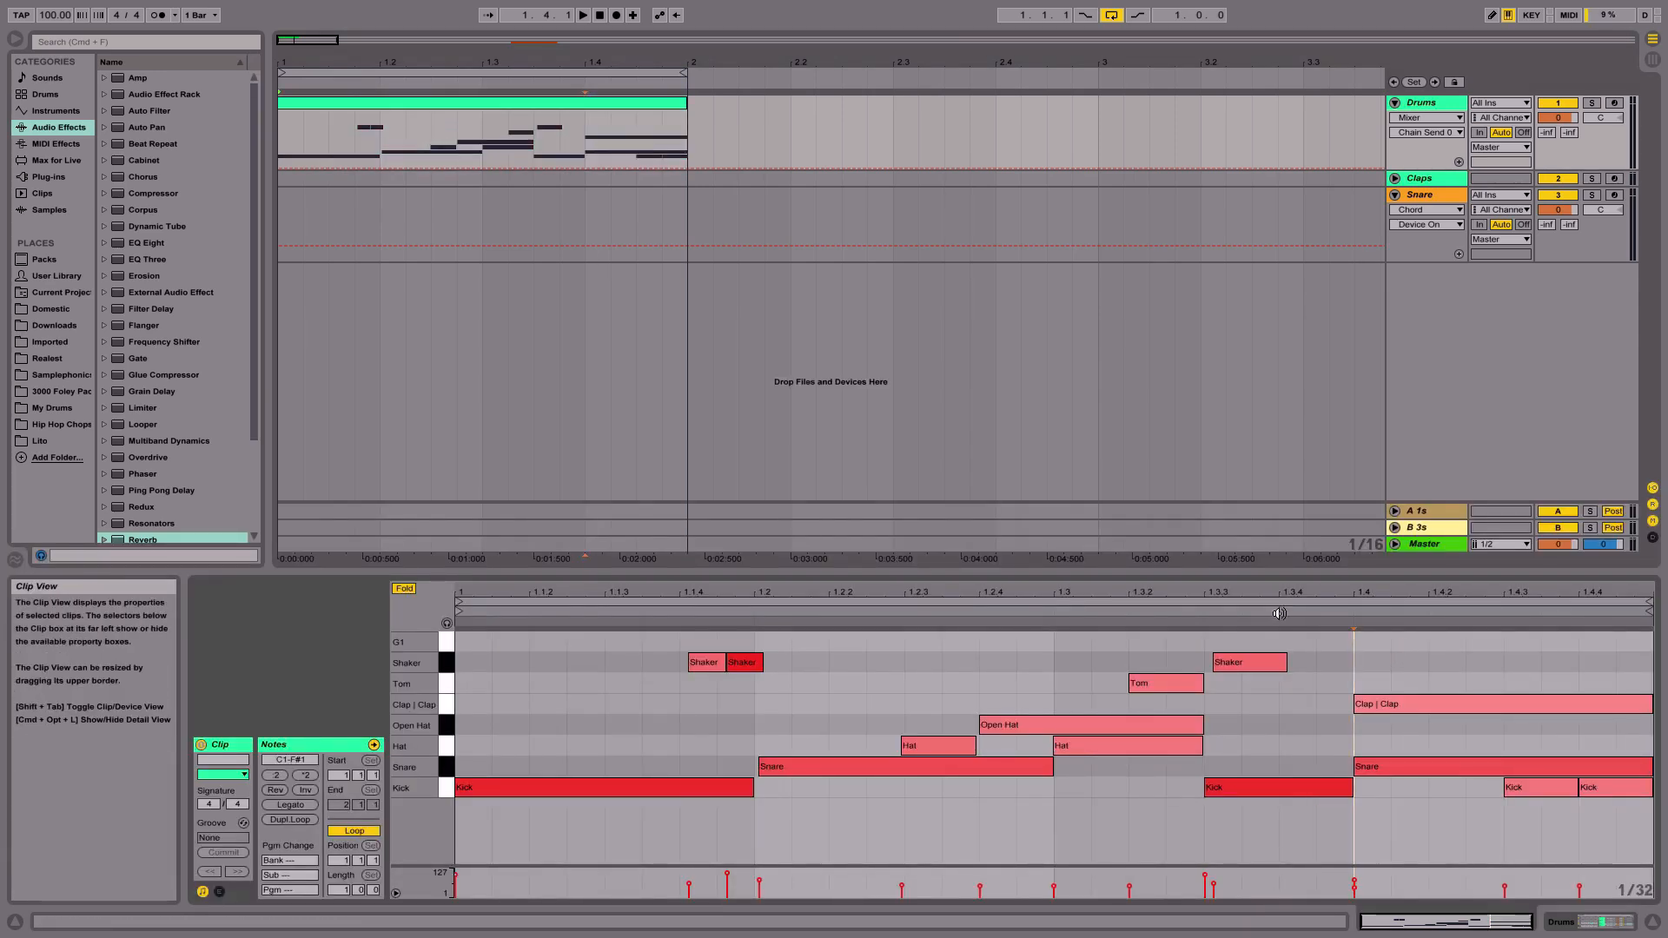
drag(1412, 711, 674, 712)
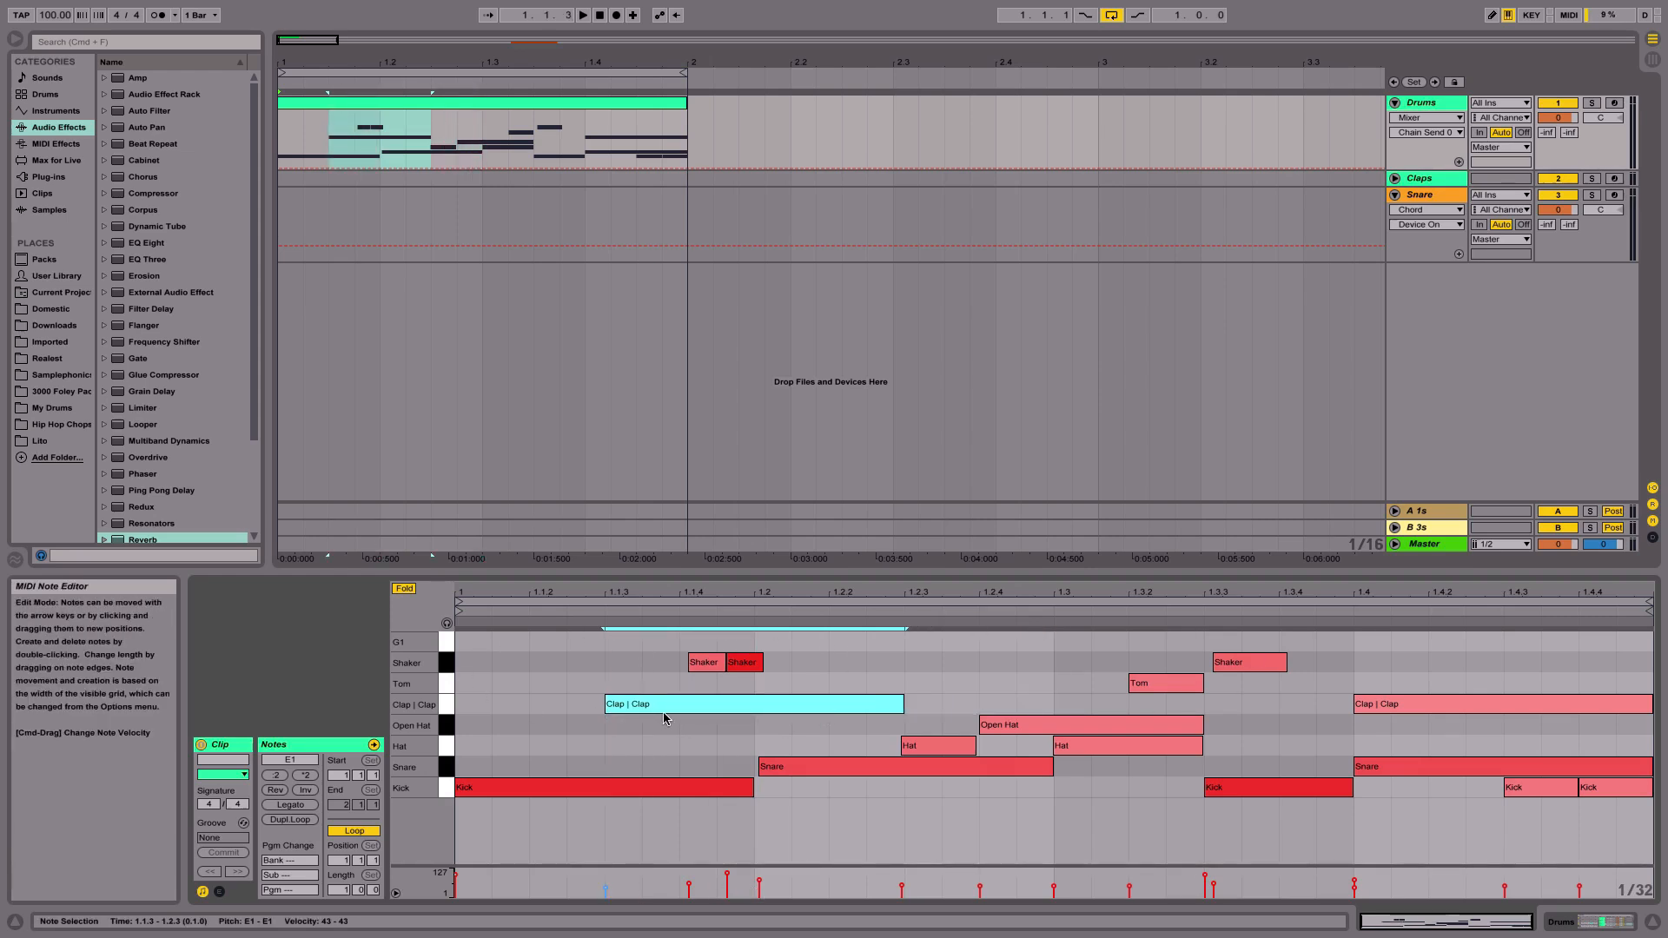
drag(664, 718, 808, 721)
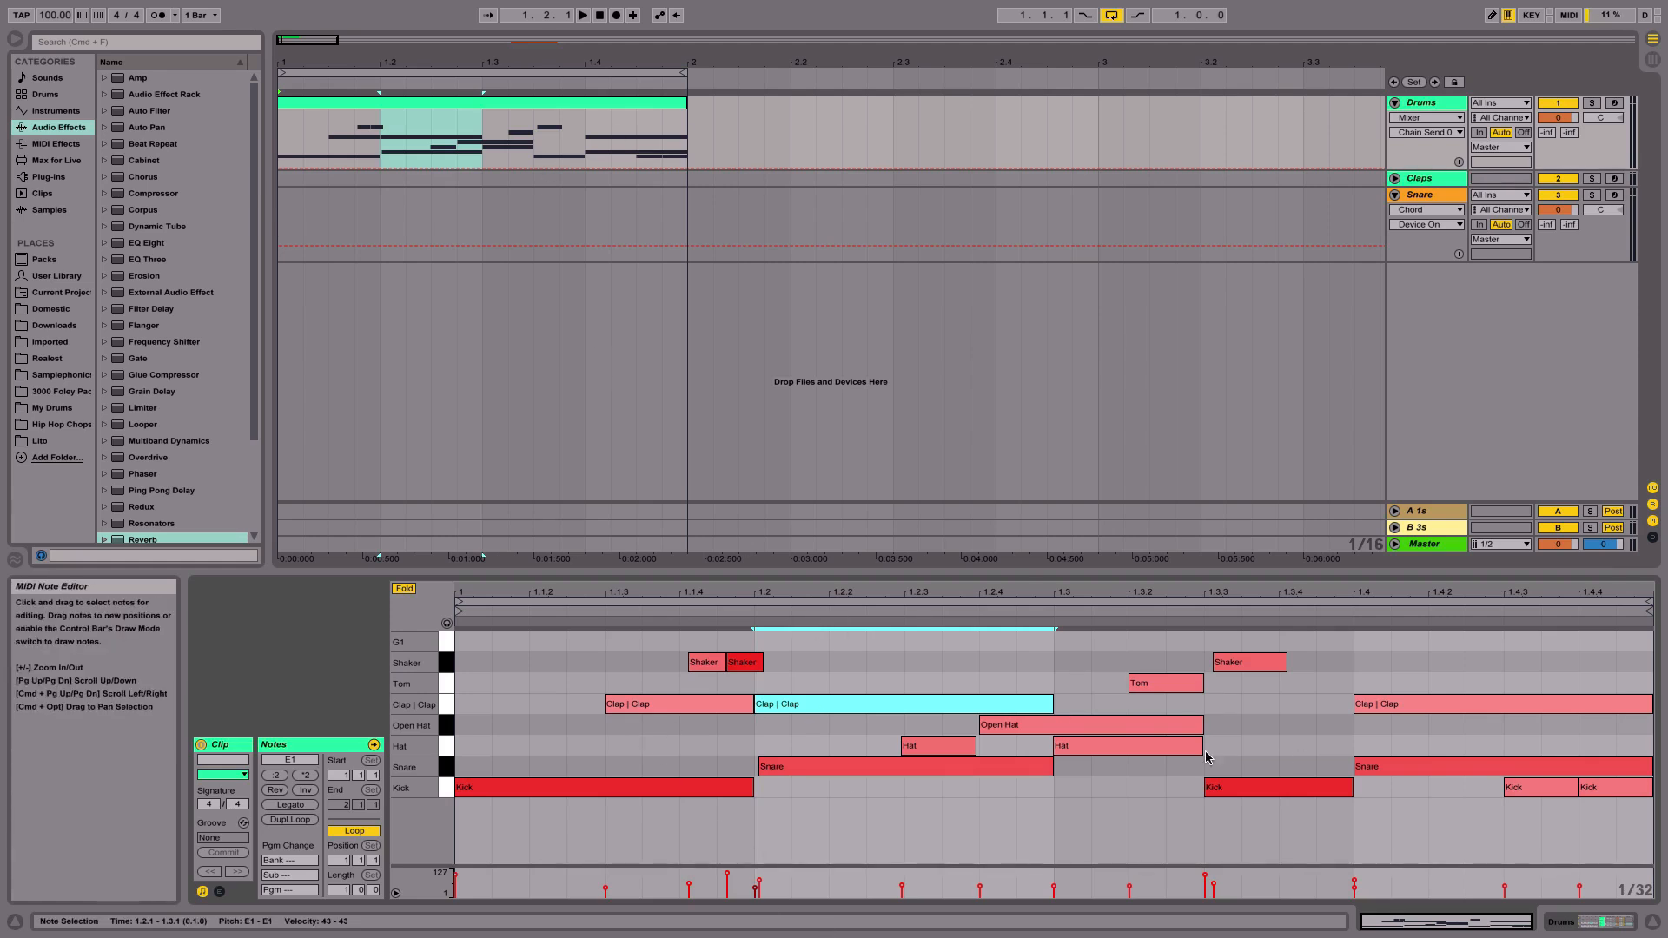
- Play the pattern with the Drum Rack chains shown, then stop playback and select the Clap chain
key(space)
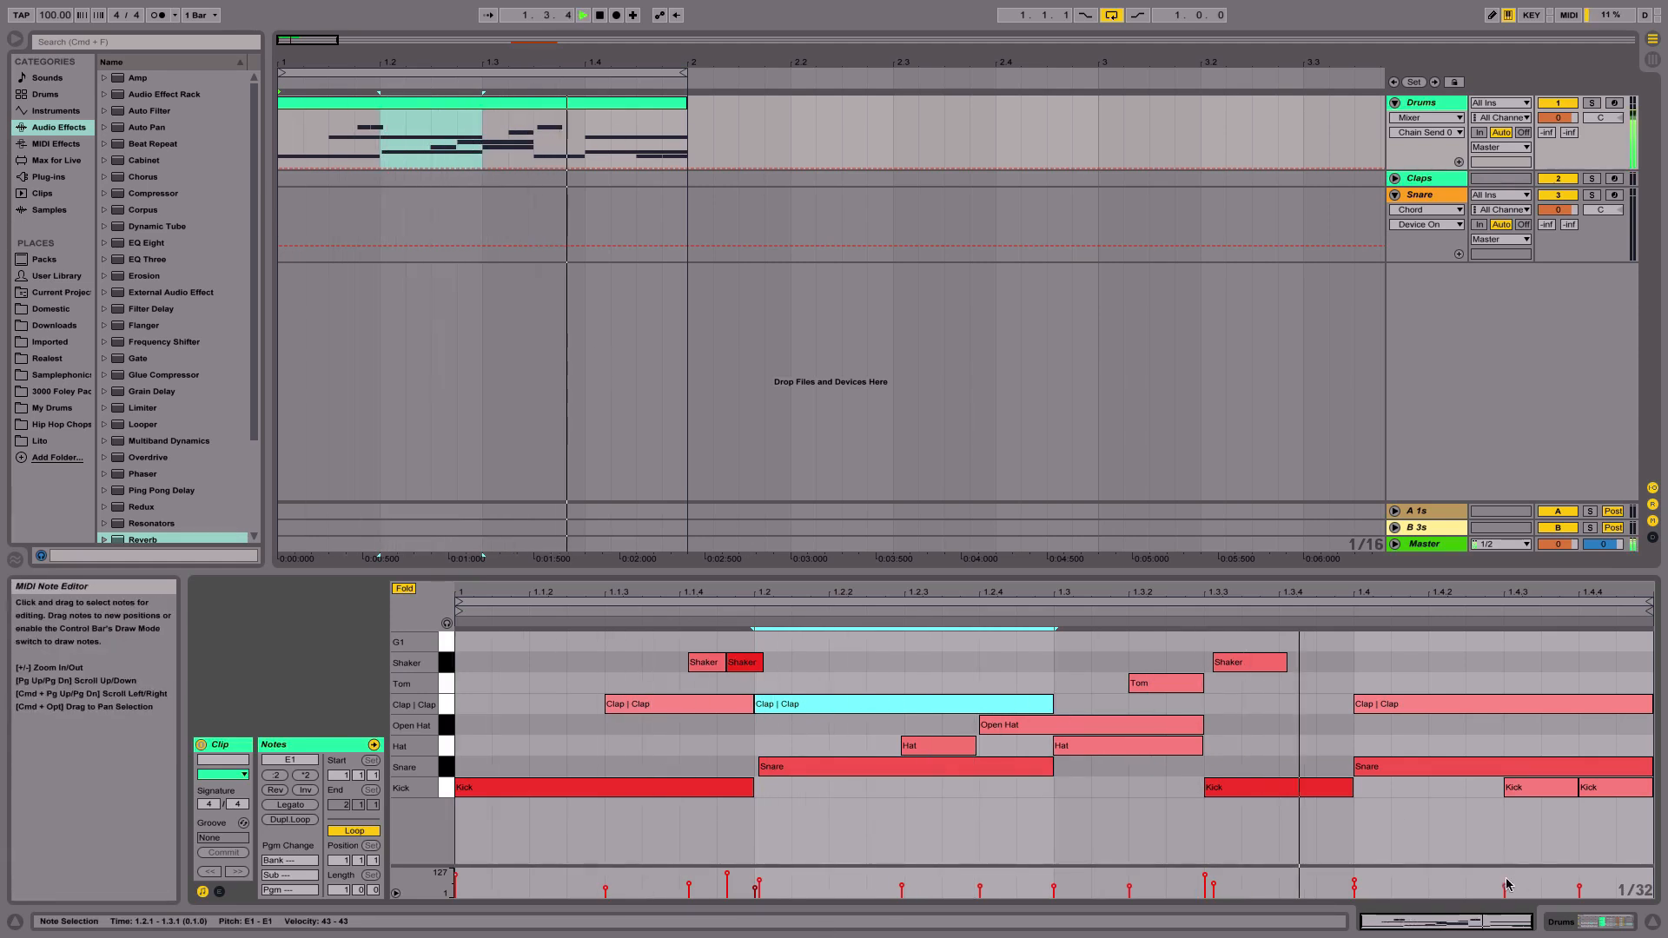
key(shift+Tab)
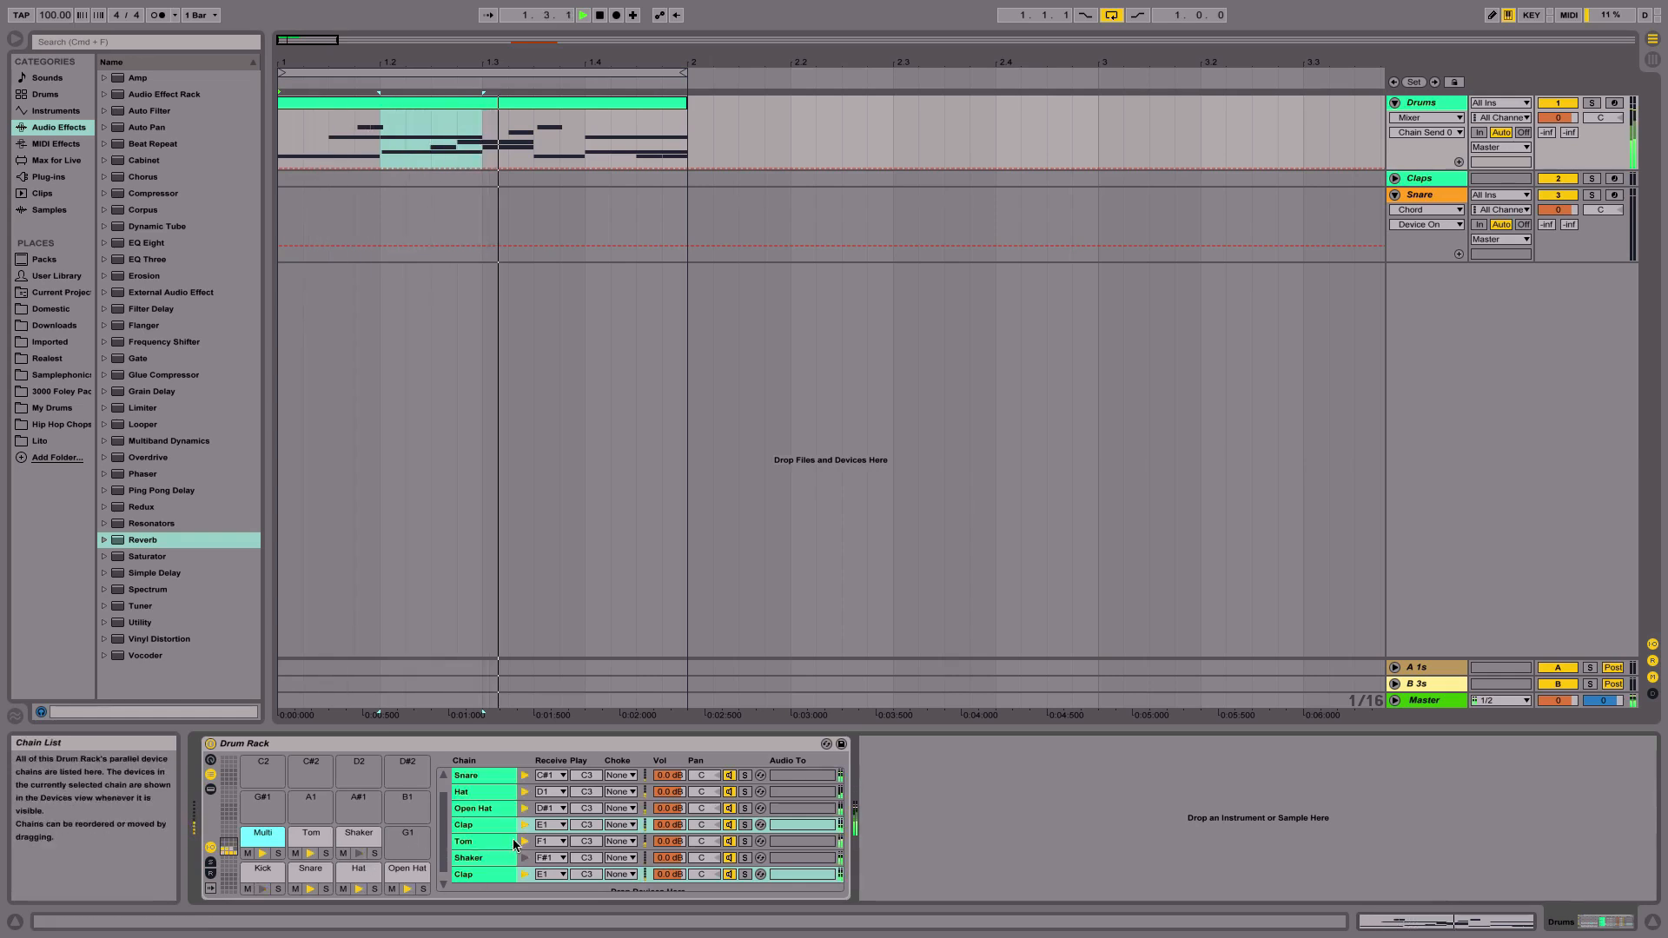
key(space)
click(482, 825)
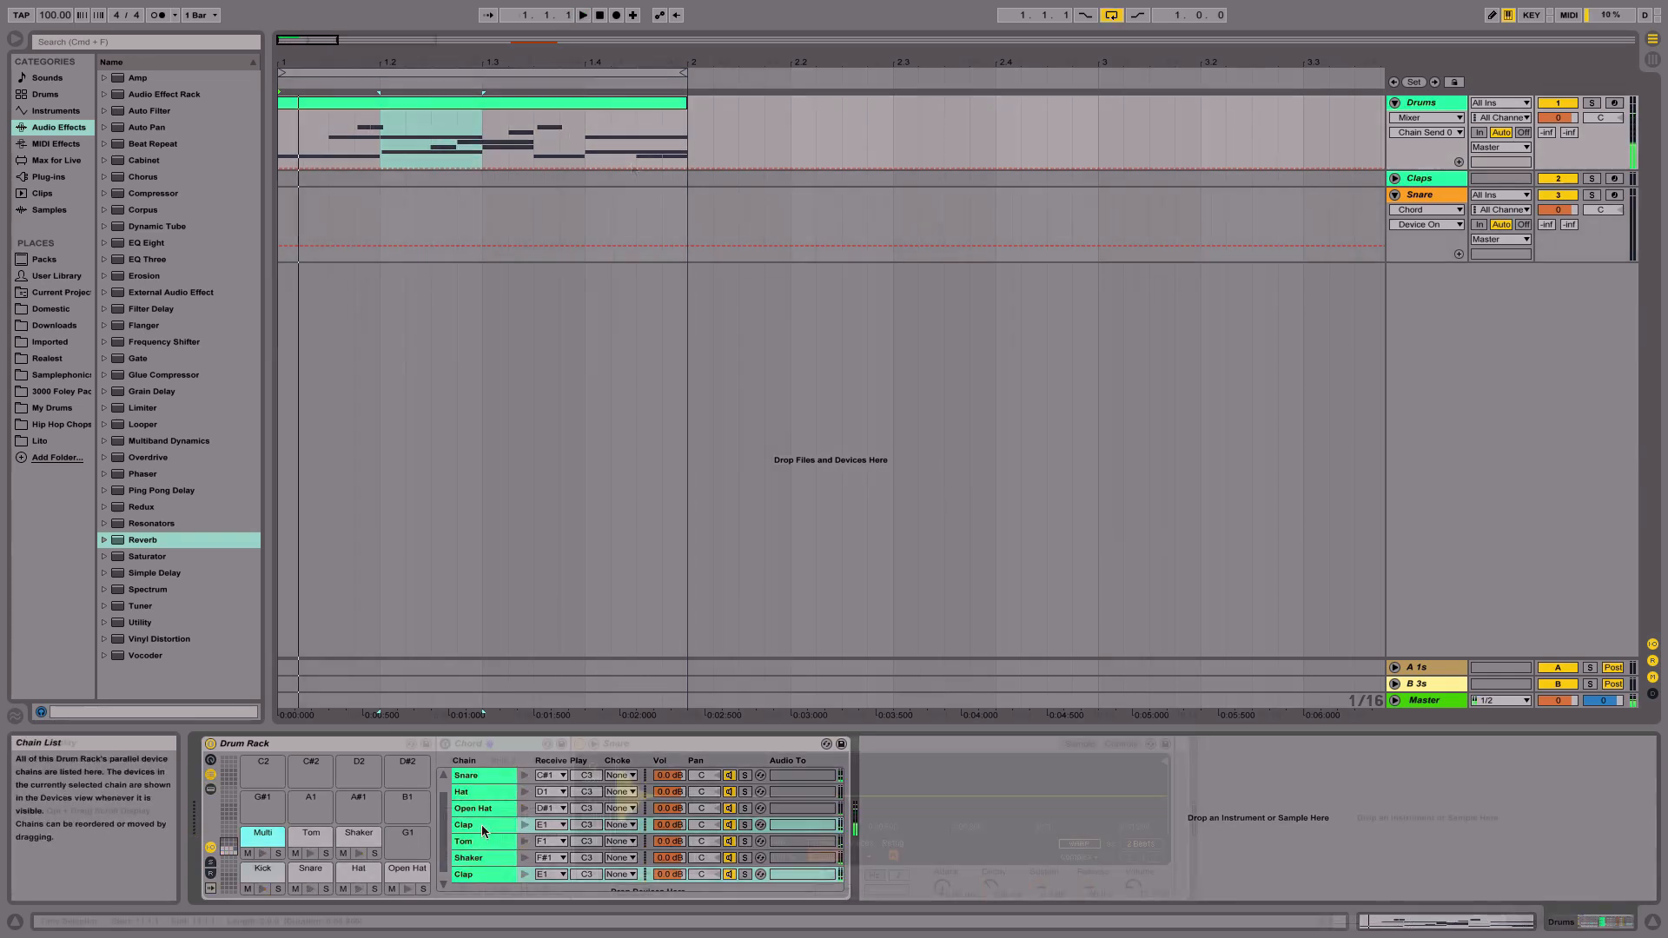
- Select bar 5 on the Claps track, unfold the track and arm it for recording
scroll(633, 180, right, 5)
drag(640, 180, 838, 182)
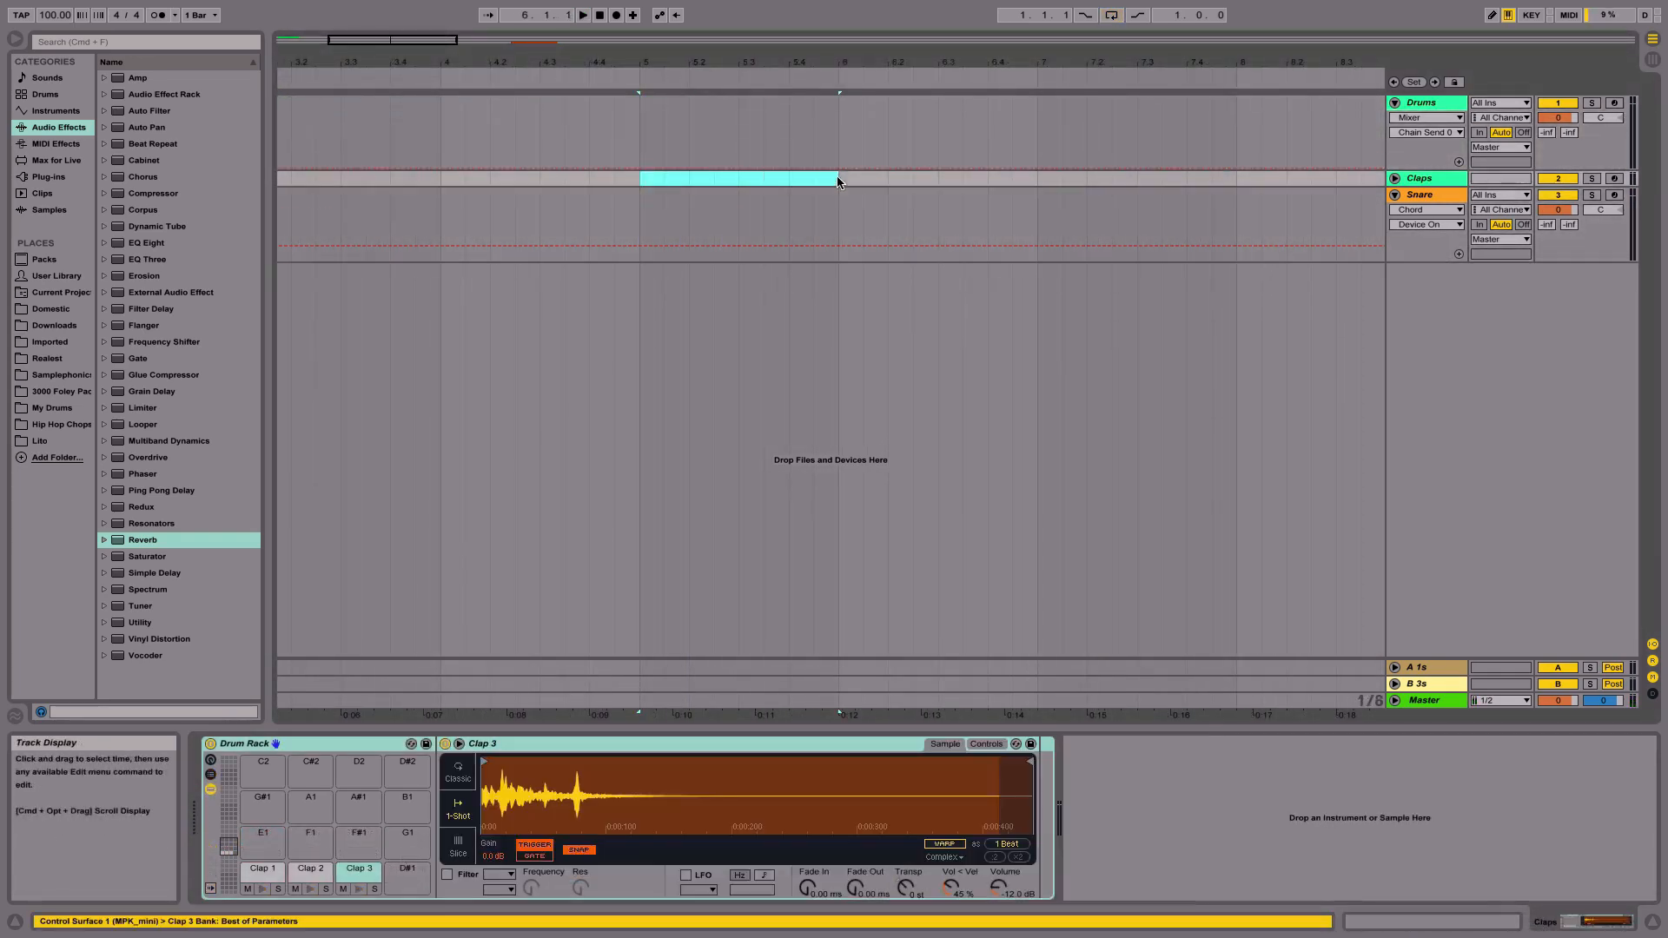
click(1394, 178)
click(1614, 178)
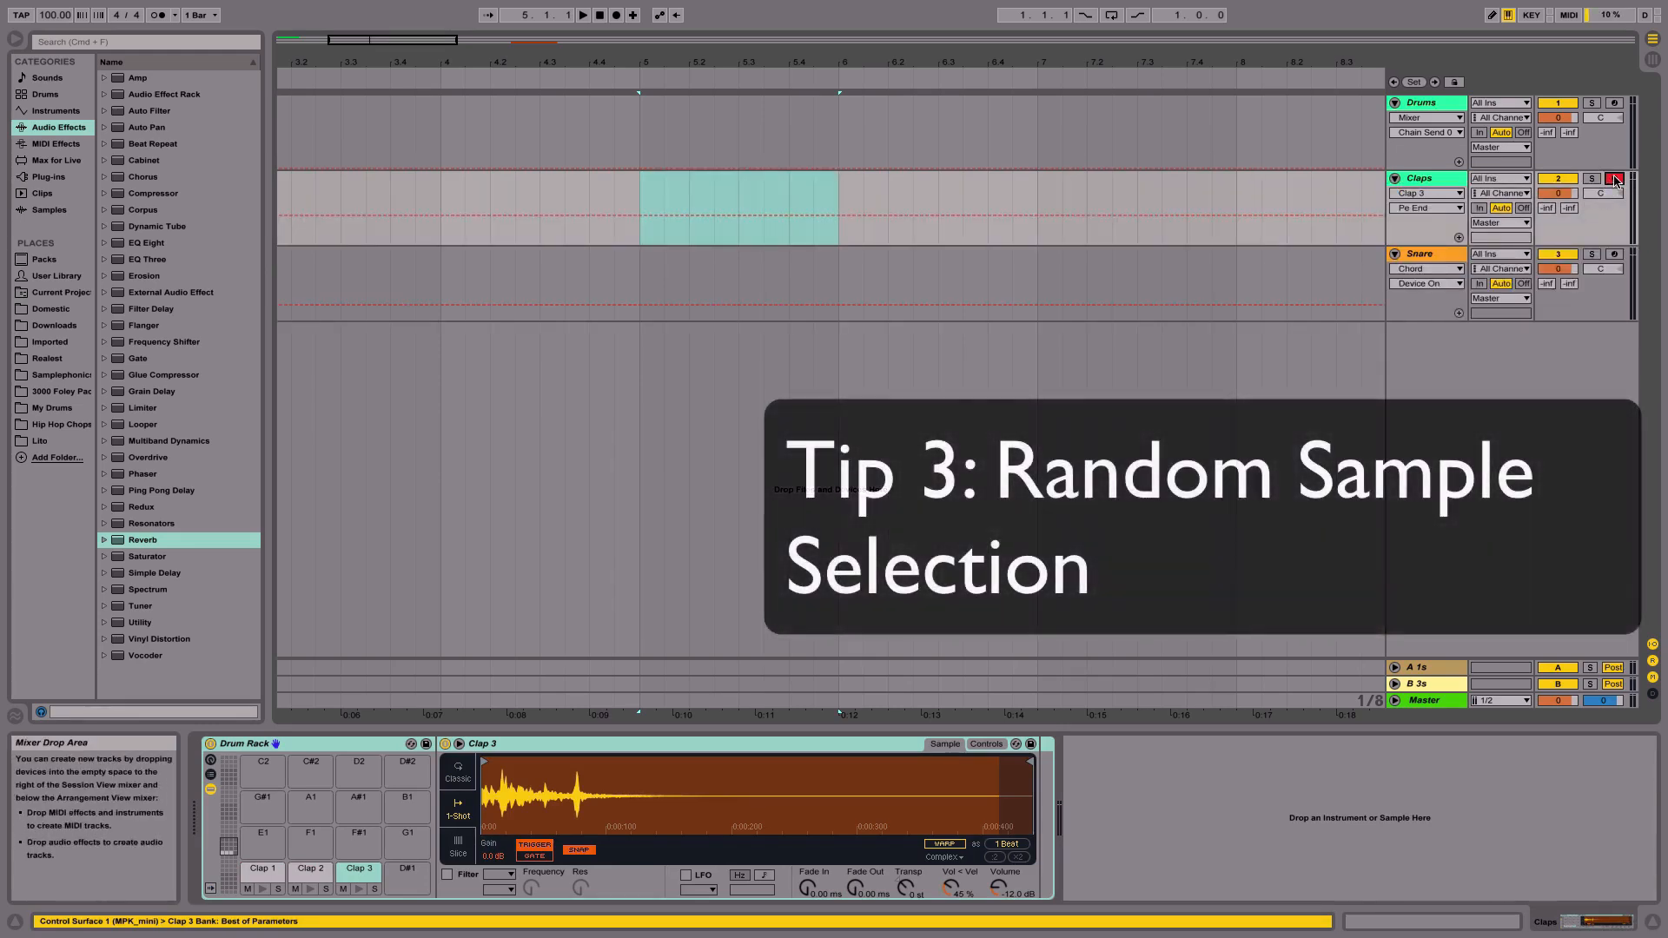
- Reselect bar 5 and audition the Clap 1 and Clap 3 pads
drag(681, 182, 842, 185)
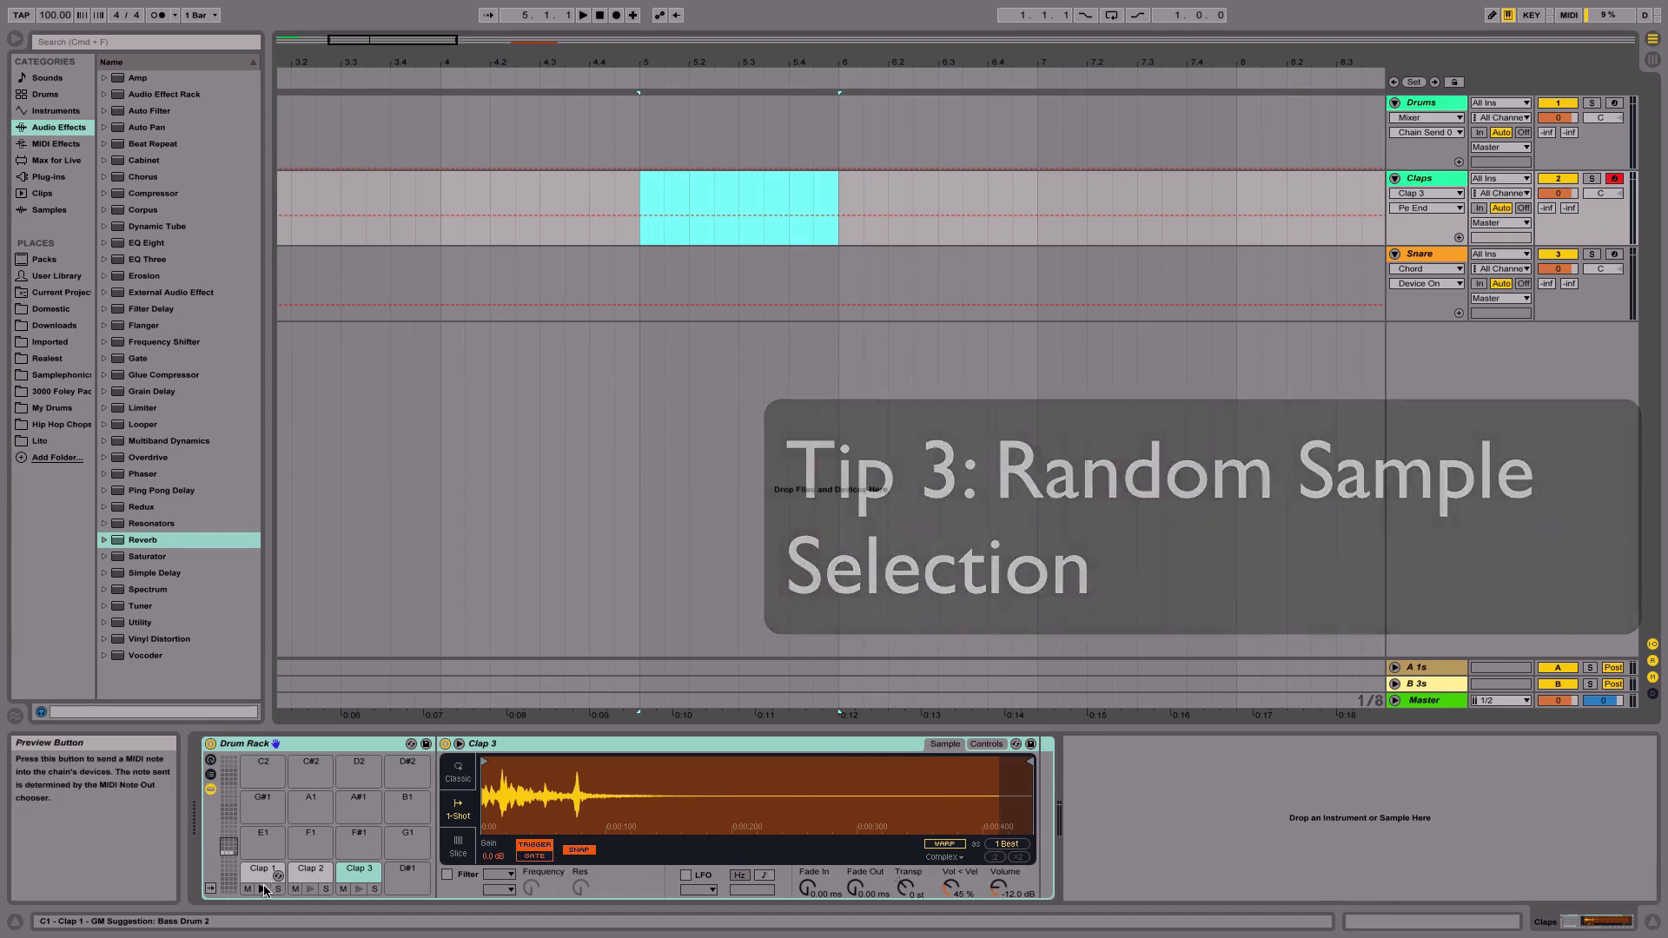
click(265, 890)
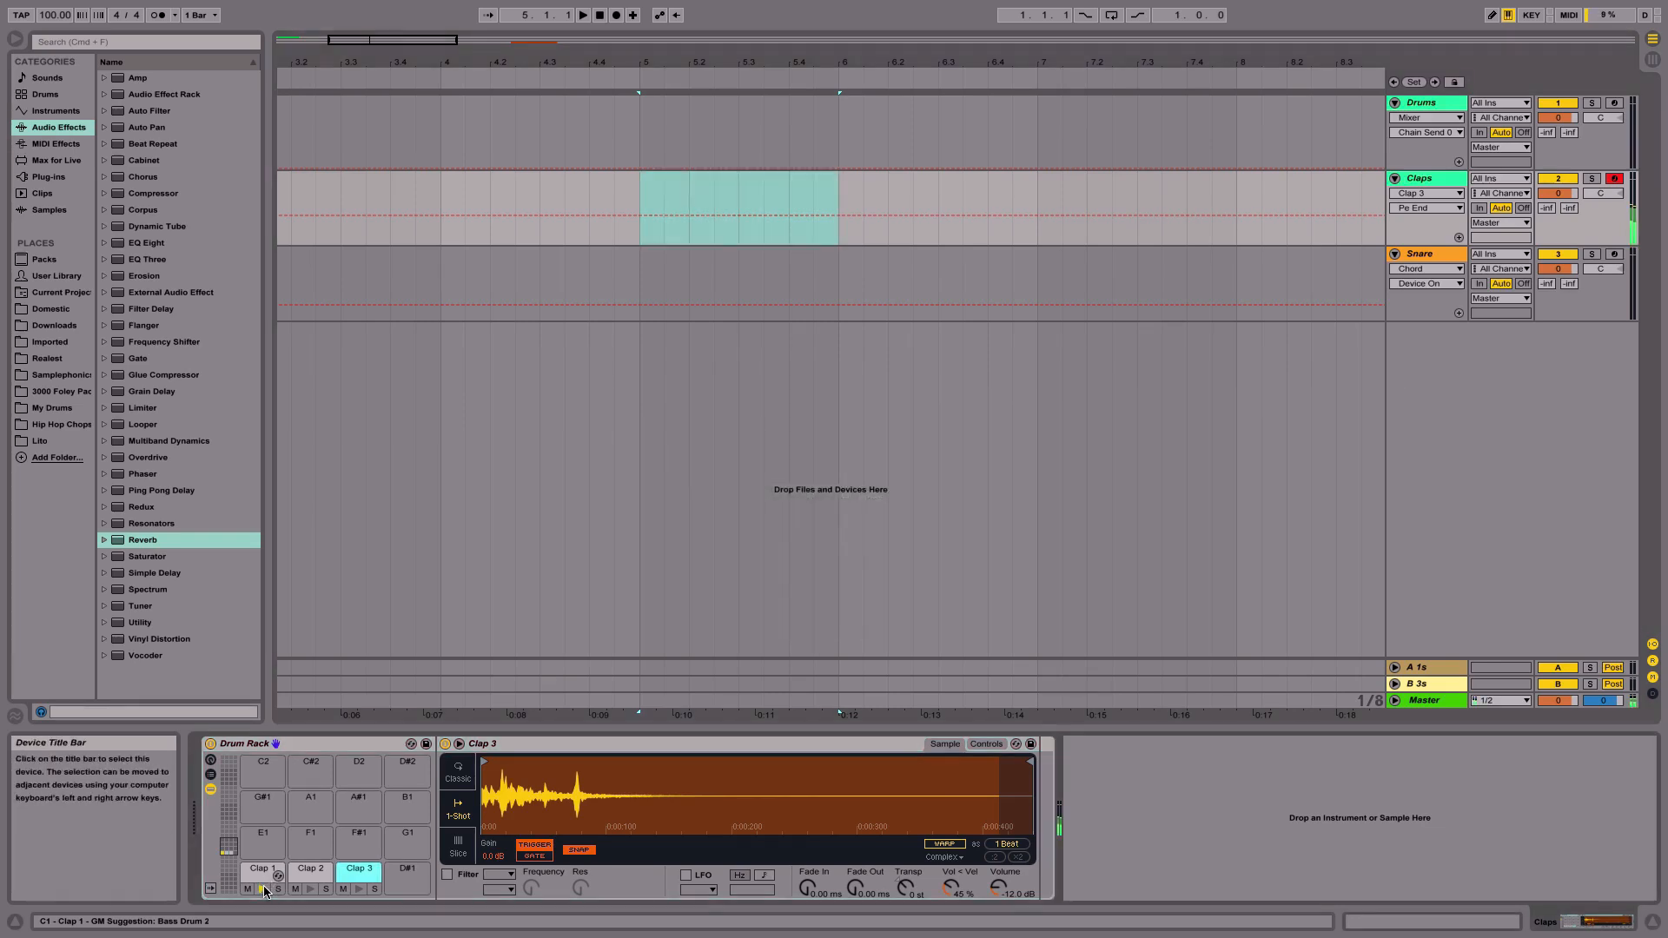
click(356, 890)
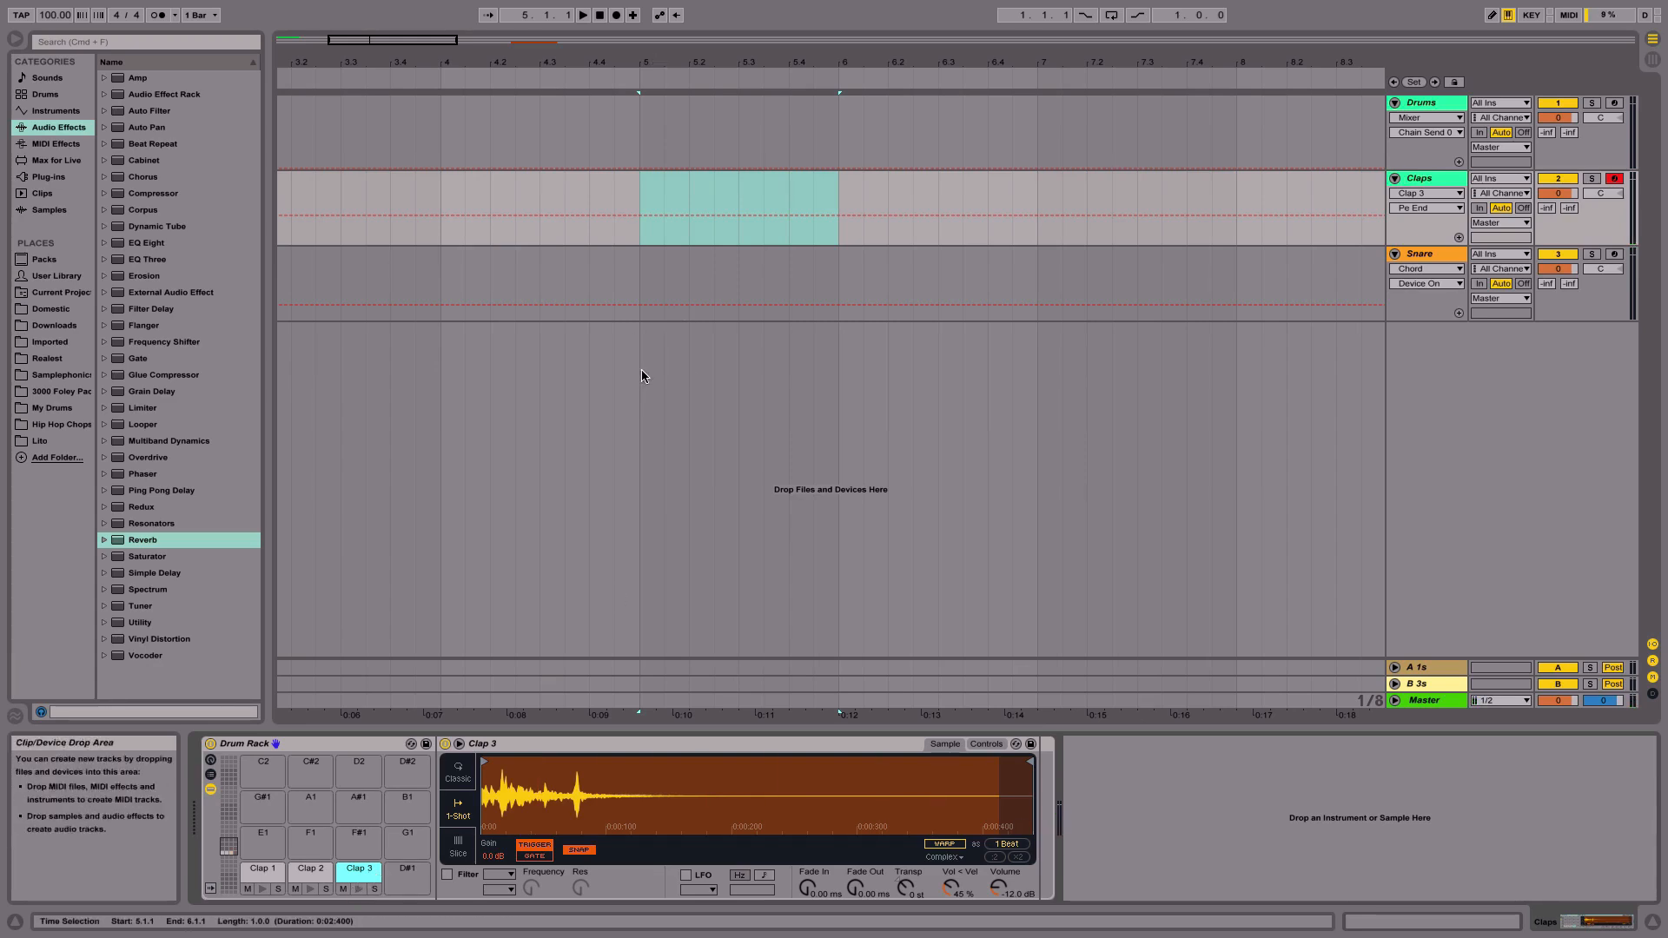
- Insert a one-bar MIDI clip at bar 5 on the Claps track and open it
drag(636, 180, 1033, 179)
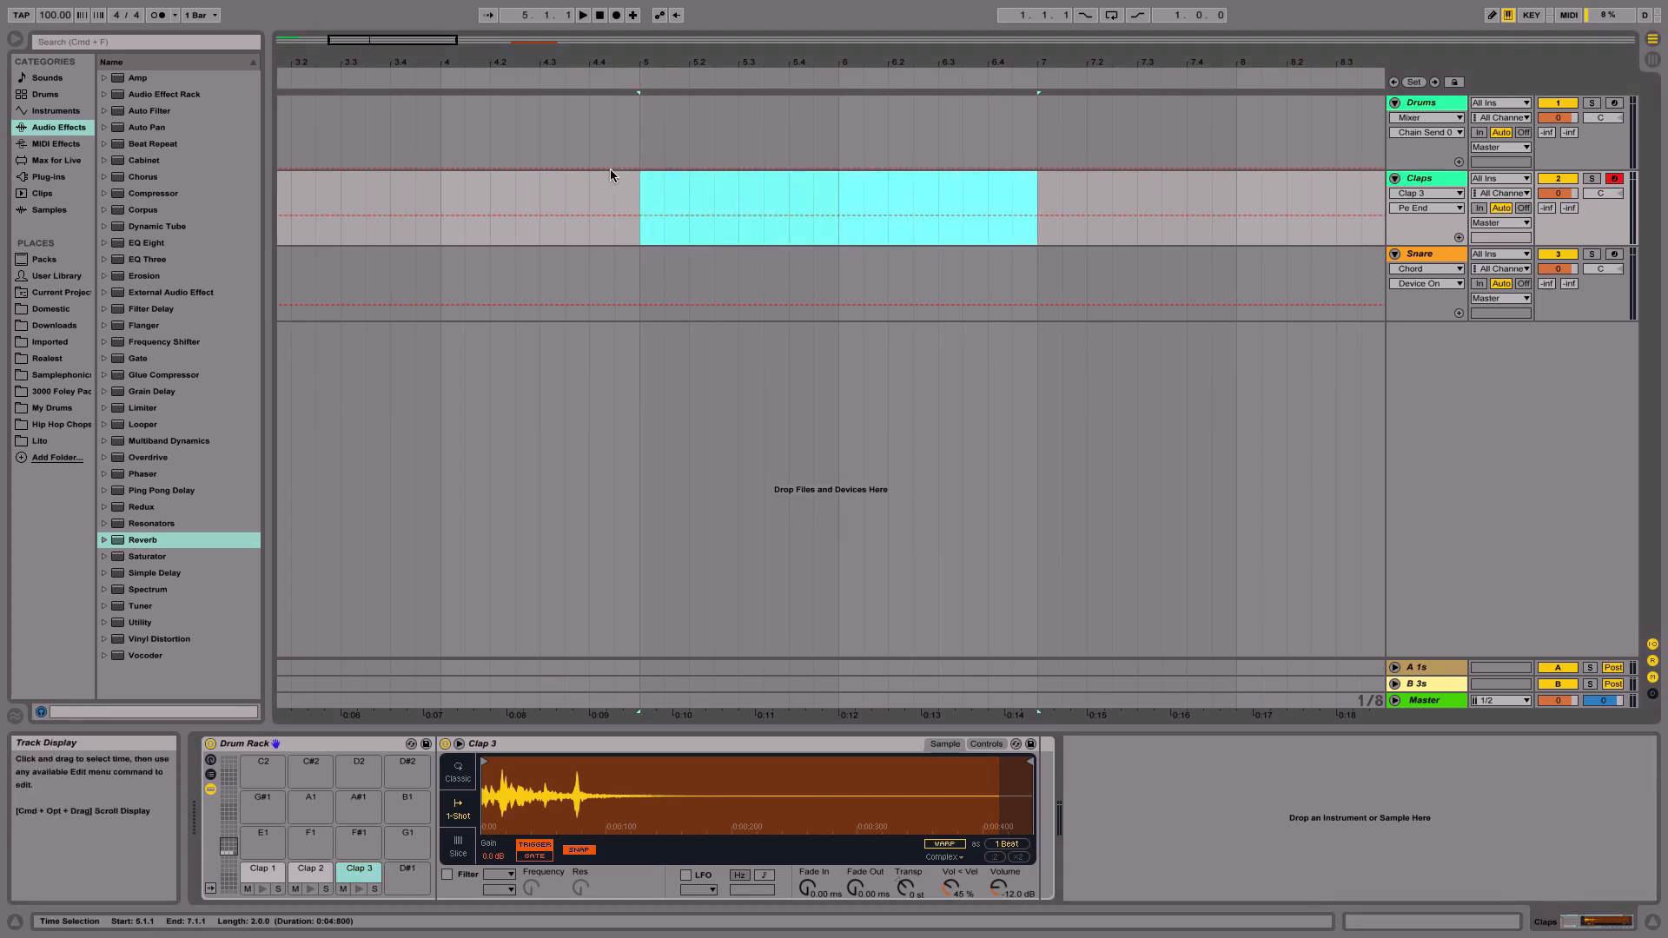
drag(637, 178, 839, 216)
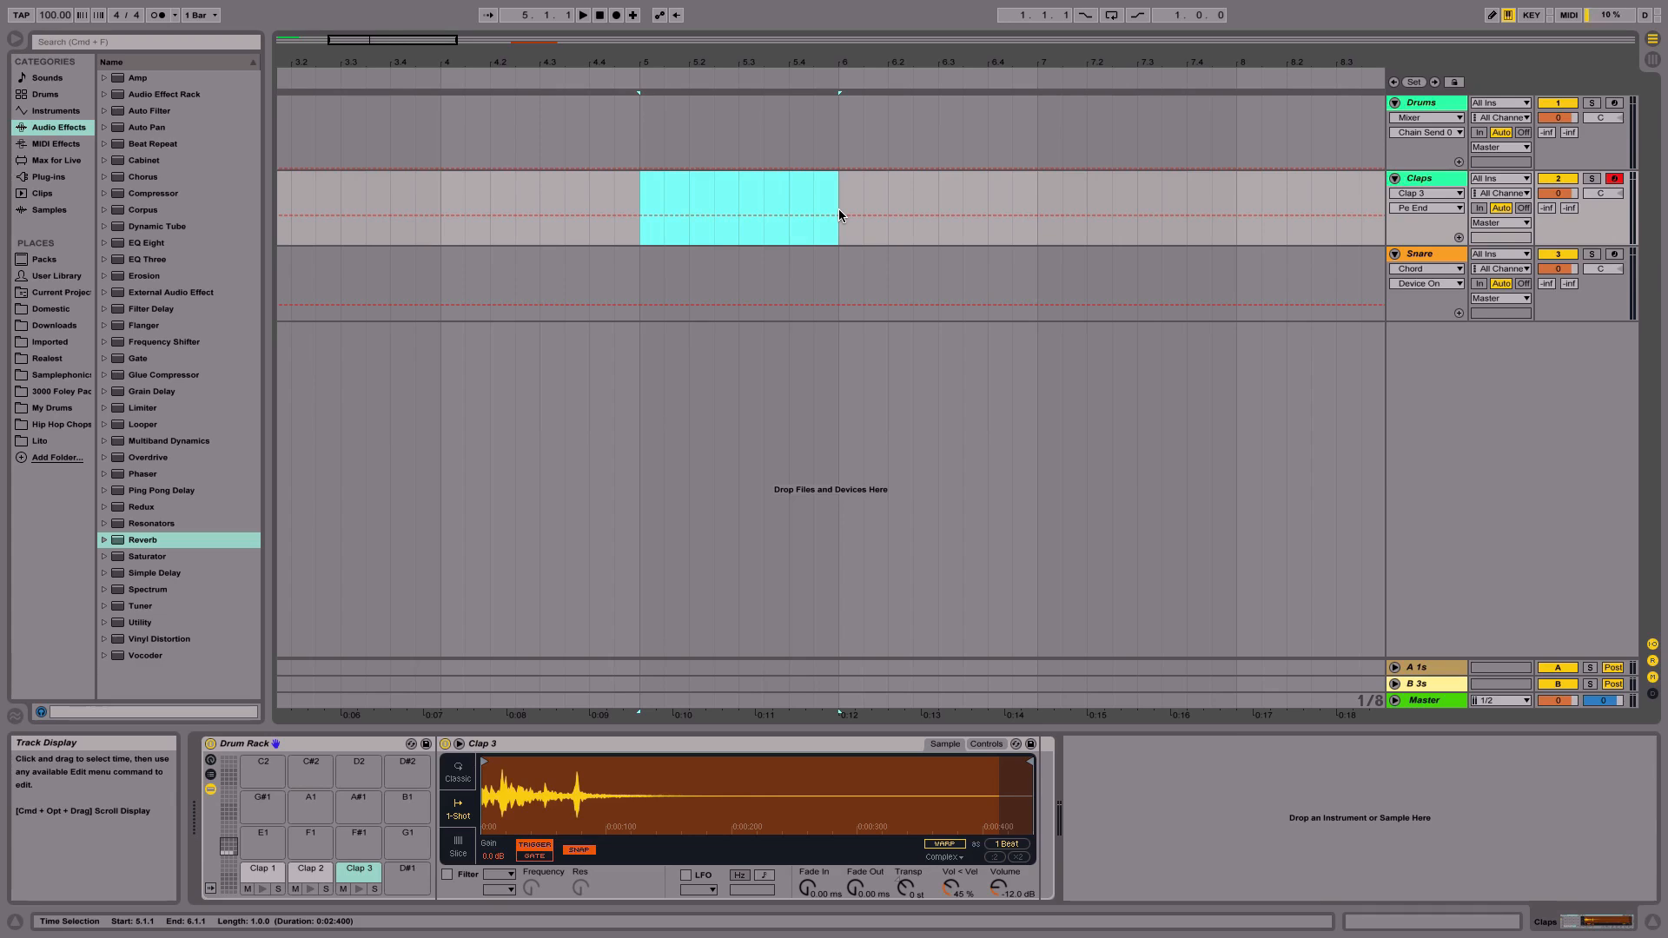
key(super+shift+m)
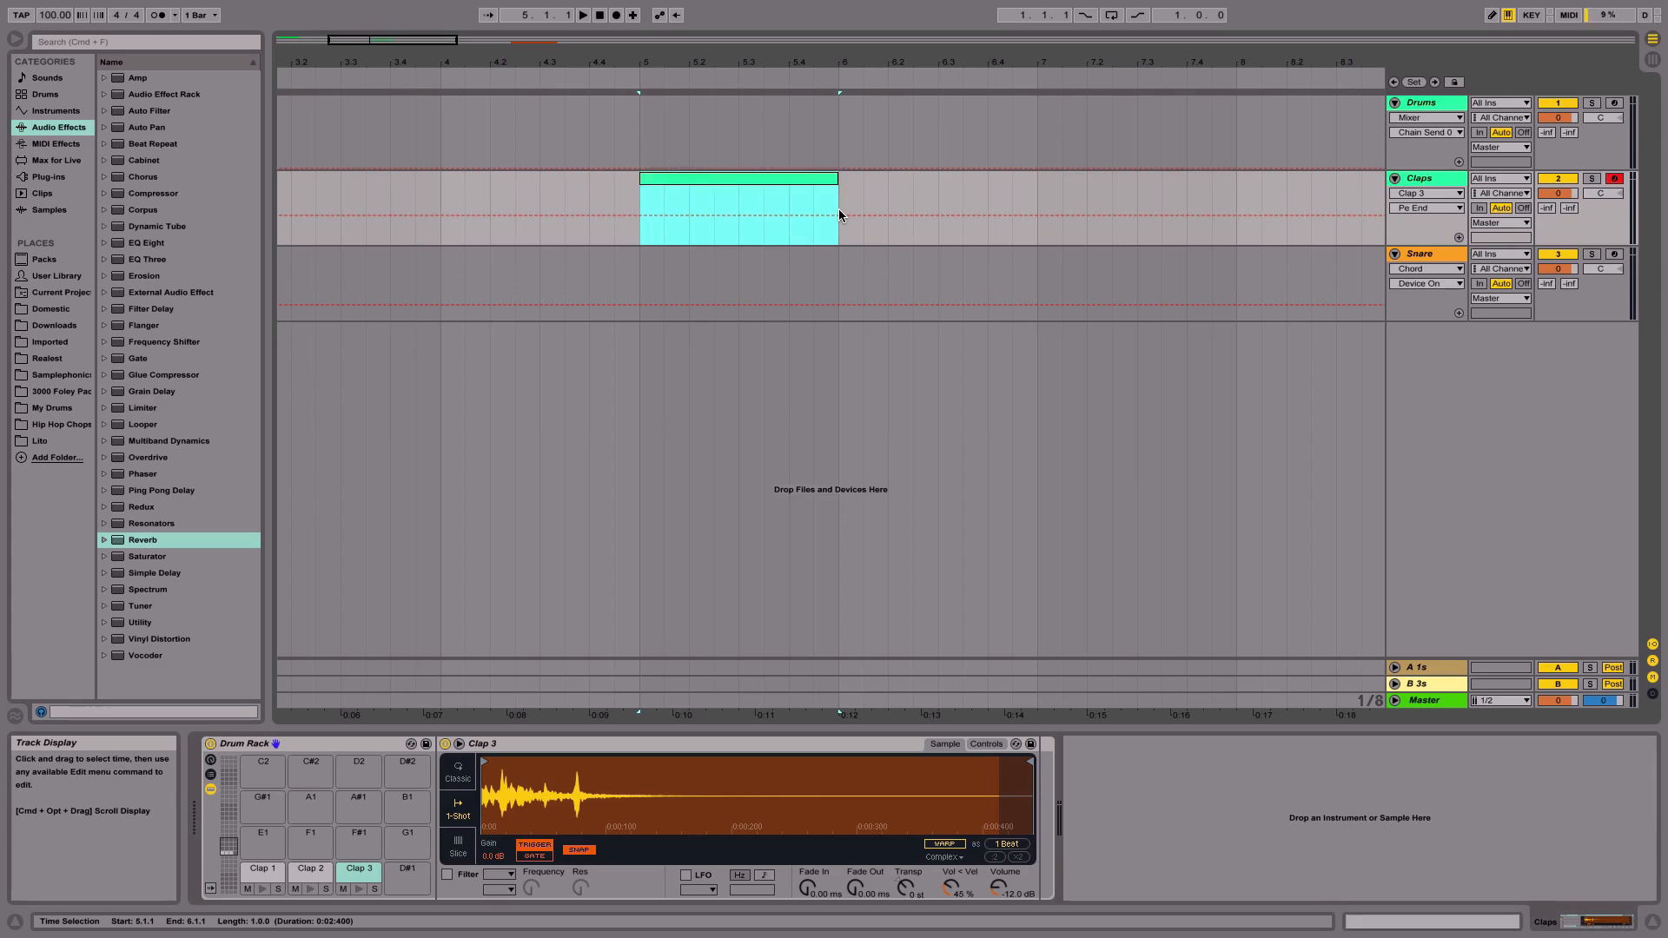
double_click(678, 179)
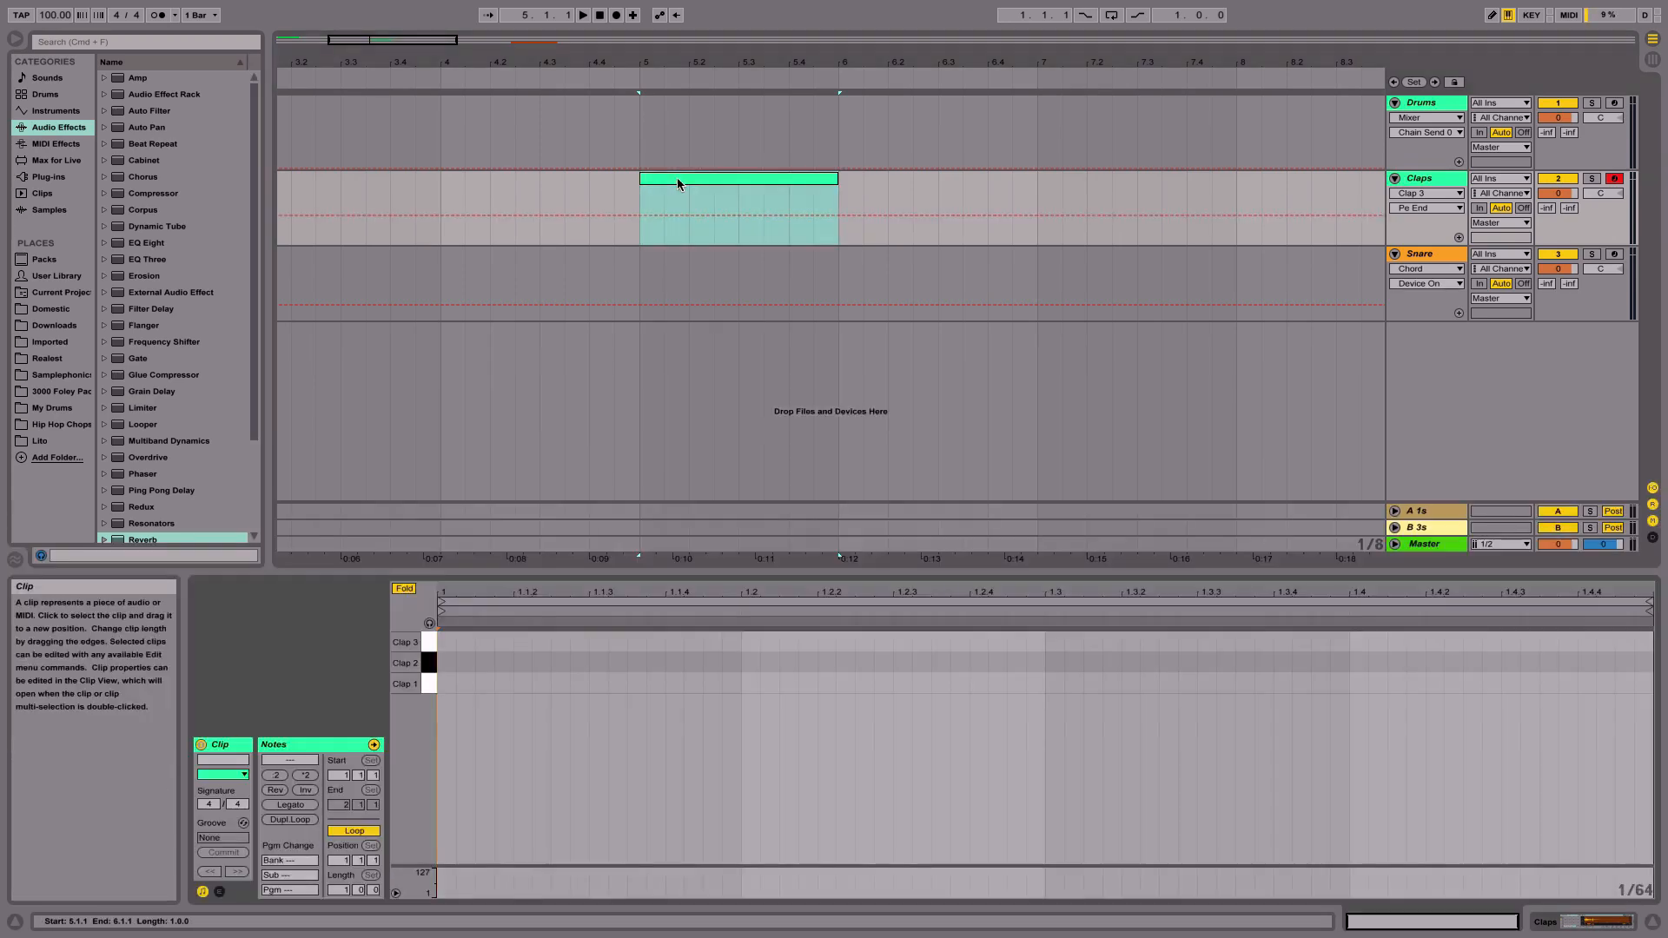
- Draw stacked one-beat Clap 1, Clap 2 and Clap 3 notes at the clip start and duplicate them to fill the bar
double_click(461, 686)
drag(477, 683, 707, 644)
drag(703, 769, 650, 627)
key(super+d)
key(super+d)
key(super+d)
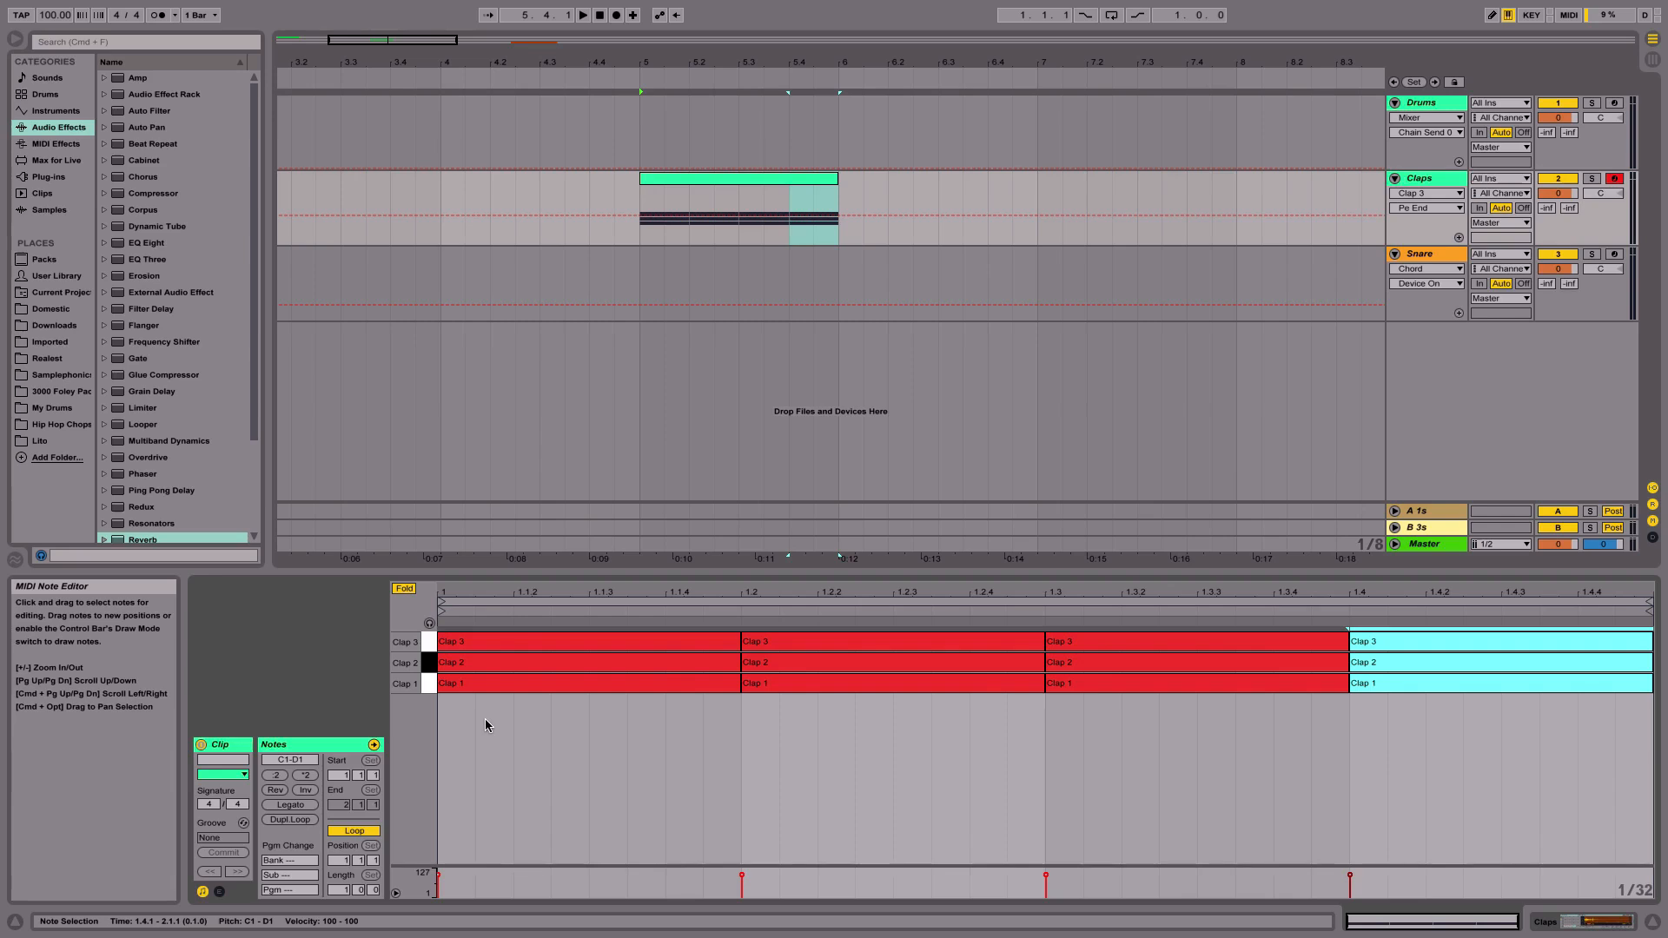
- Loop the clip's bar and return to the Drum Rack device view
click(687, 179)
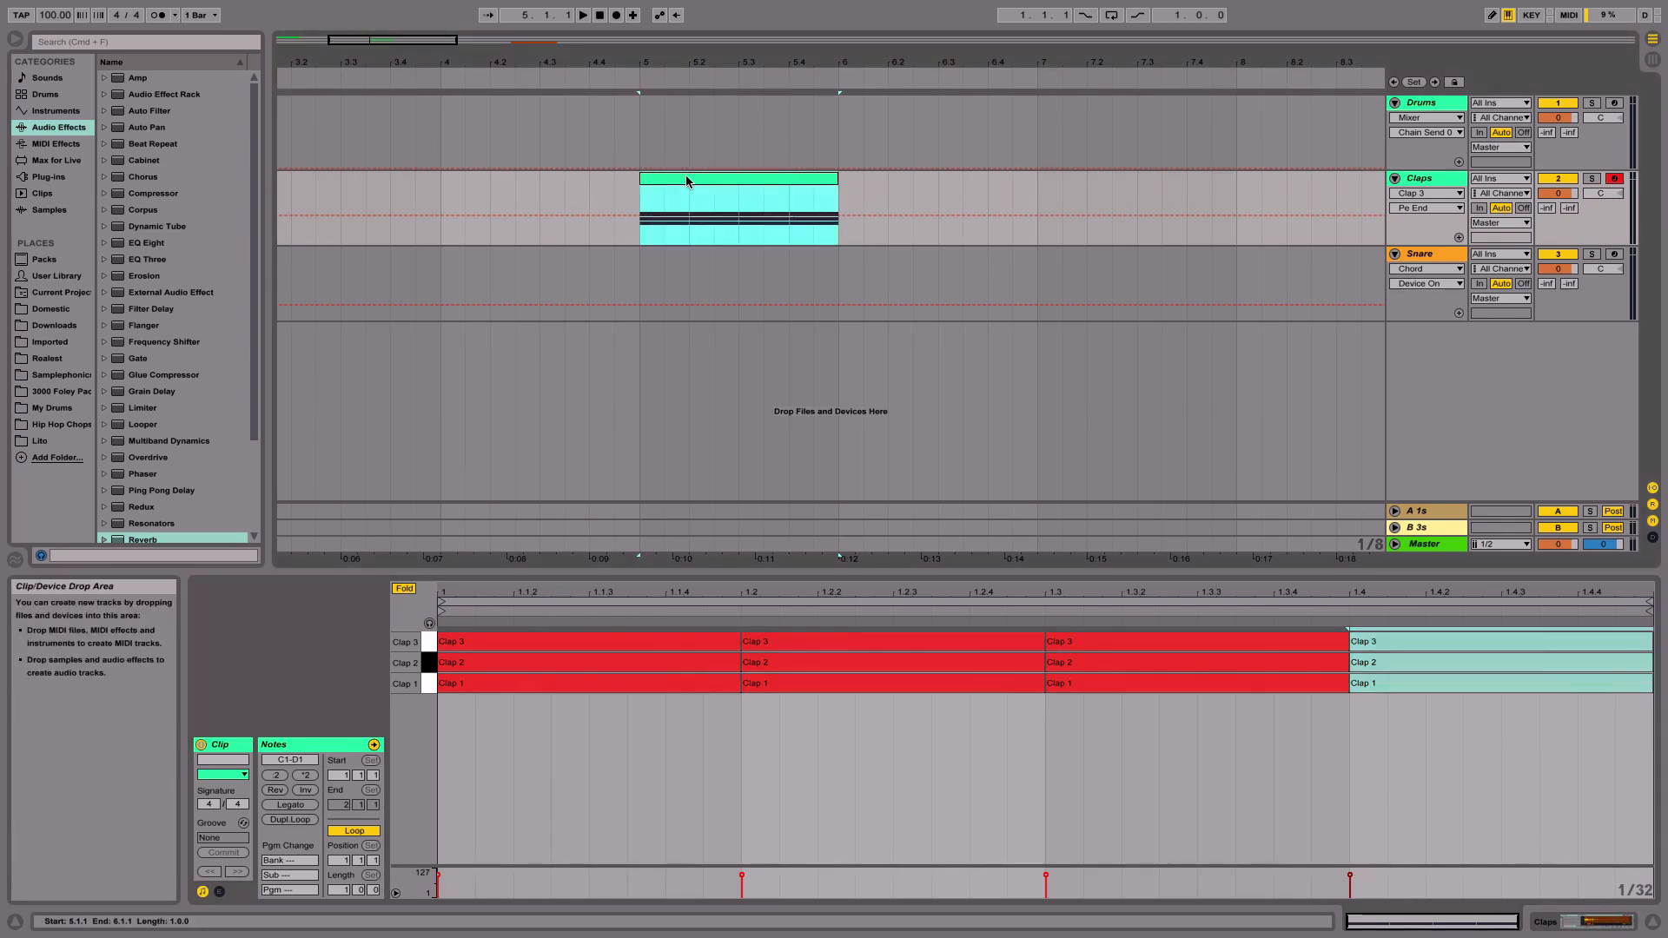
key(super+l)
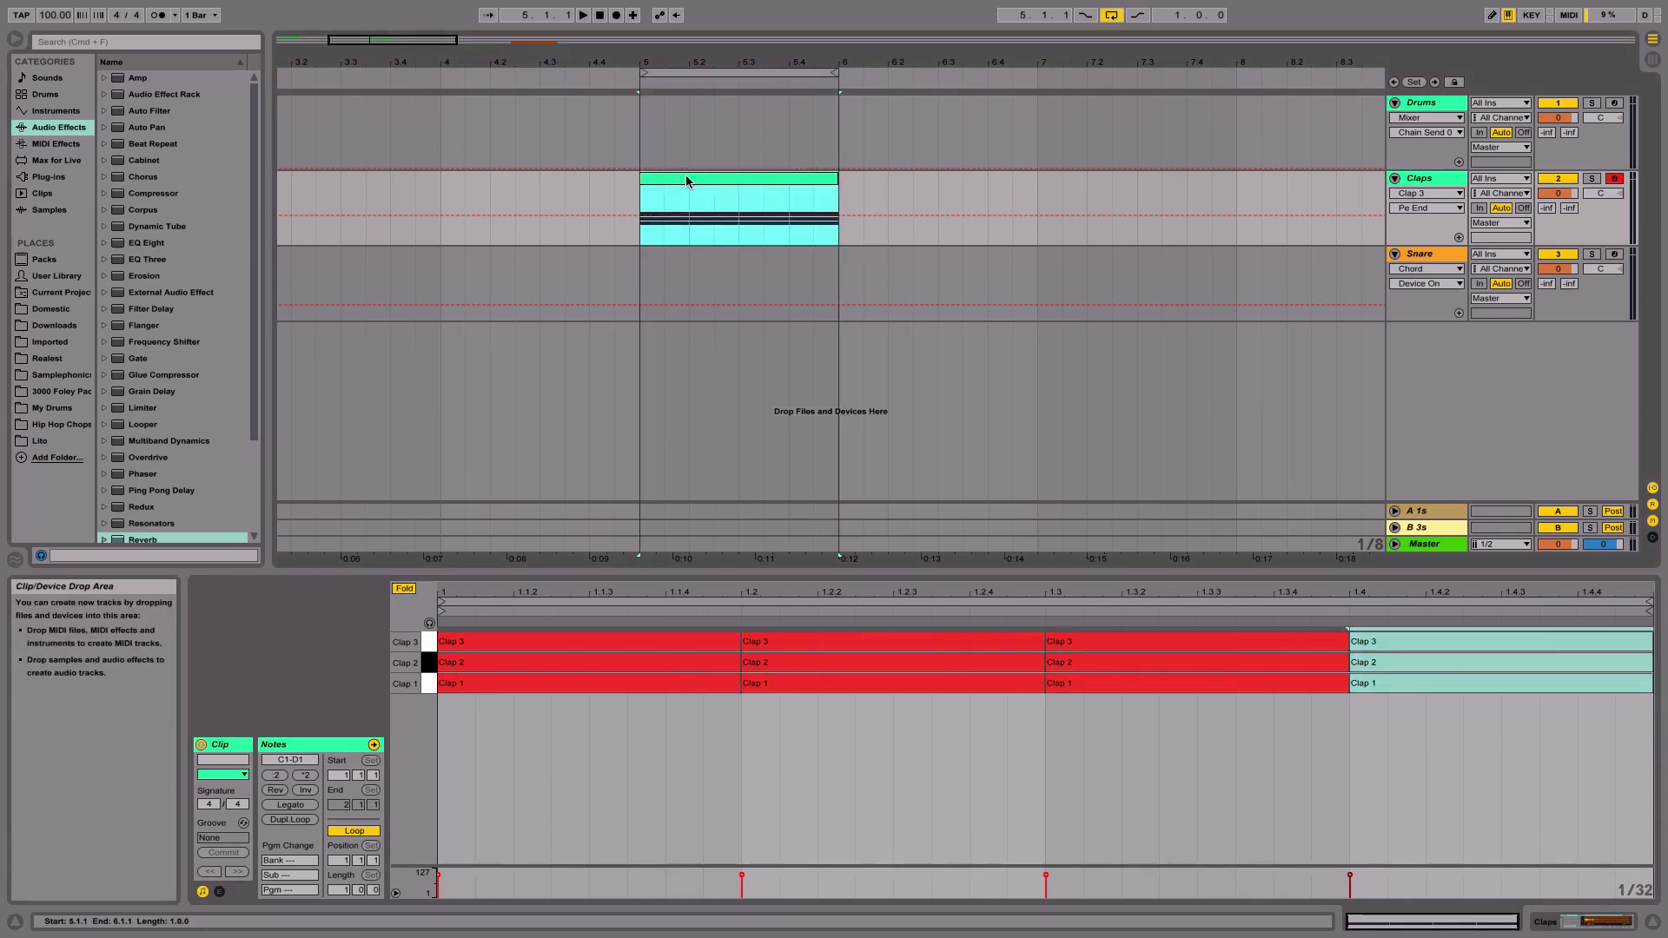
click(1558, 927)
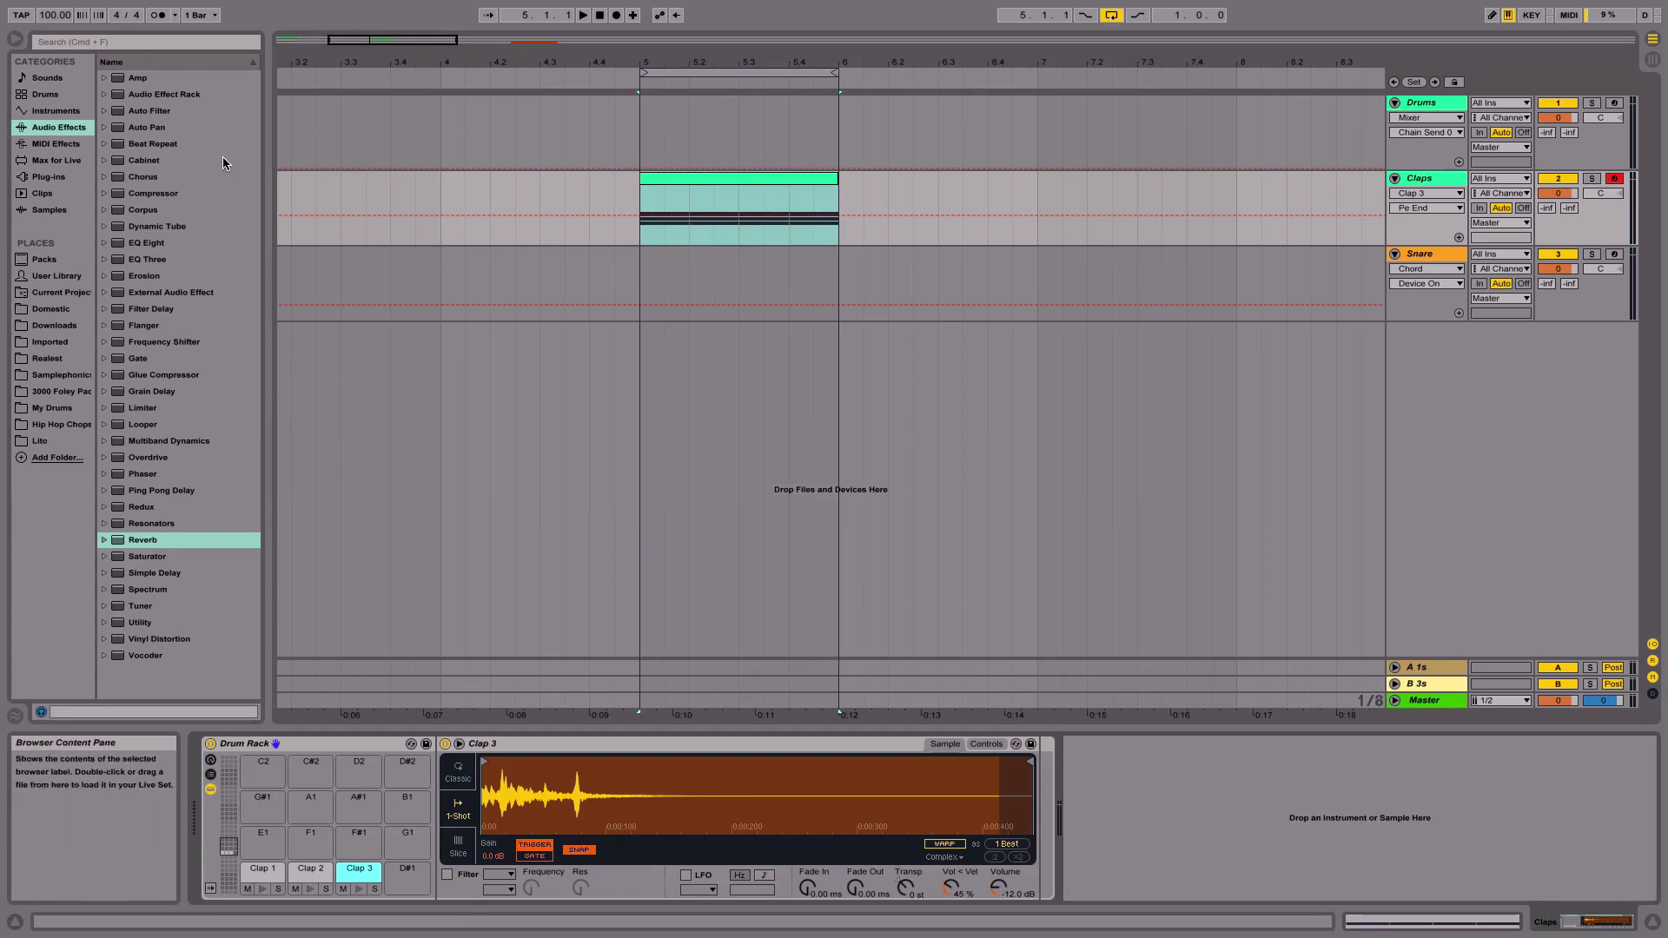
double_click(671, 186)
click(1604, 924)
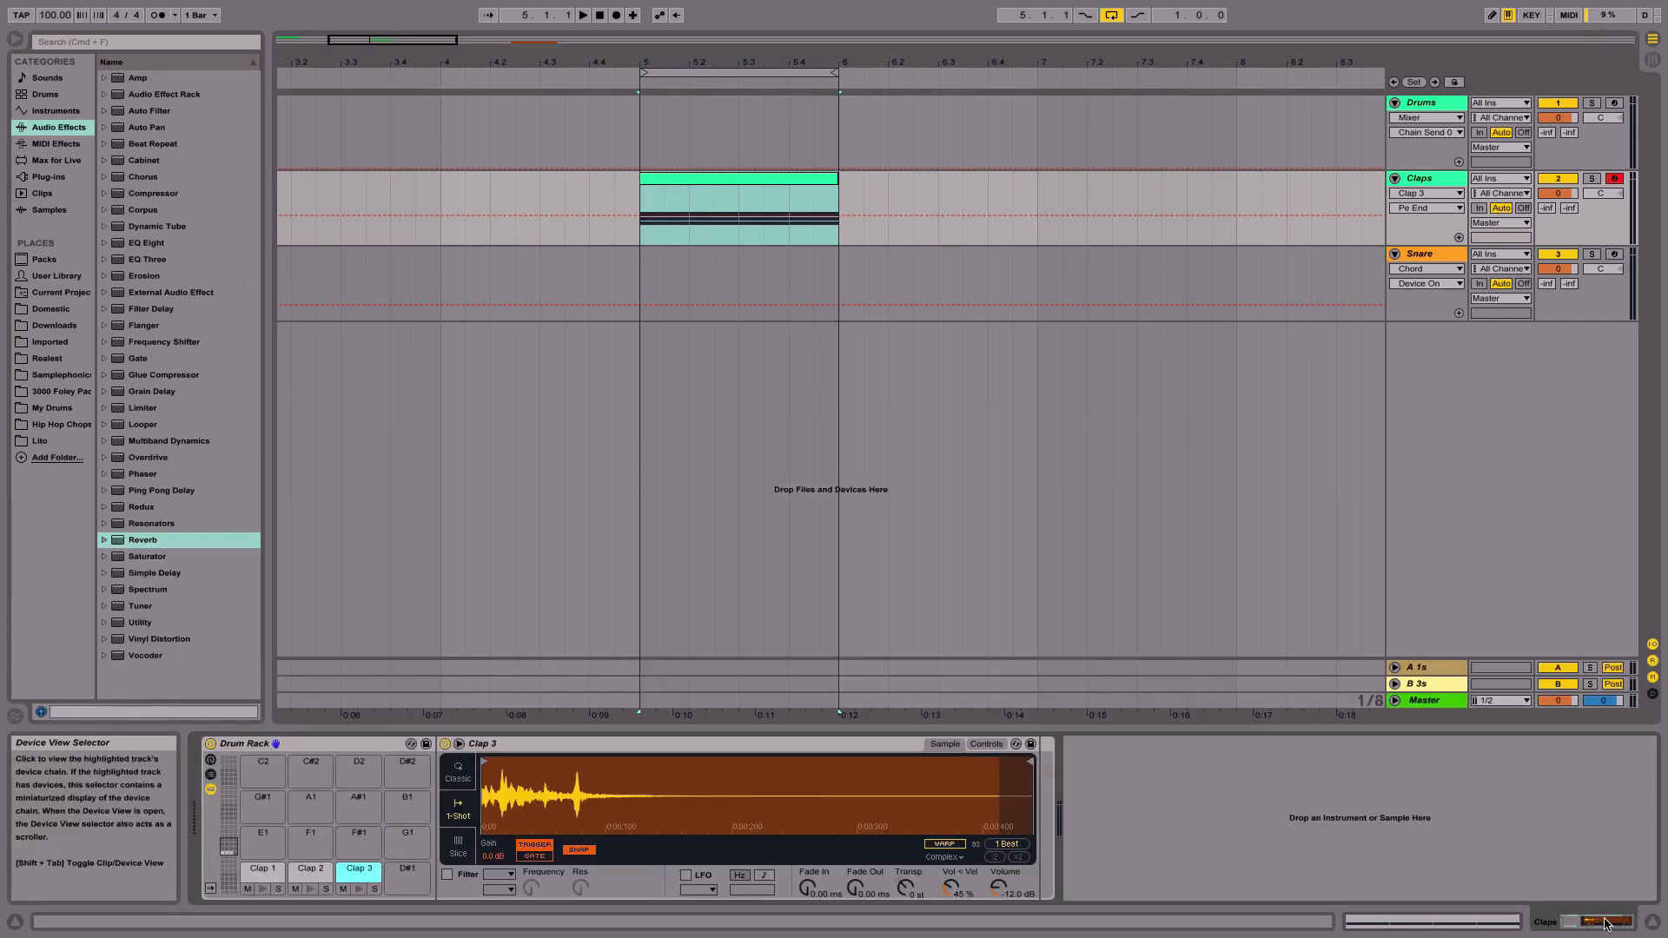
- Load an Arpeggiator from the MIDI effects onto the Claps track
click(78, 143)
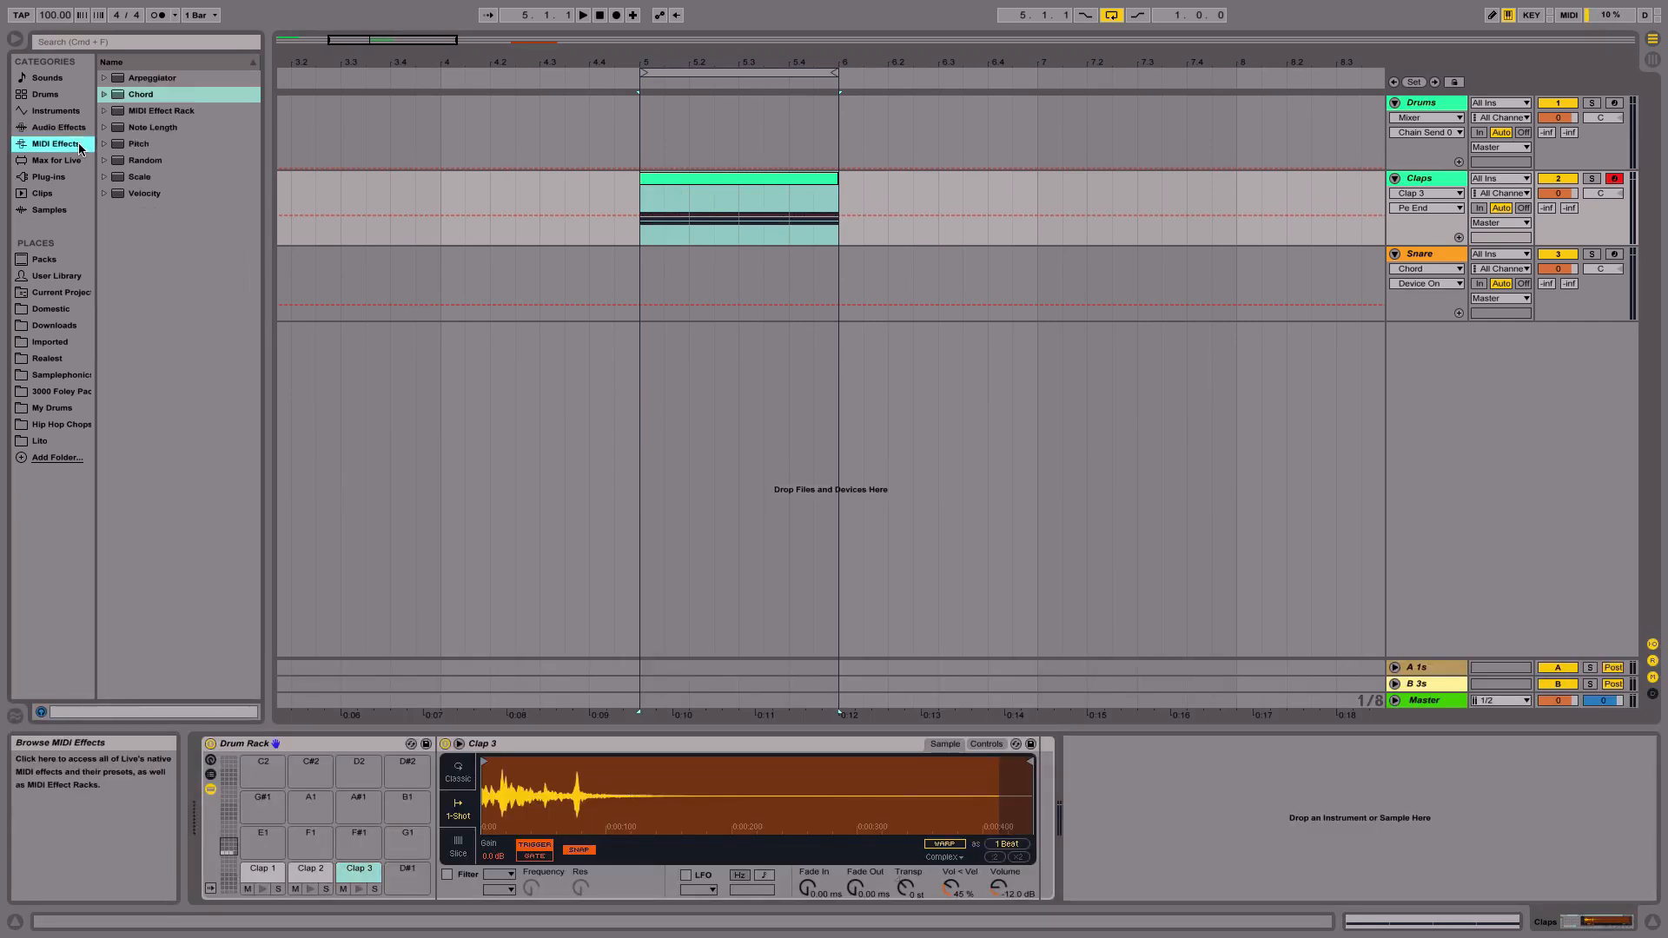
double_click(148, 79)
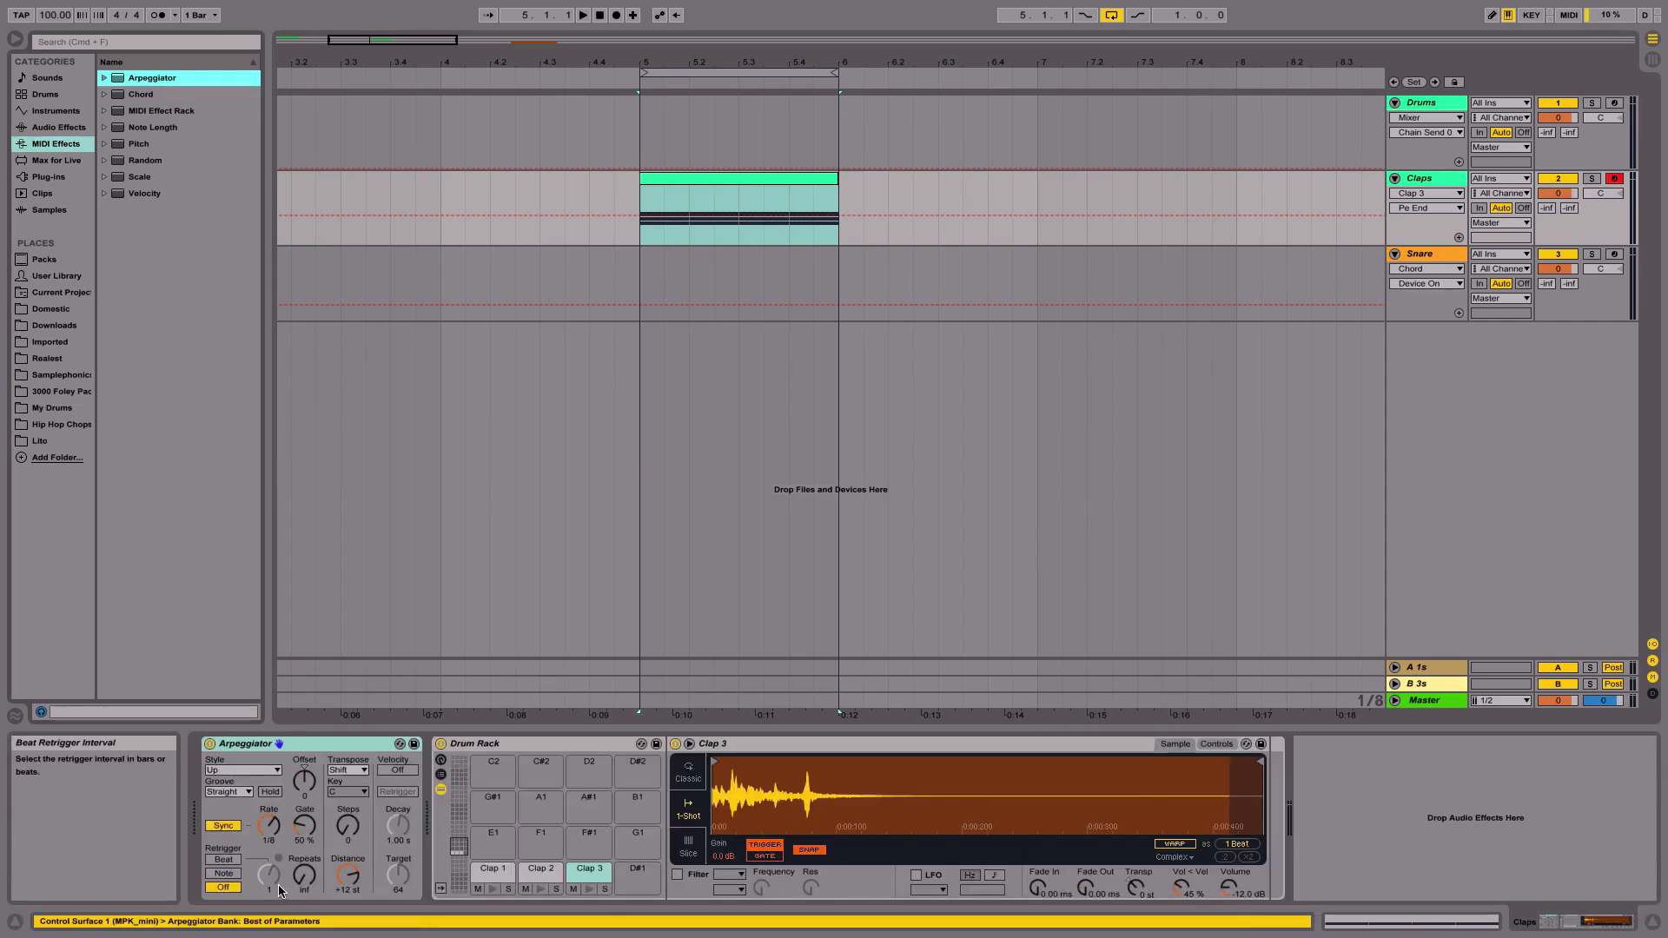
- Set the Arpeggiator's synced rate to 1/4
click(274, 831)
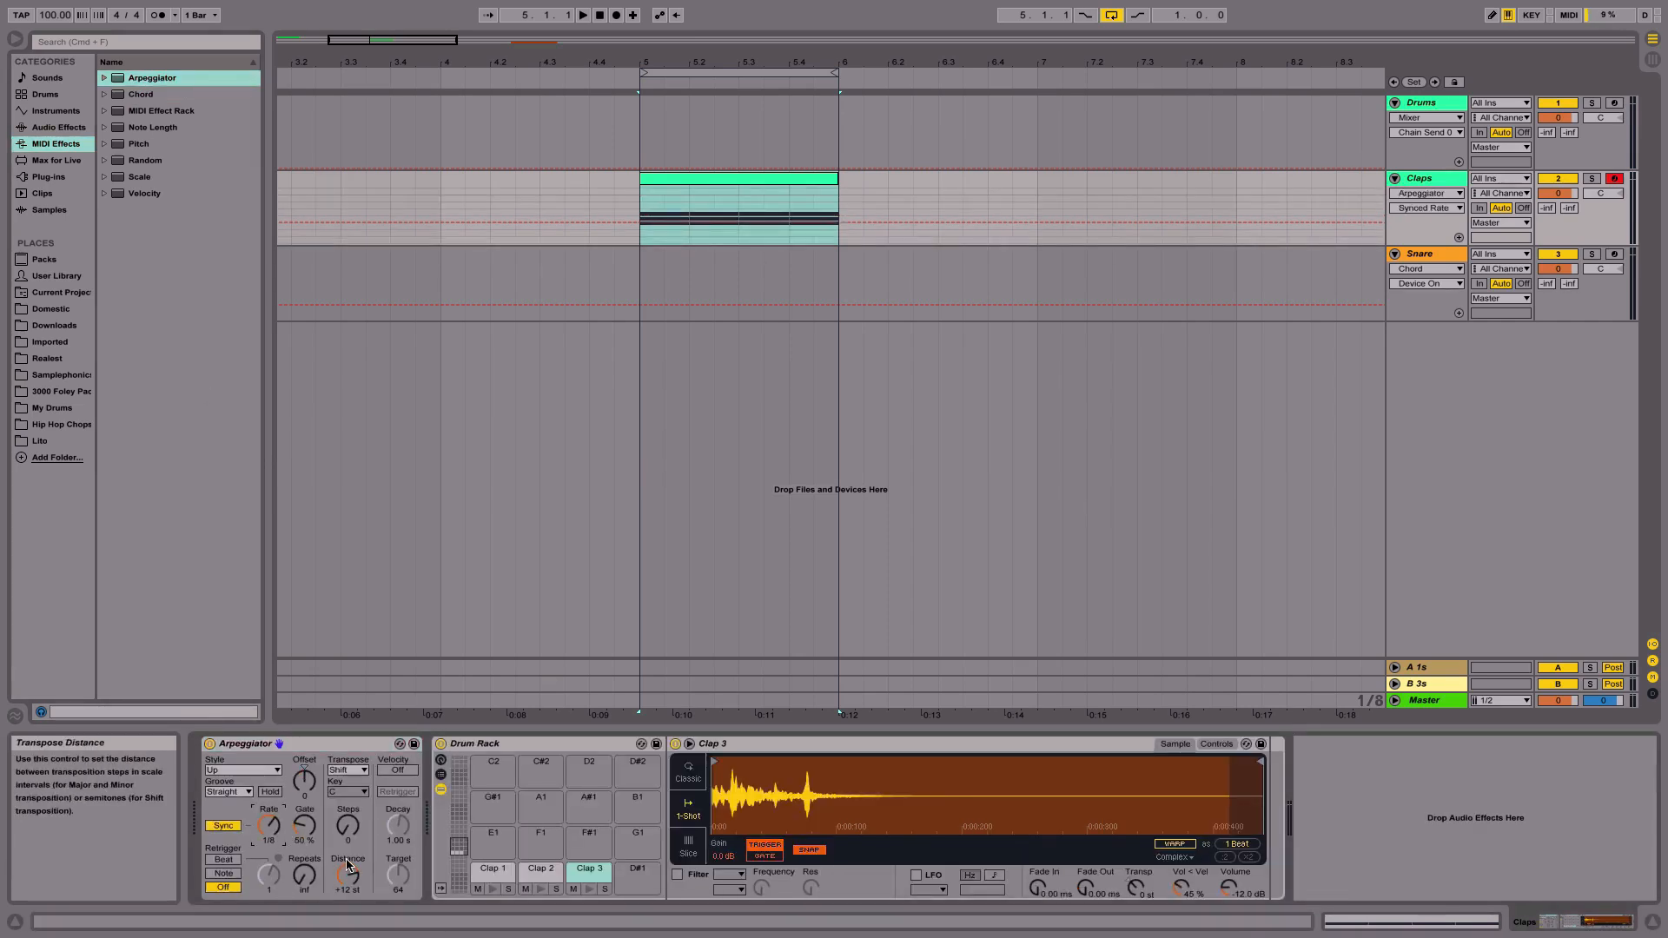
click(271, 828)
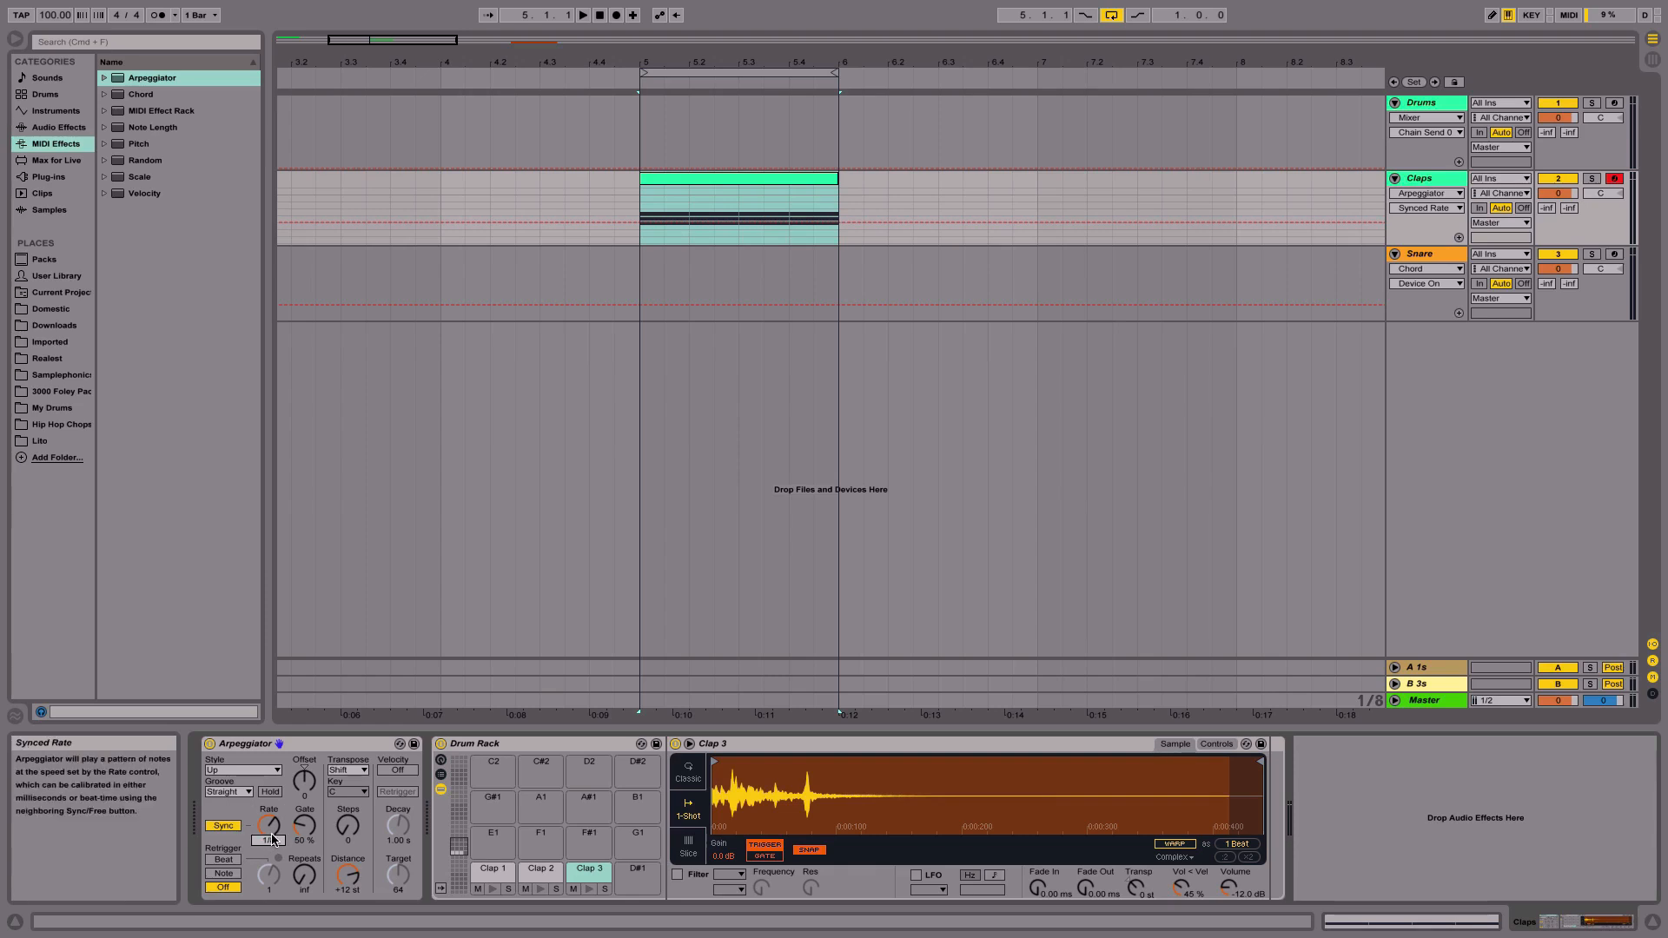
key(Up)
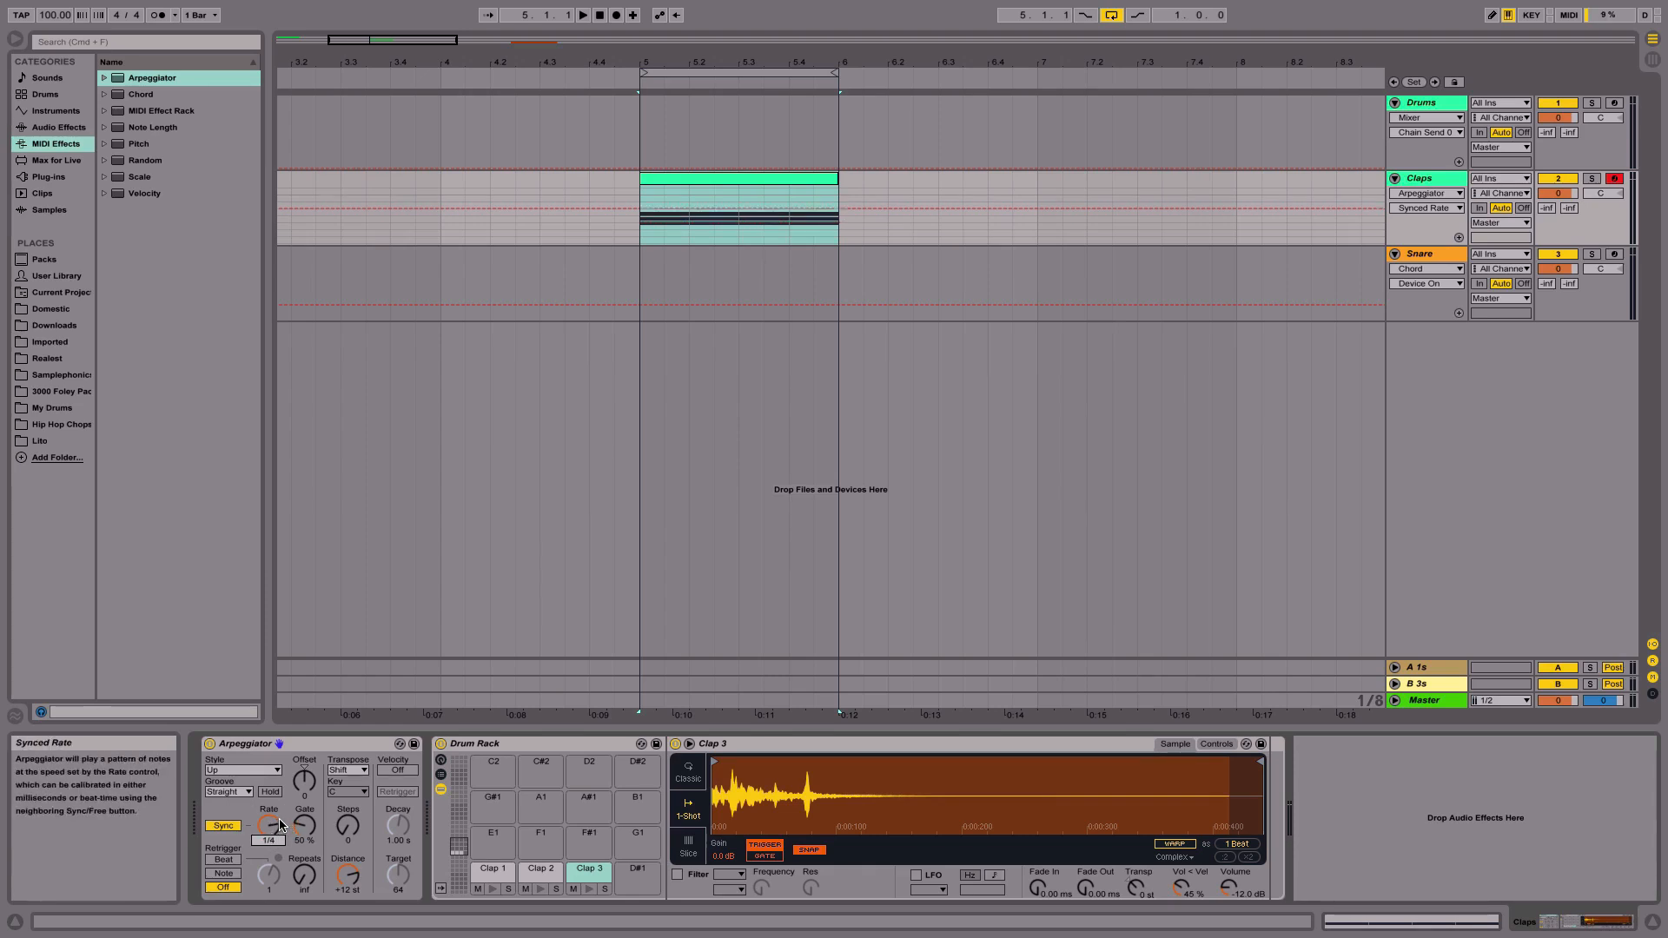
key(Up)
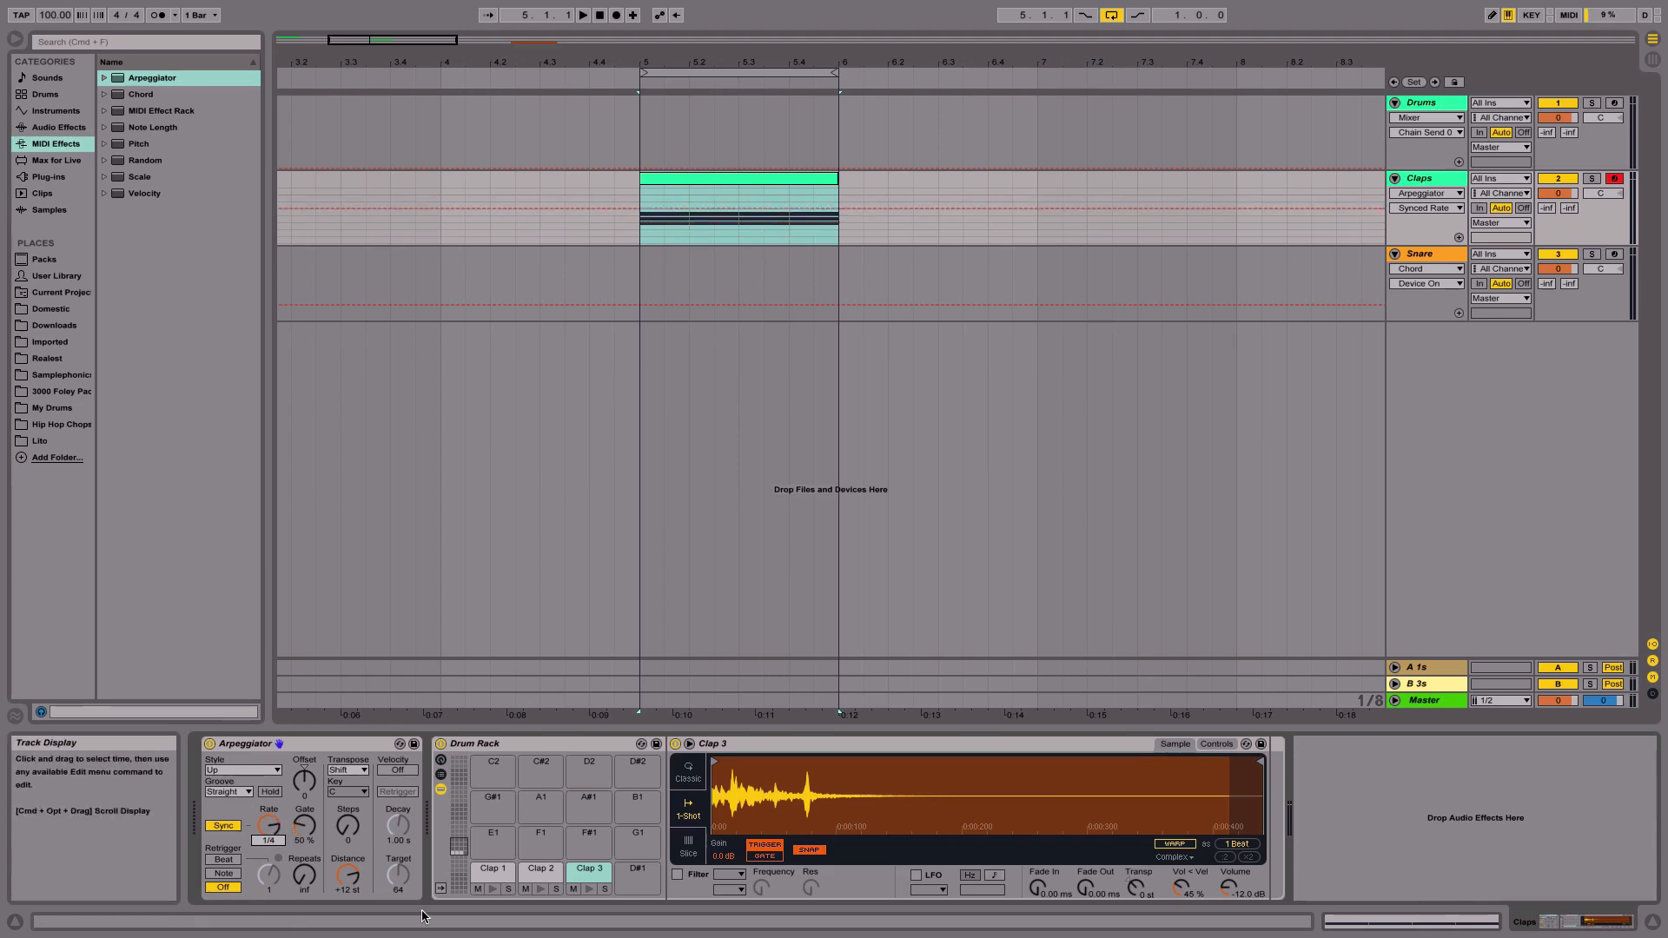
- Set the Arpeggiator's style to Random Other
click(240, 771)
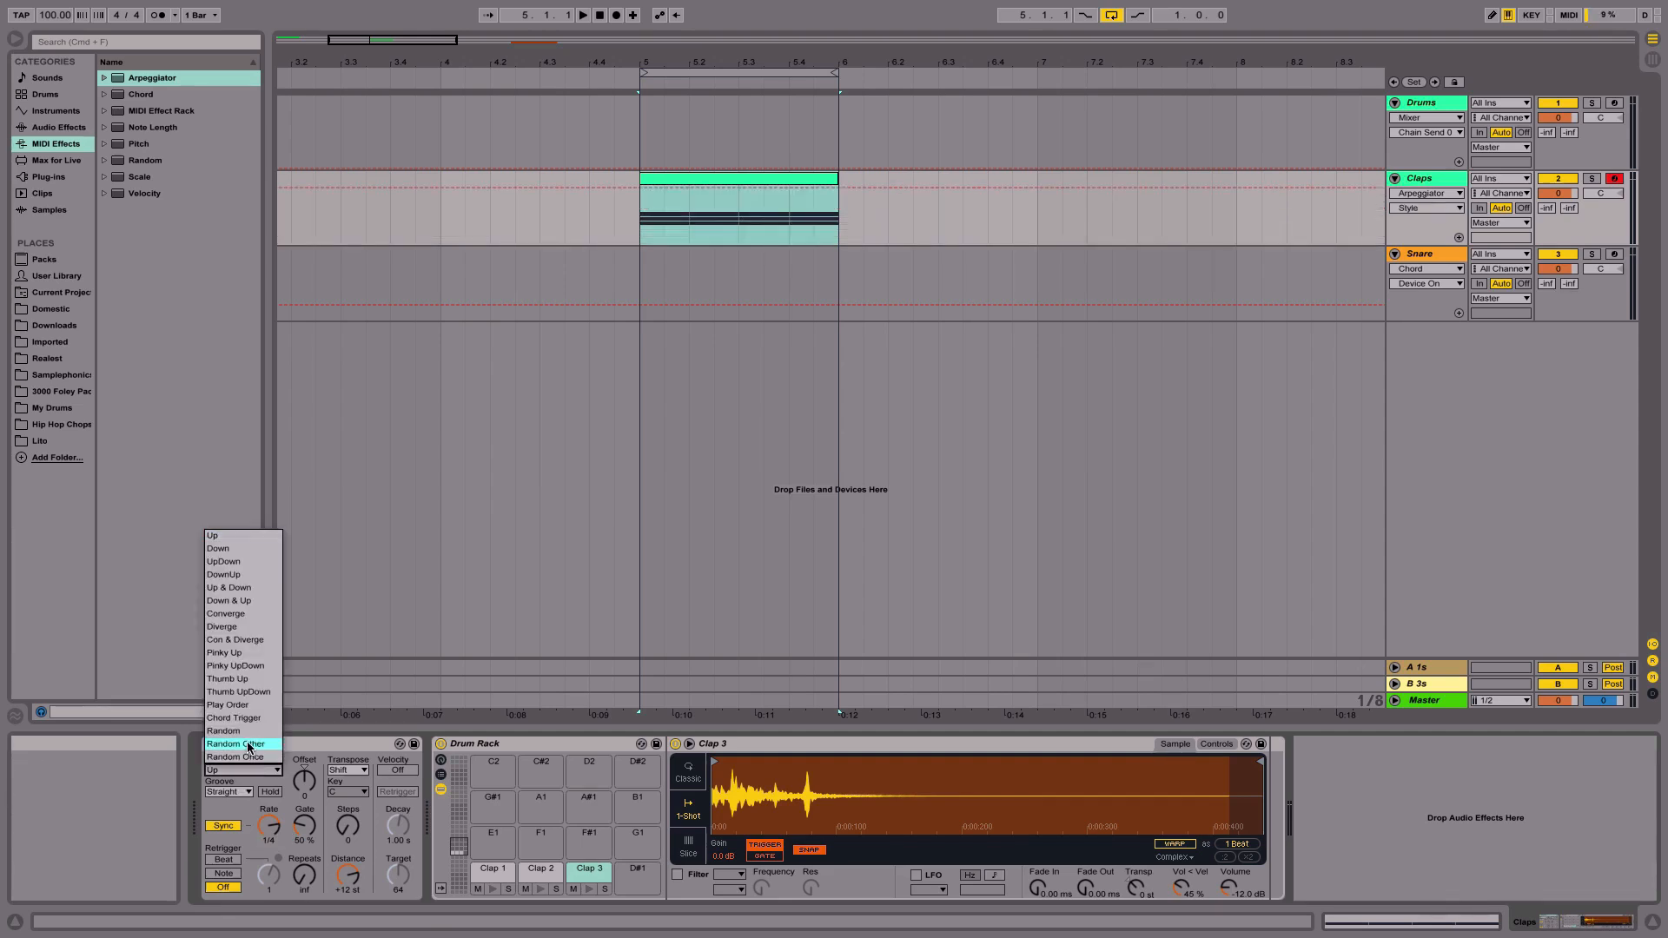
click(249, 748)
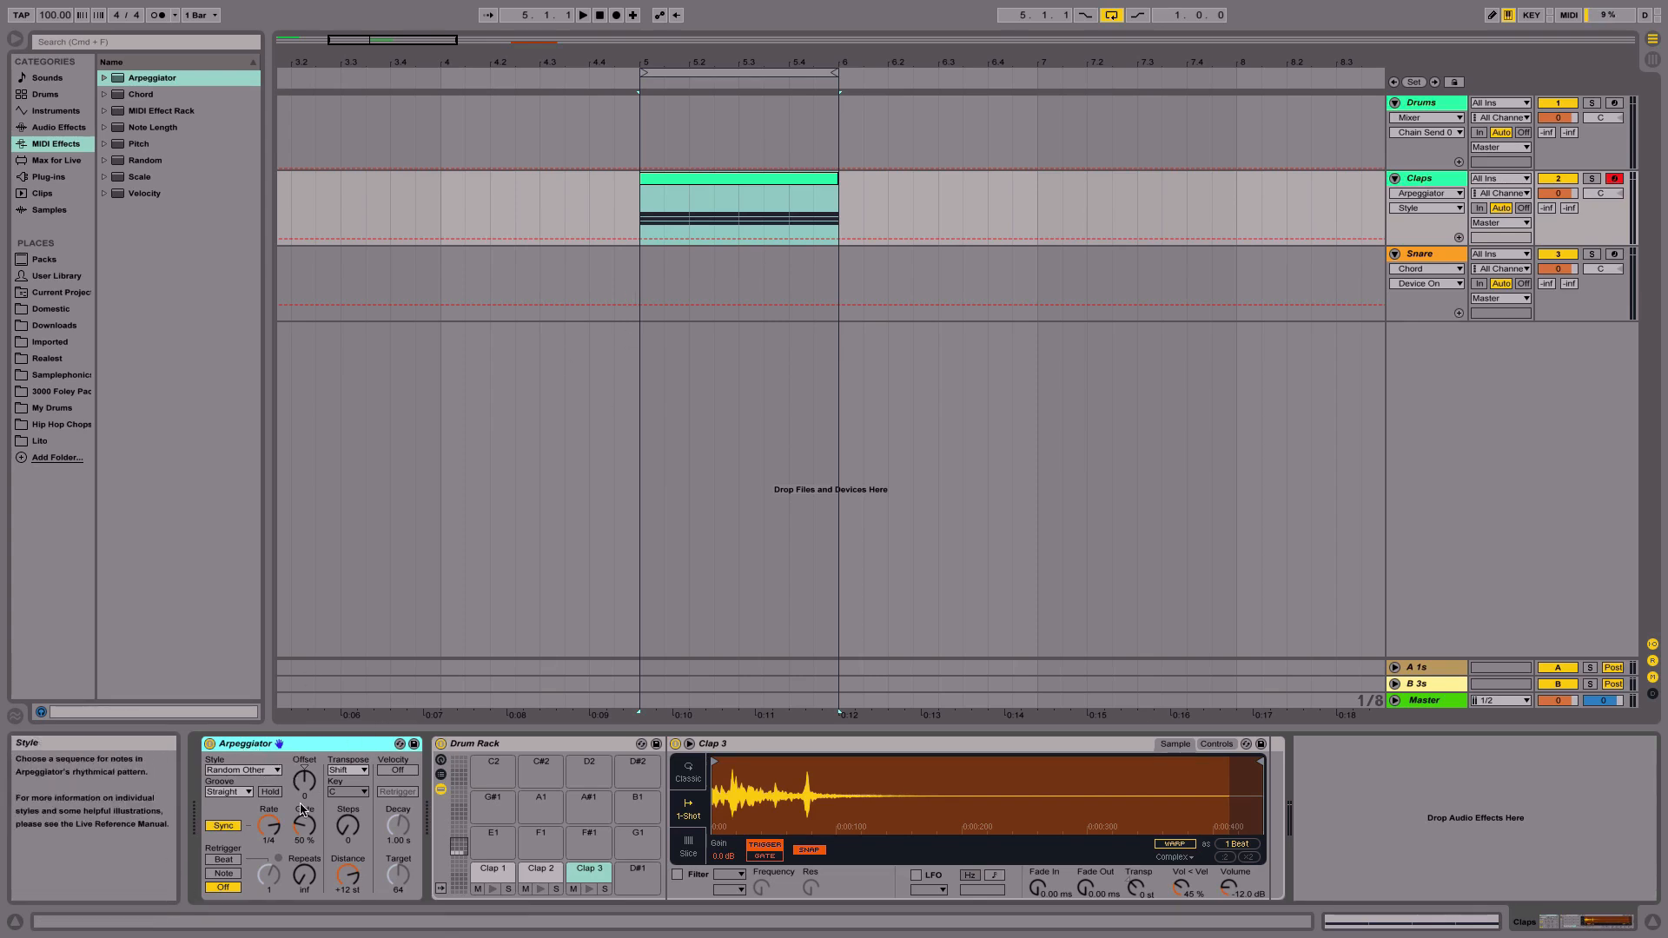
- Solo the Claps track and play its clip to hear the random clap selection
double_click(669, 180)
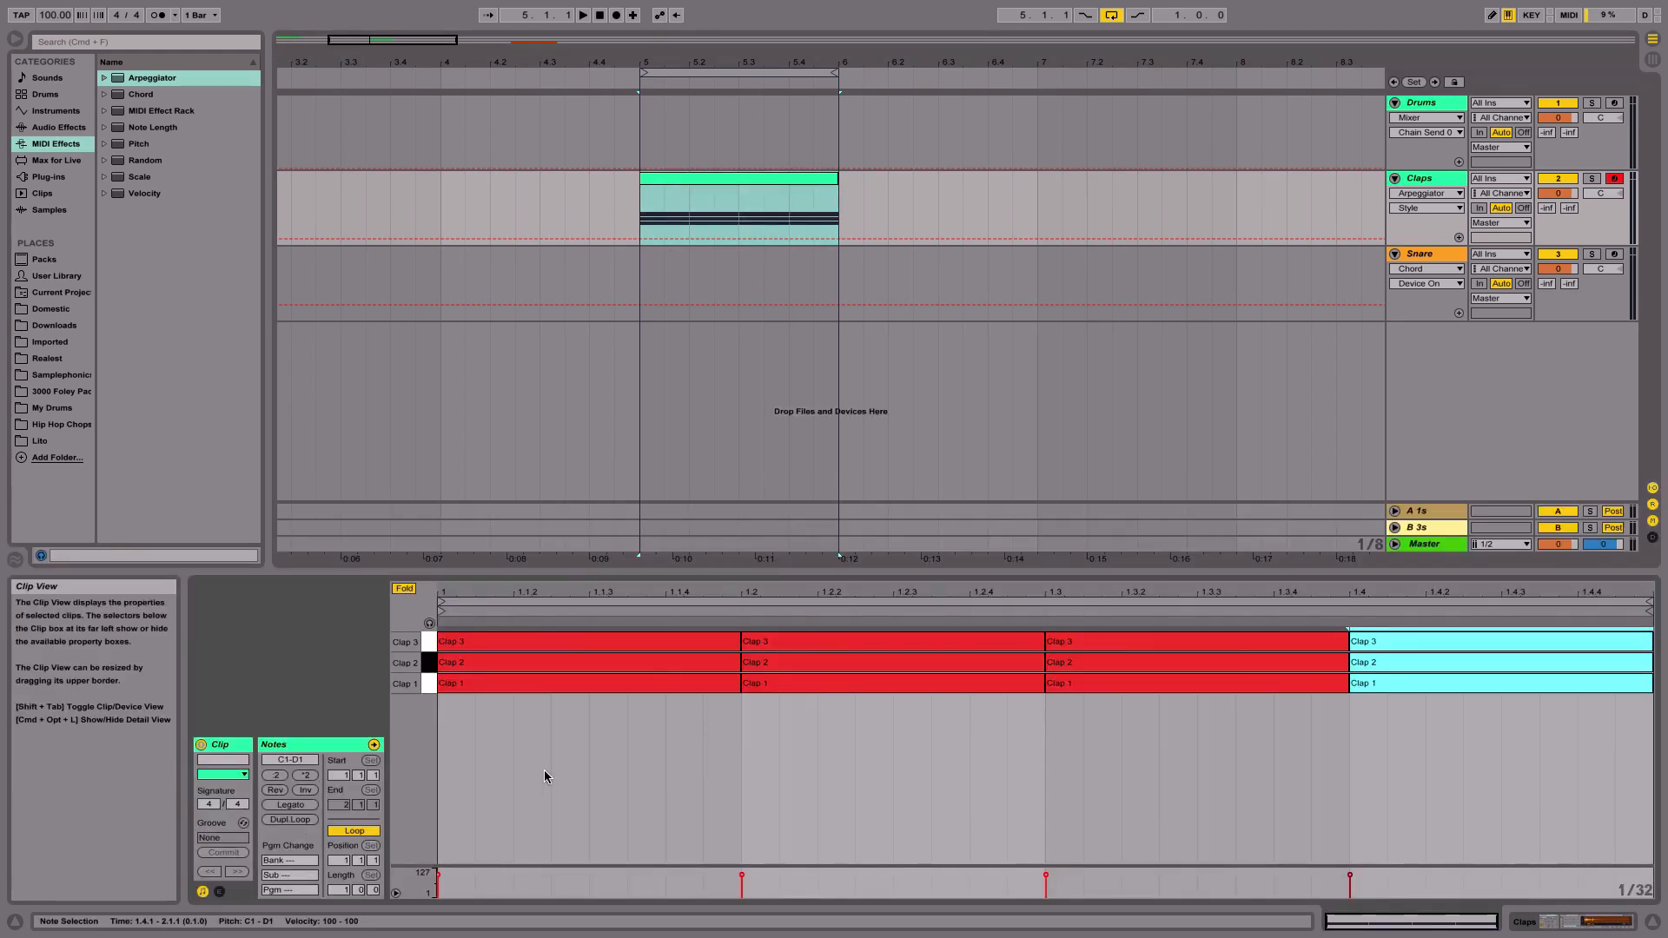
mouse_move(935, 936)
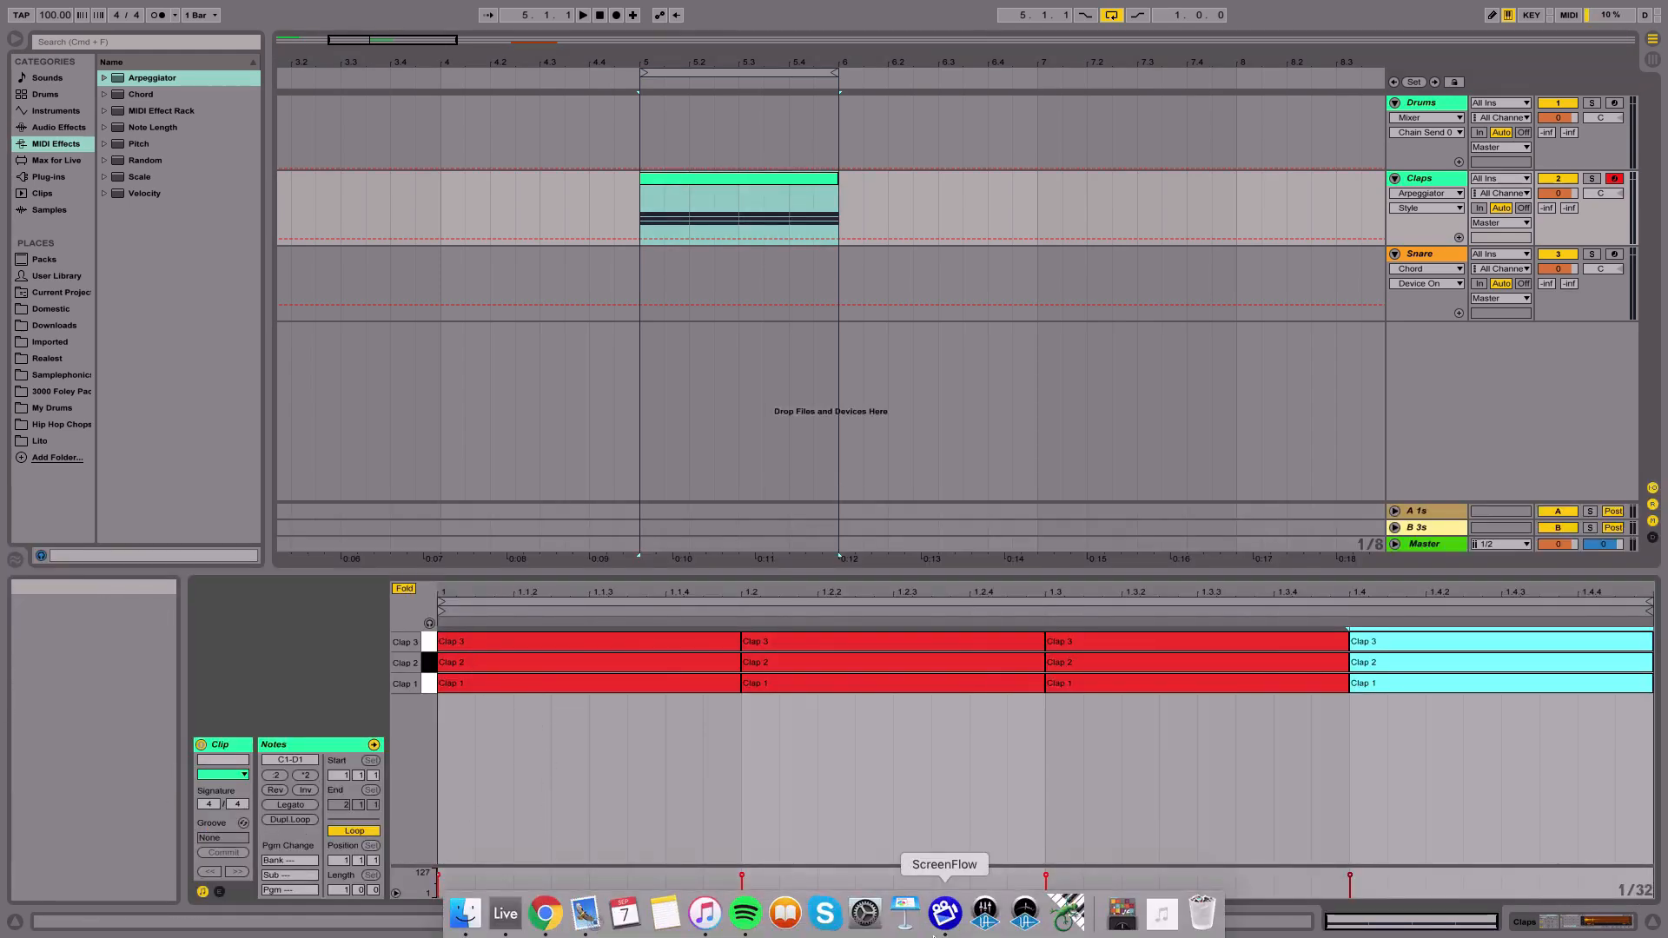
click(1571, 923)
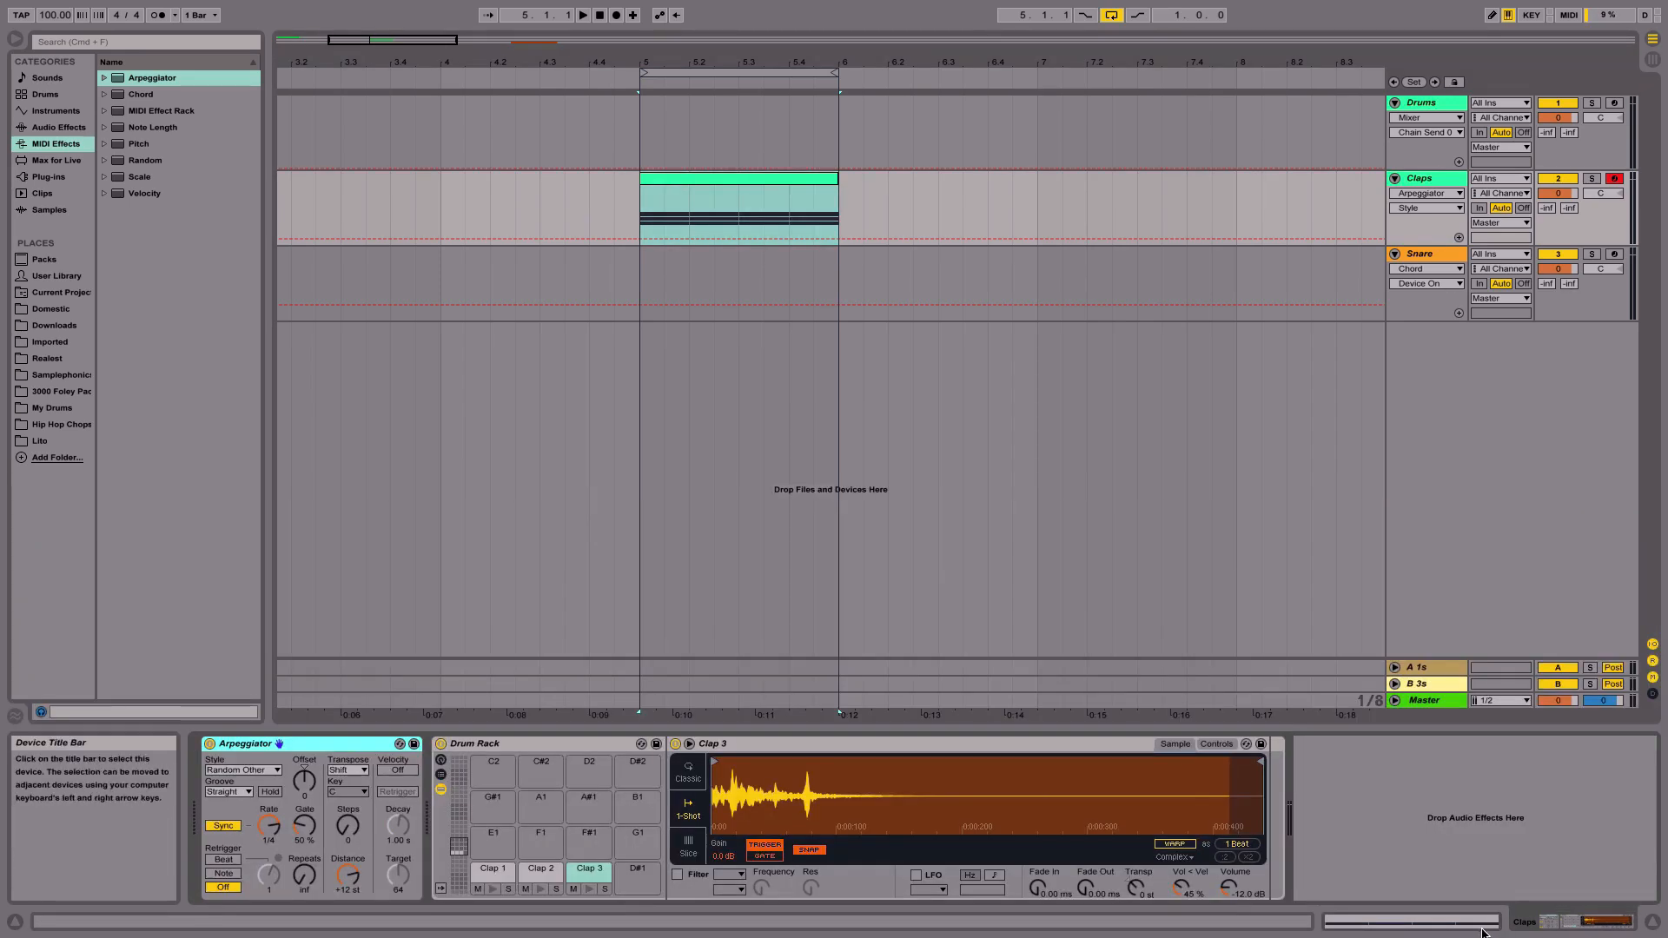
click(1443, 921)
click(1593, 180)
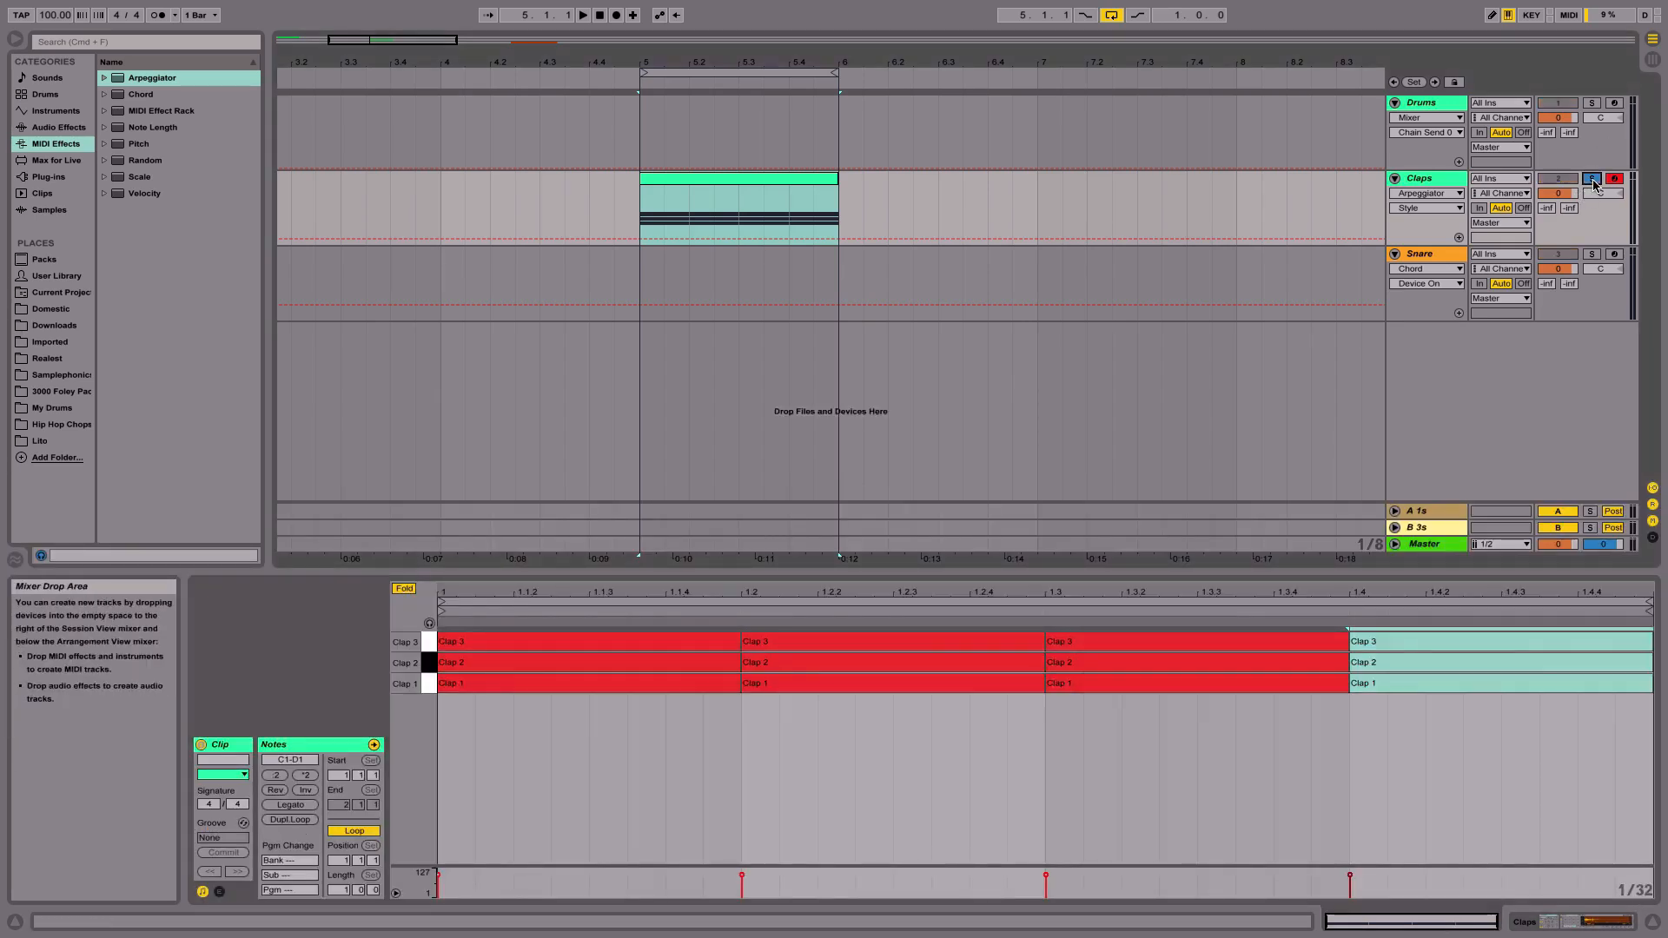
click(717, 178)
key(space)
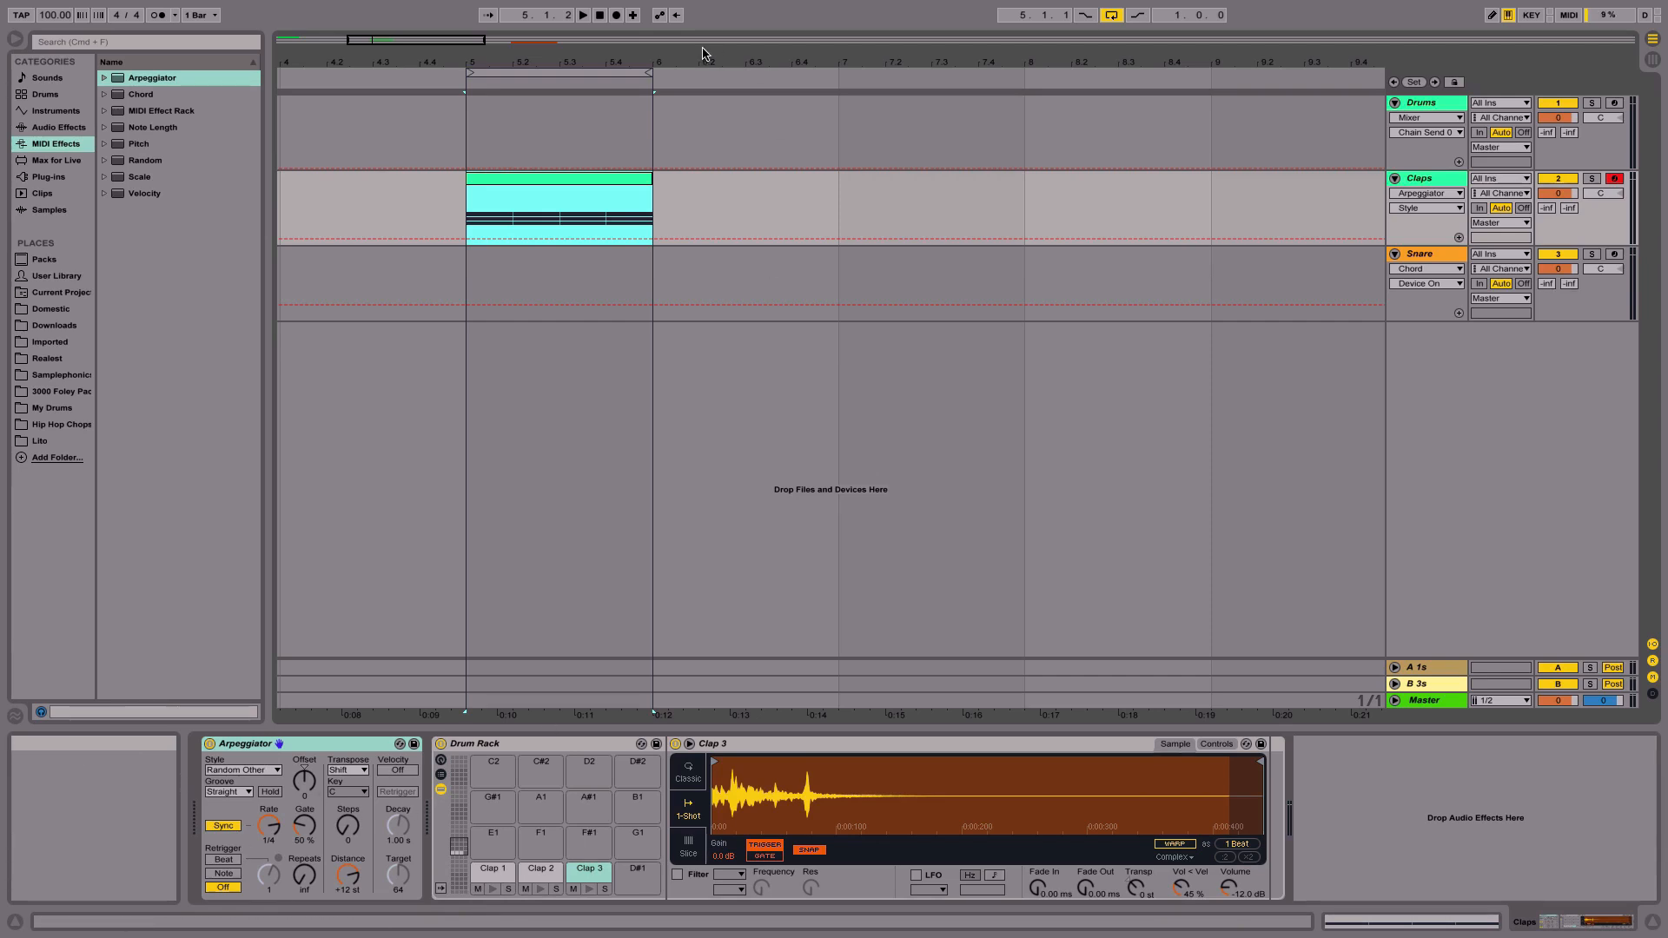
- Delete the Arpeggiator from the Claps track
drag(639, 56, 639, 45)
drag(648, 177, 1091, 175)
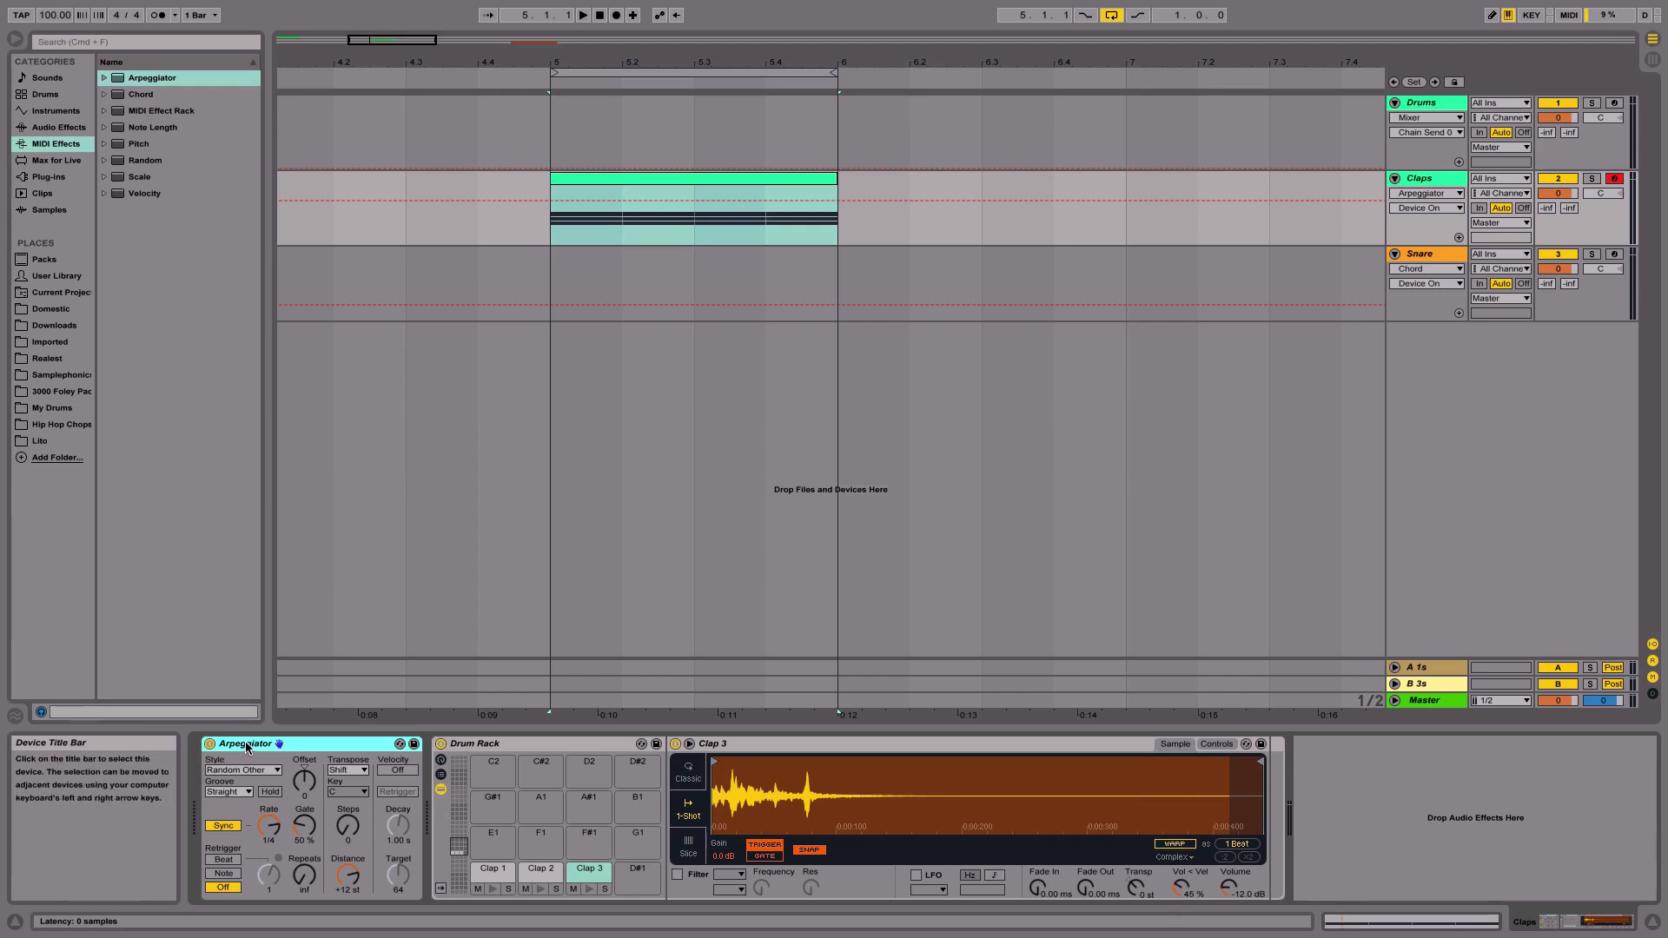
key(Delete)
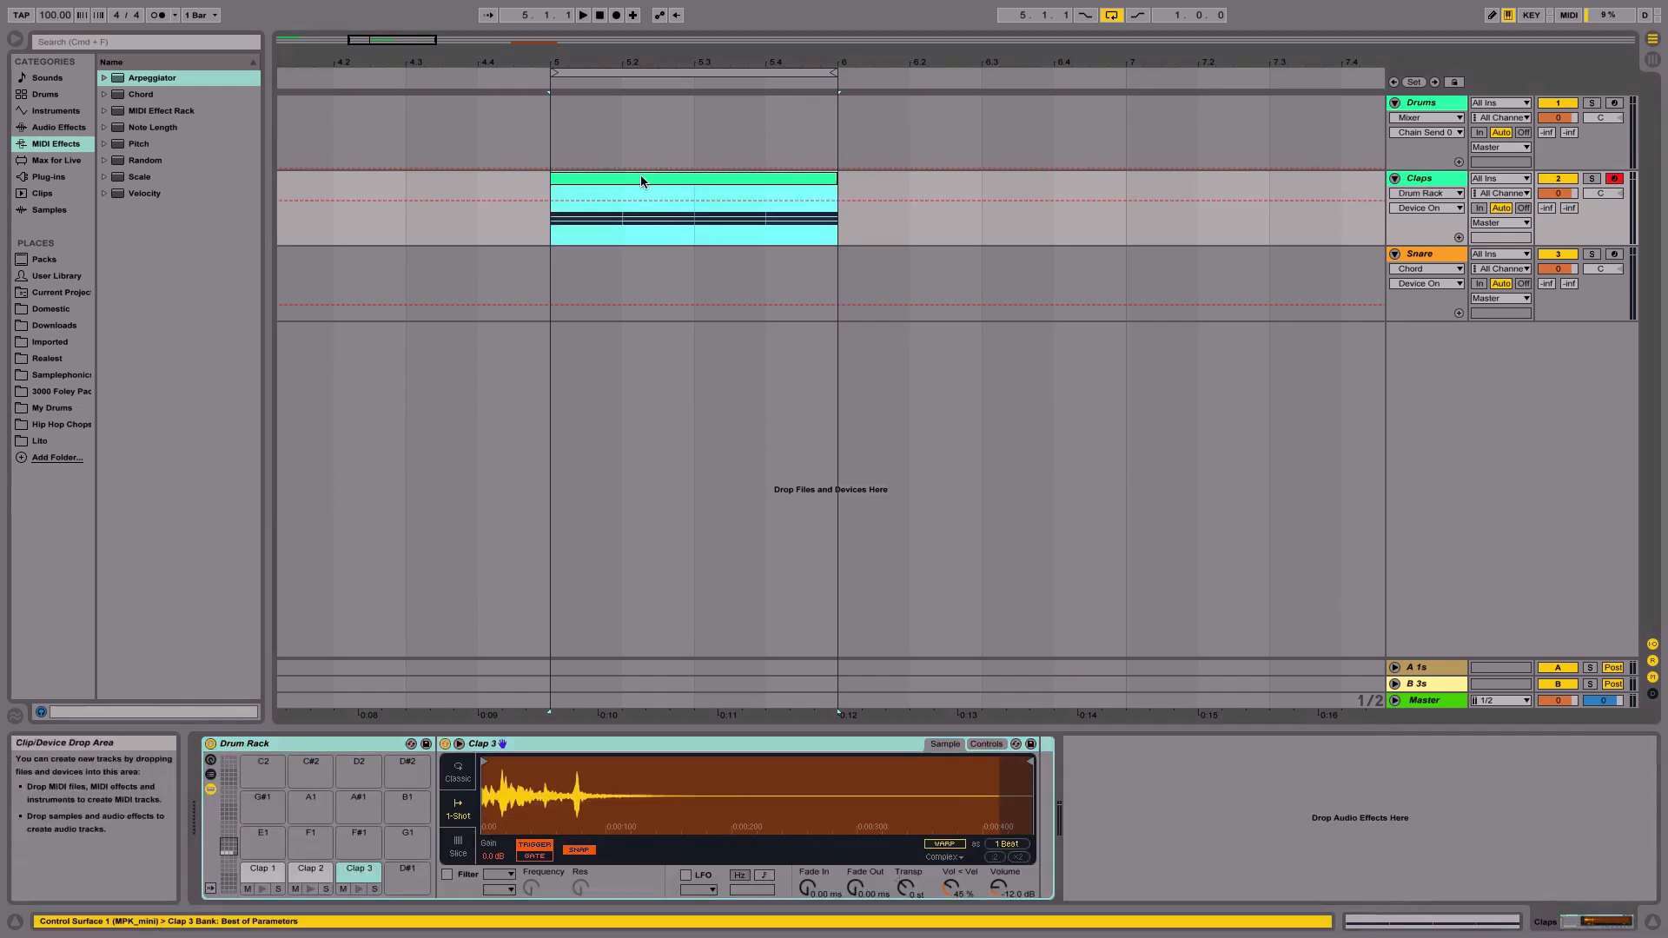
- Select the Clap 1 pad in the Drum Rack and lower its Simpler volume to -20.0 dB
double_click(641, 179)
key(shift+Tab)
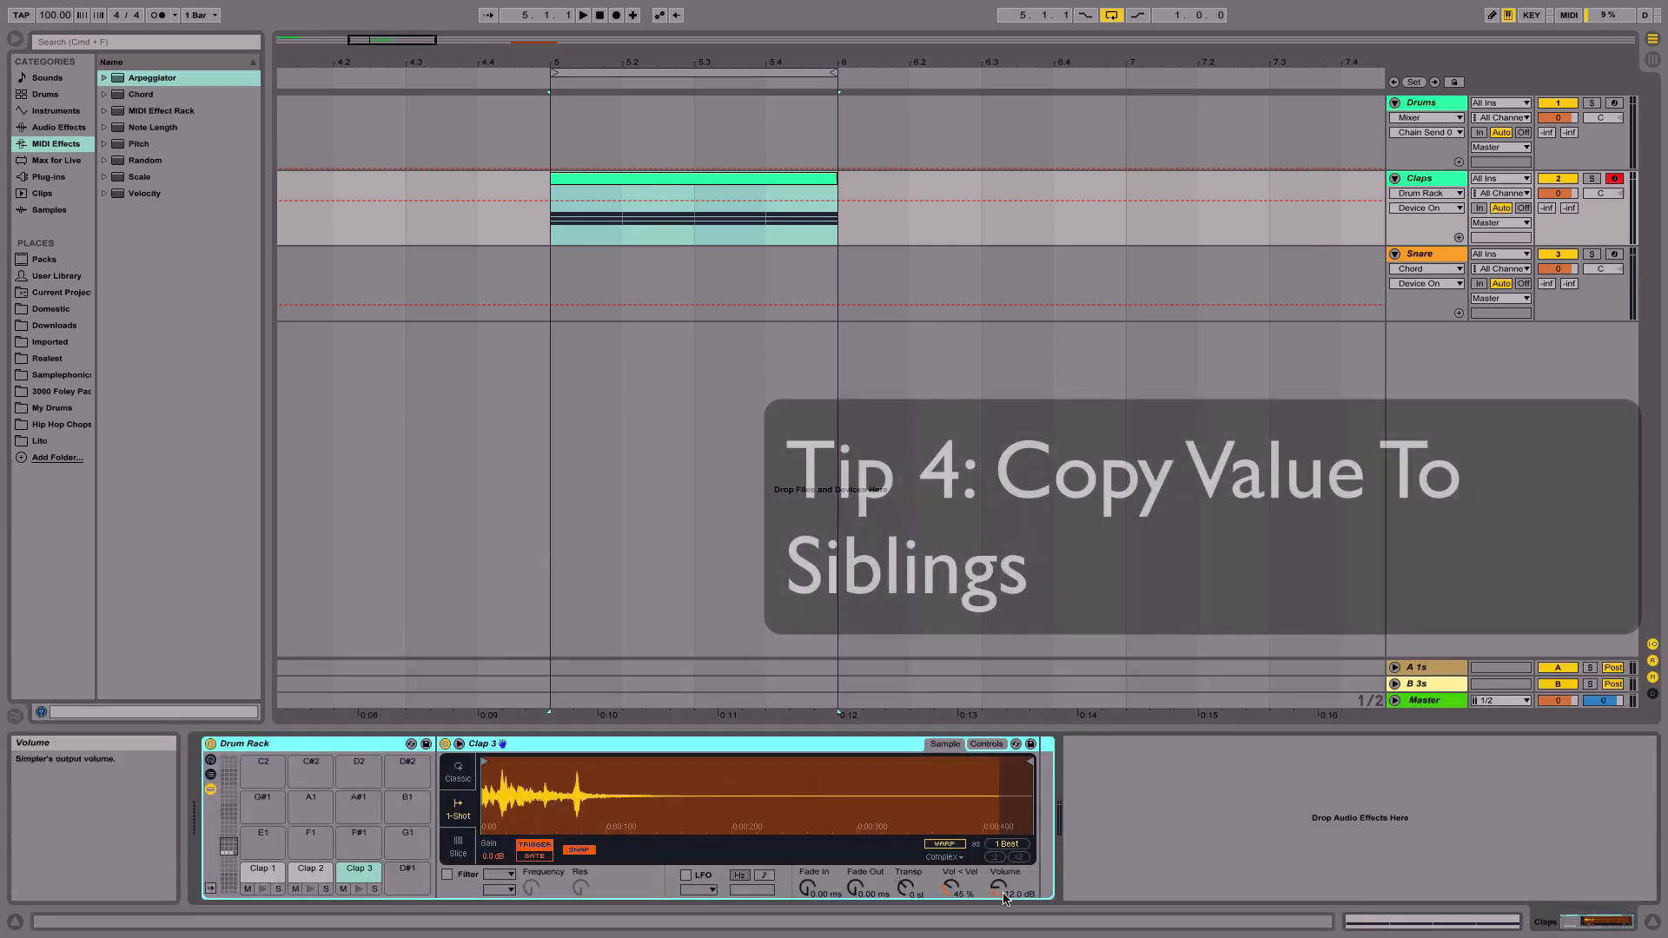
click(262, 870)
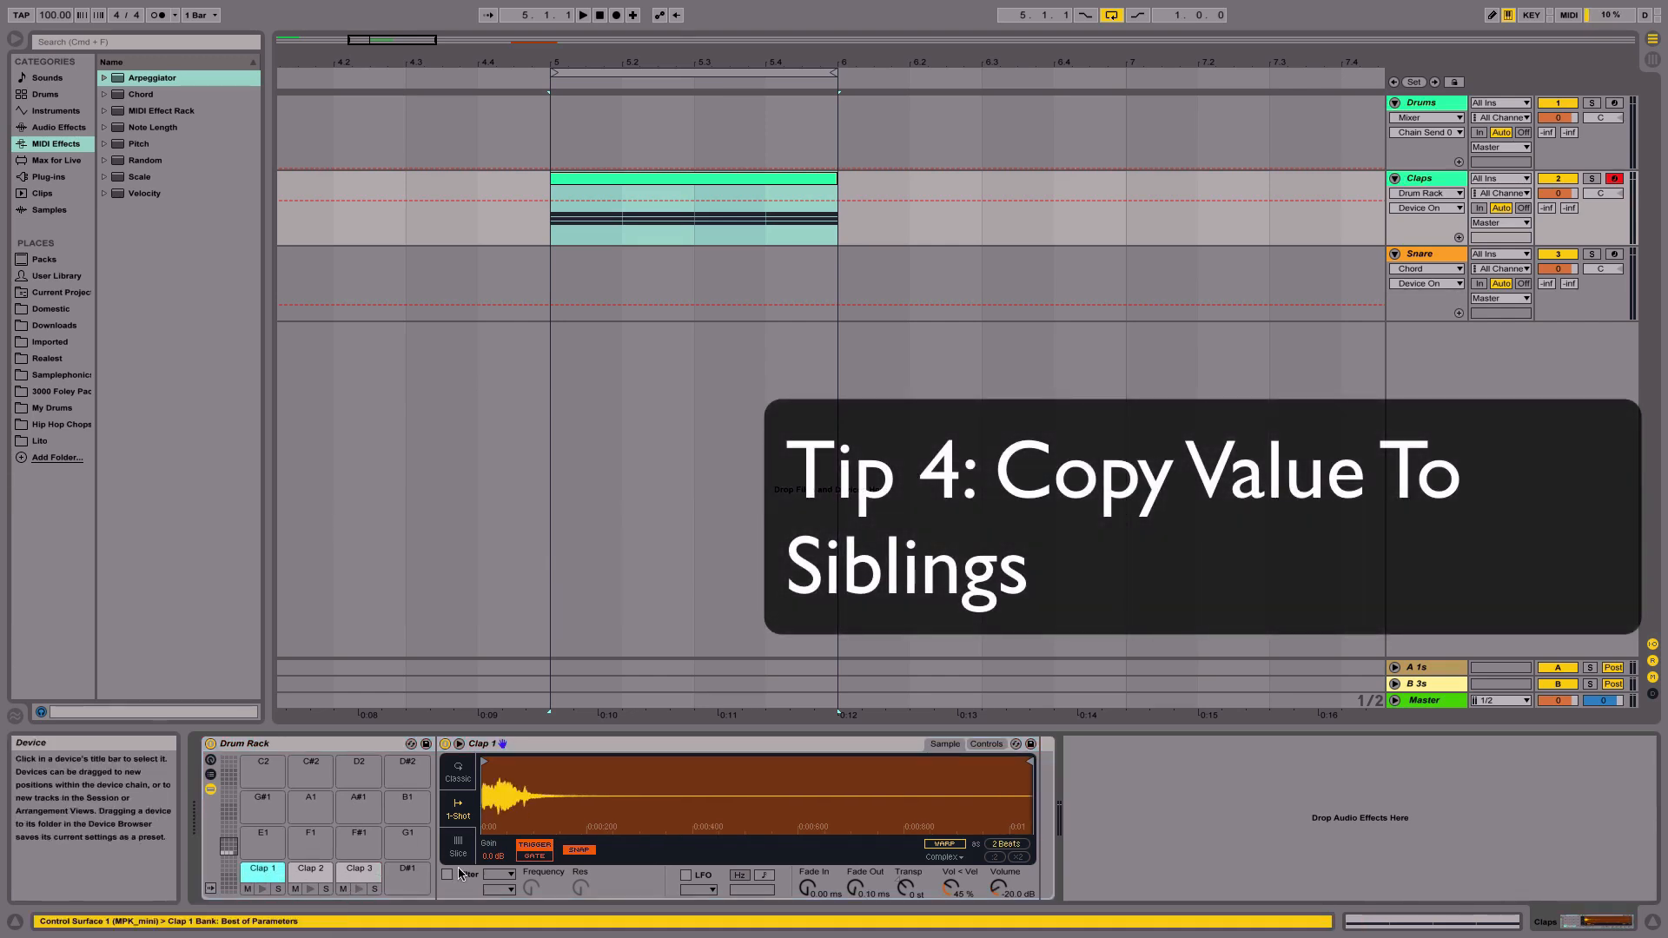
click(312, 872)
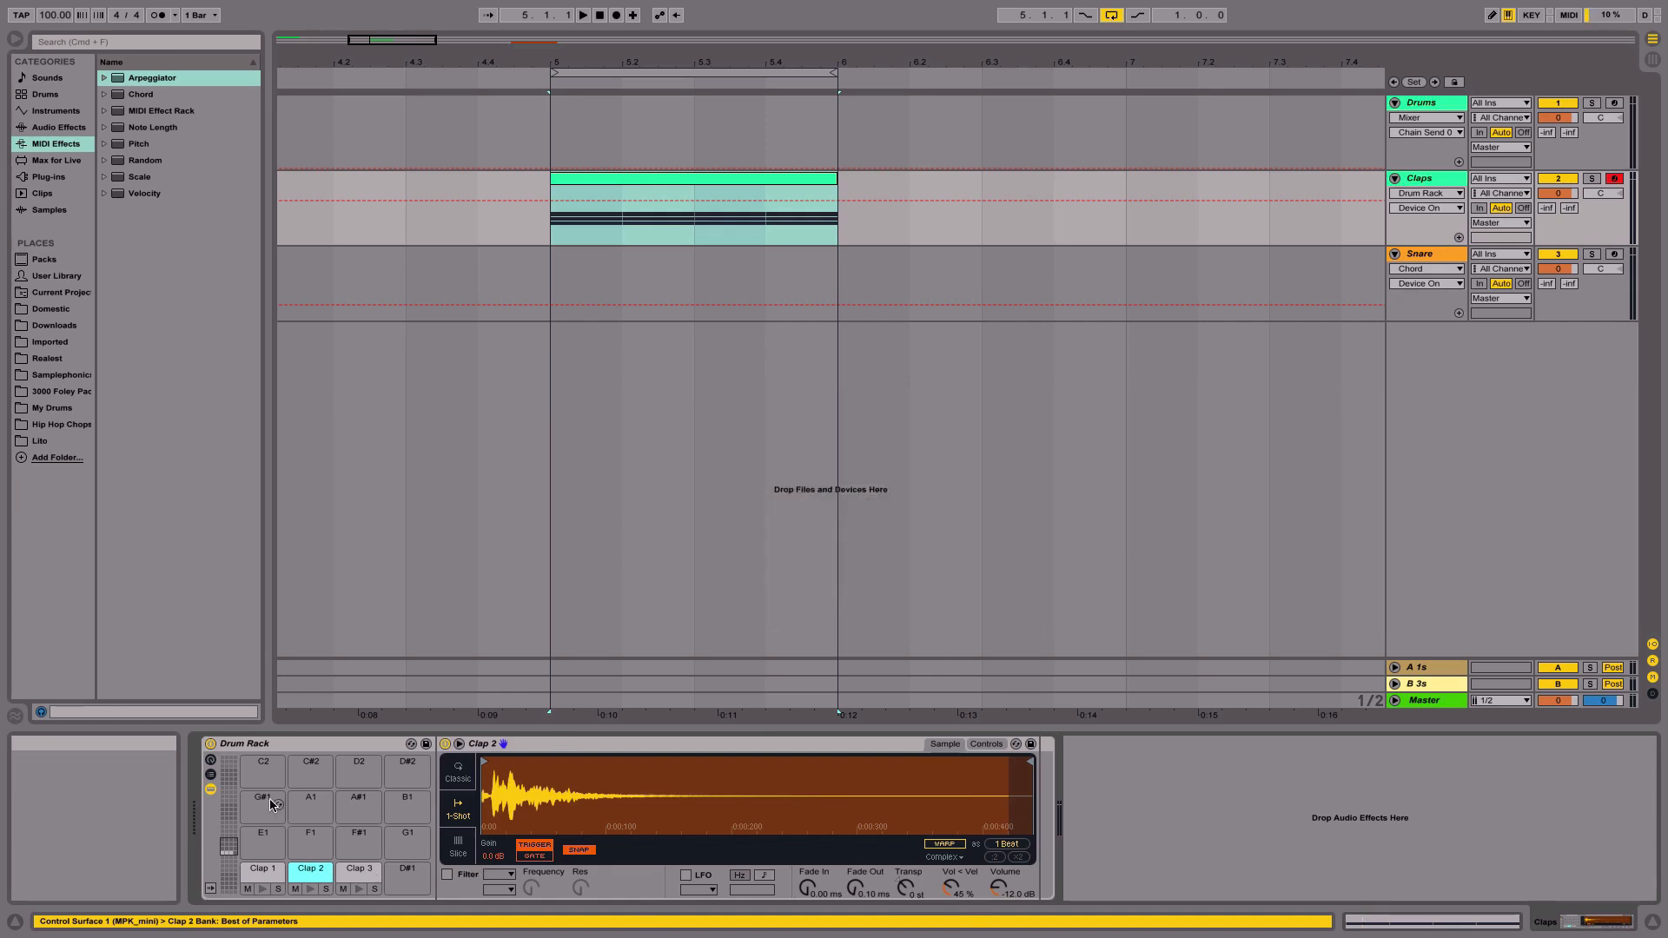
click(254, 874)
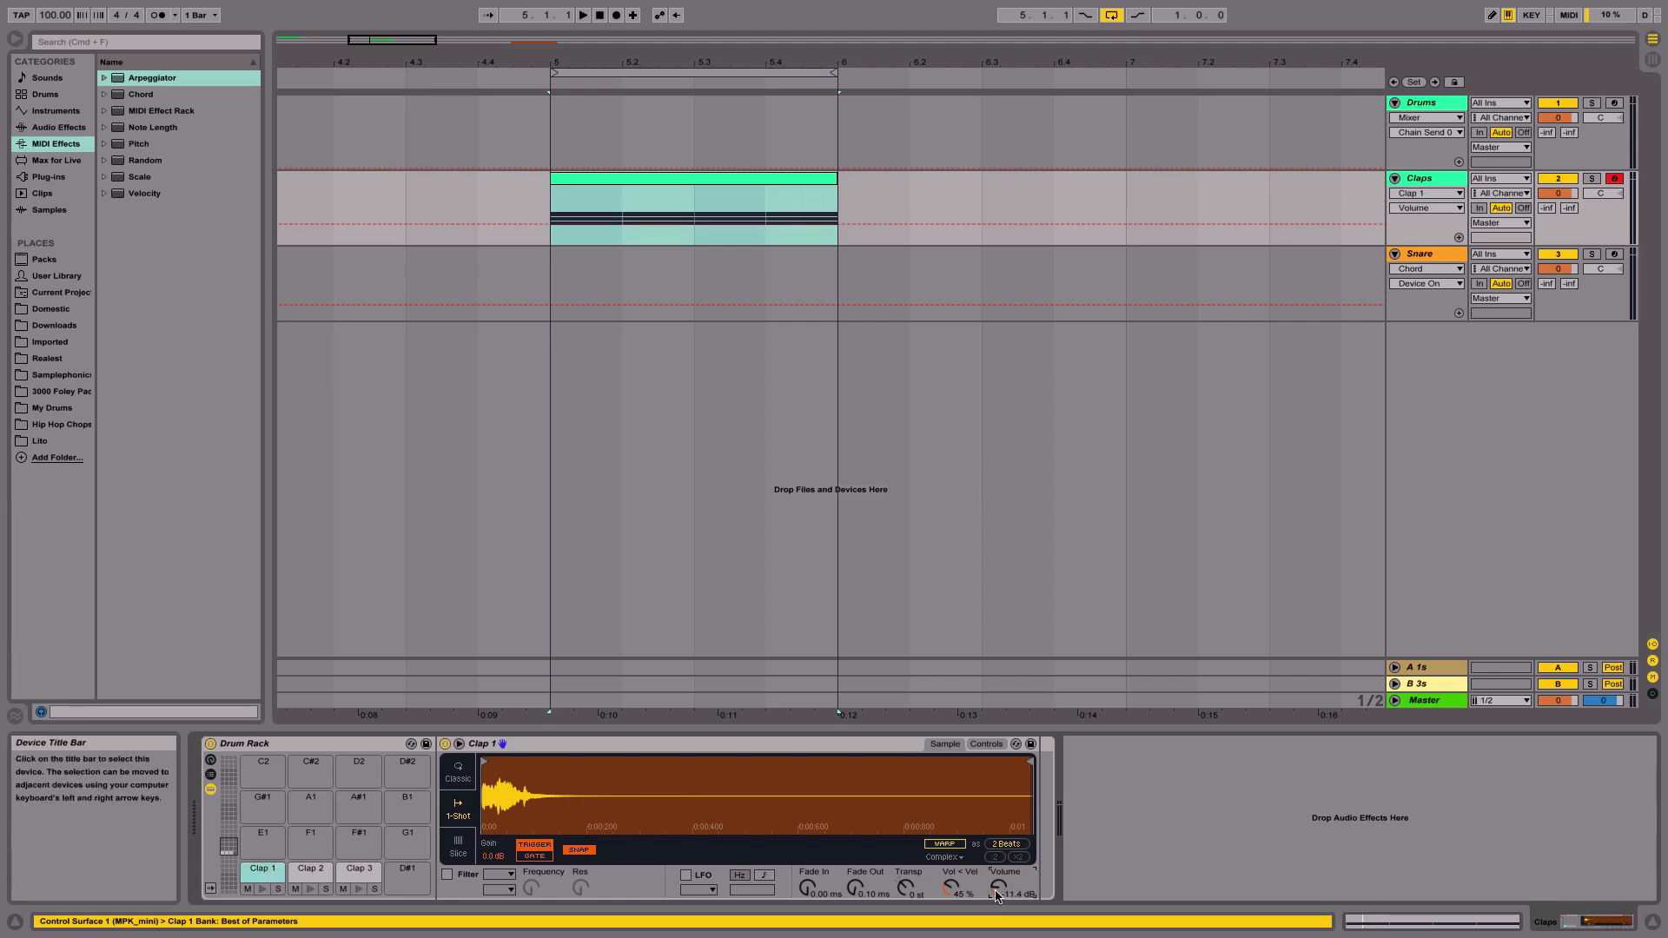
drag(996, 892, 996, 905)
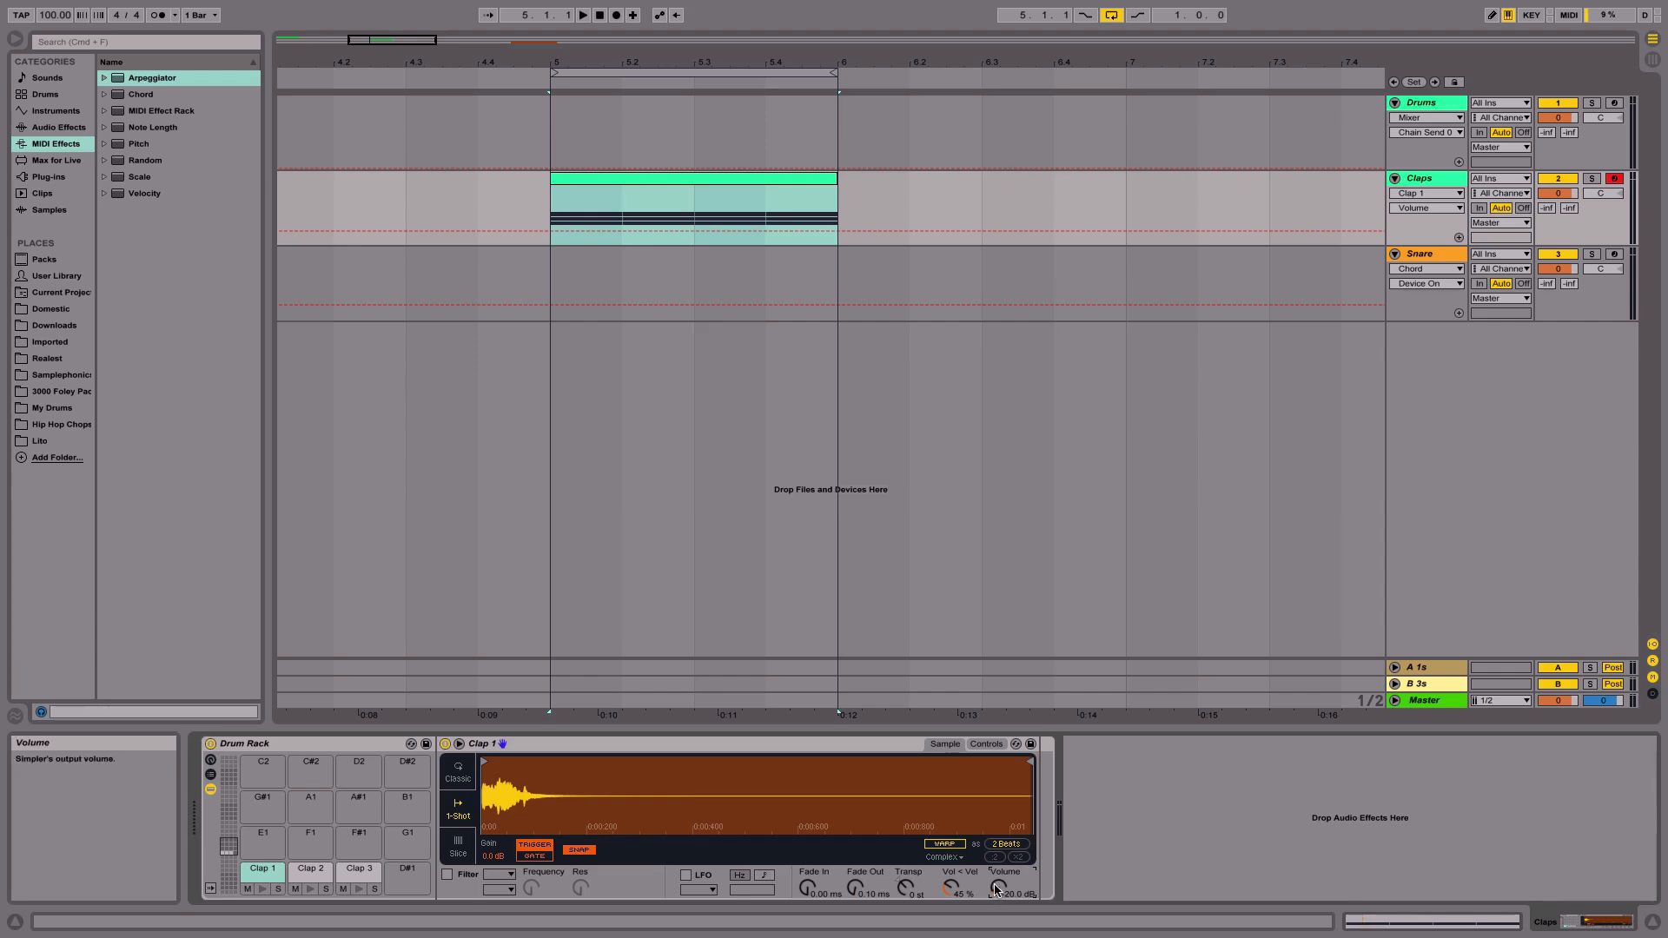
- Copy Clap 1's volume value to its sibling chains and compare the Clap 2 and Clap 3 pads
right_click(998, 890)
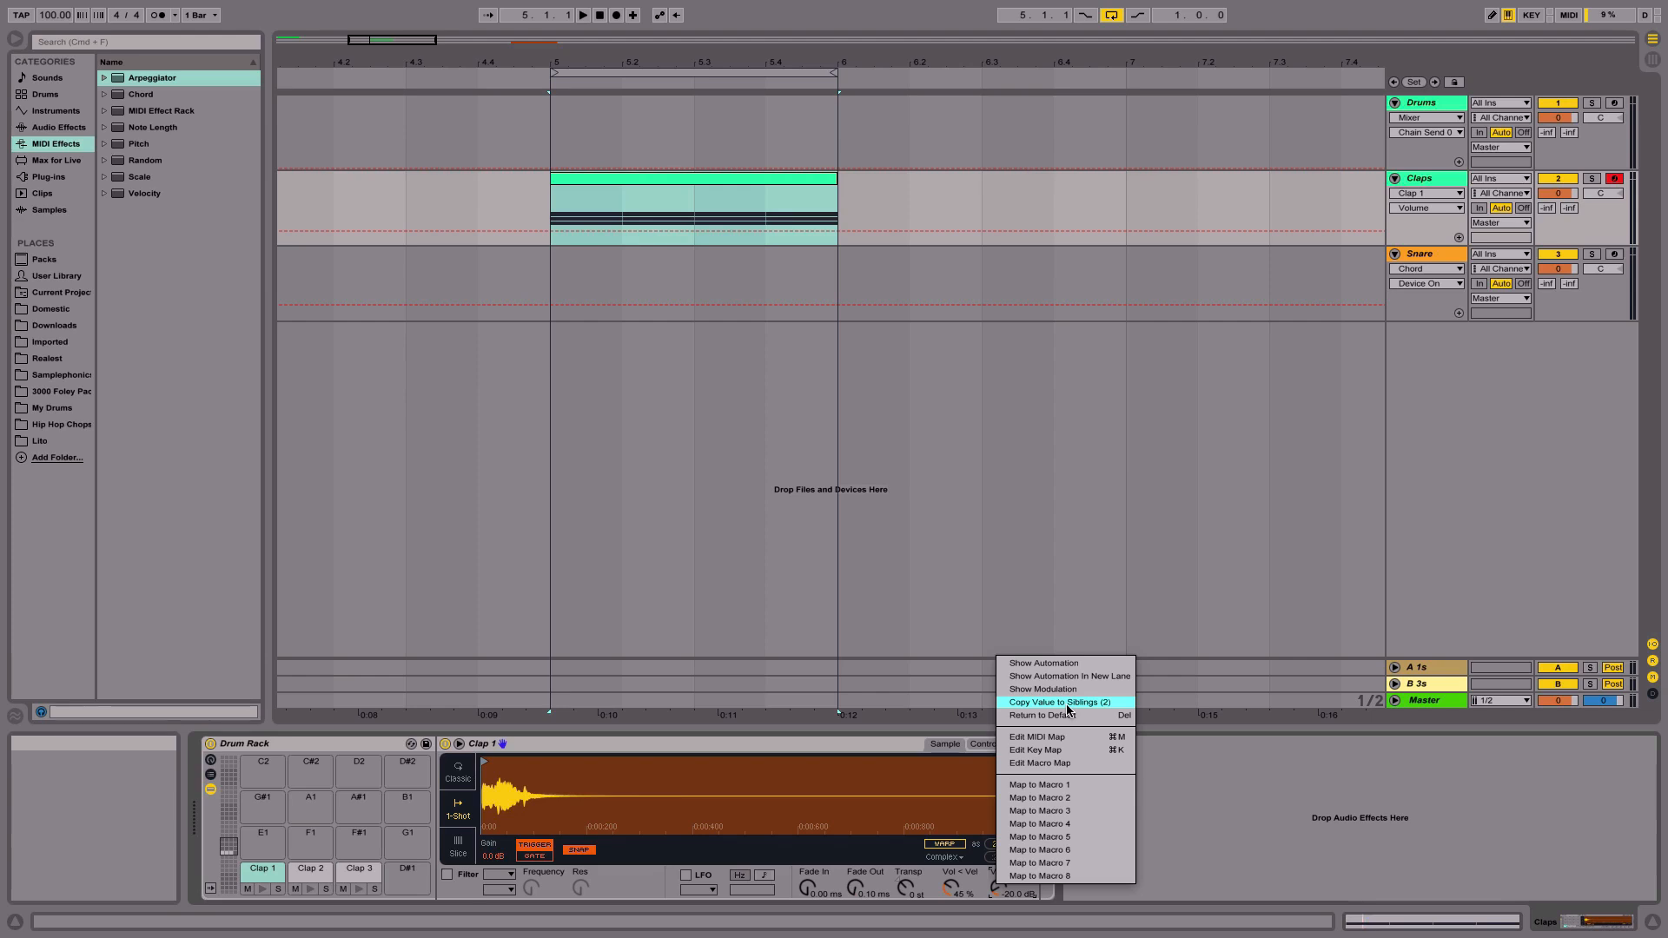
key(Escape)
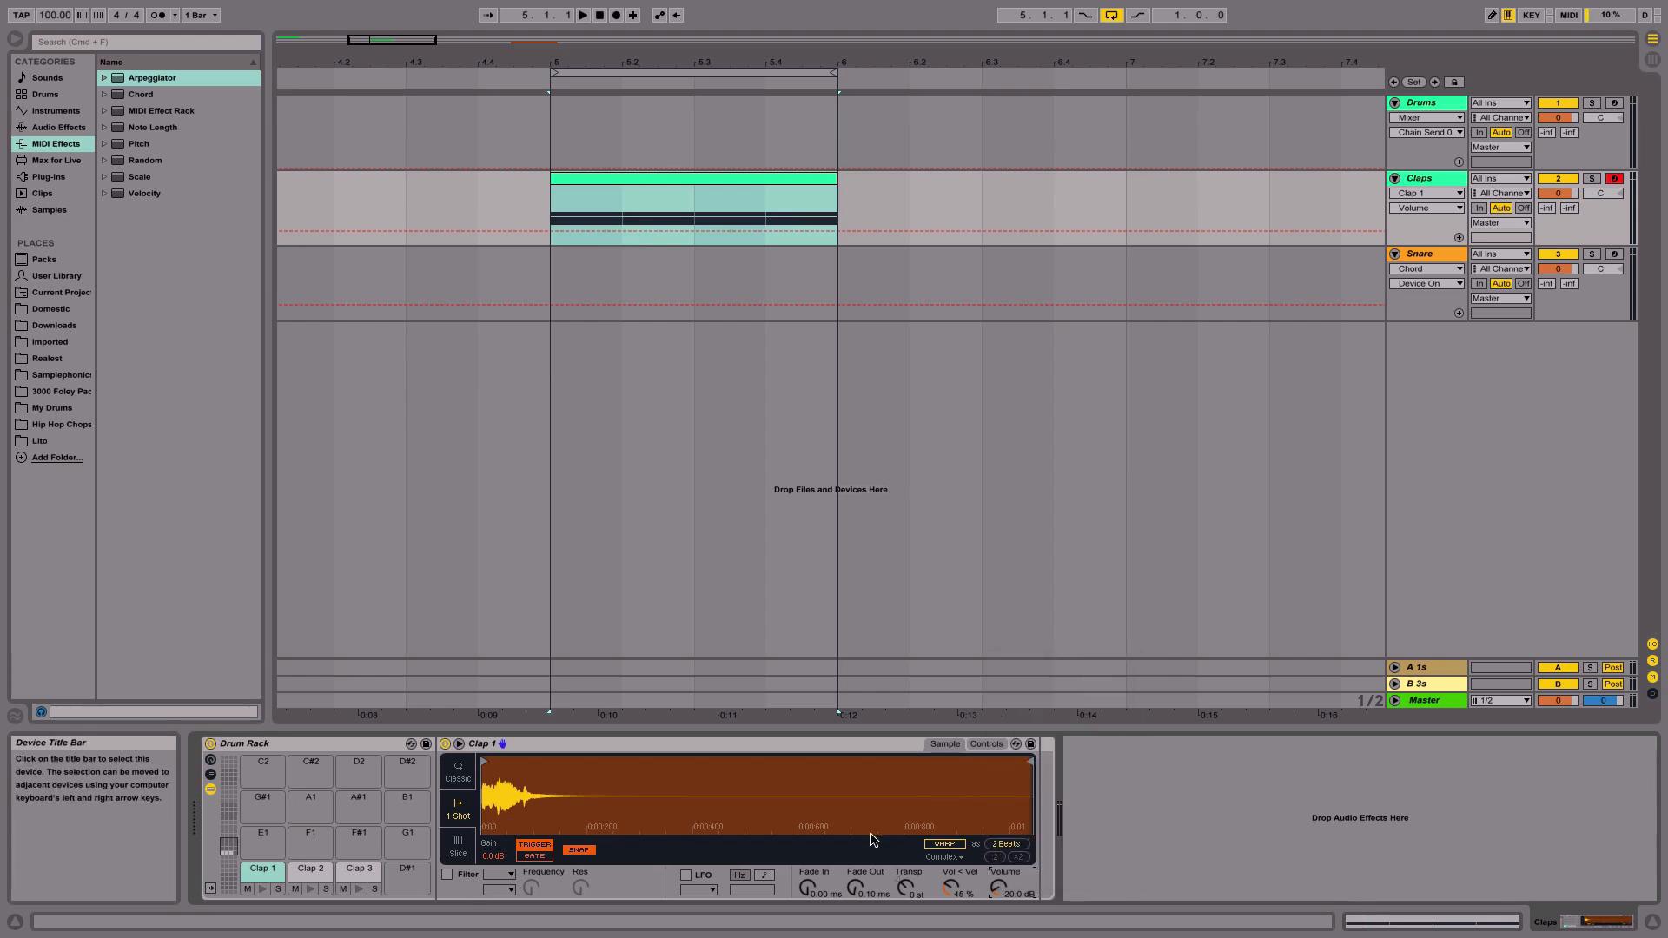
click(328, 876)
click(345, 876)
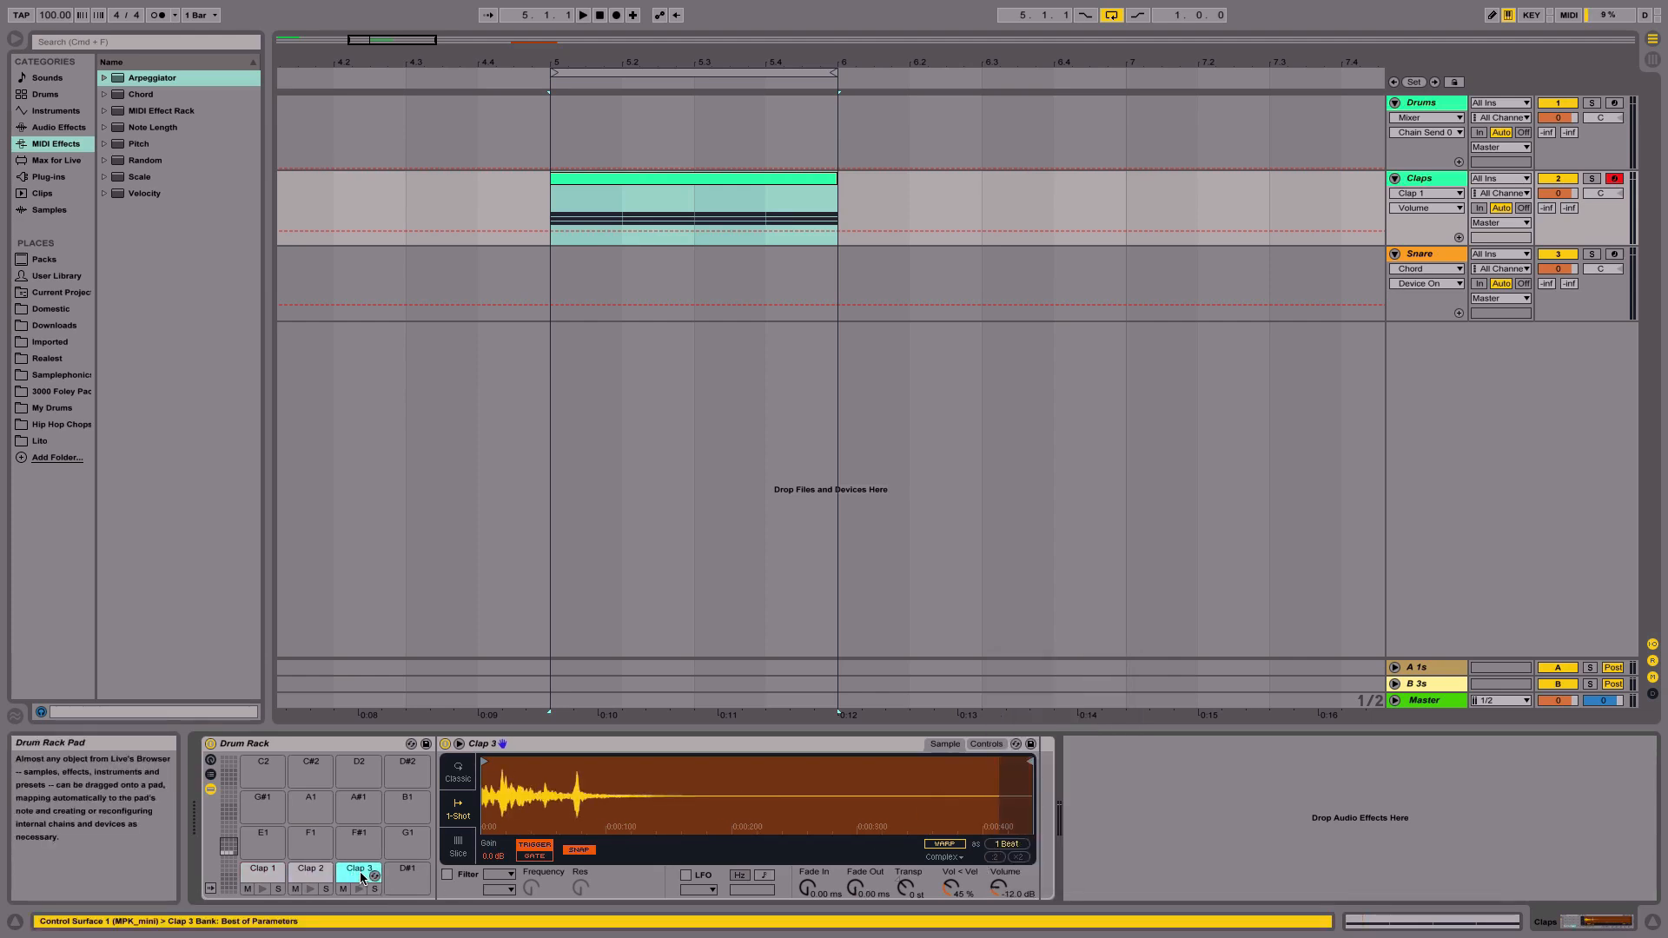
click(259, 873)
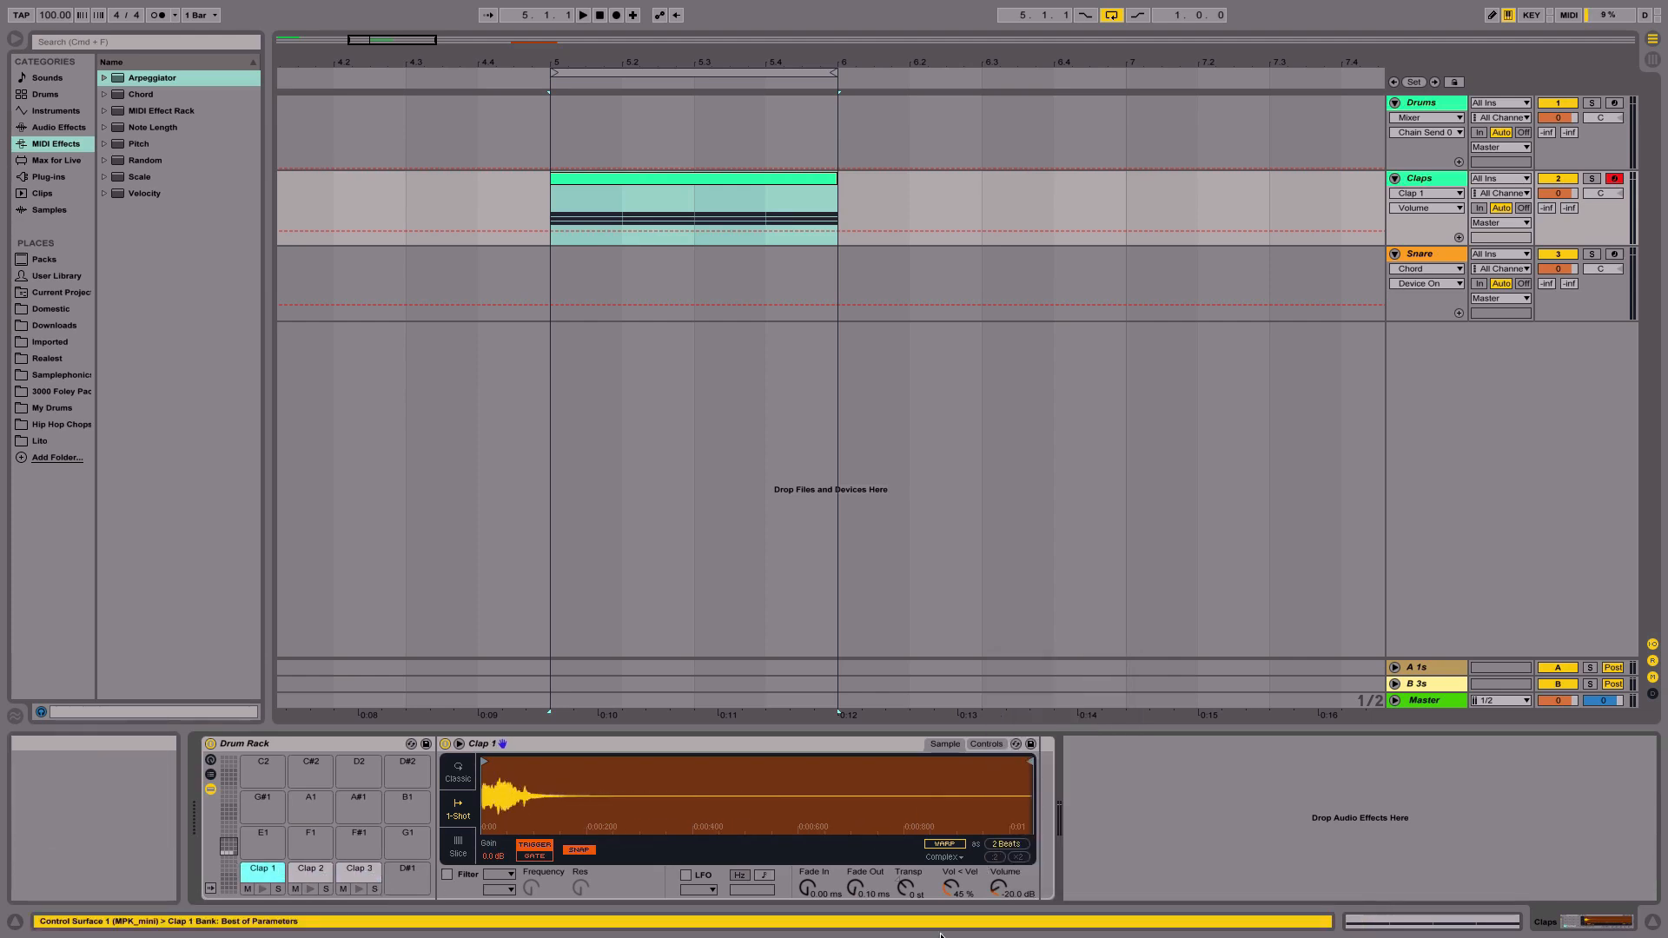
right_click(1000, 898)
click(1082, 714)
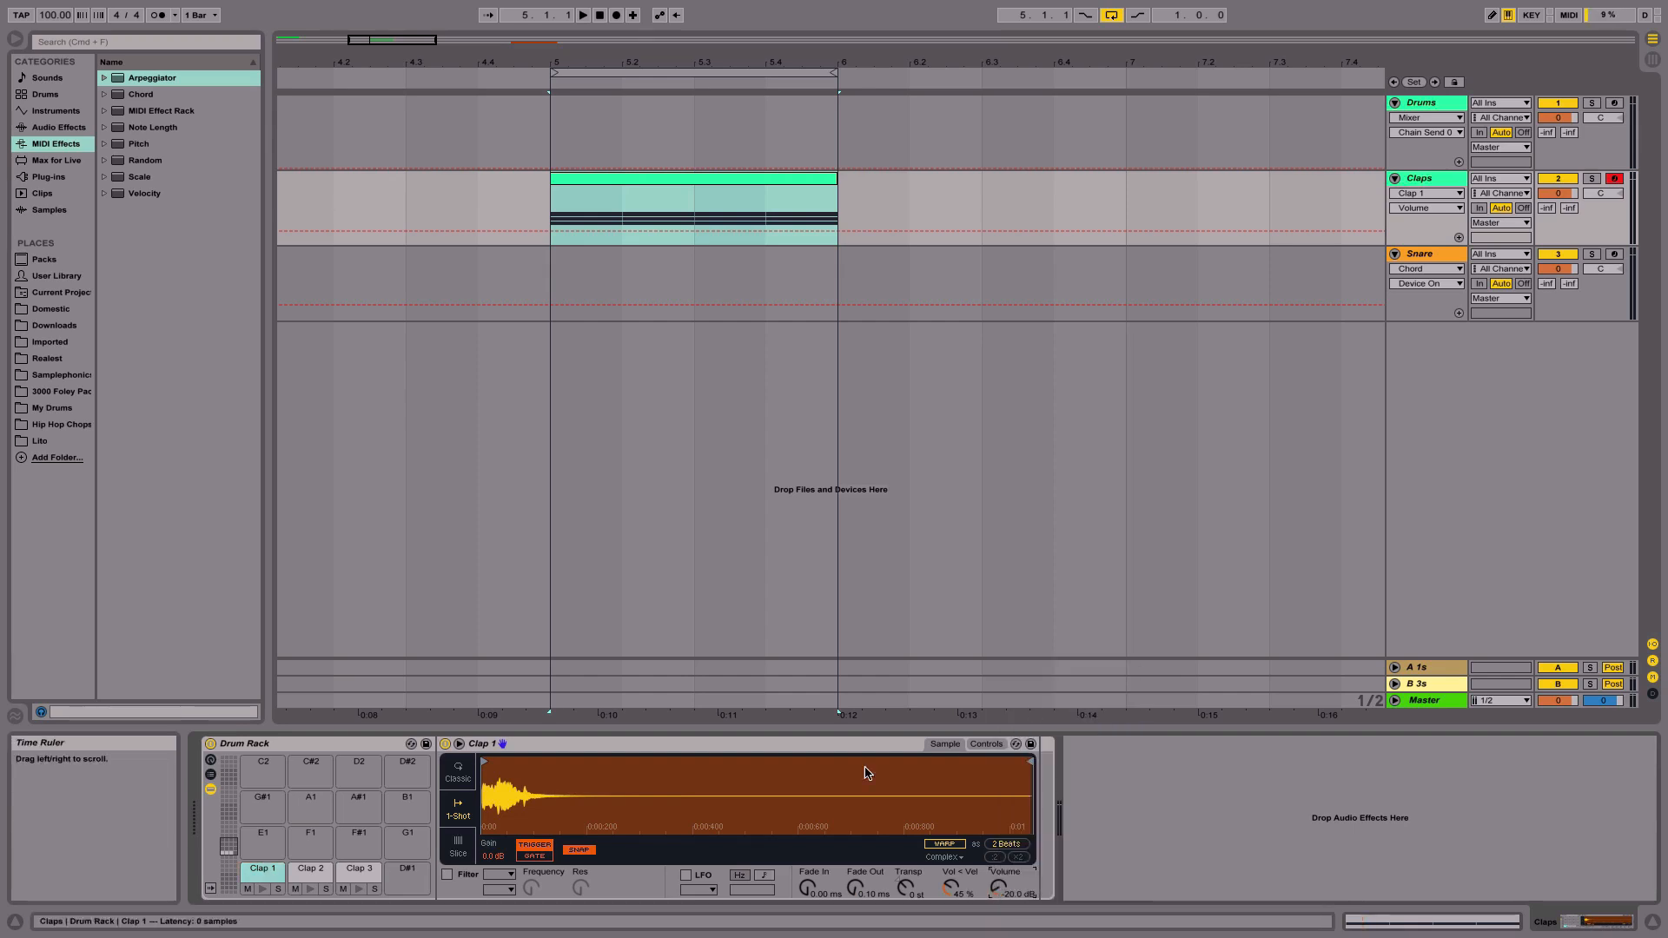
click(311, 871)
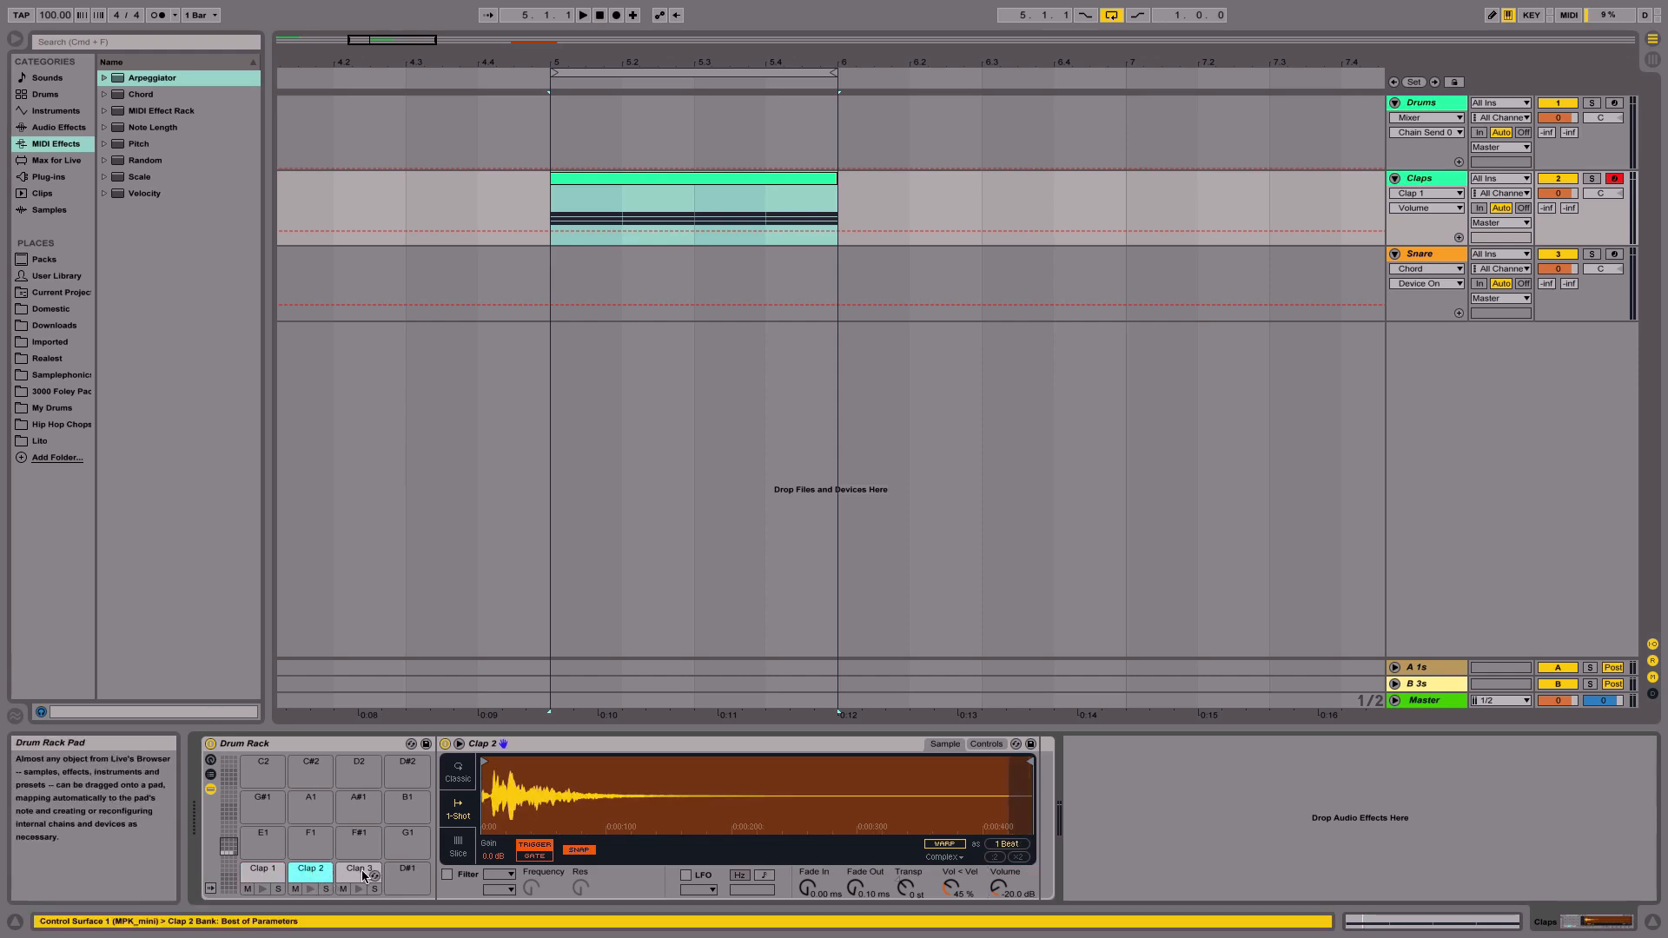
click(253, 878)
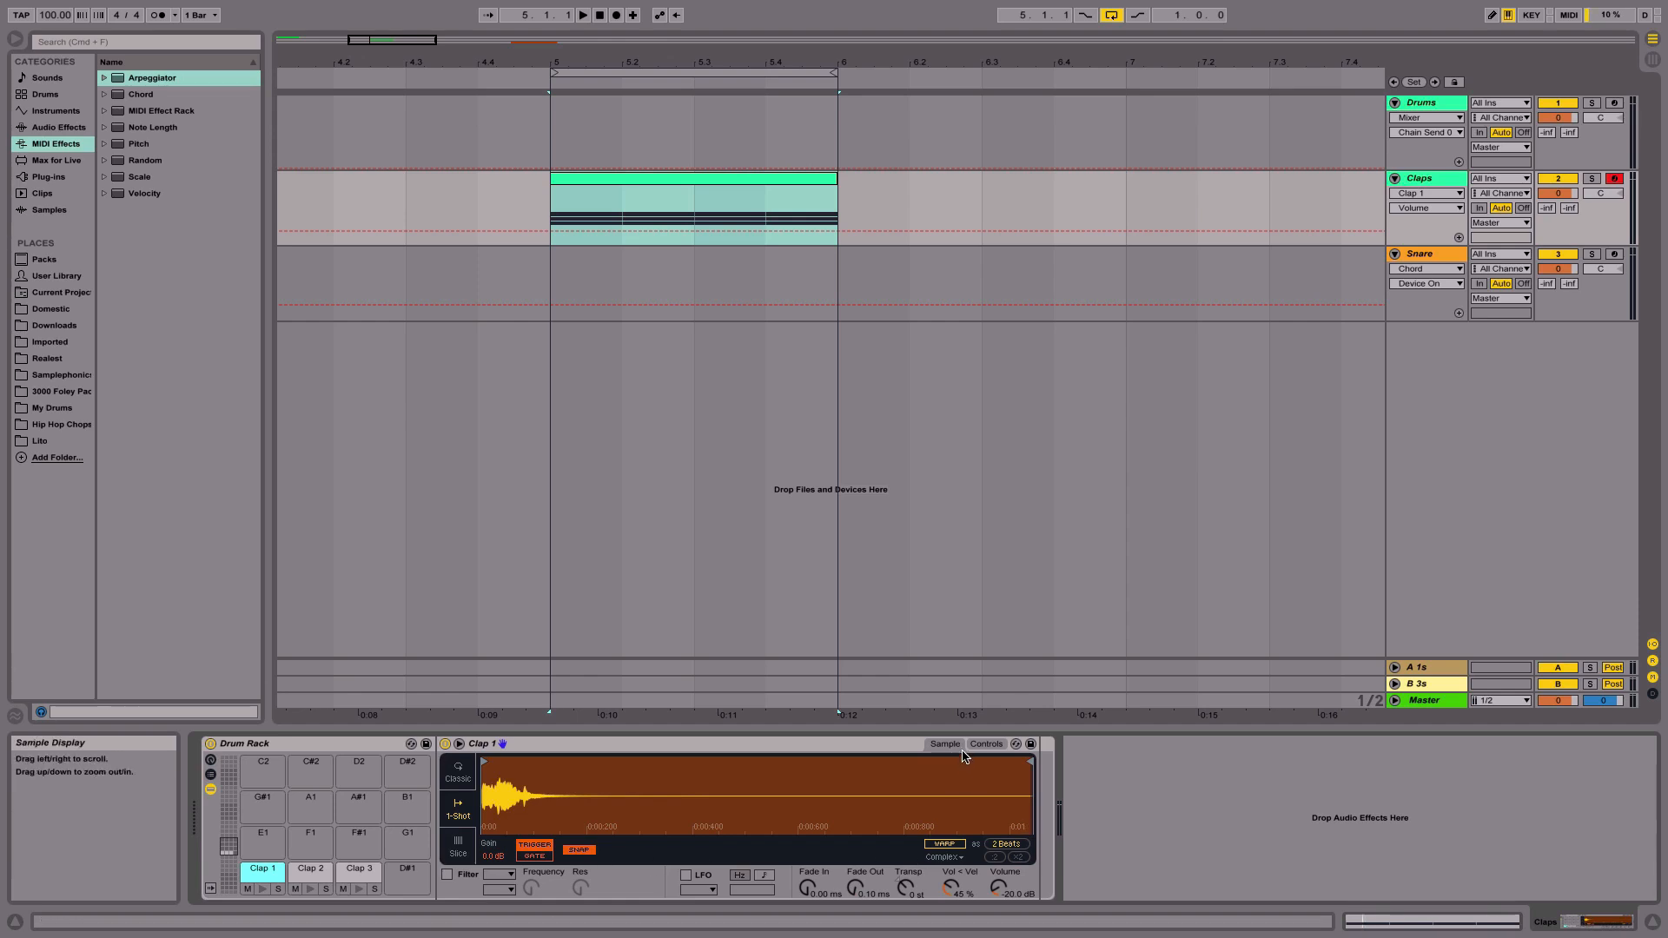
- Set Clap 1's fade out to 91.1 ms
drag(856, 887, 855, 853)
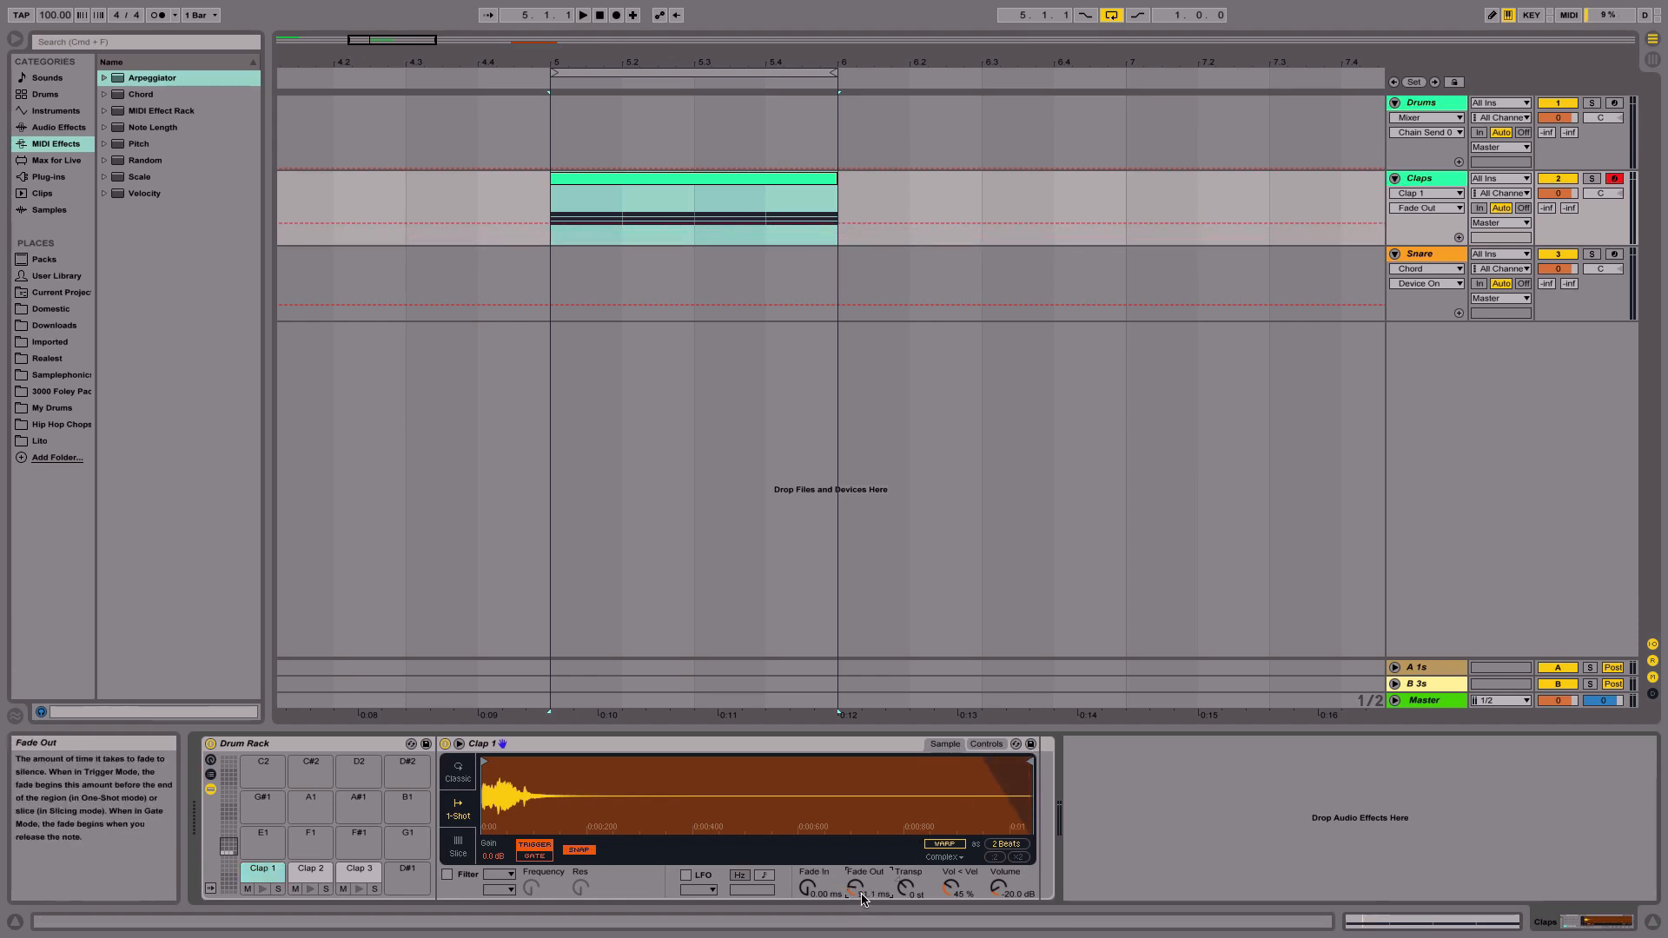
click(987, 744)
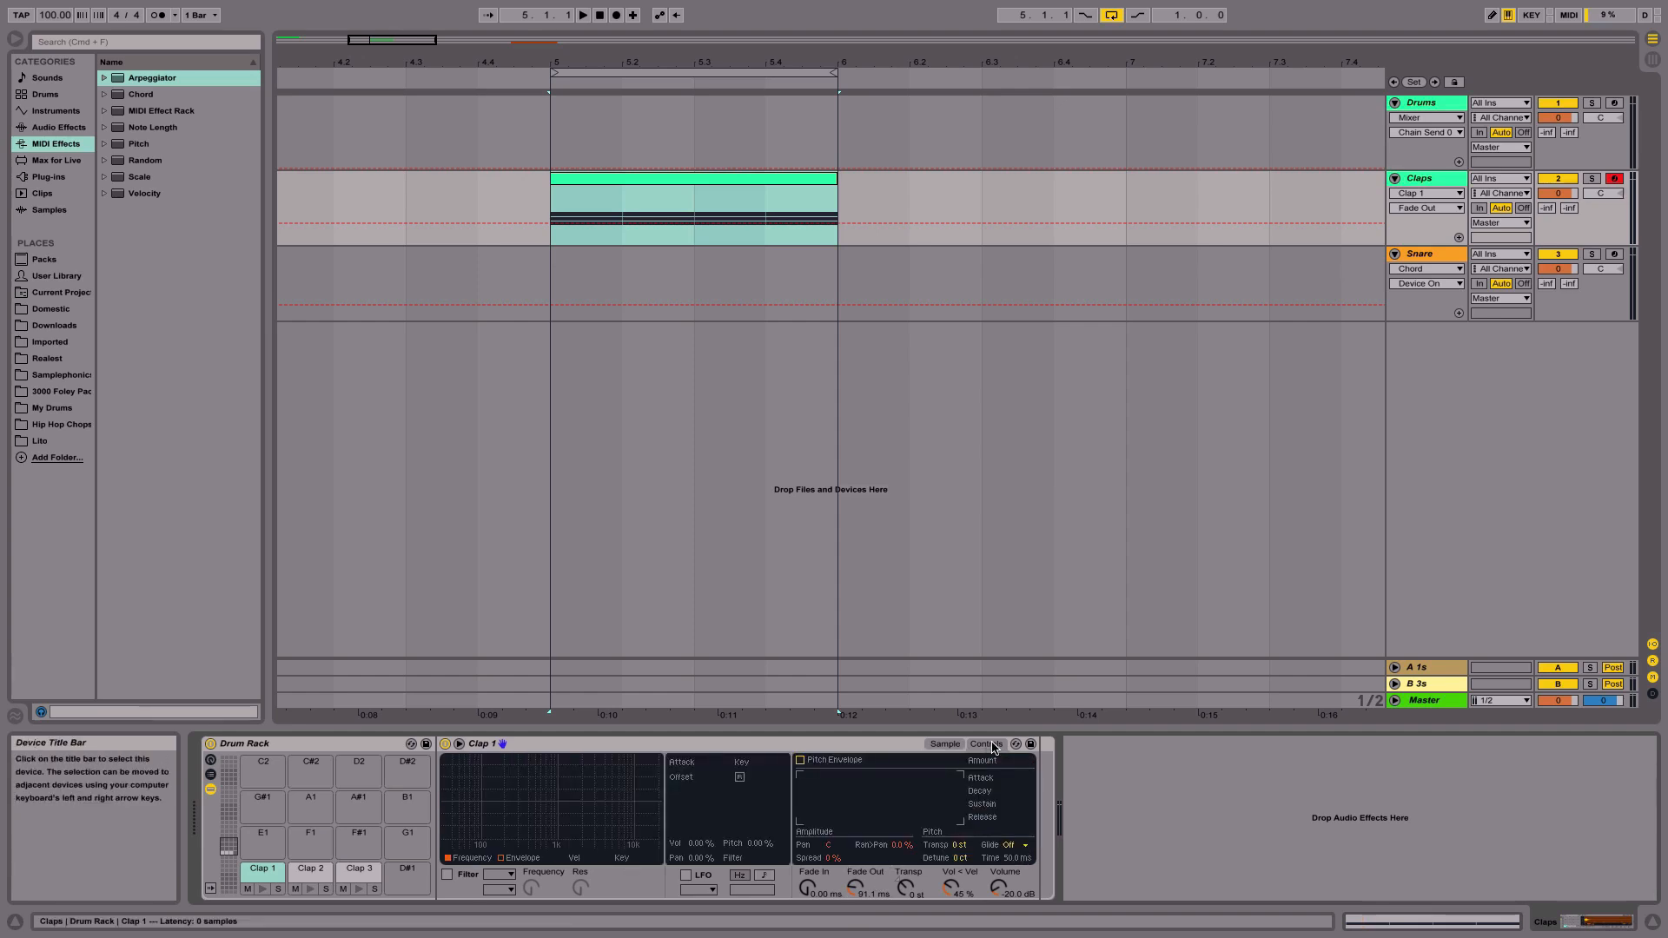
click(944, 745)
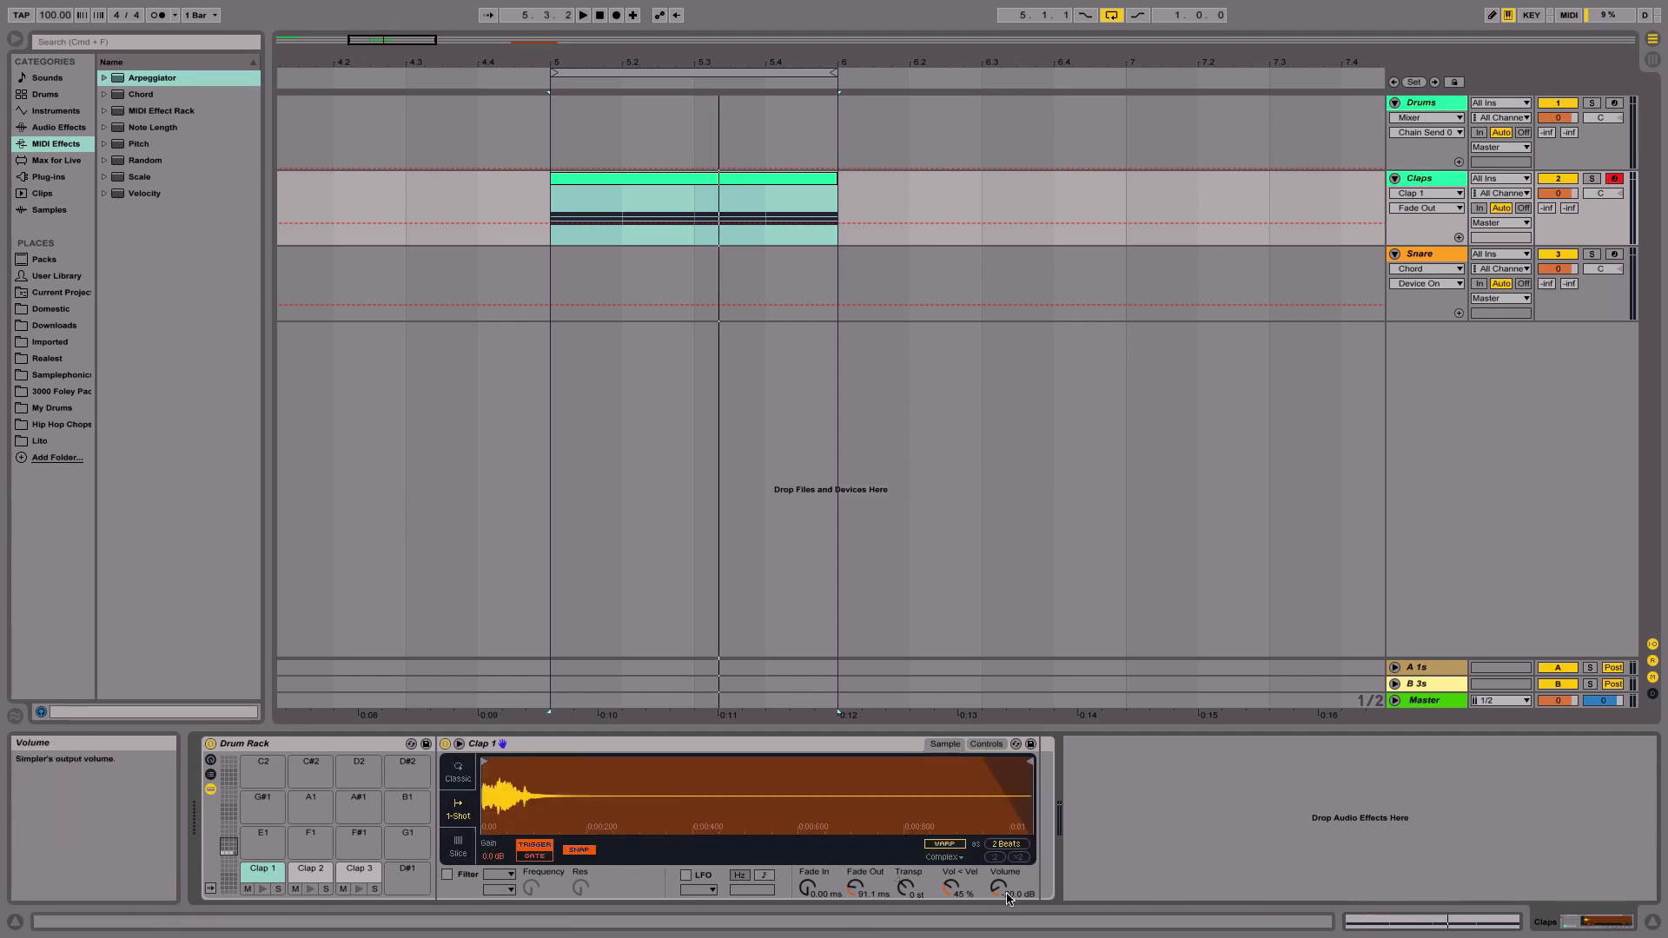
- Open Clap 1's Simpler controls and set its random pan amount to 19 %
click(986, 745)
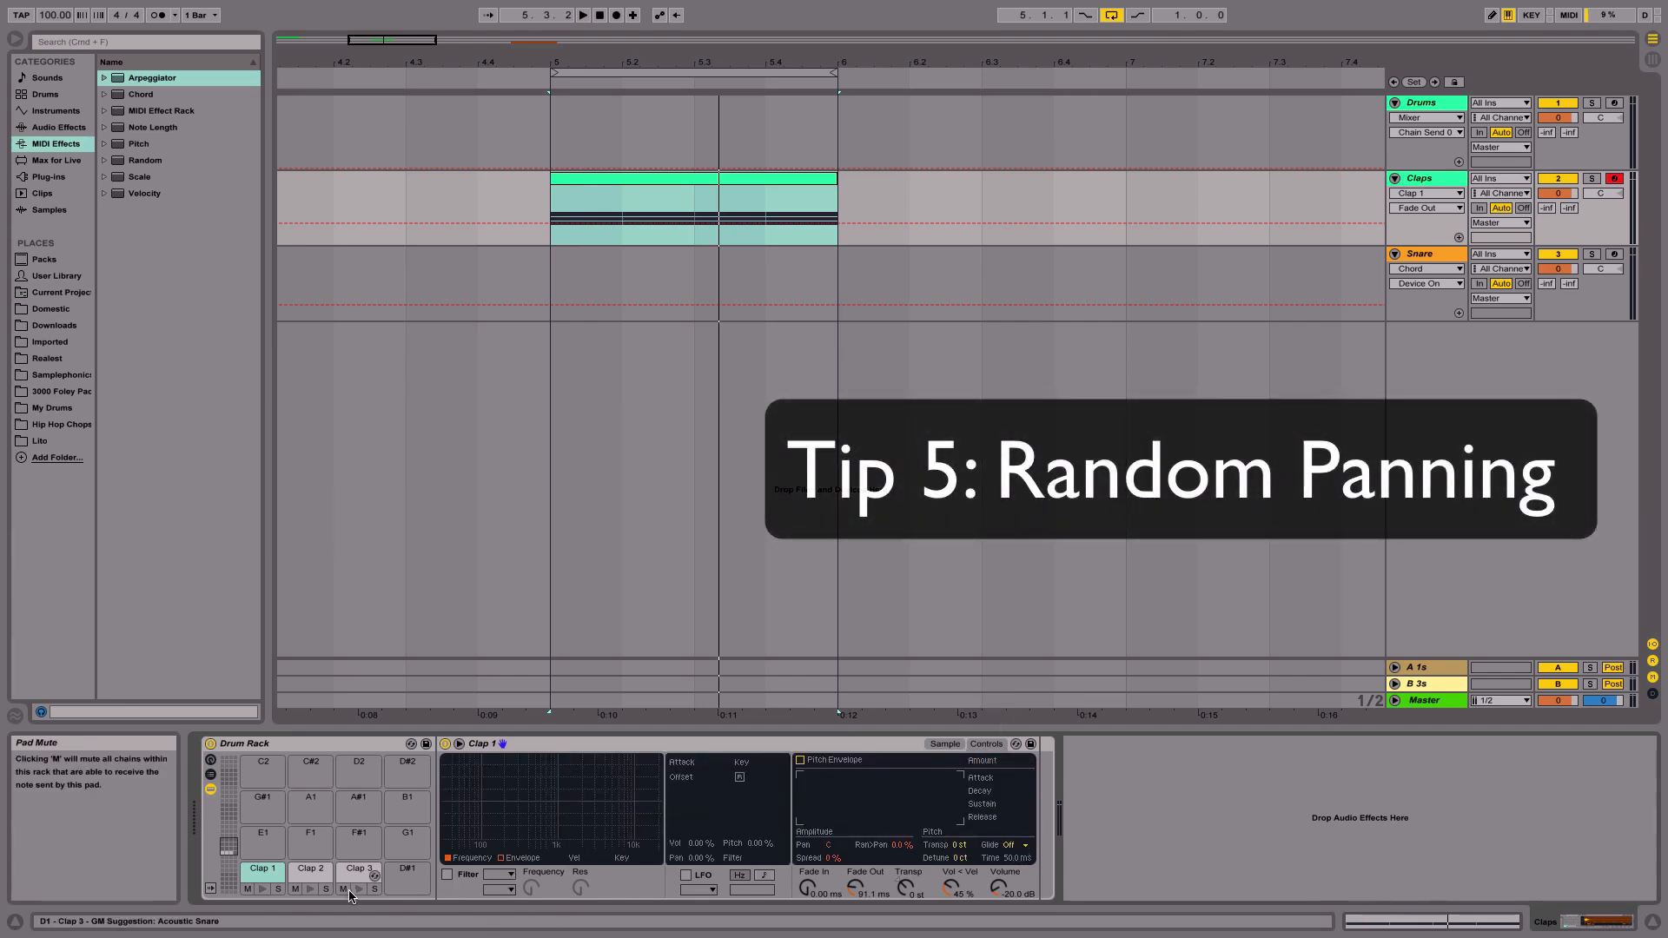
click(955, 744)
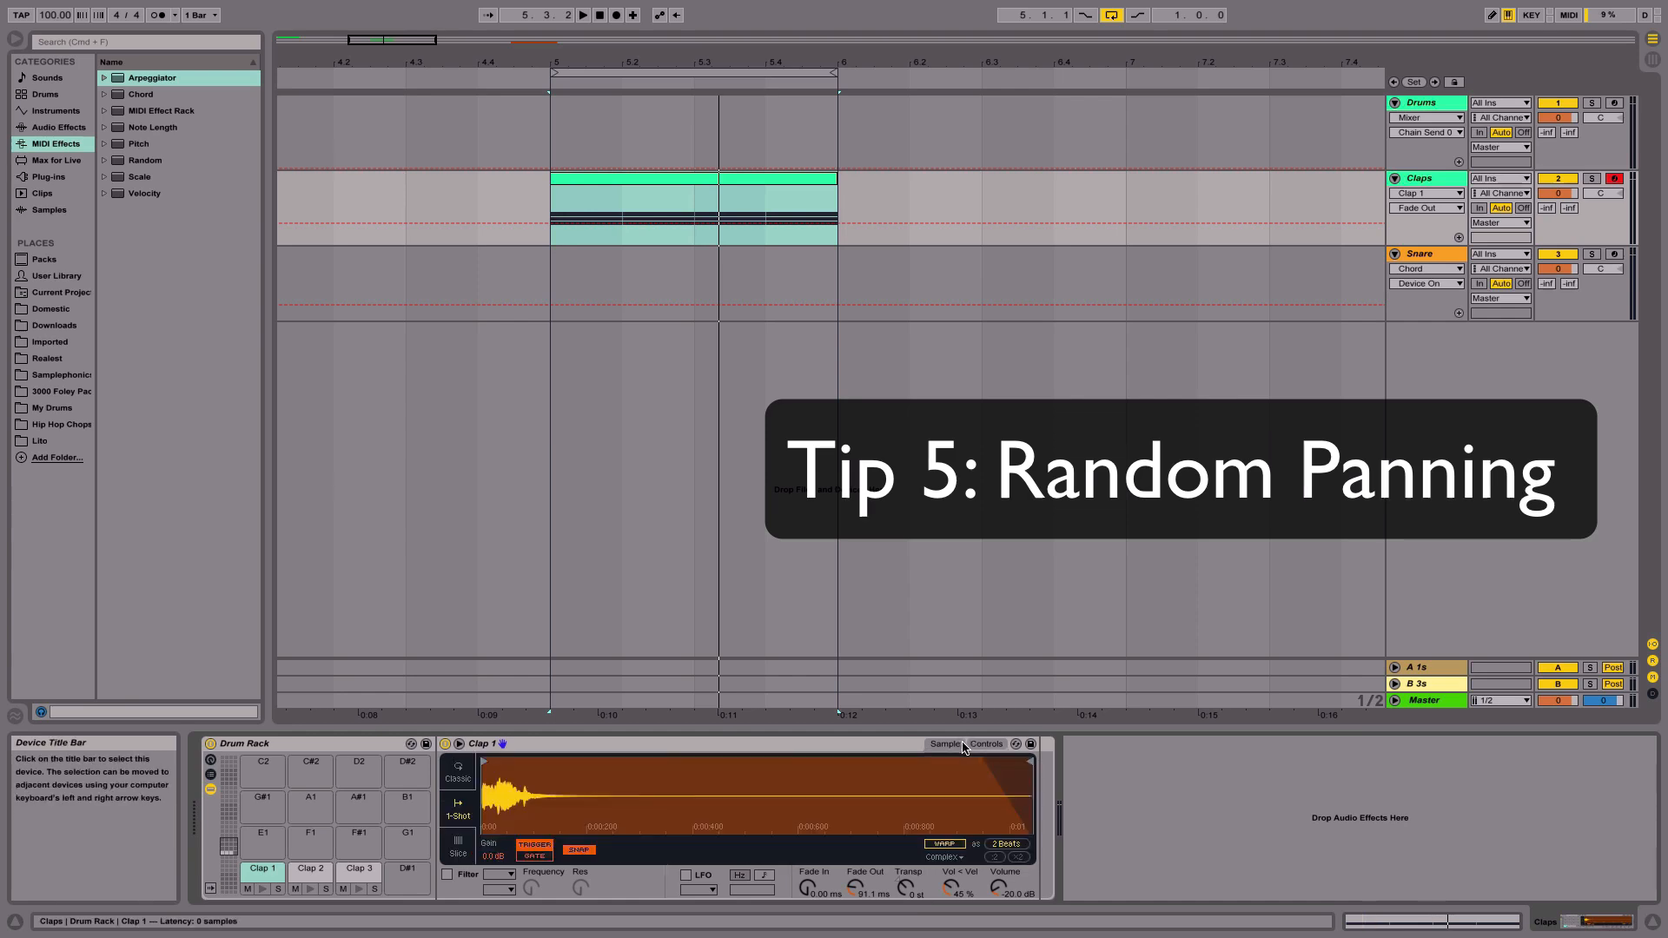
click(986, 744)
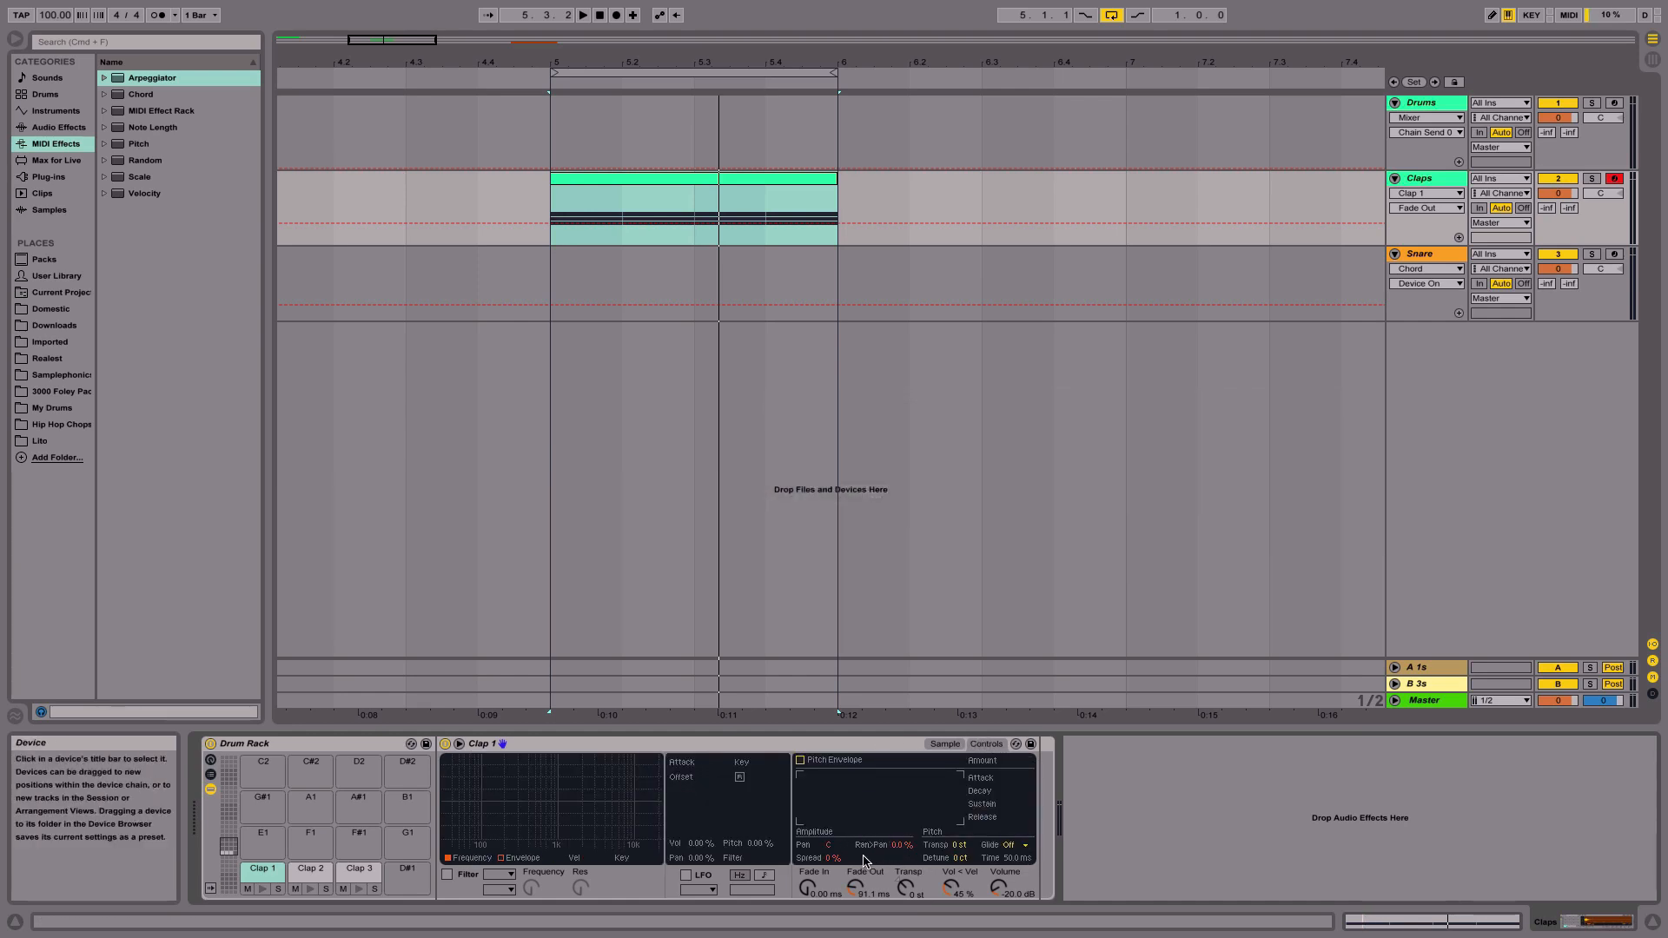
click(900, 844)
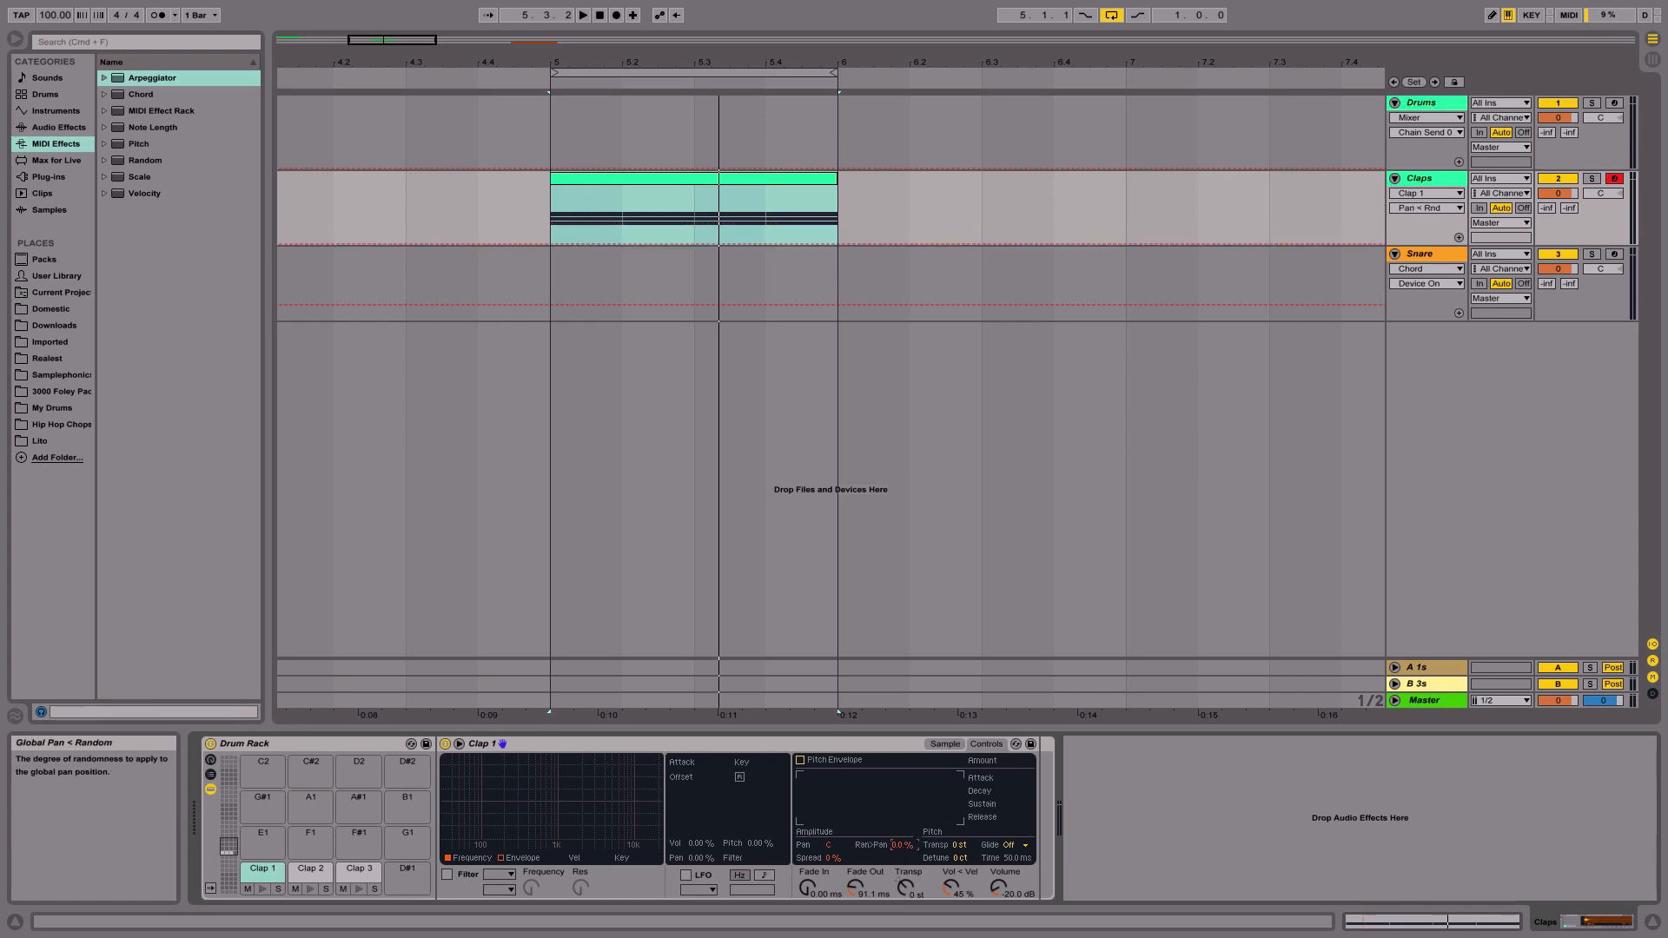
drag(900, 845, 900, 833)
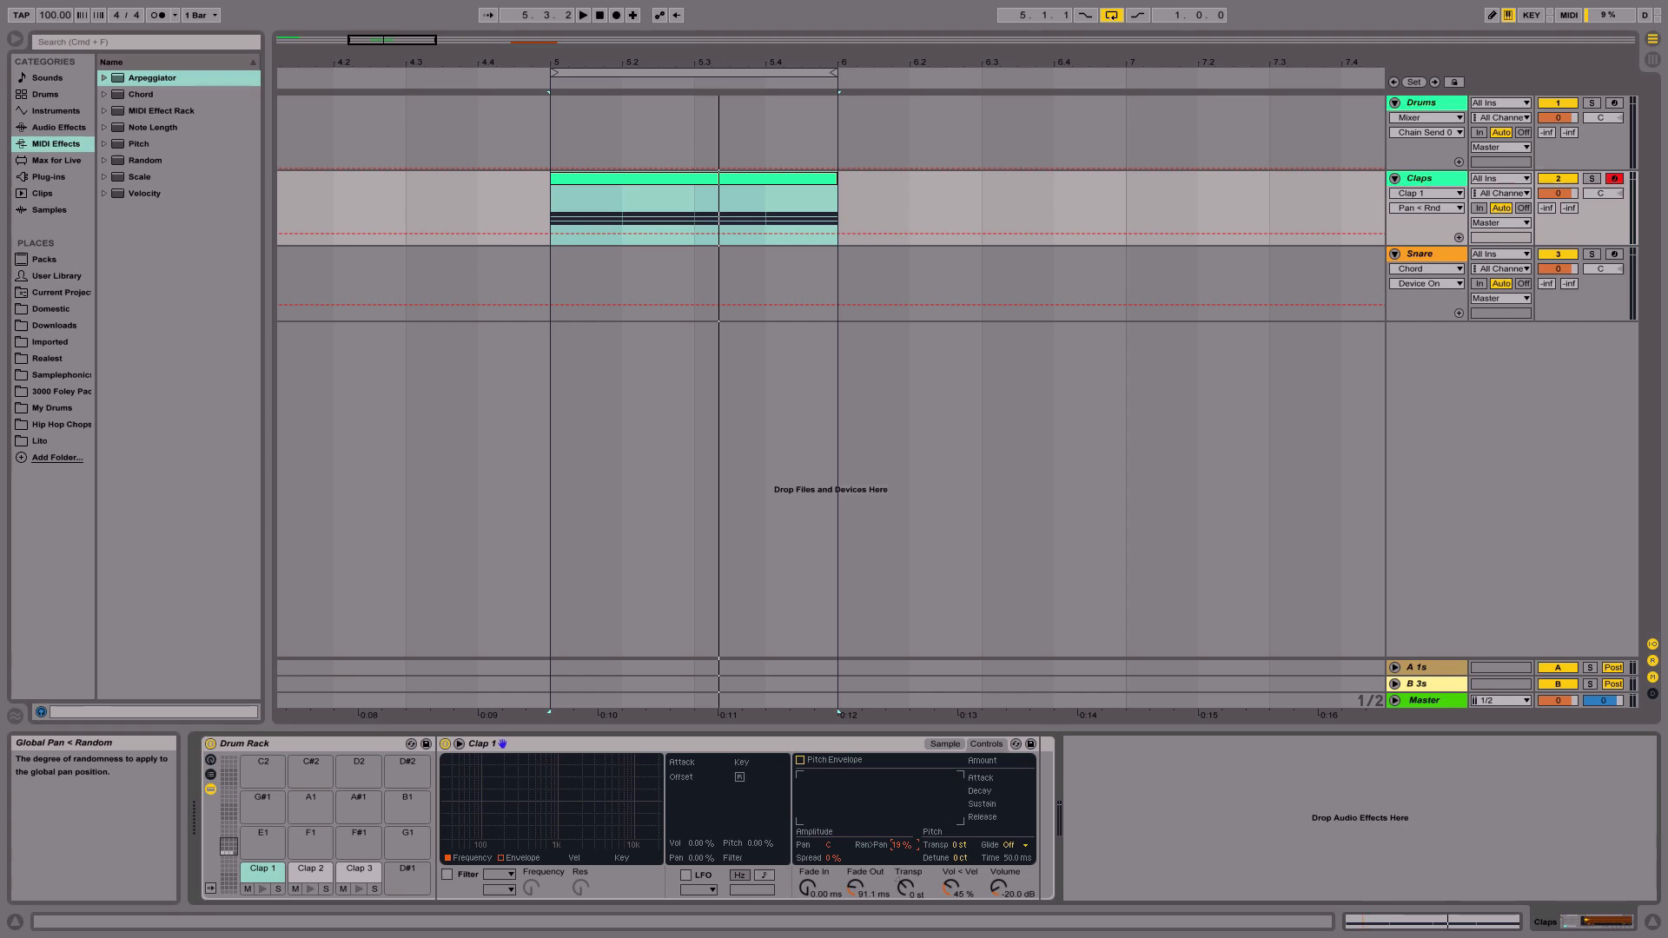
- Solo the Clap 1 pad and set its random pan amount to 15 %
click(277, 890)
mouse_move(900, 845)
mouse_down()
mouse_move(900, 829)
mouse_move(904, 850)
mouse_up()
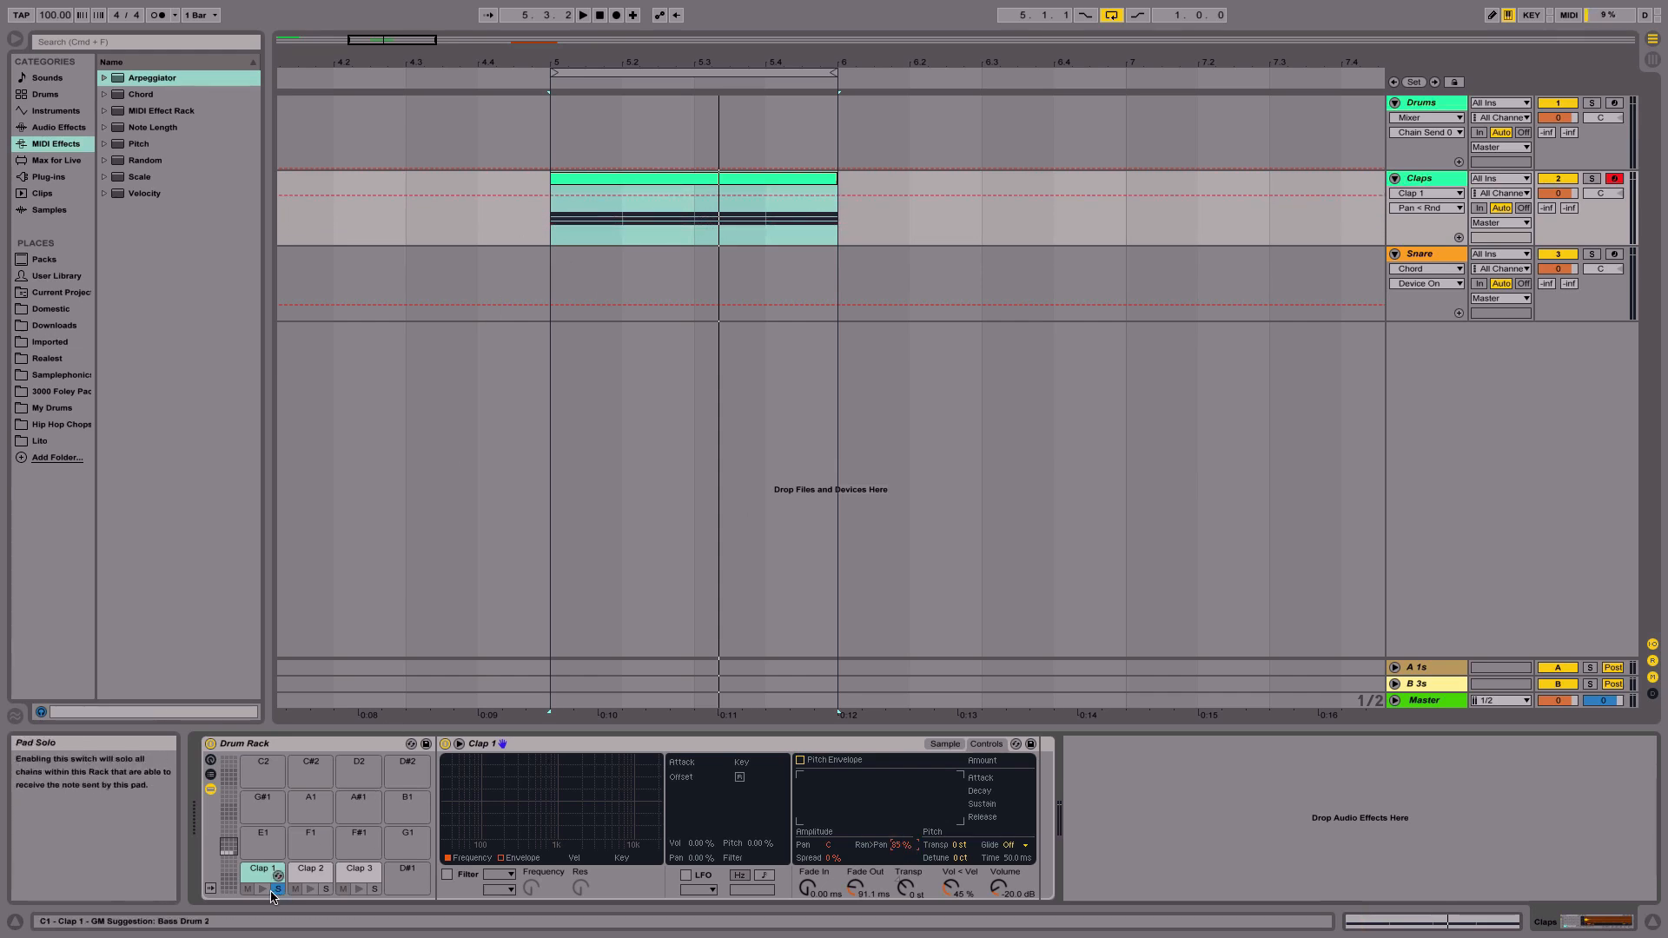
- Play and stop the clip to audition the random panning
click(729, 187)
key(space)
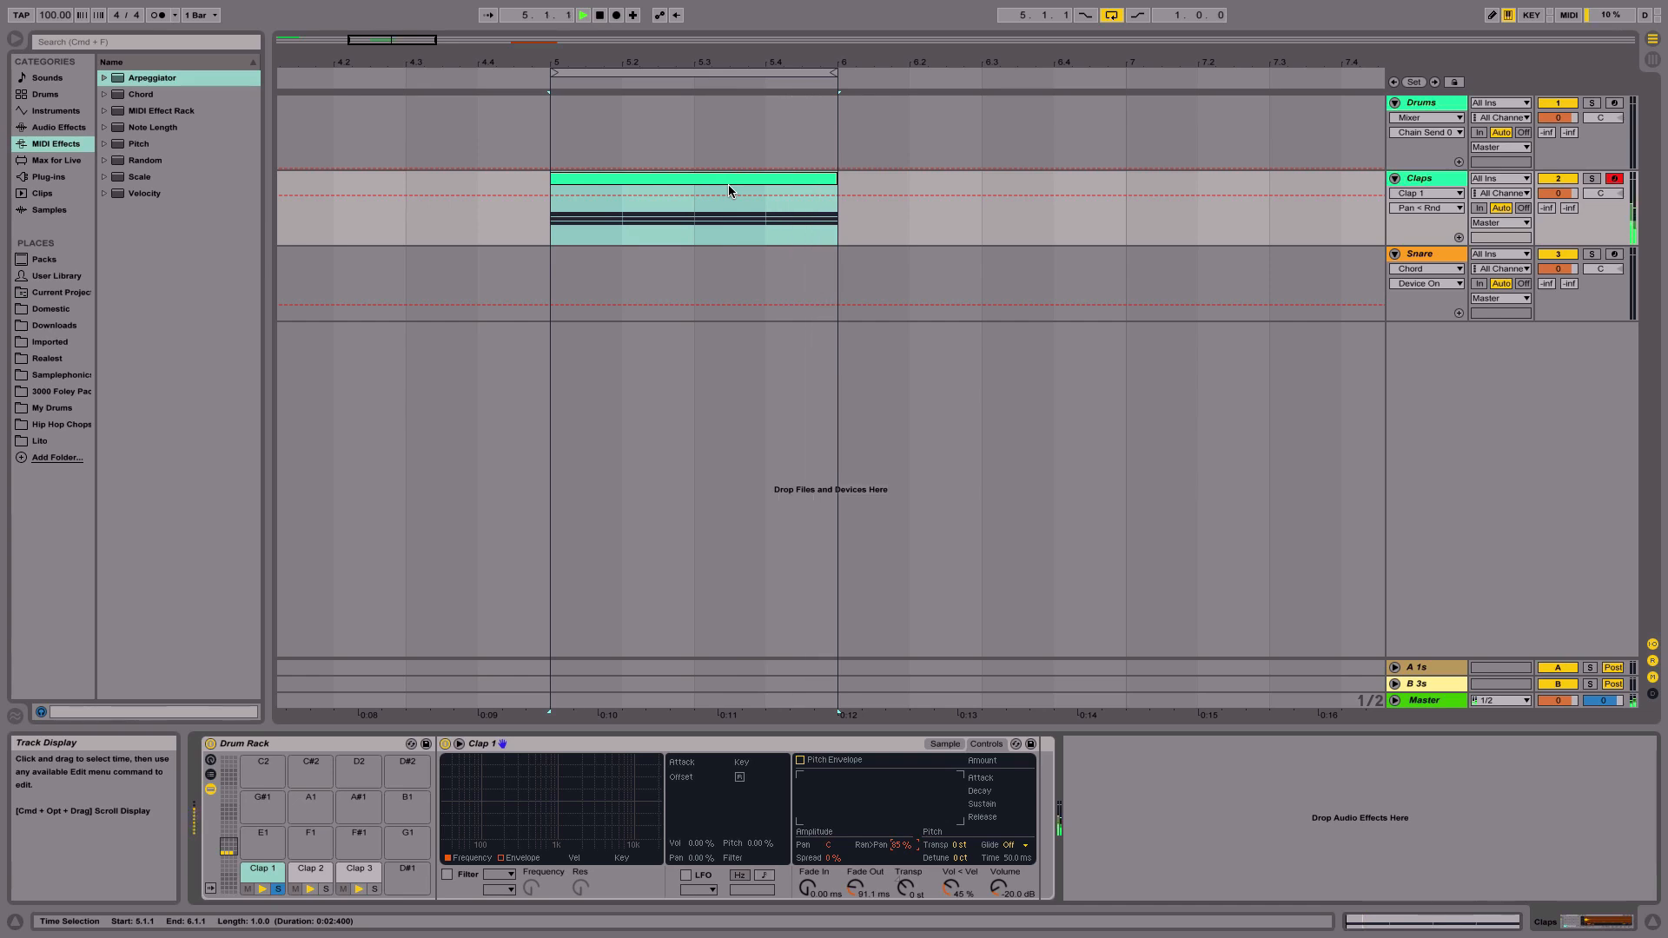
key(space)
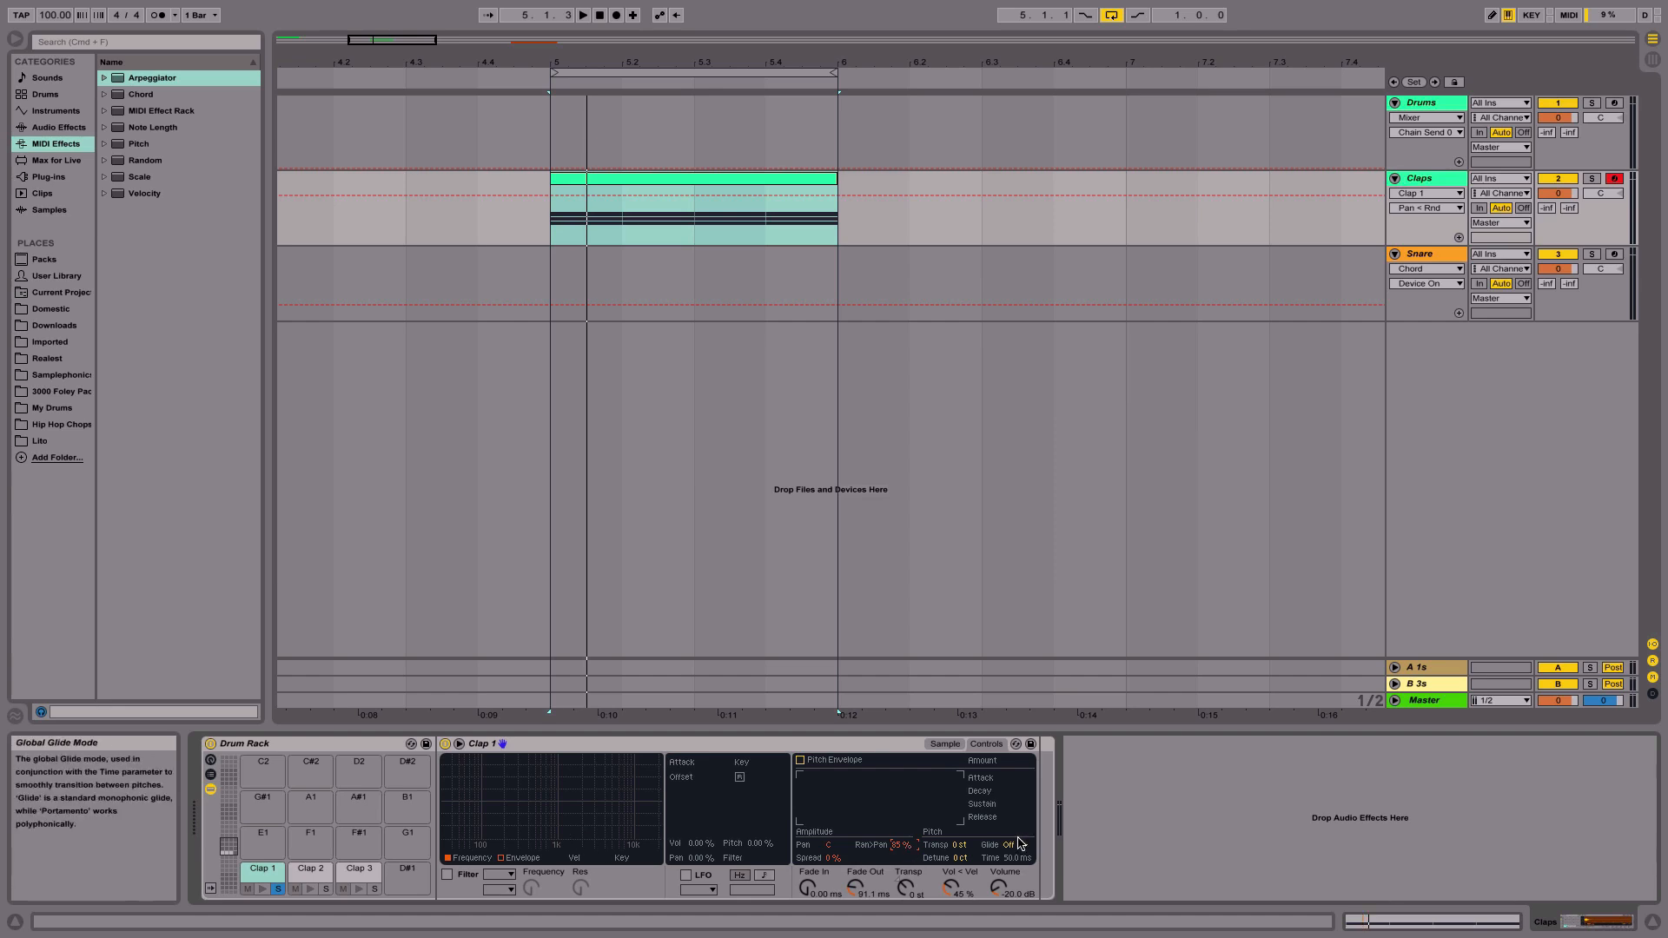
key(Return)
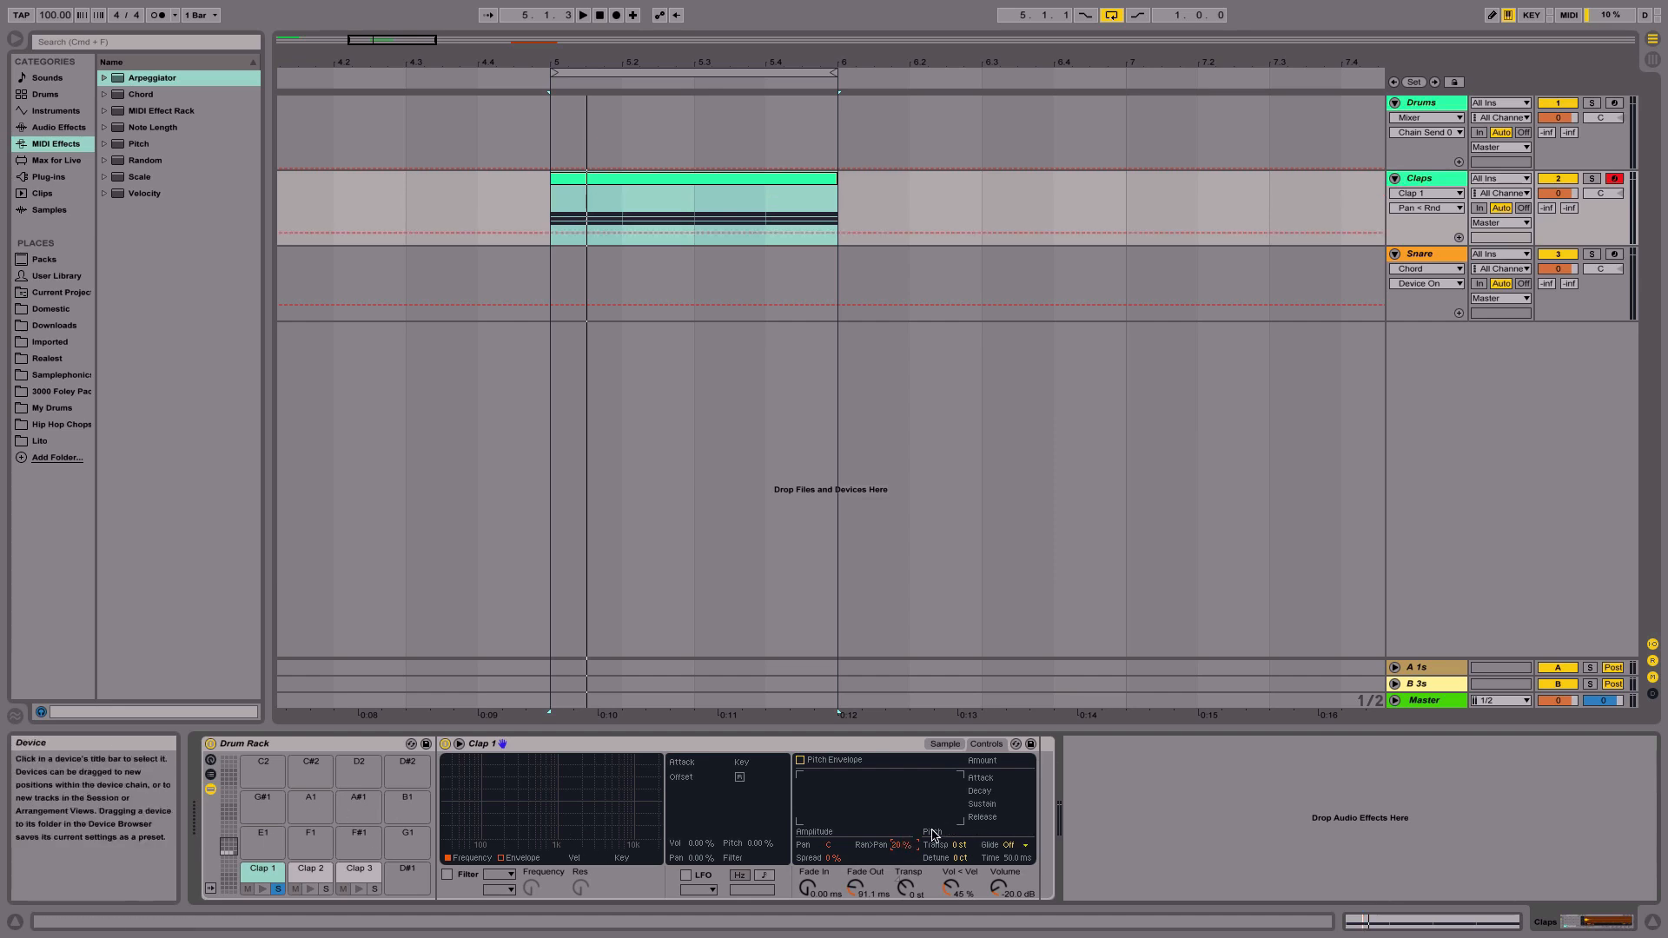
- Copy Clap 1's random pan amount to its sibling chains and start playback to audition it
right_click(906, 847)
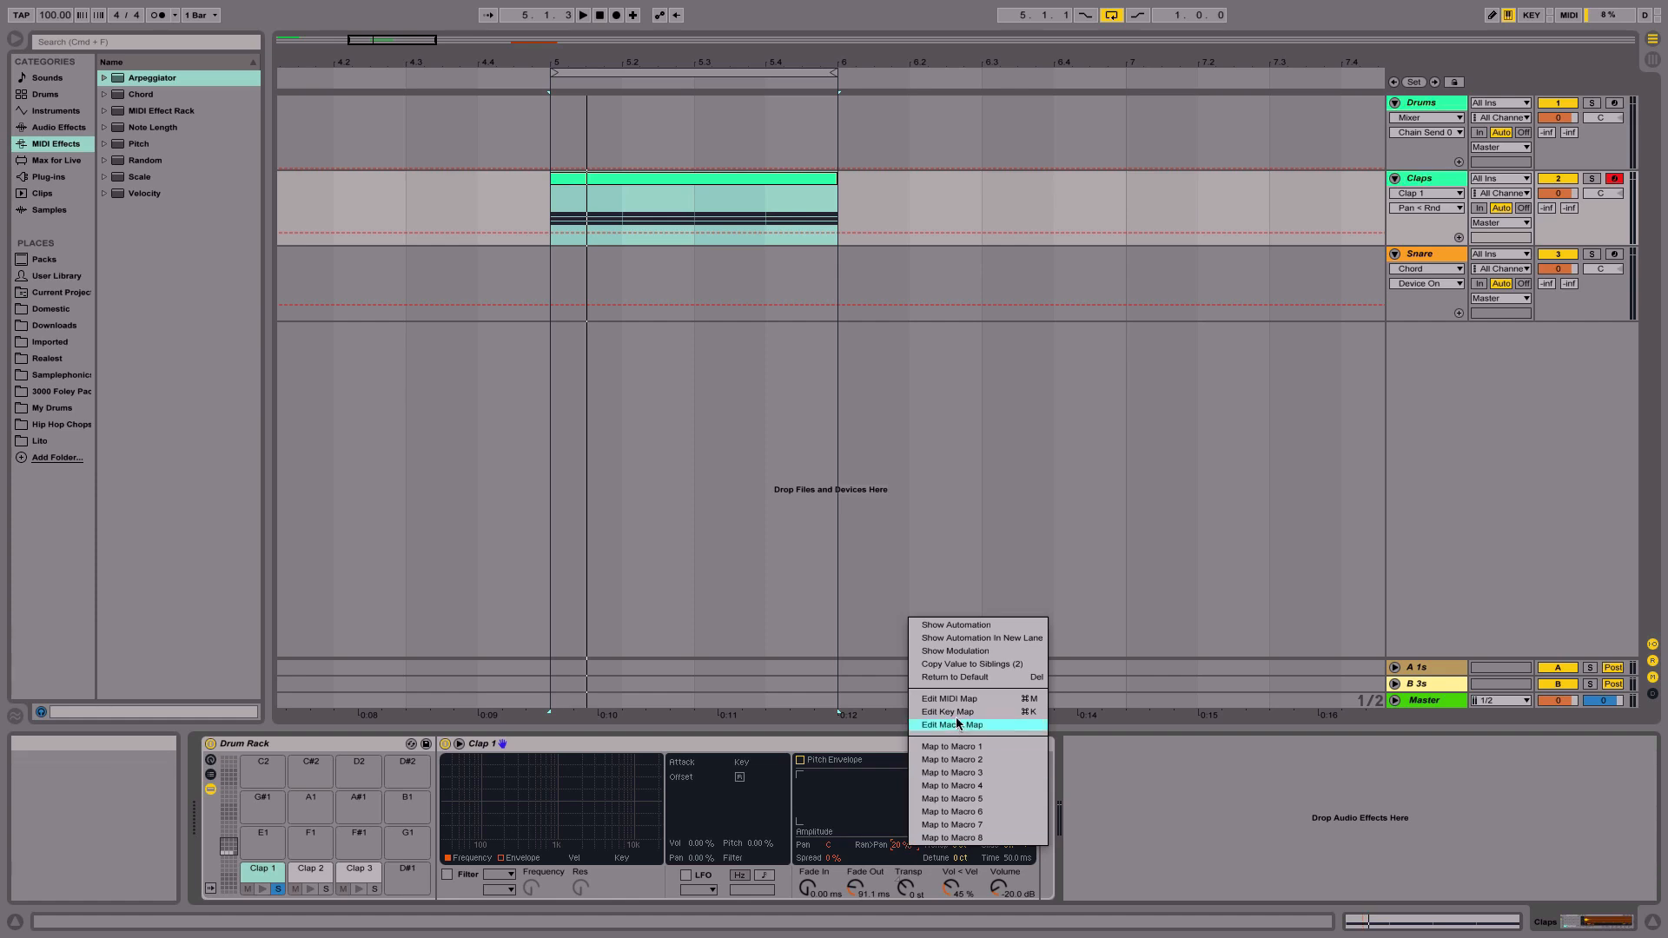
click(962, 665)
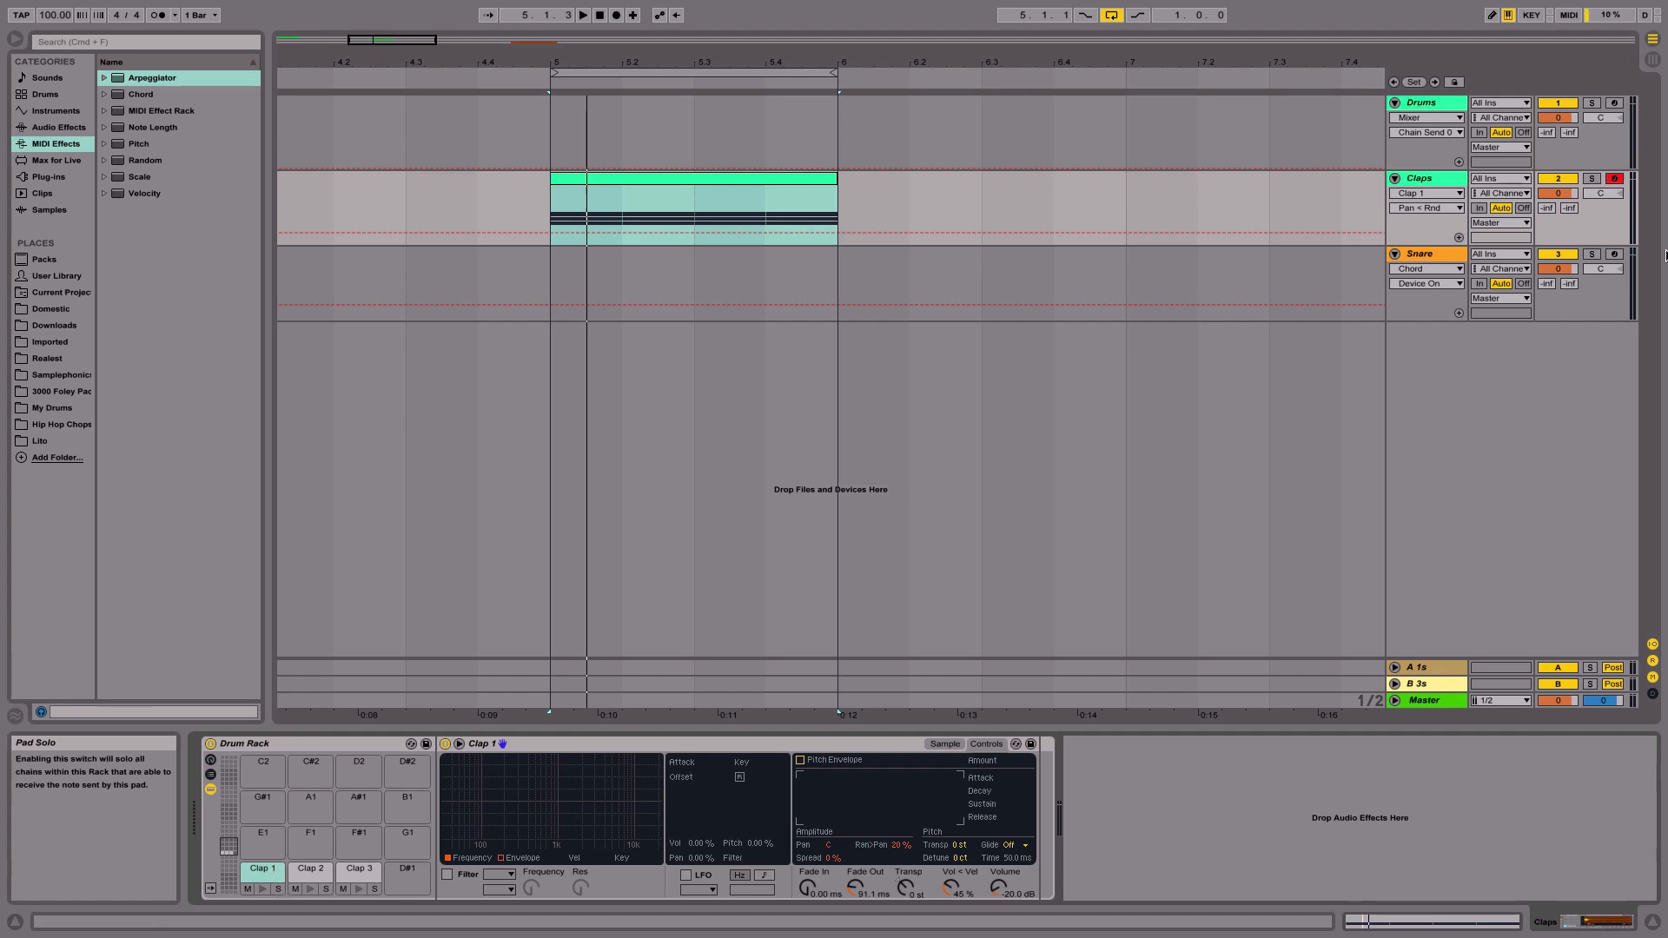
key(space)
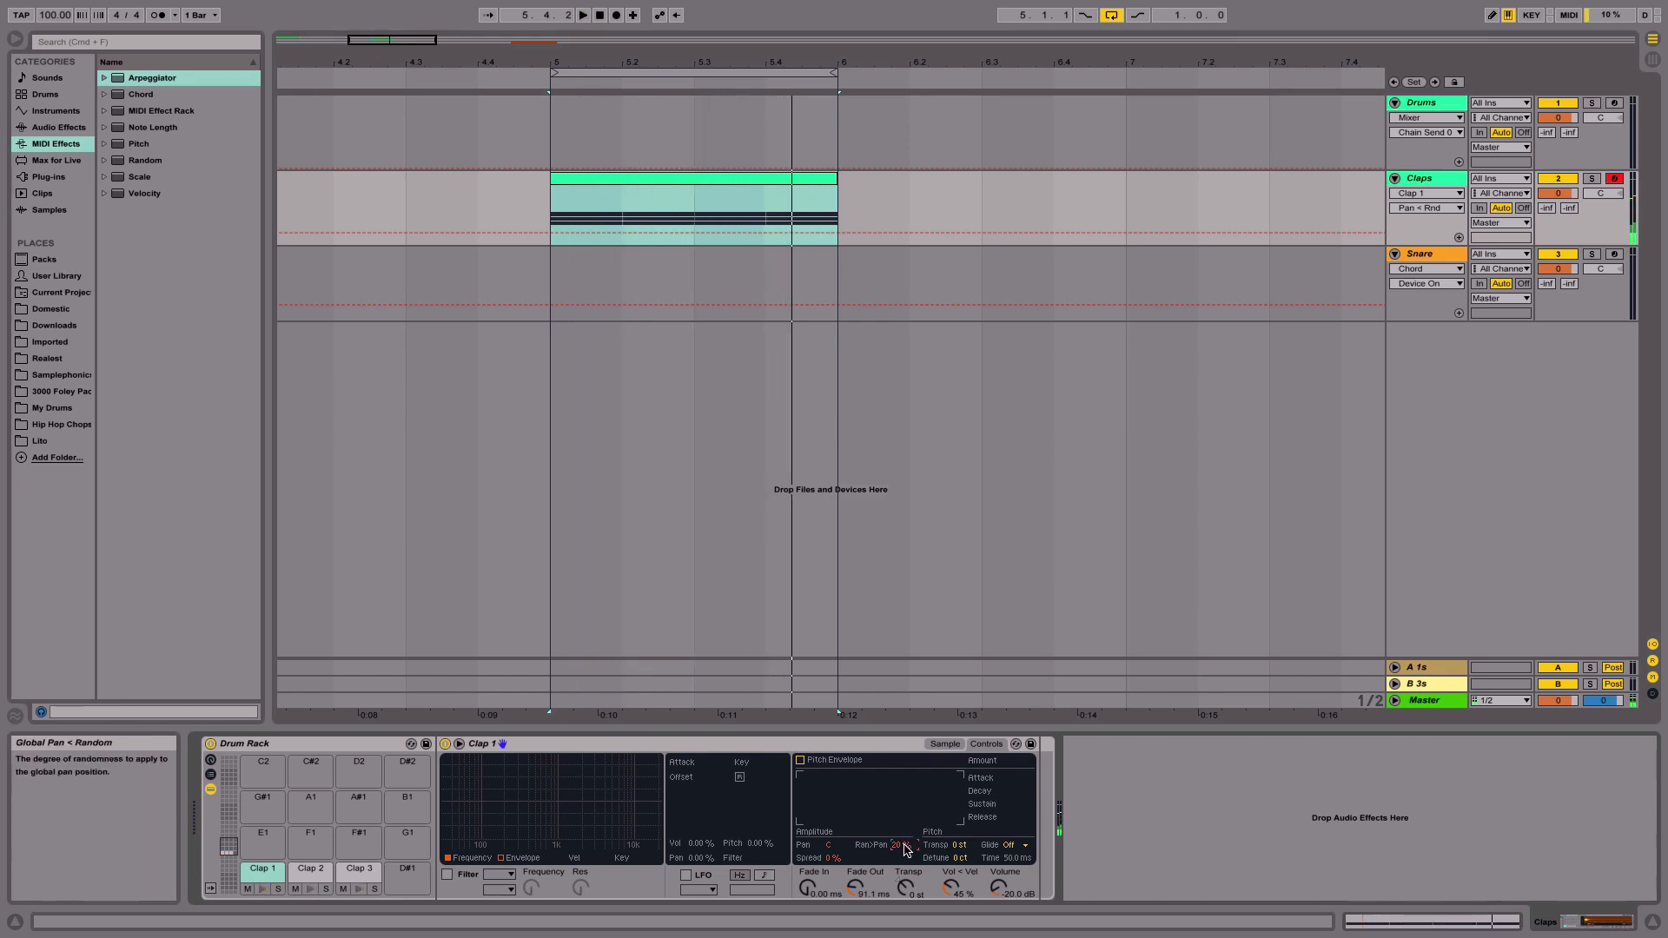
- Copy the random pan amount to the sibling chains again and toggle playback
right_click(903, 845)
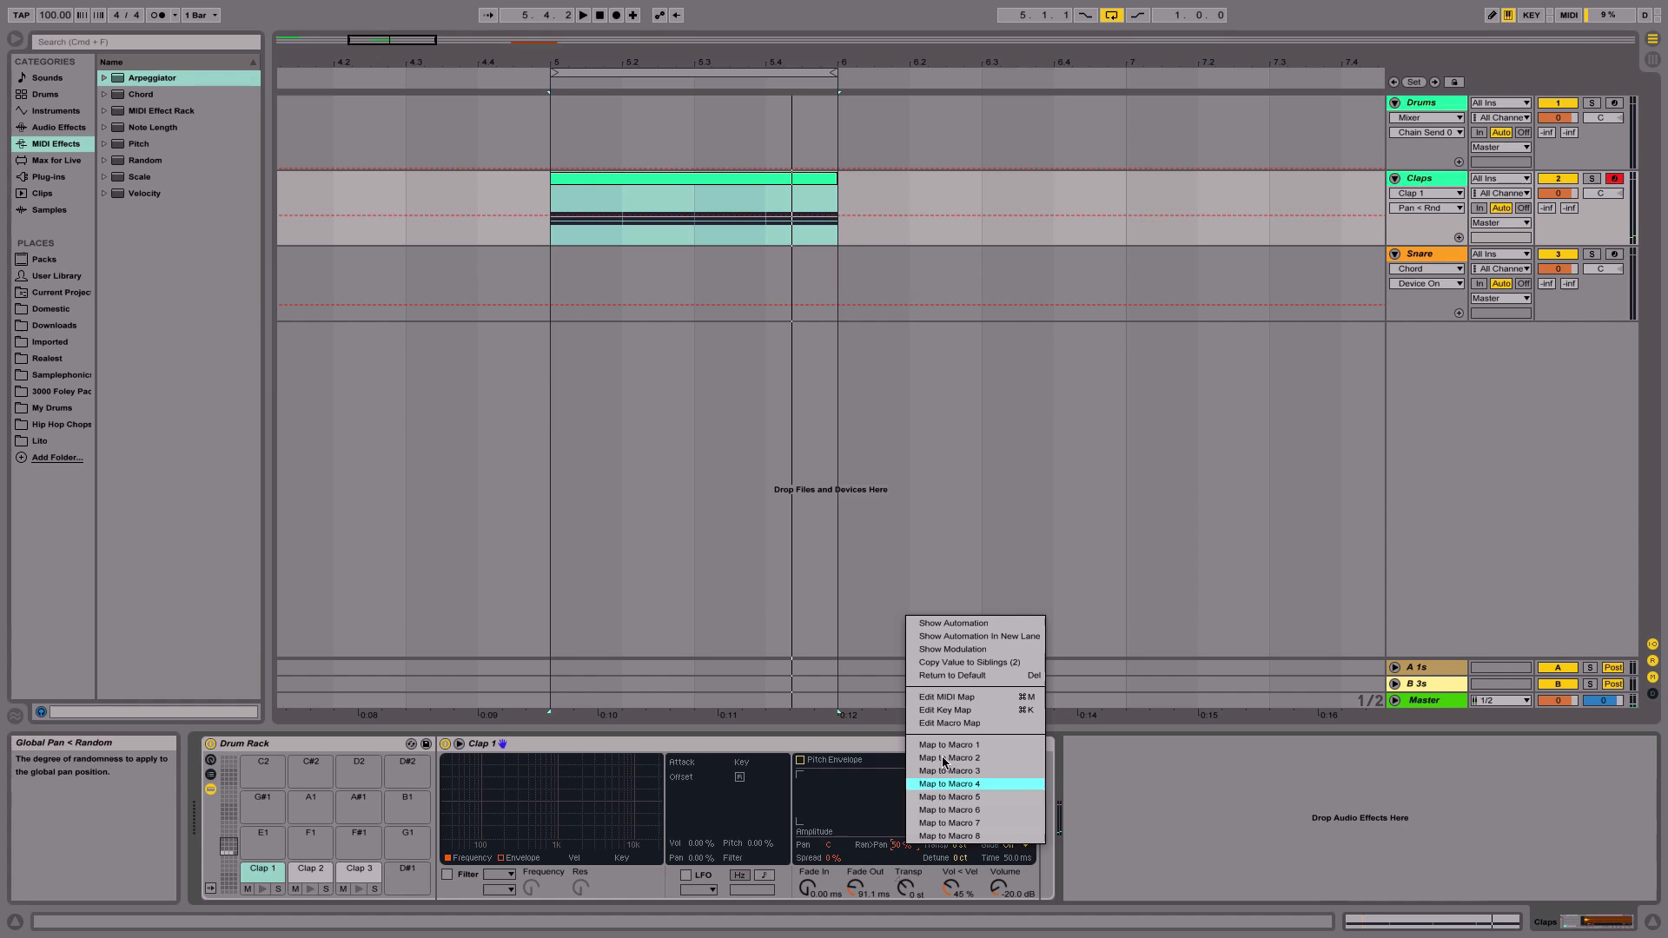
click(984, 663)
key(space)
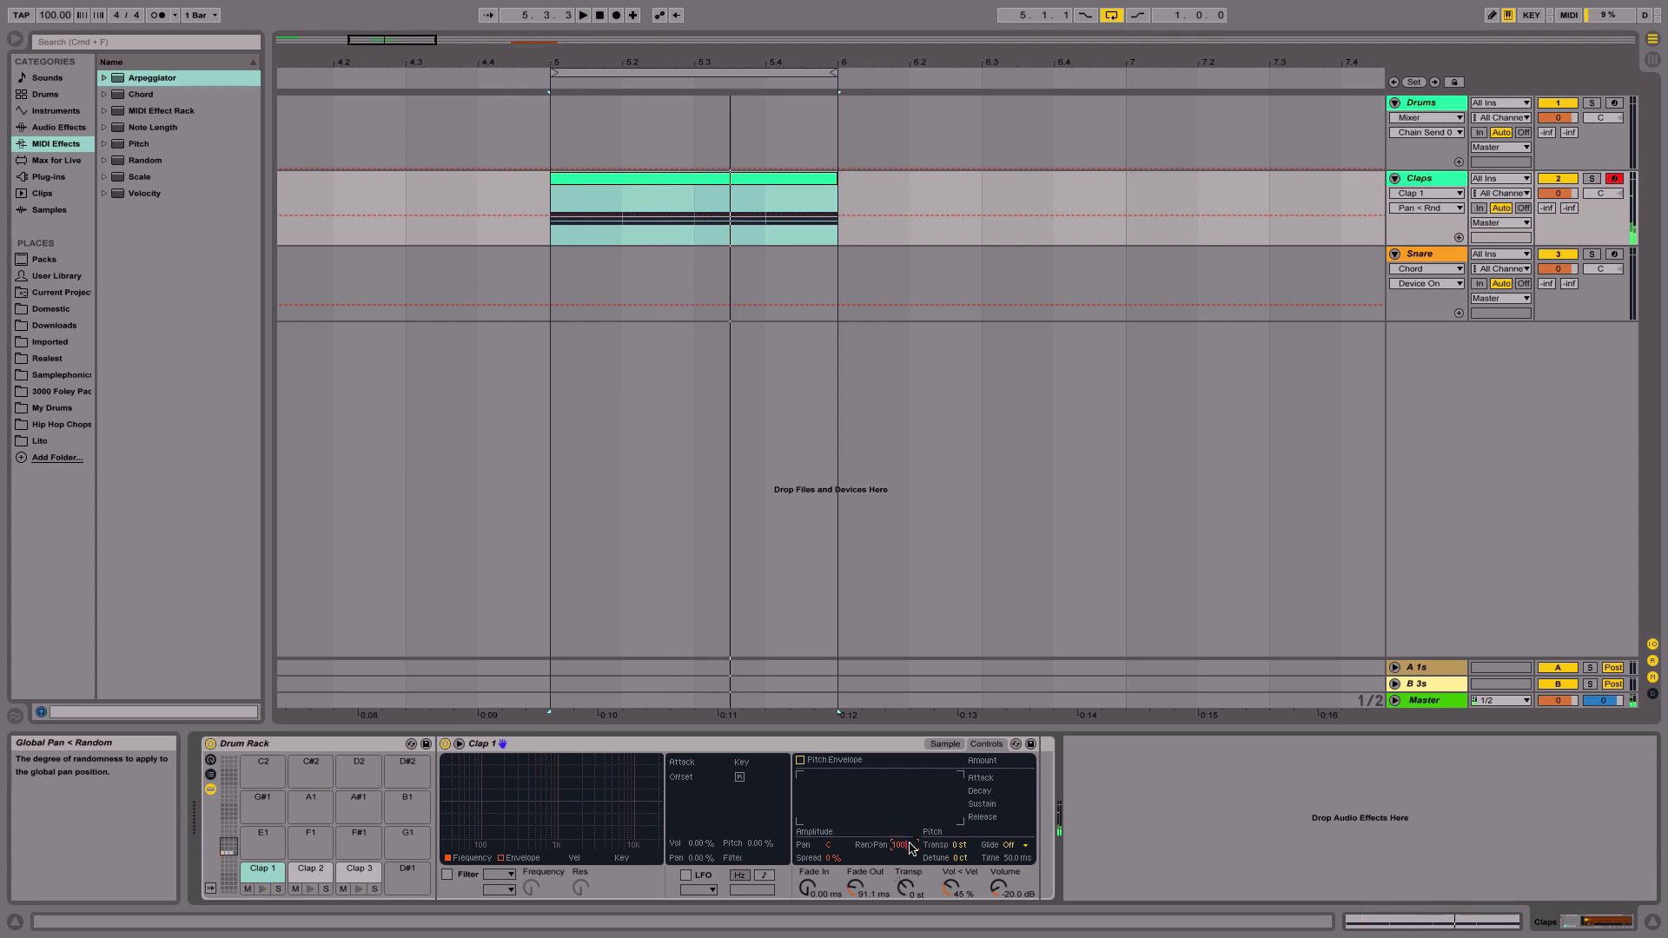
- Copy the random pan amount to the sibling chains once more and restart playback
right_click(909, 845)
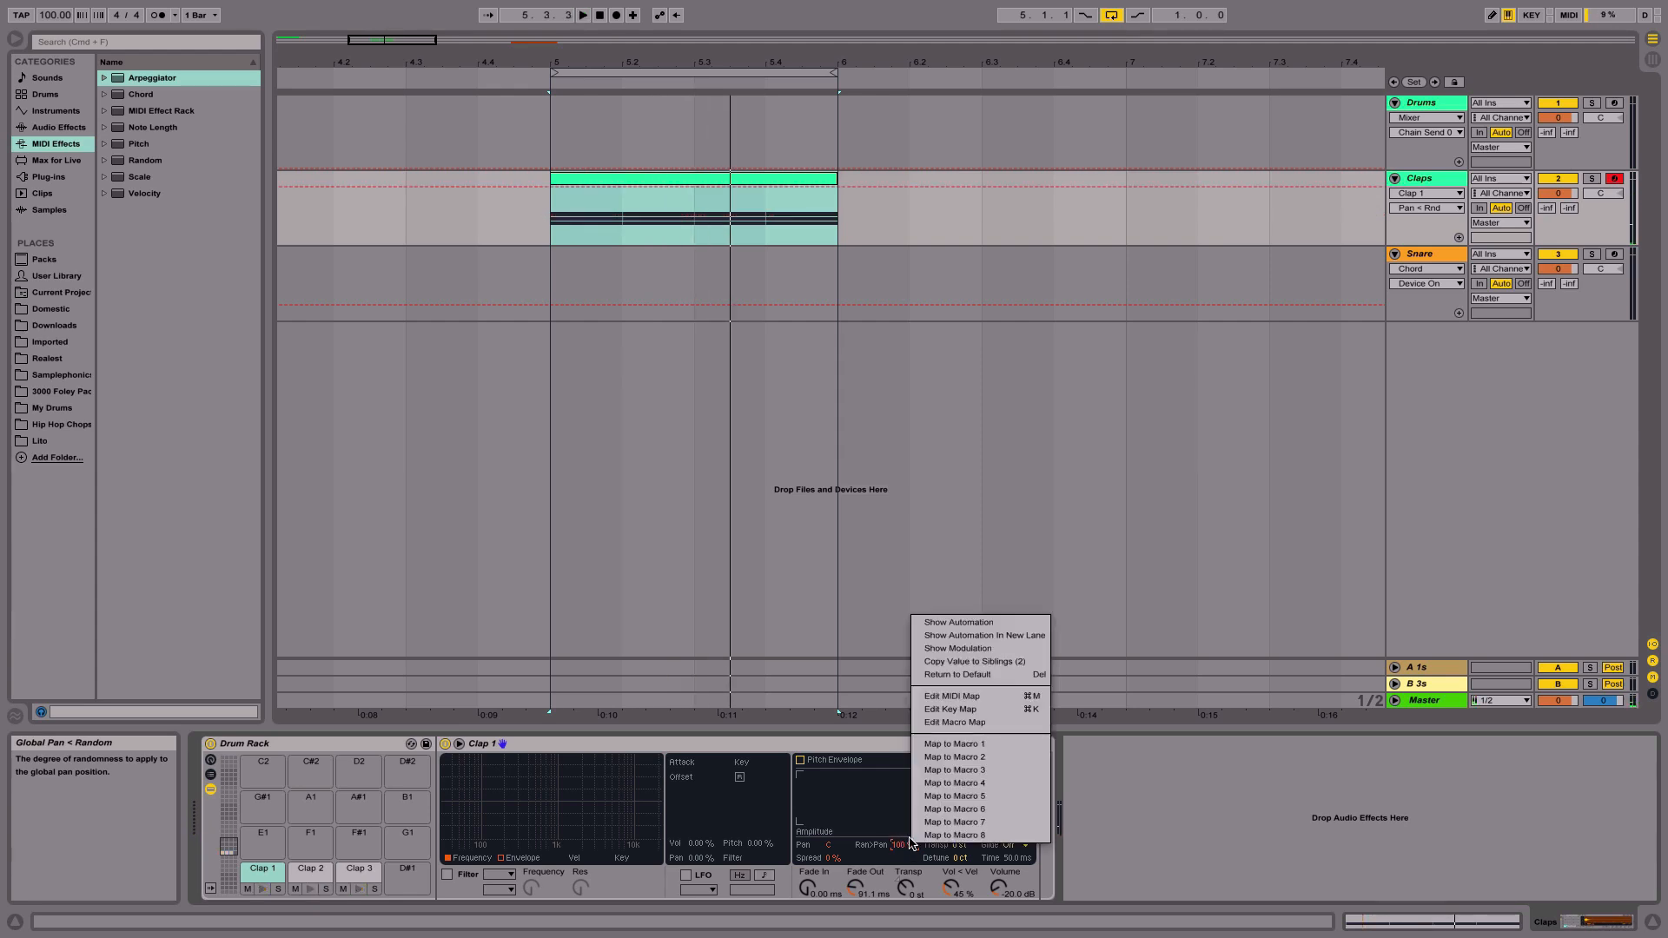
click(989, 663)
key(space)
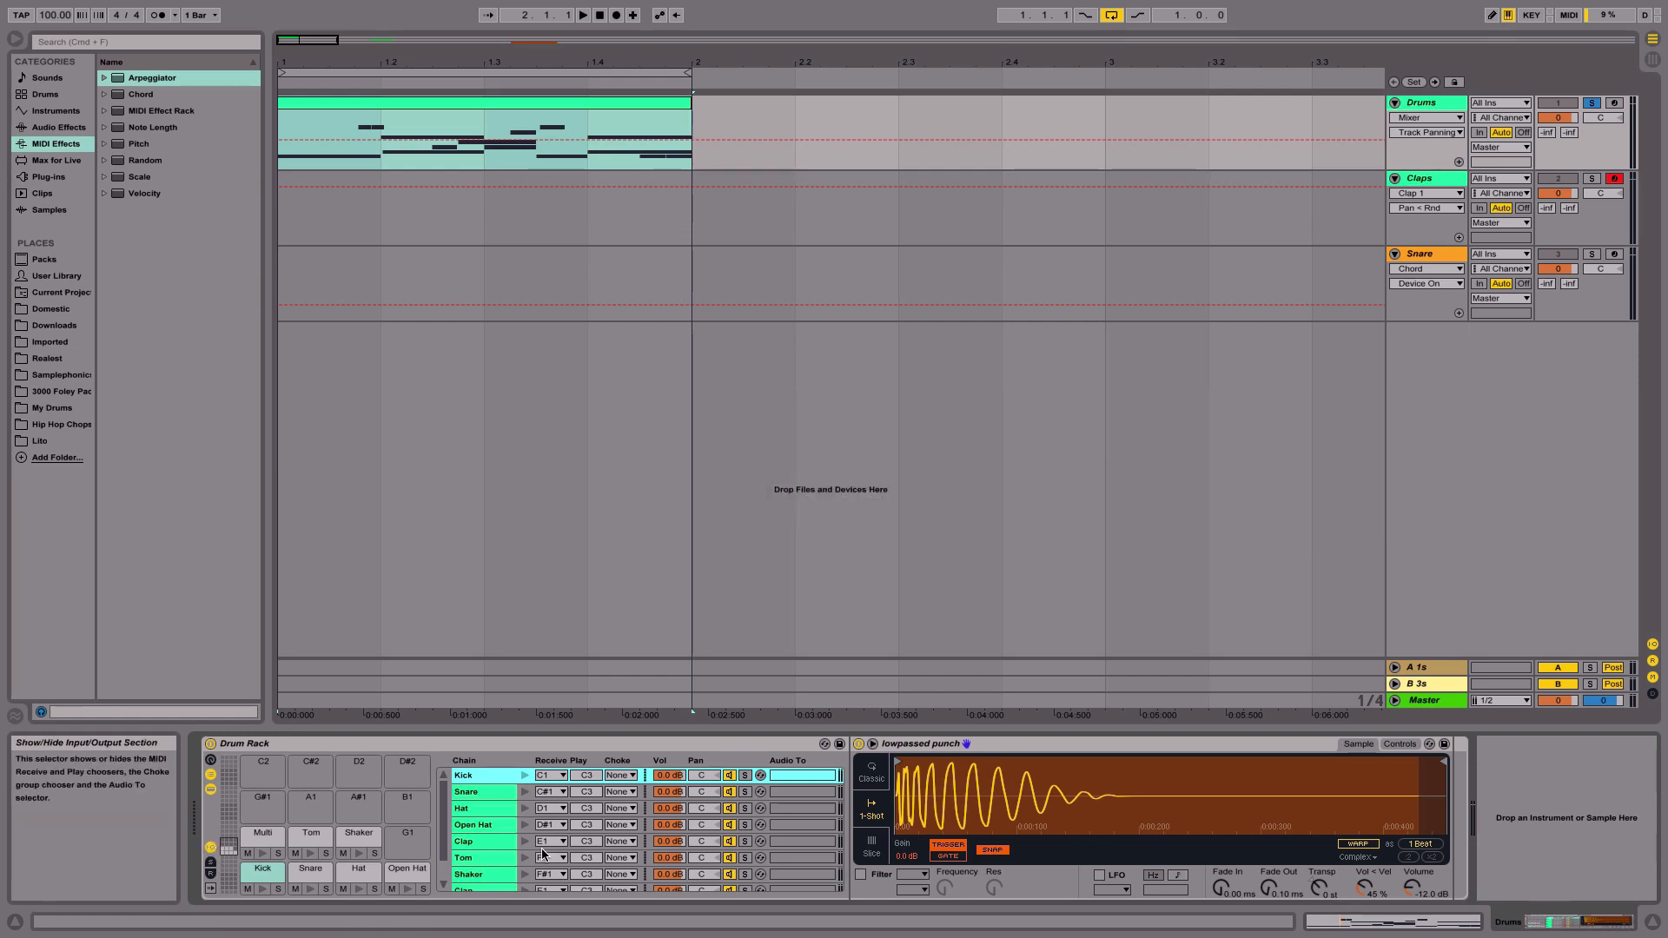
click(618, 776)
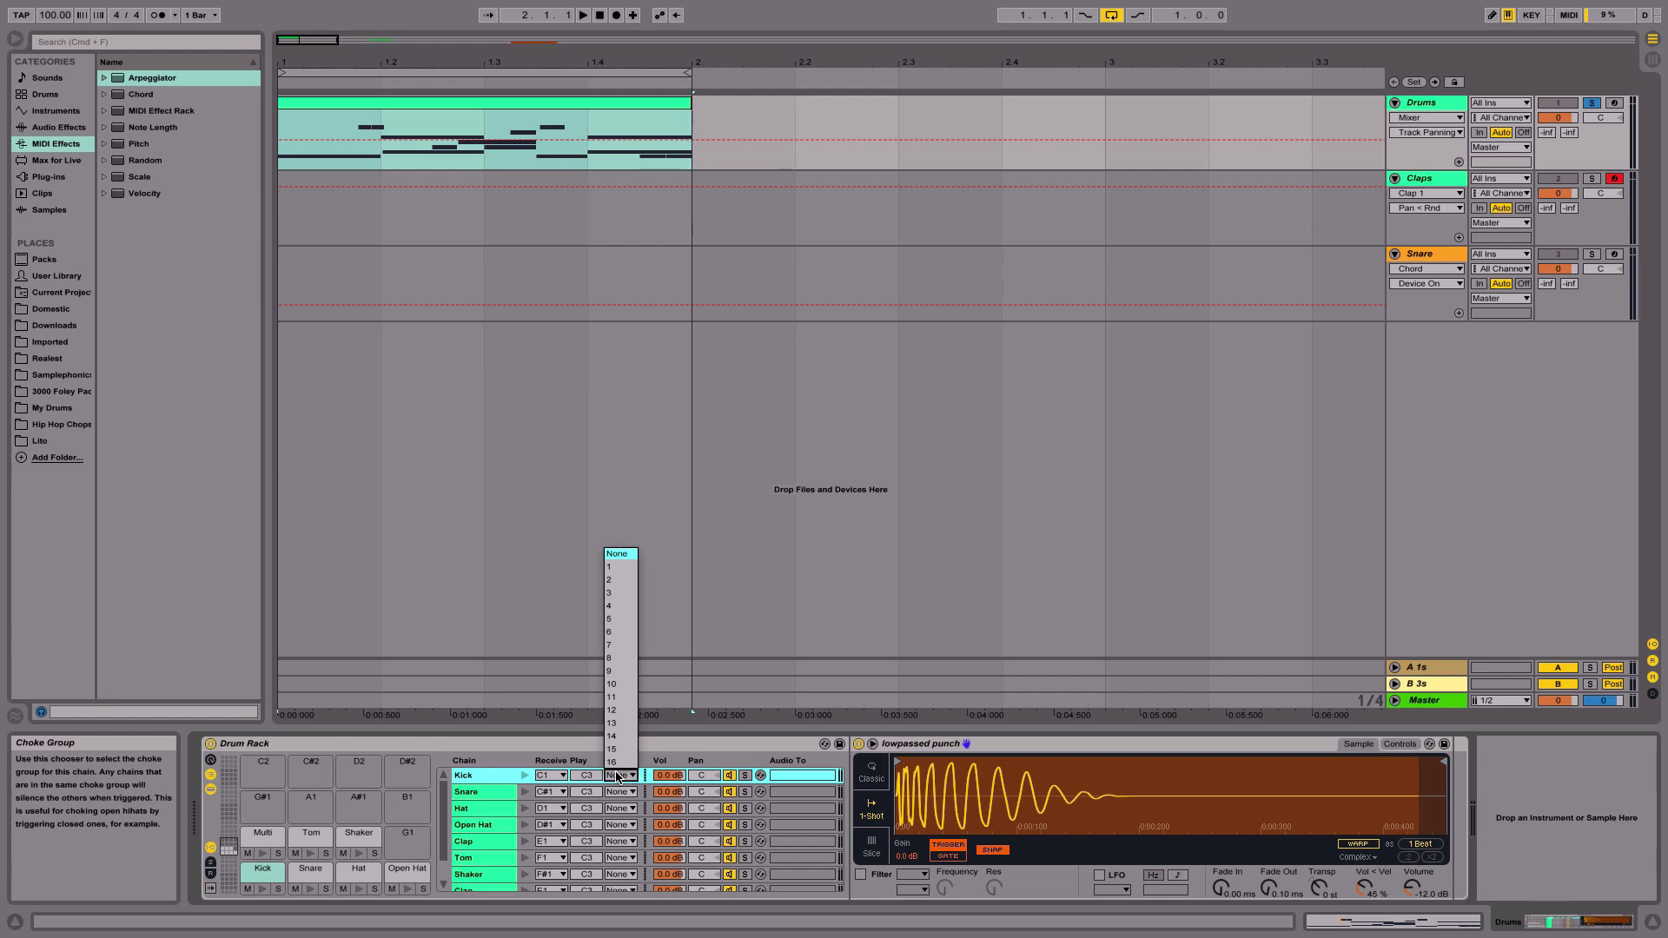
click(622, 556)
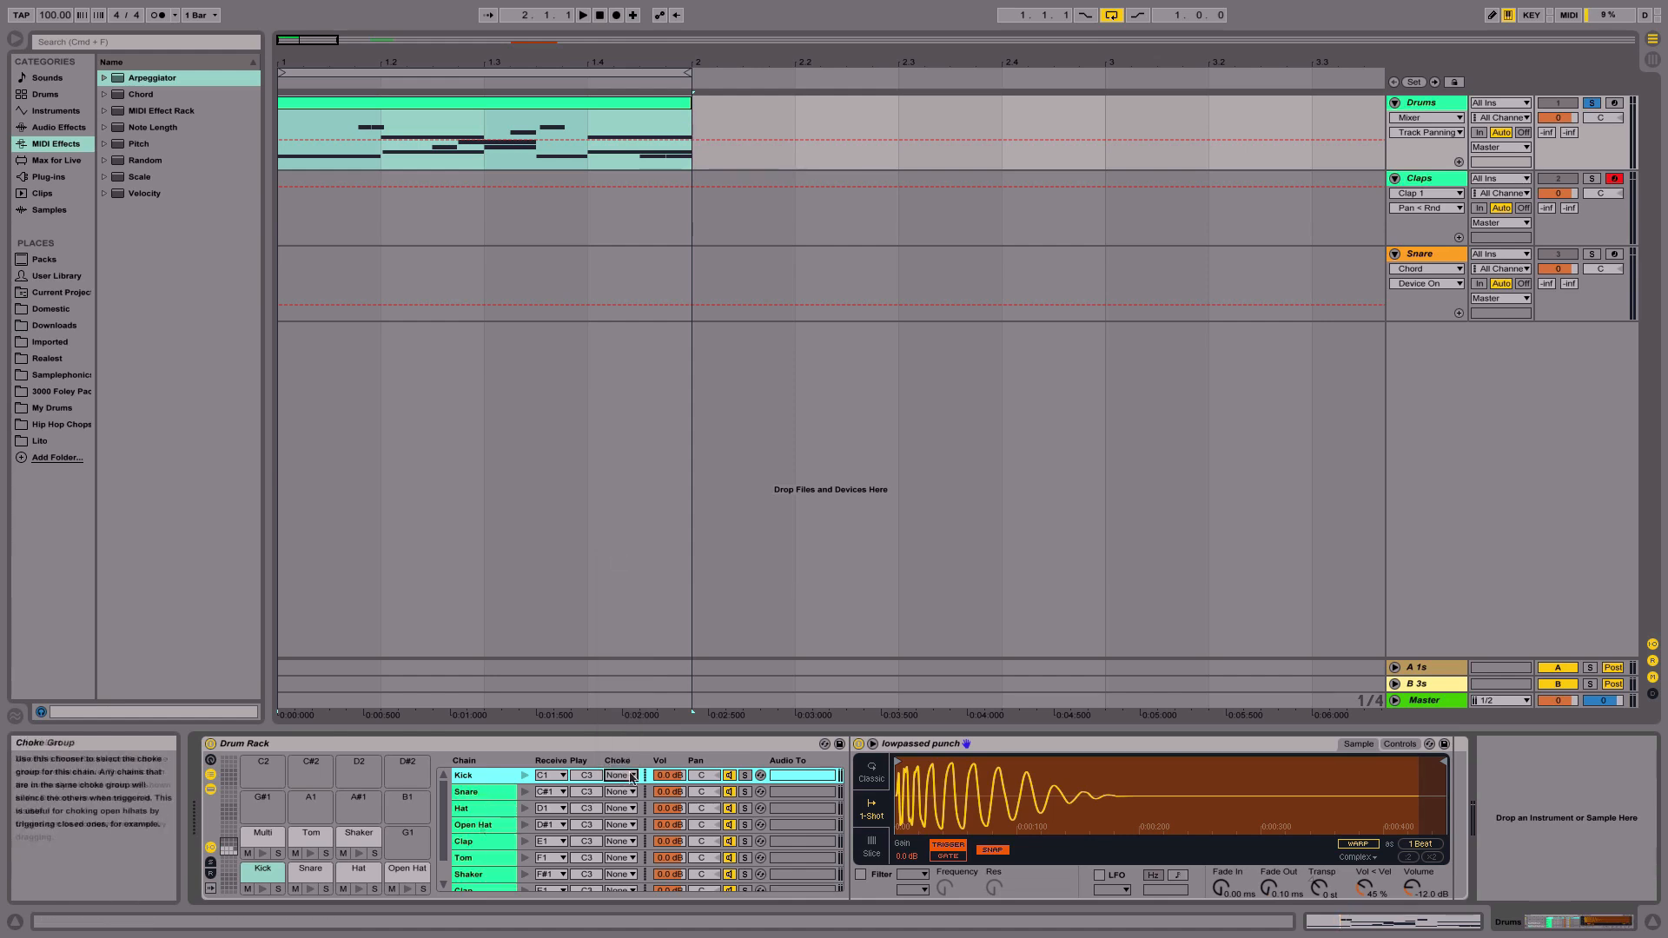
key(shift+Down)
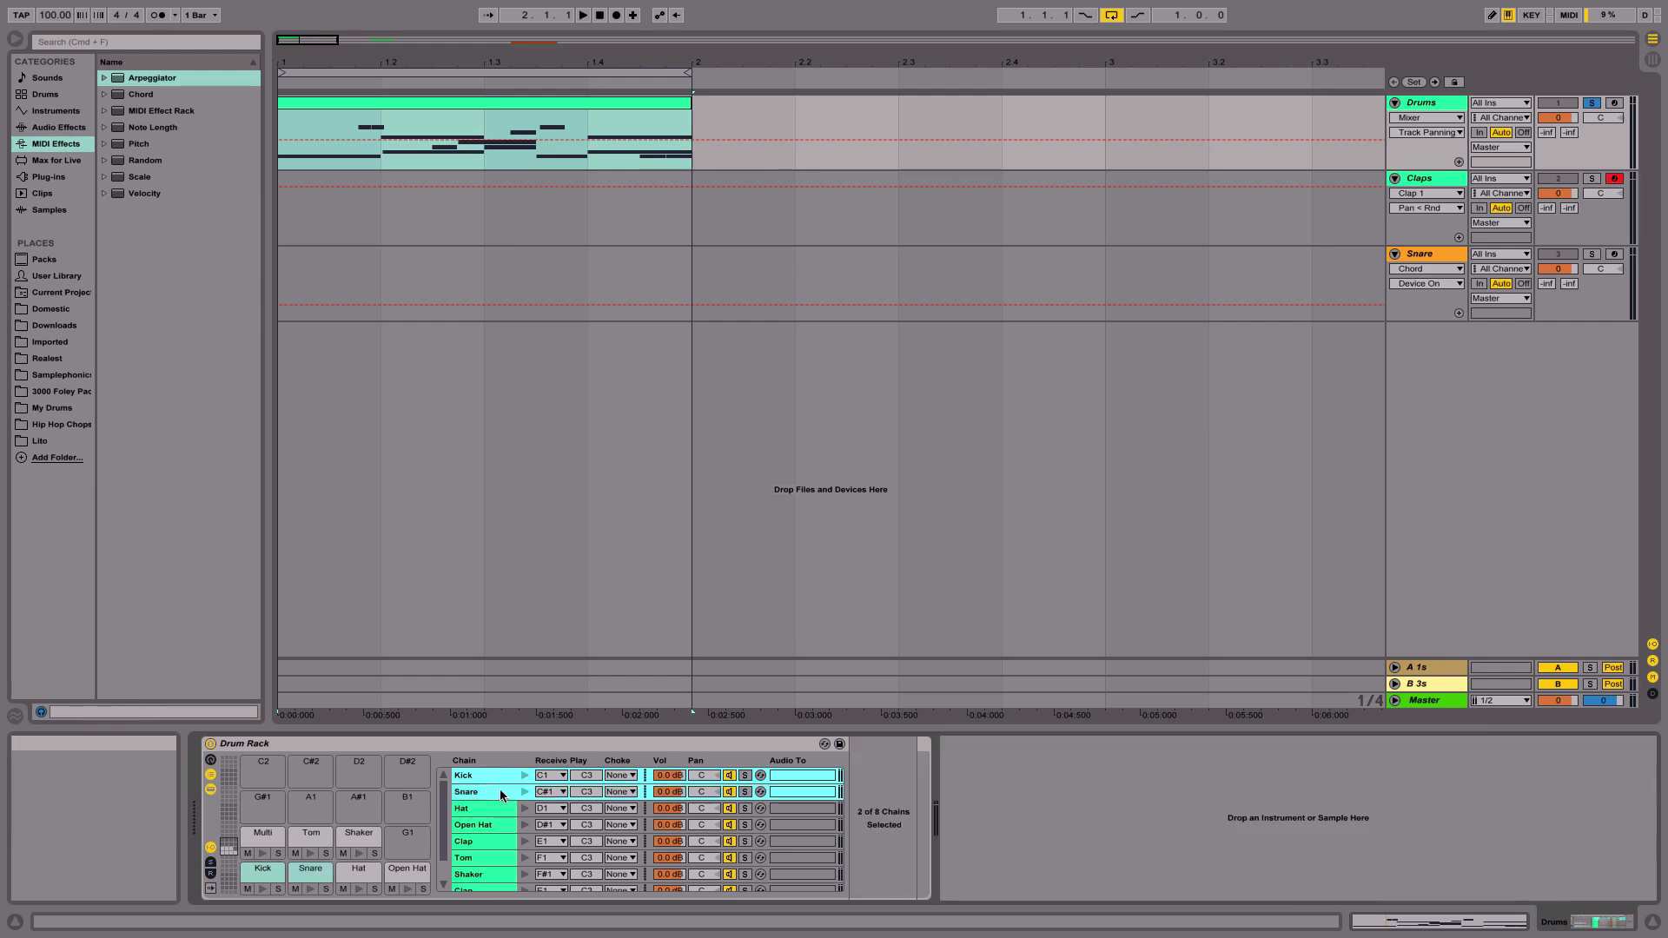
click(630, 776)
click(632, 779)
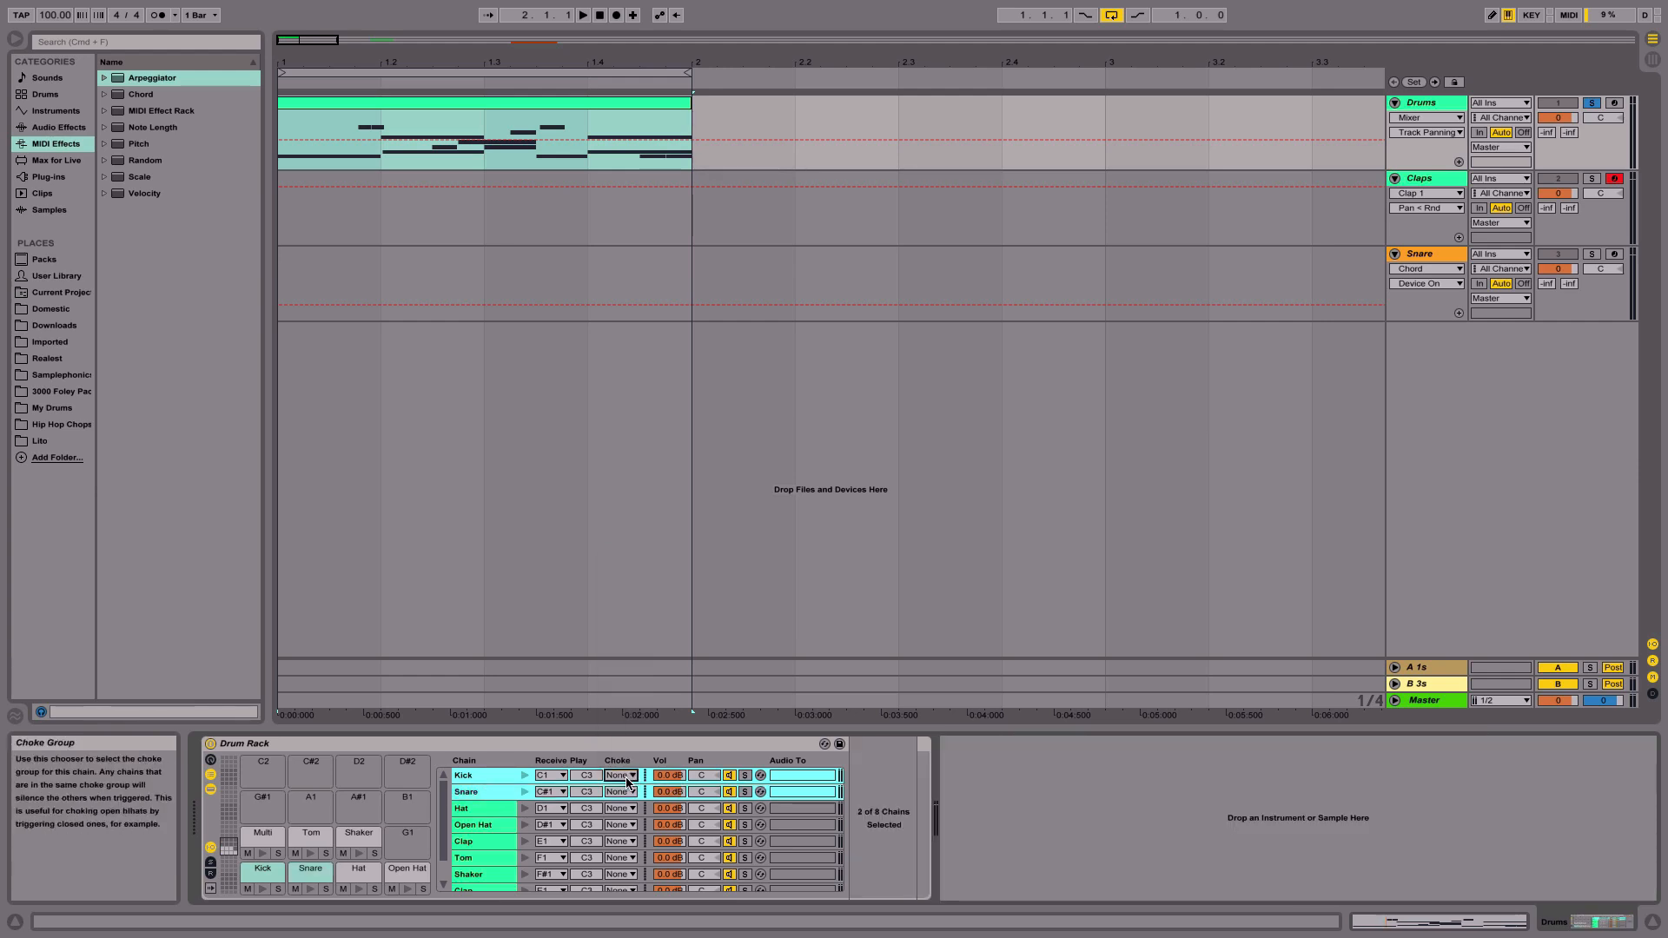
click(492, 782)
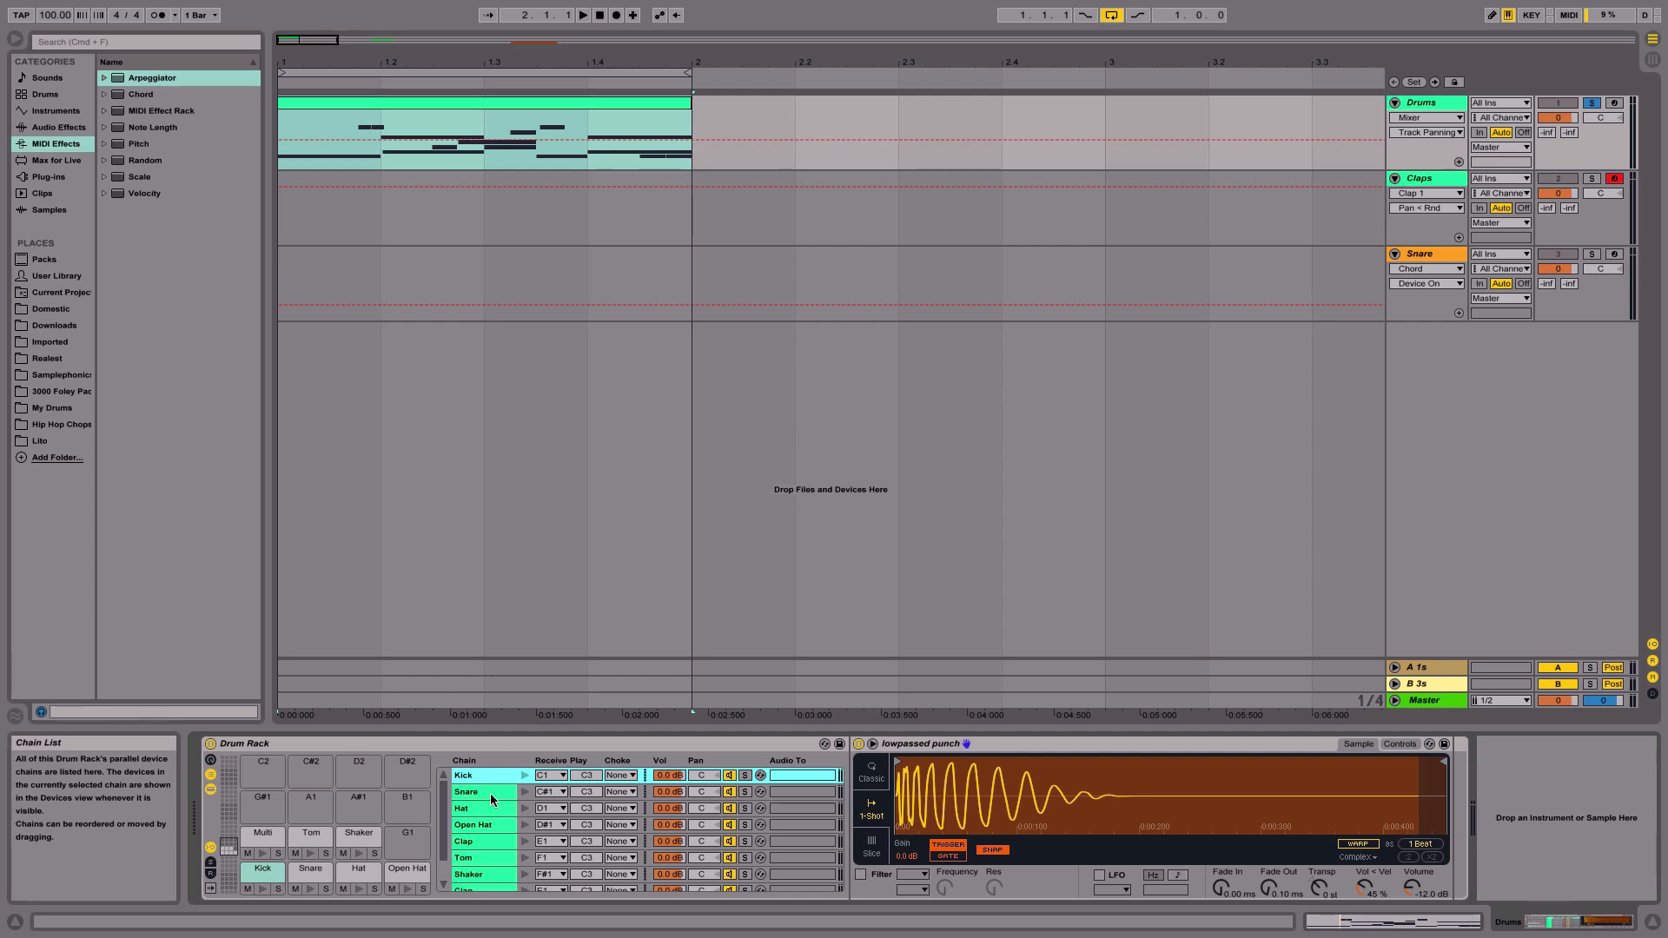
- Select the Hat chain, open the drum clip, select its Hat and Open Hat notes and play them
click(483, 807)
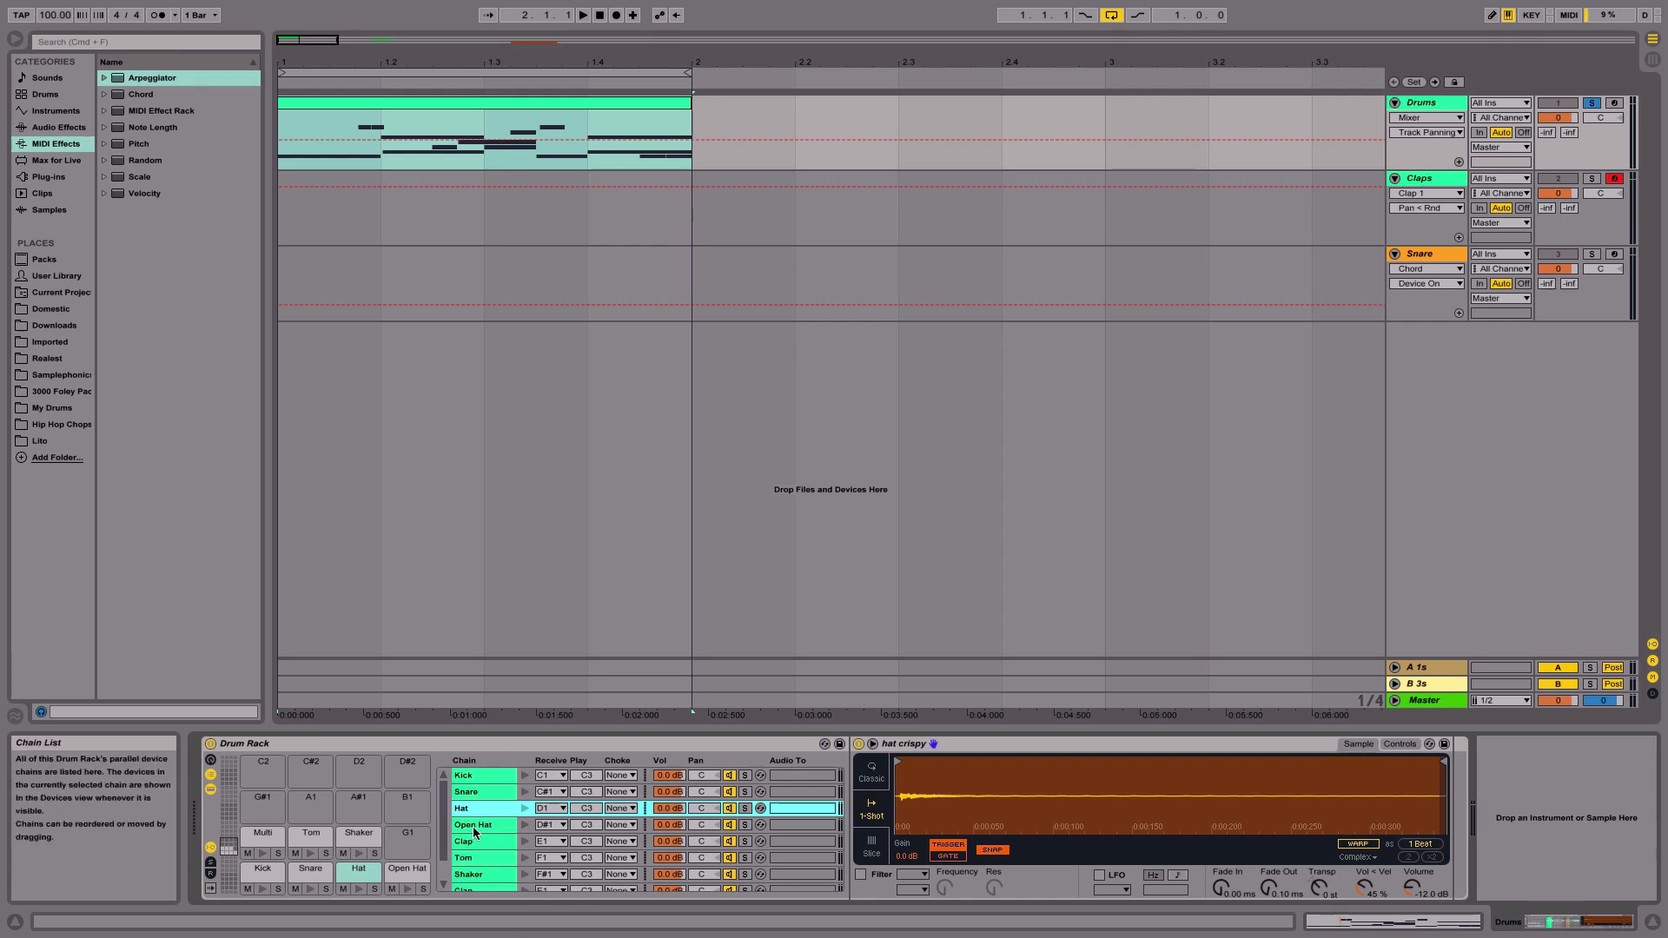
double_click(425, 103)
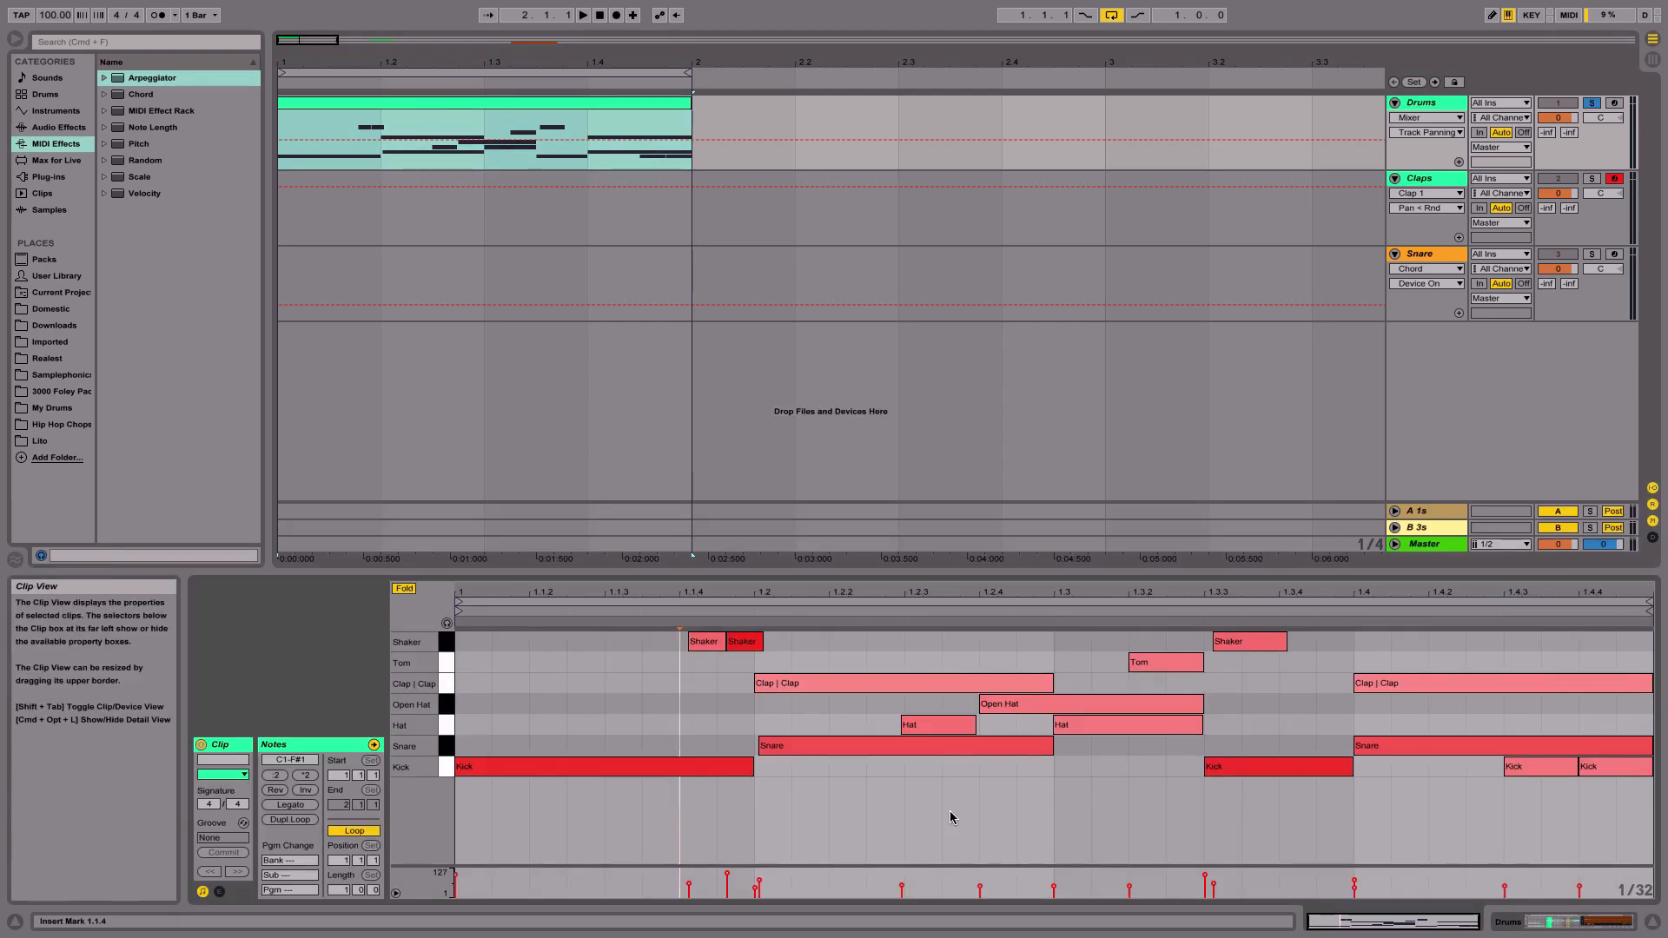
click(1011, 708)
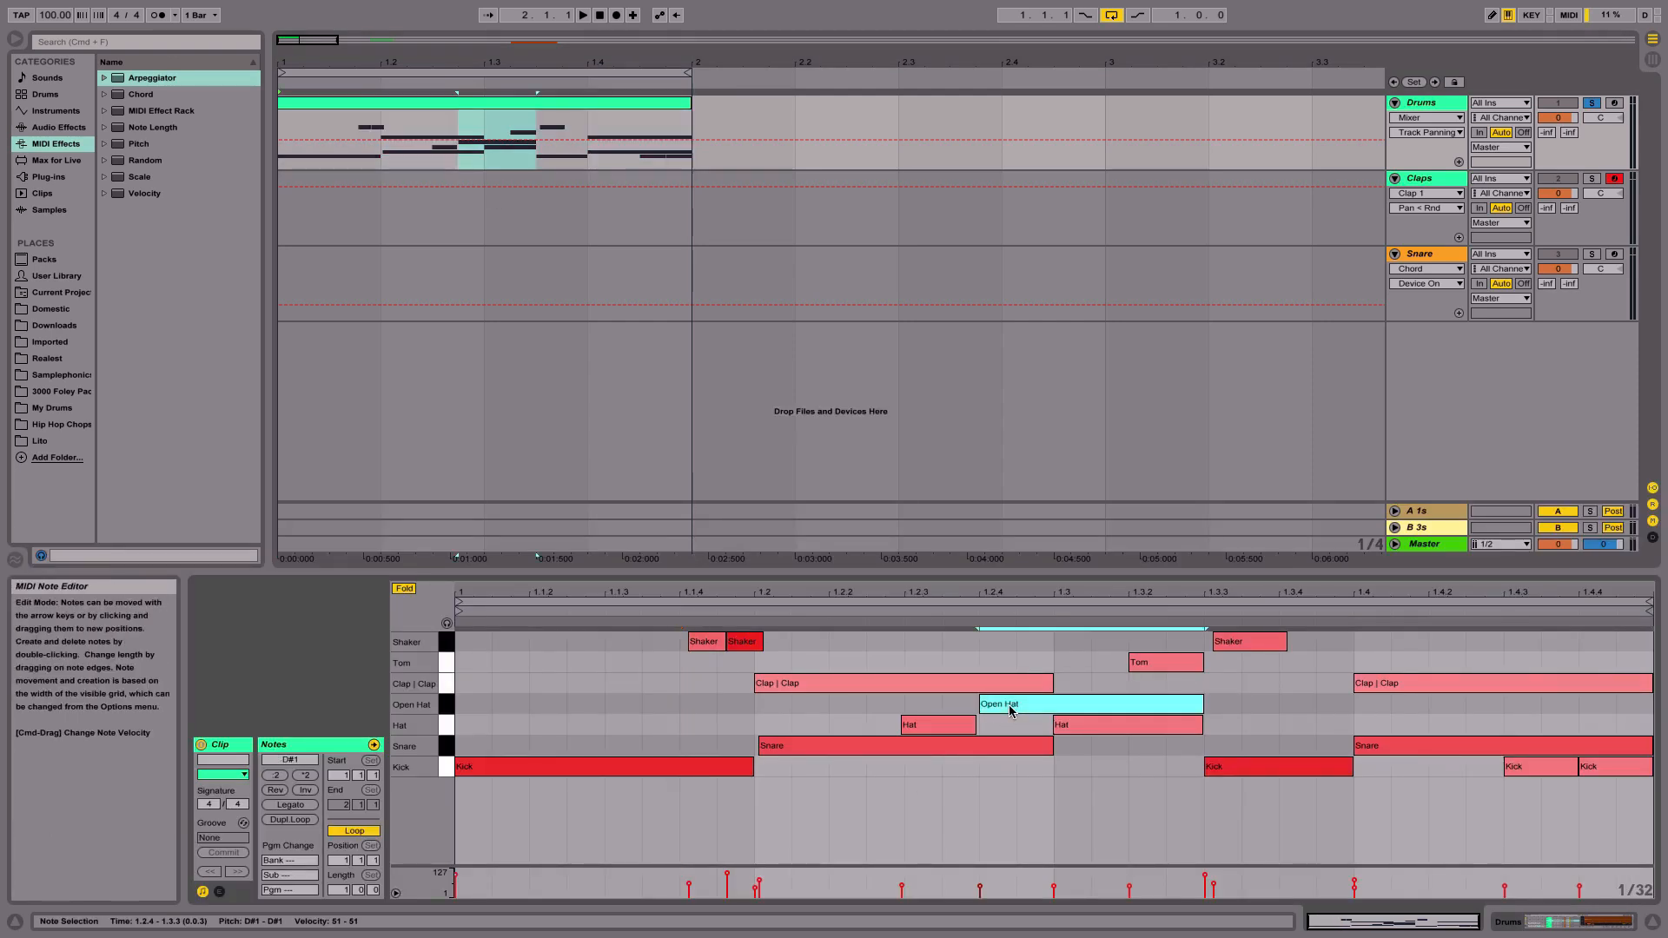
shift+click(1088, 732)
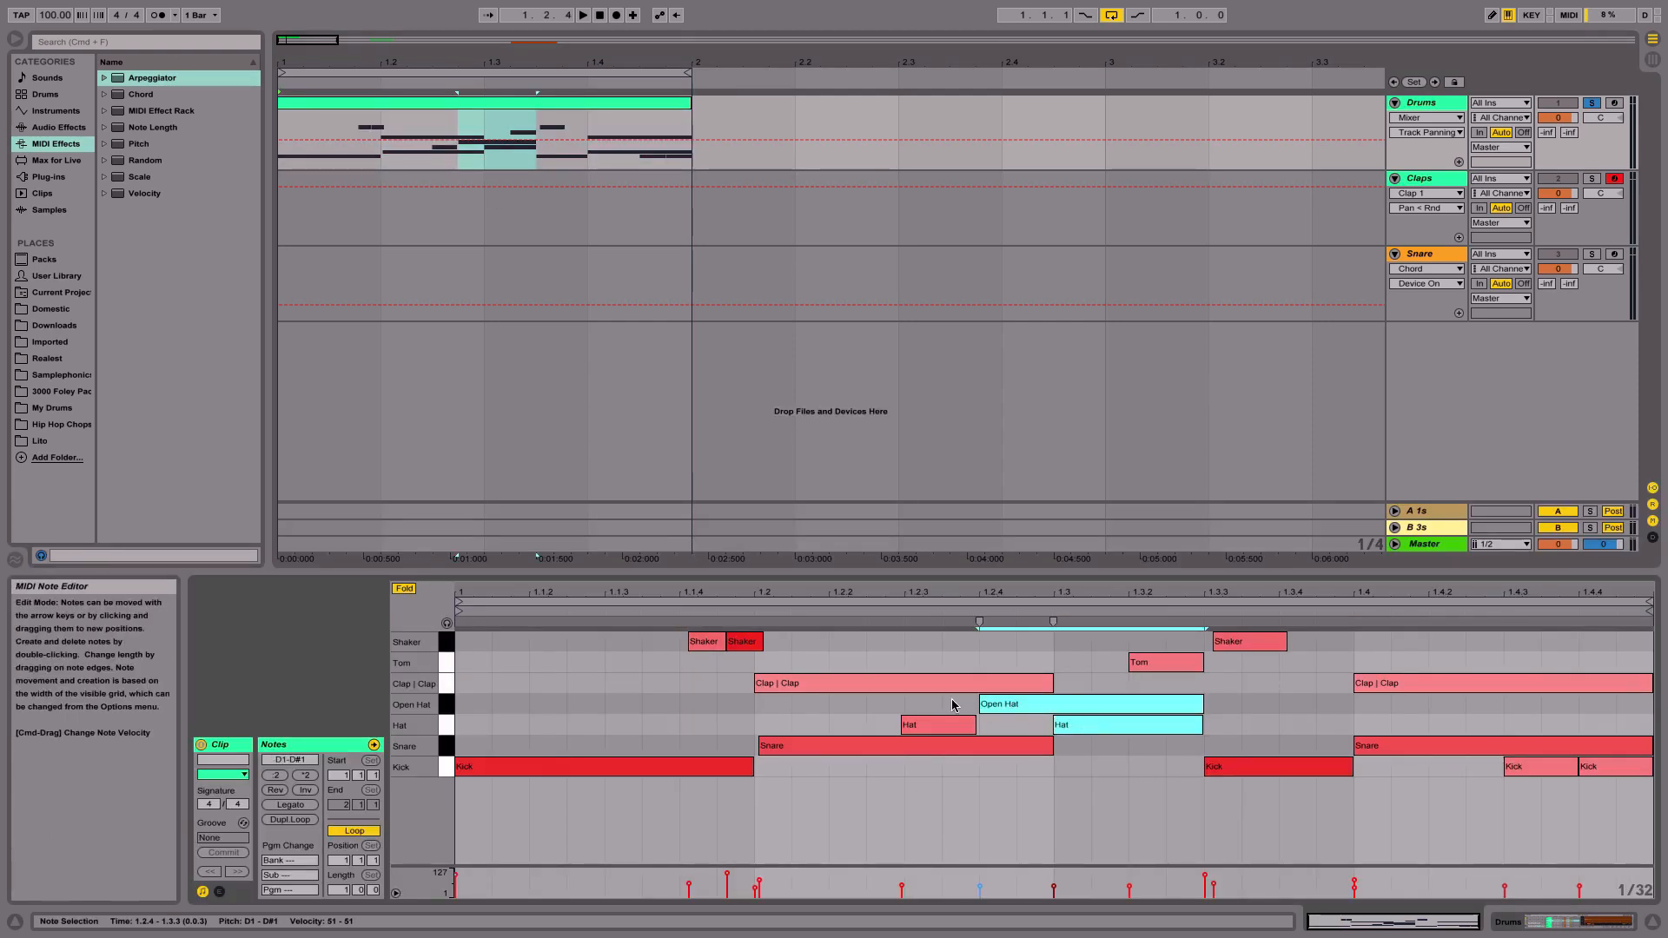
drag(952, 706, 1319, 701)
key(space)
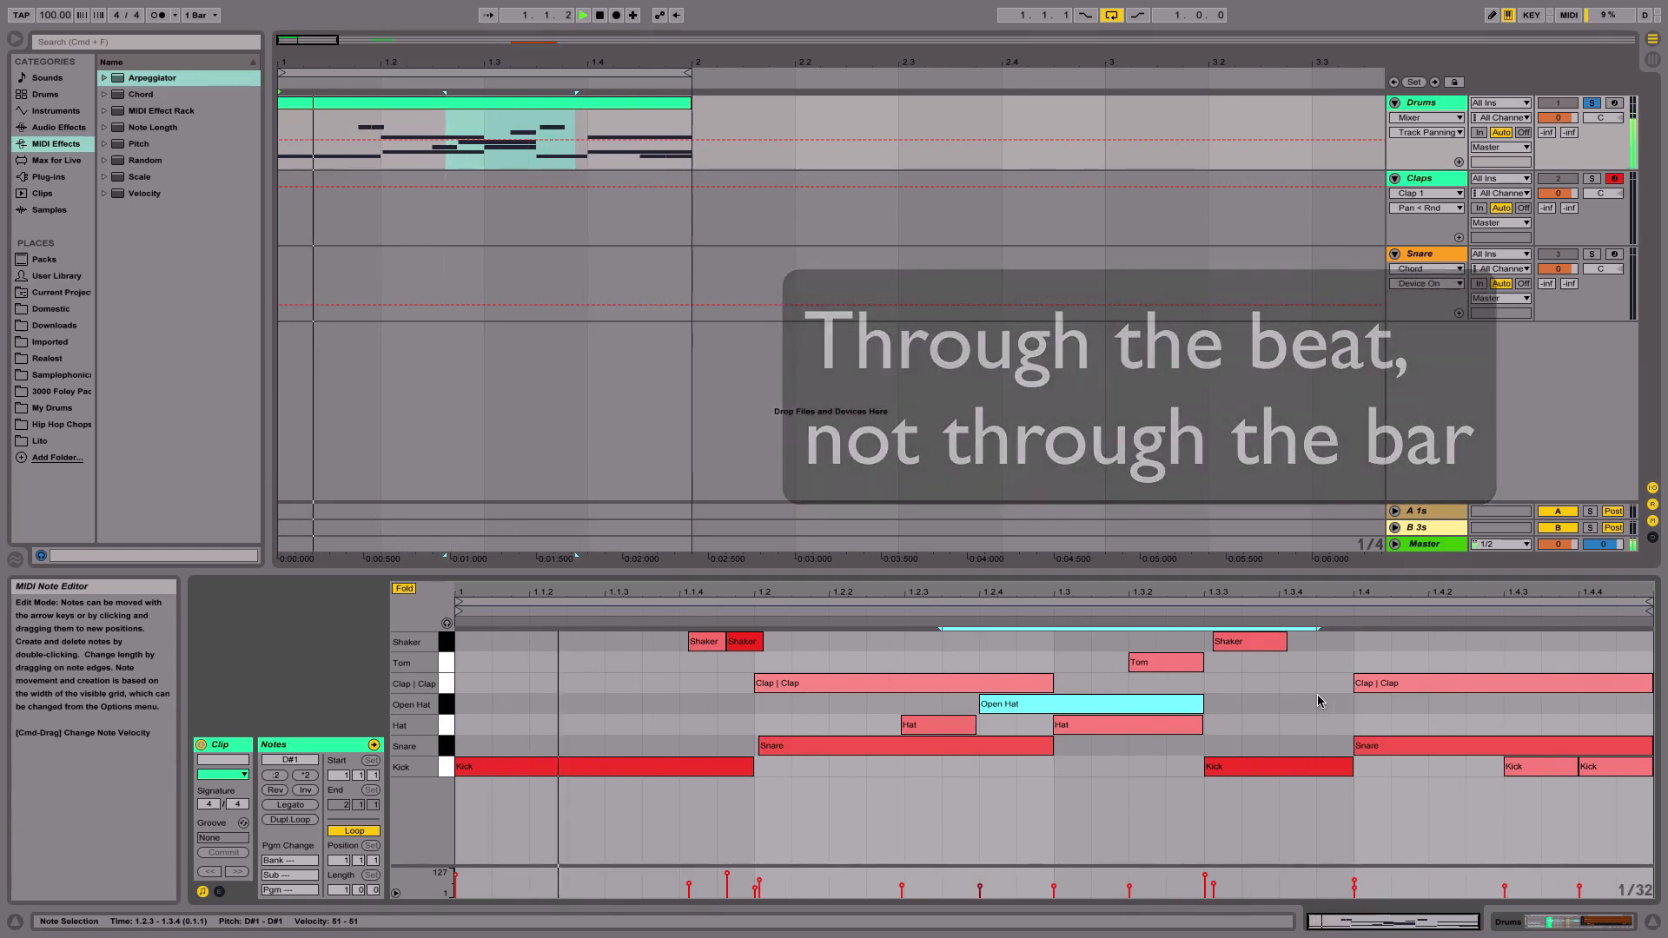
- Add the Open Hat chain to the selection and assign both hat chains to choke group 1
click(1521, 926)
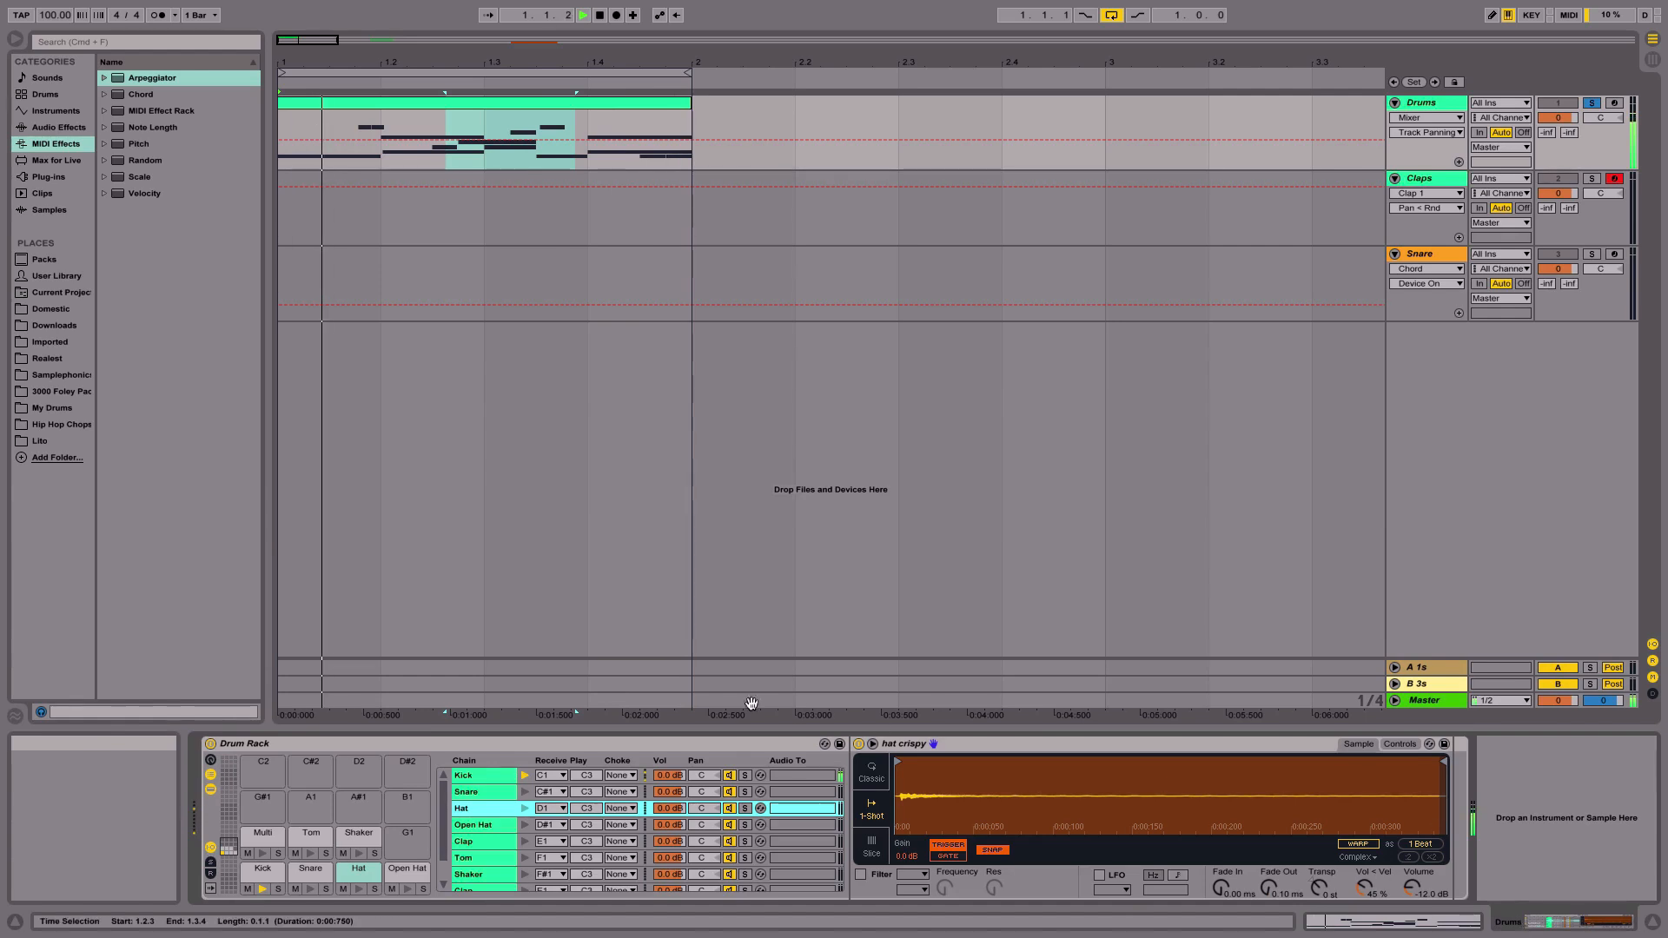
shift+click(473, 826)
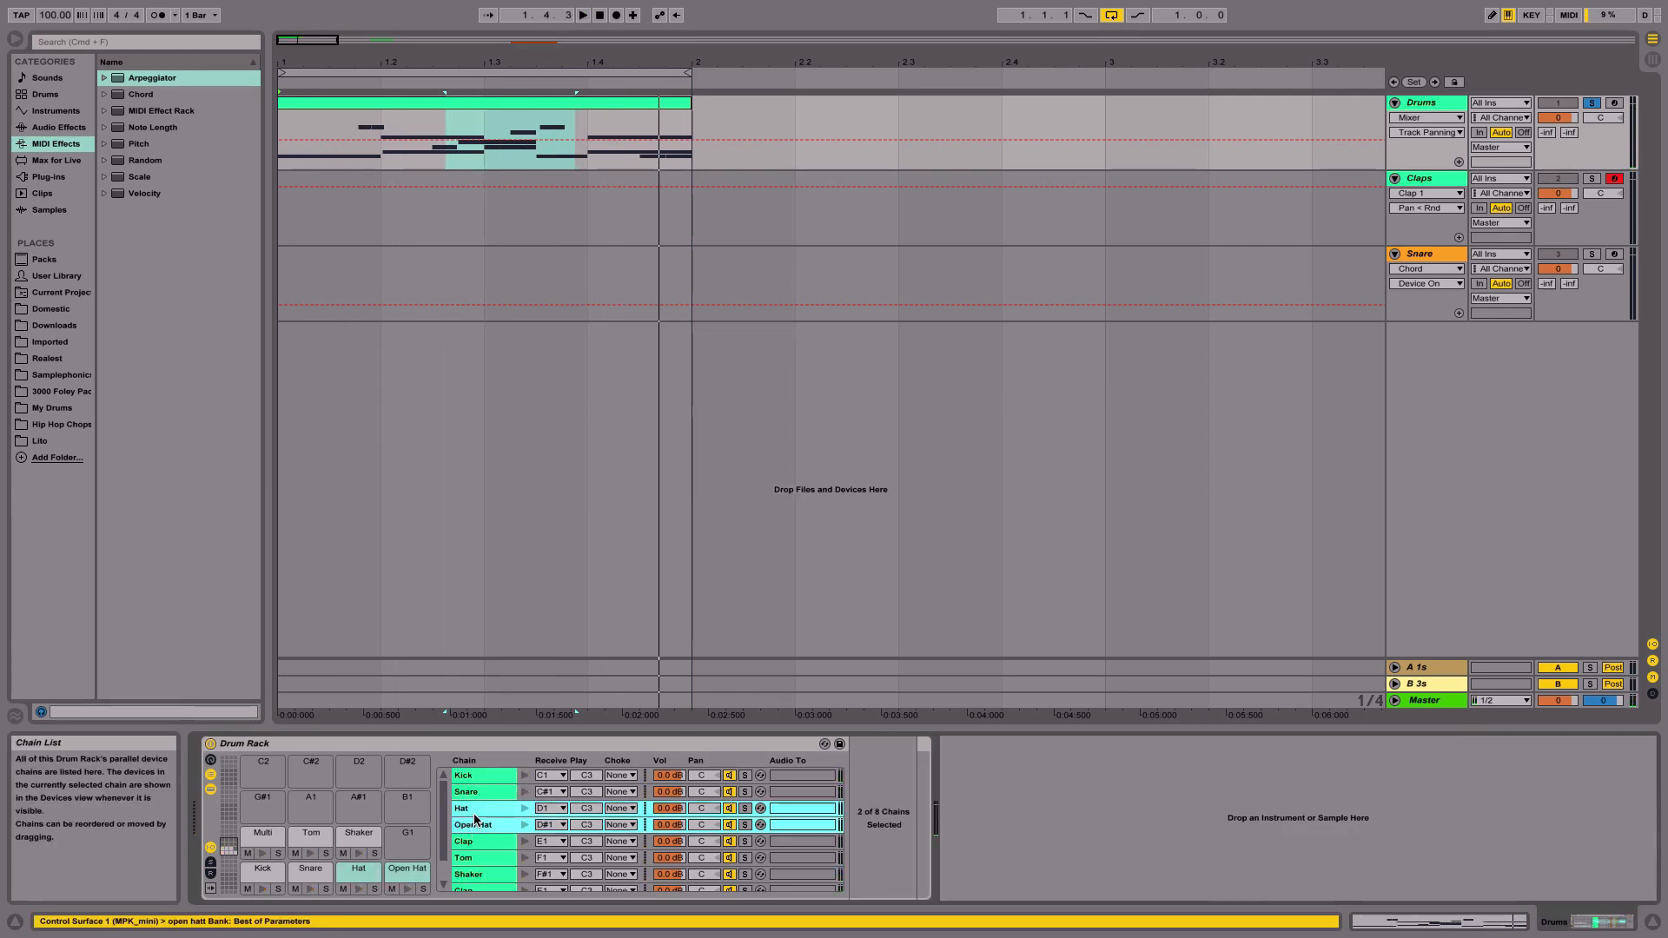
click(628, 814)
click(625, 610)
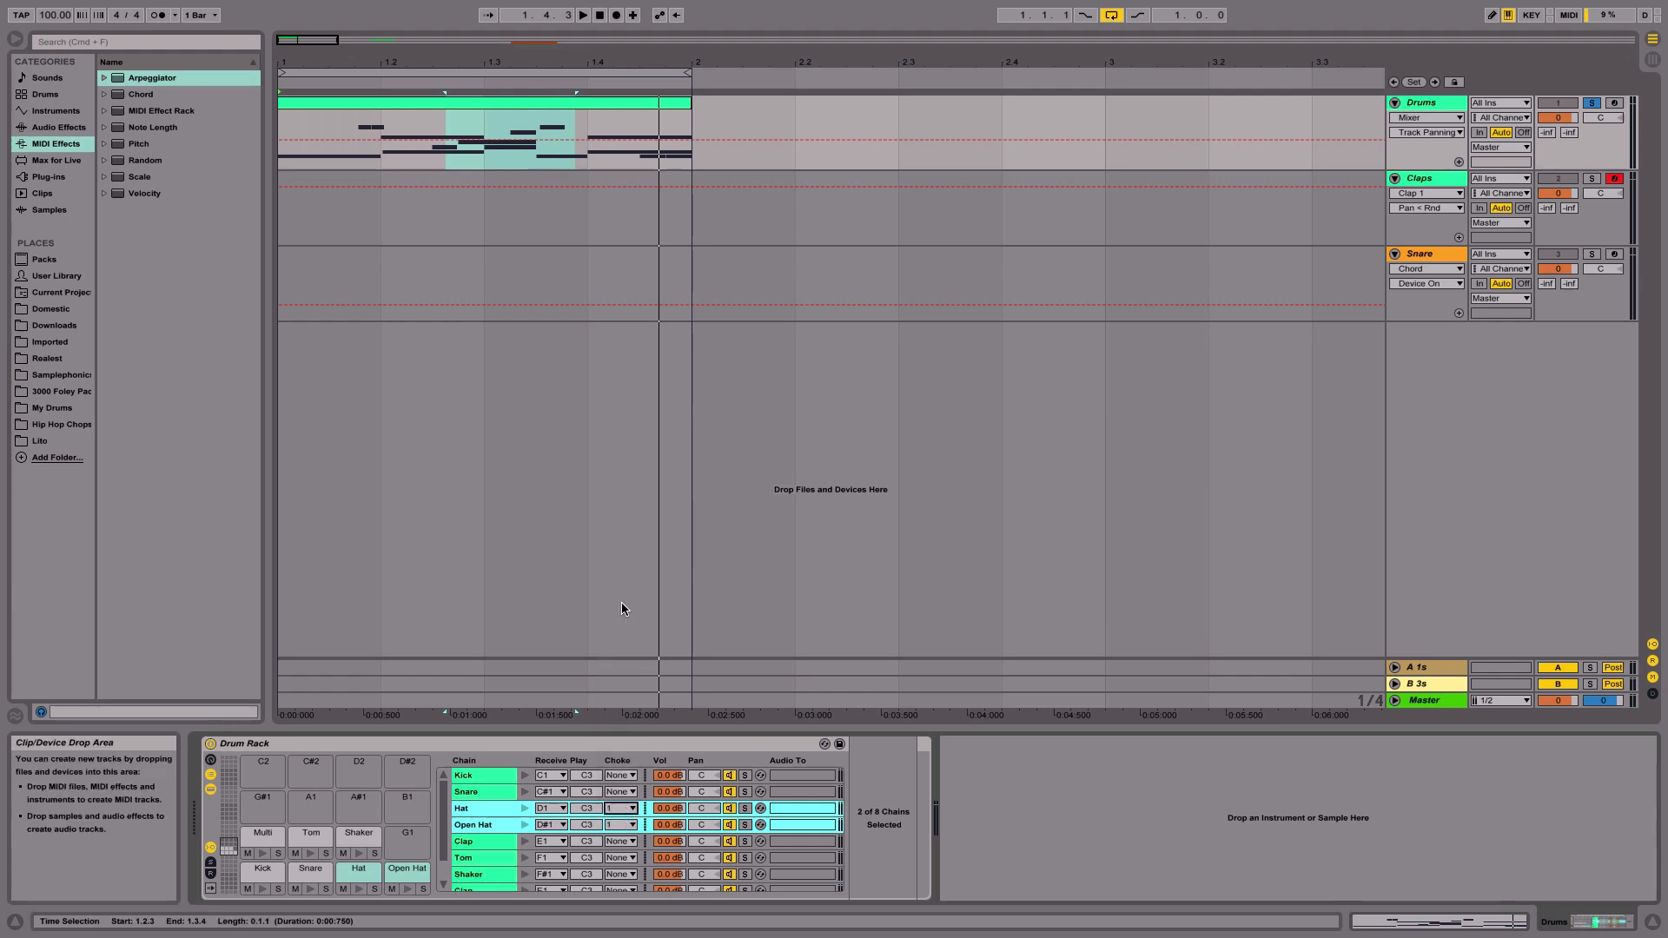
- Open the drum clip and play it from the start to audition the choked hats
double_click(471, 103)
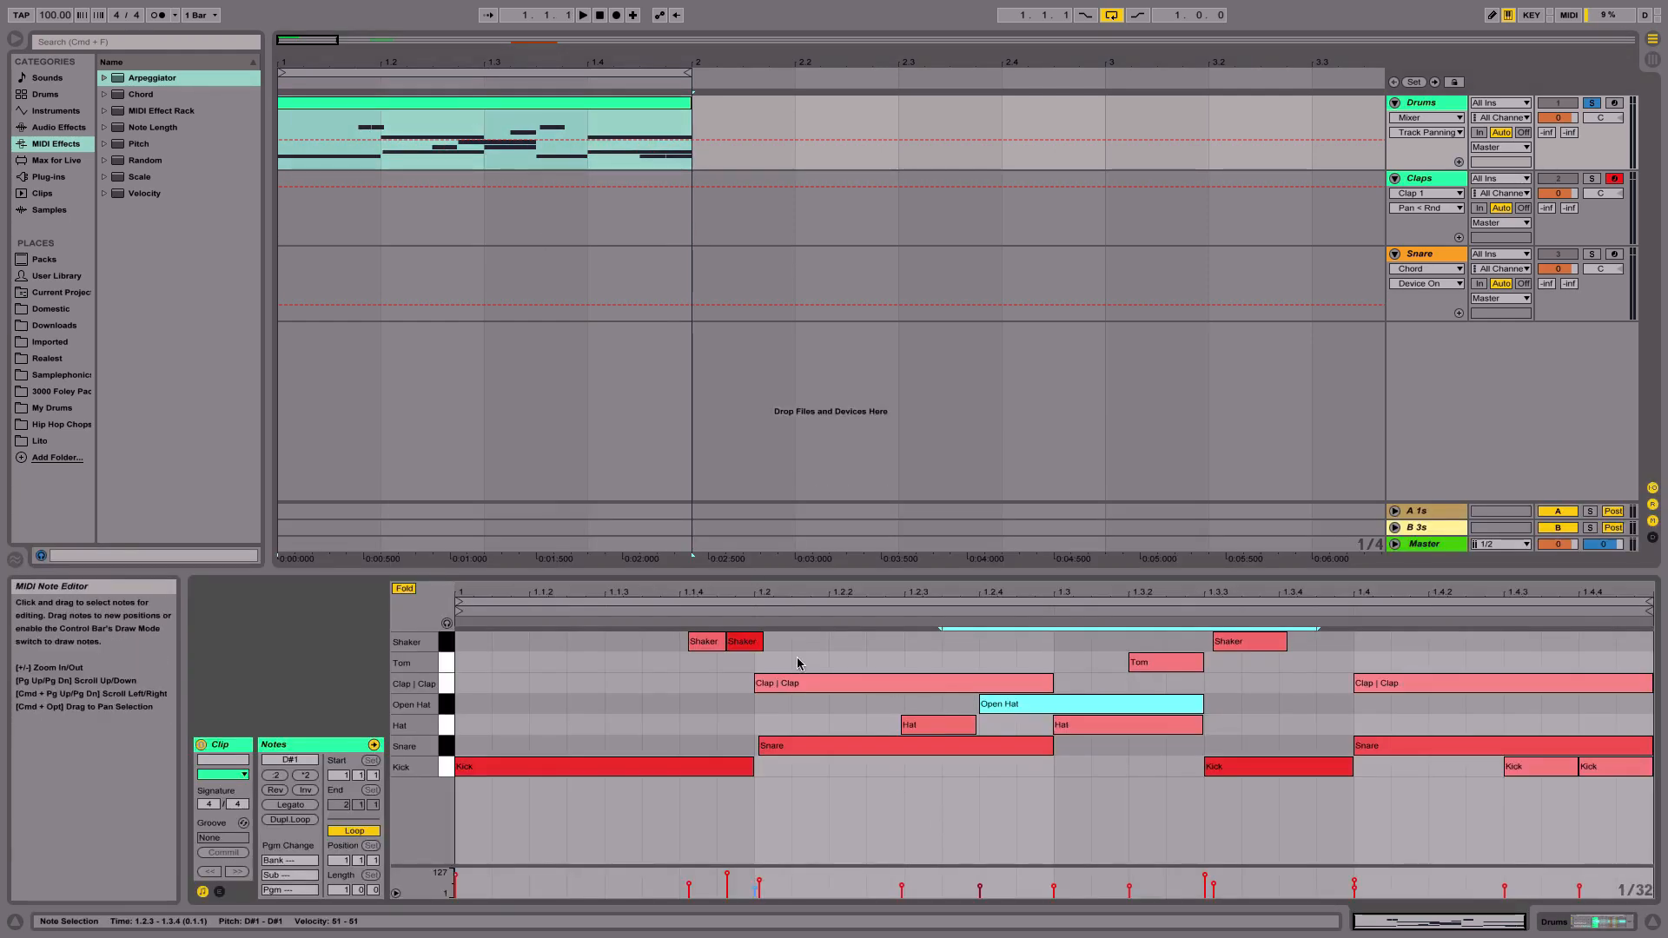
click(612, 674)
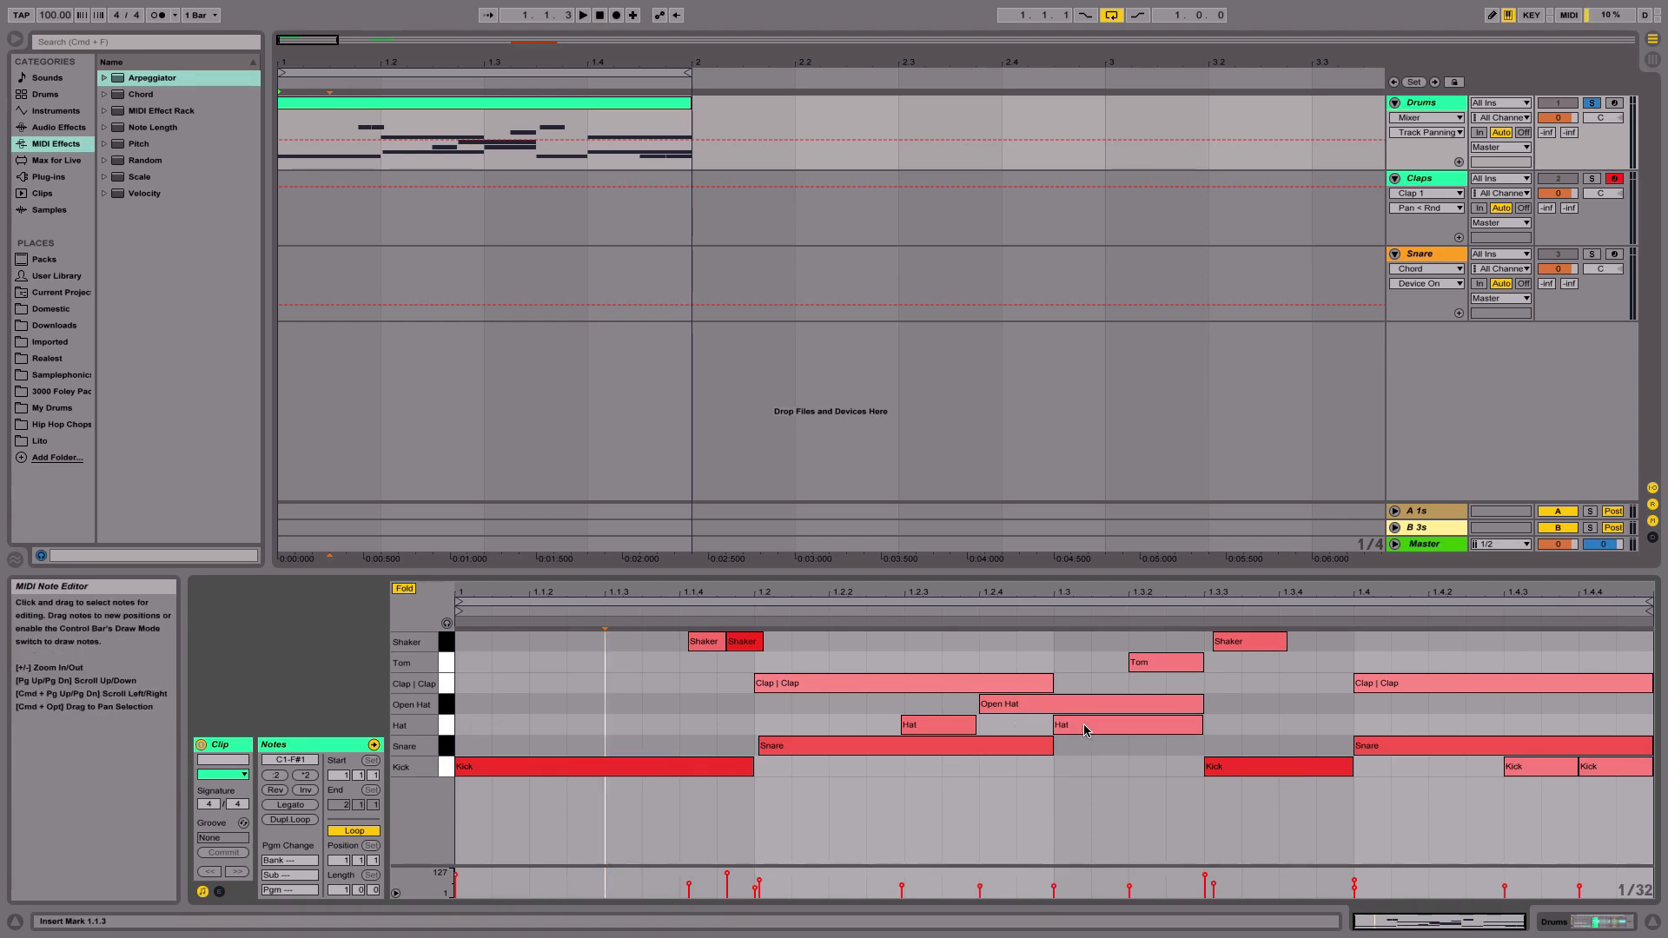
key(space)
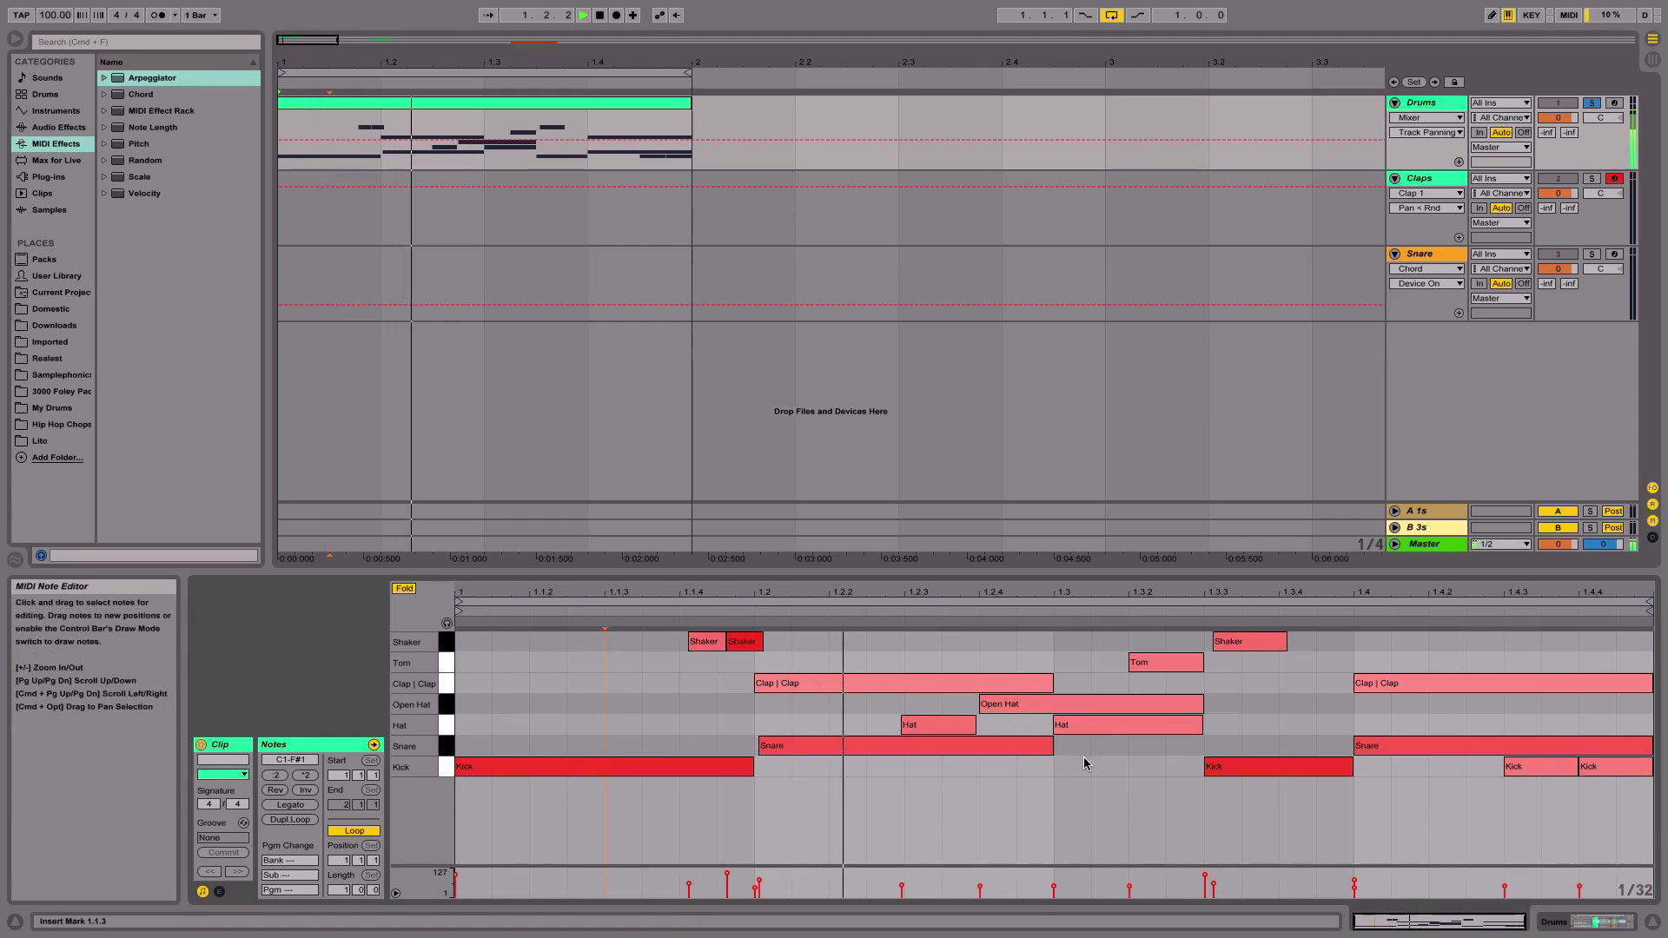
- Solo the Open Hat and Hat pads and play the drum clip
key(shift+Tab)
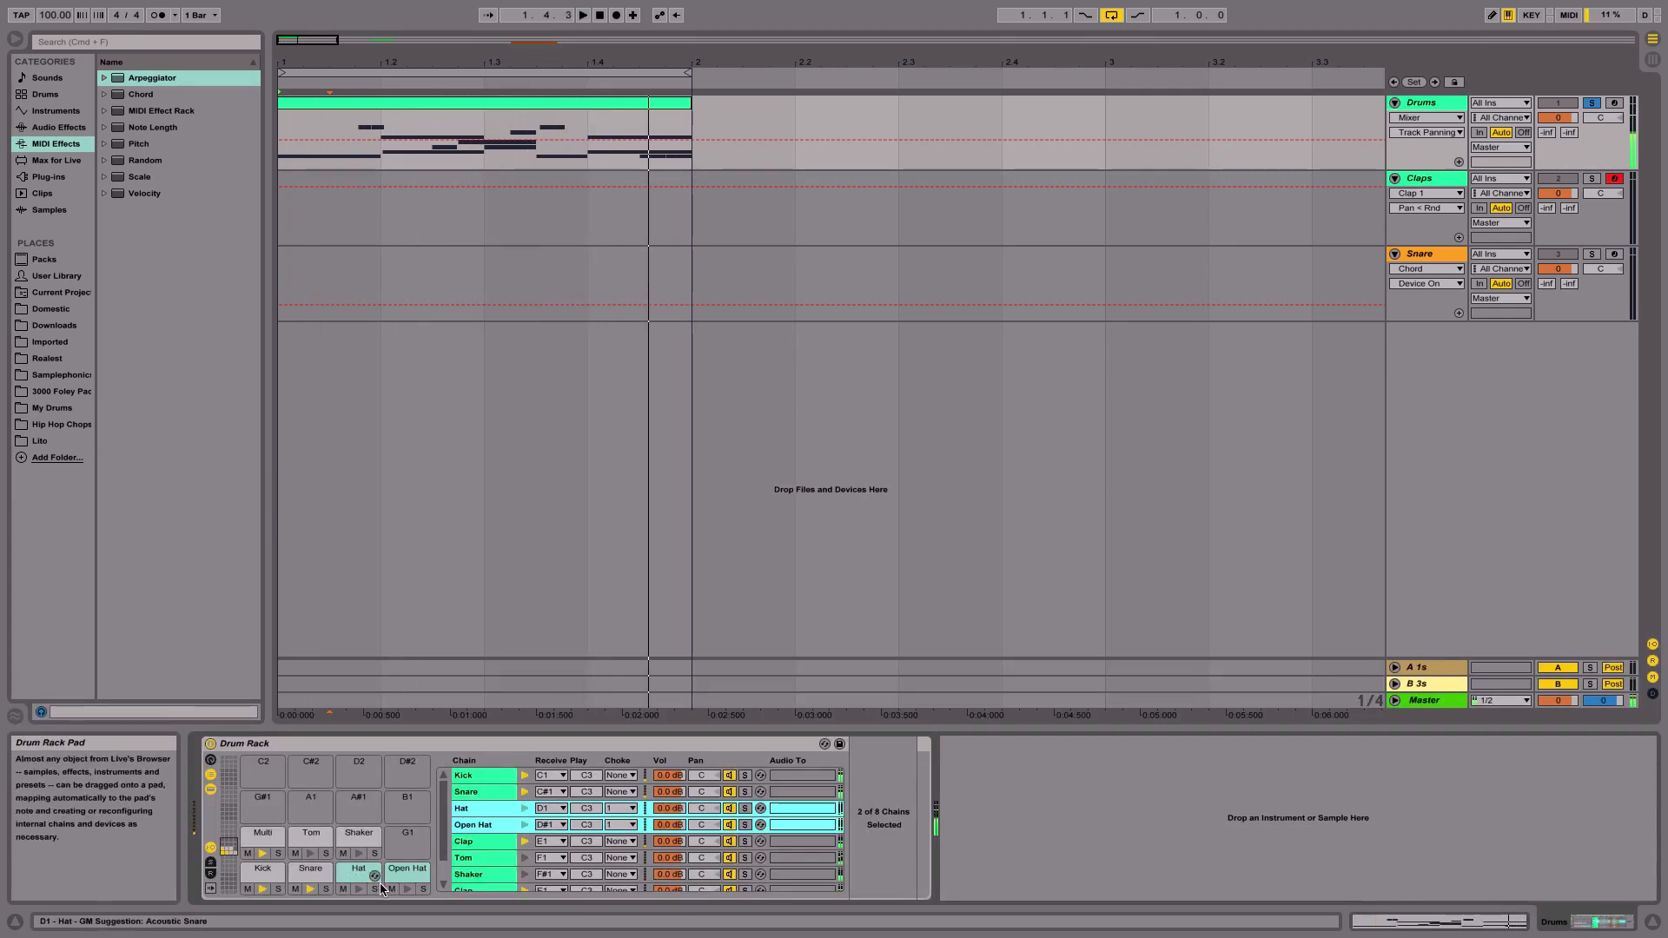
click(423, 889)
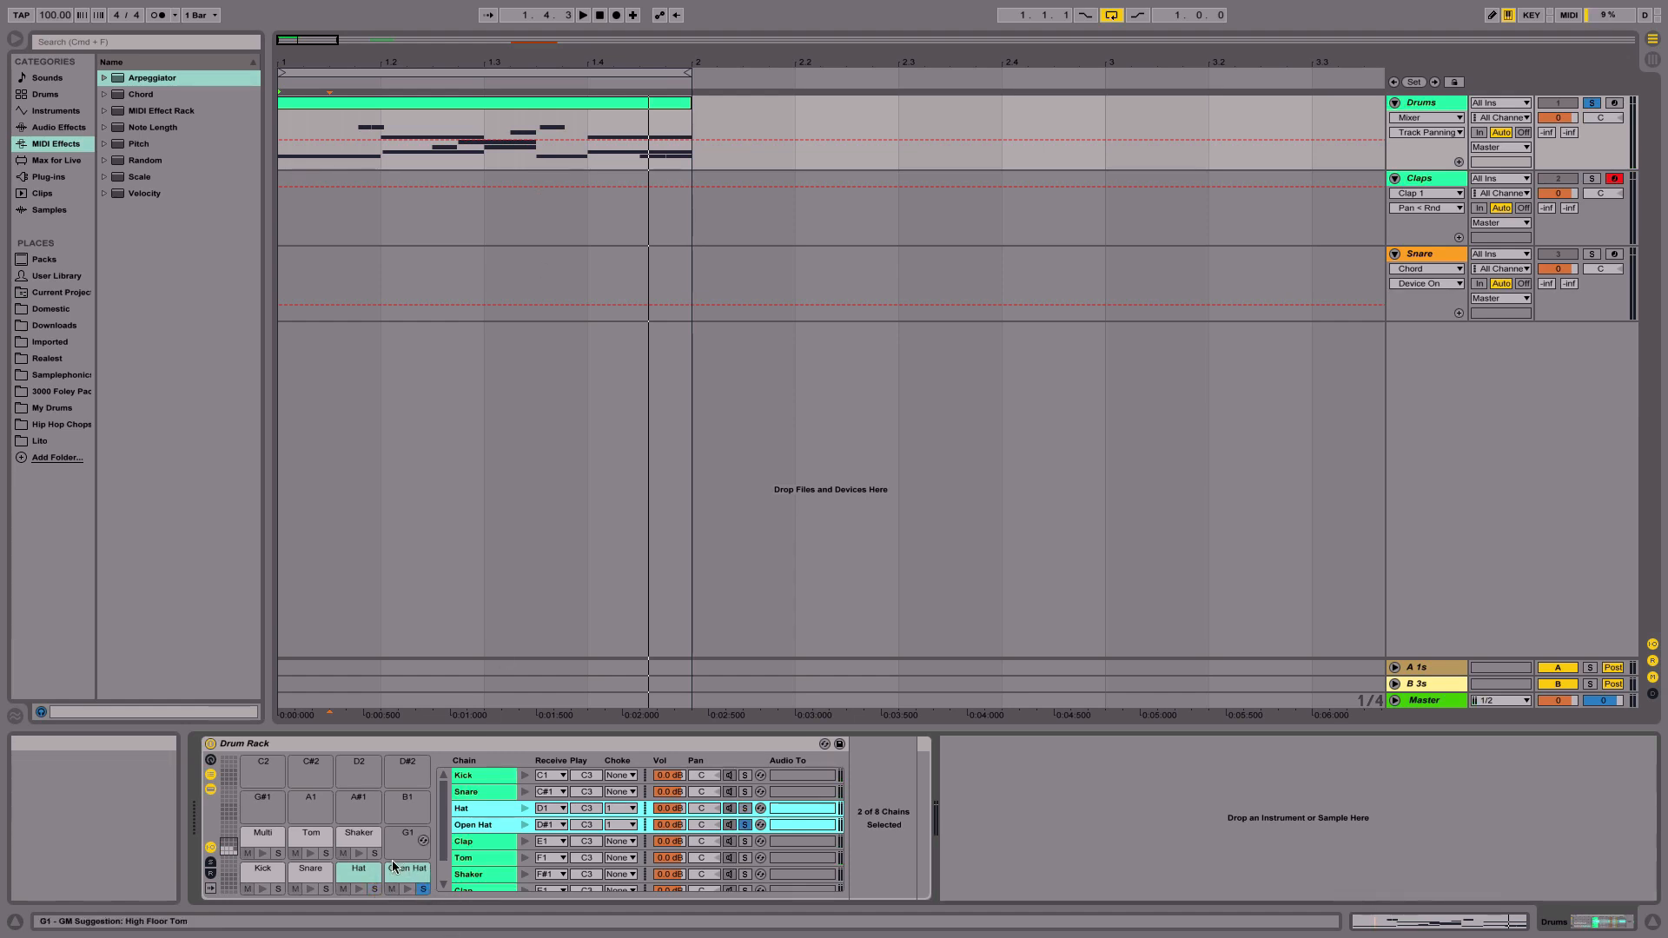
click(374, 888)
click(532, 101)
double_click(532, 101)
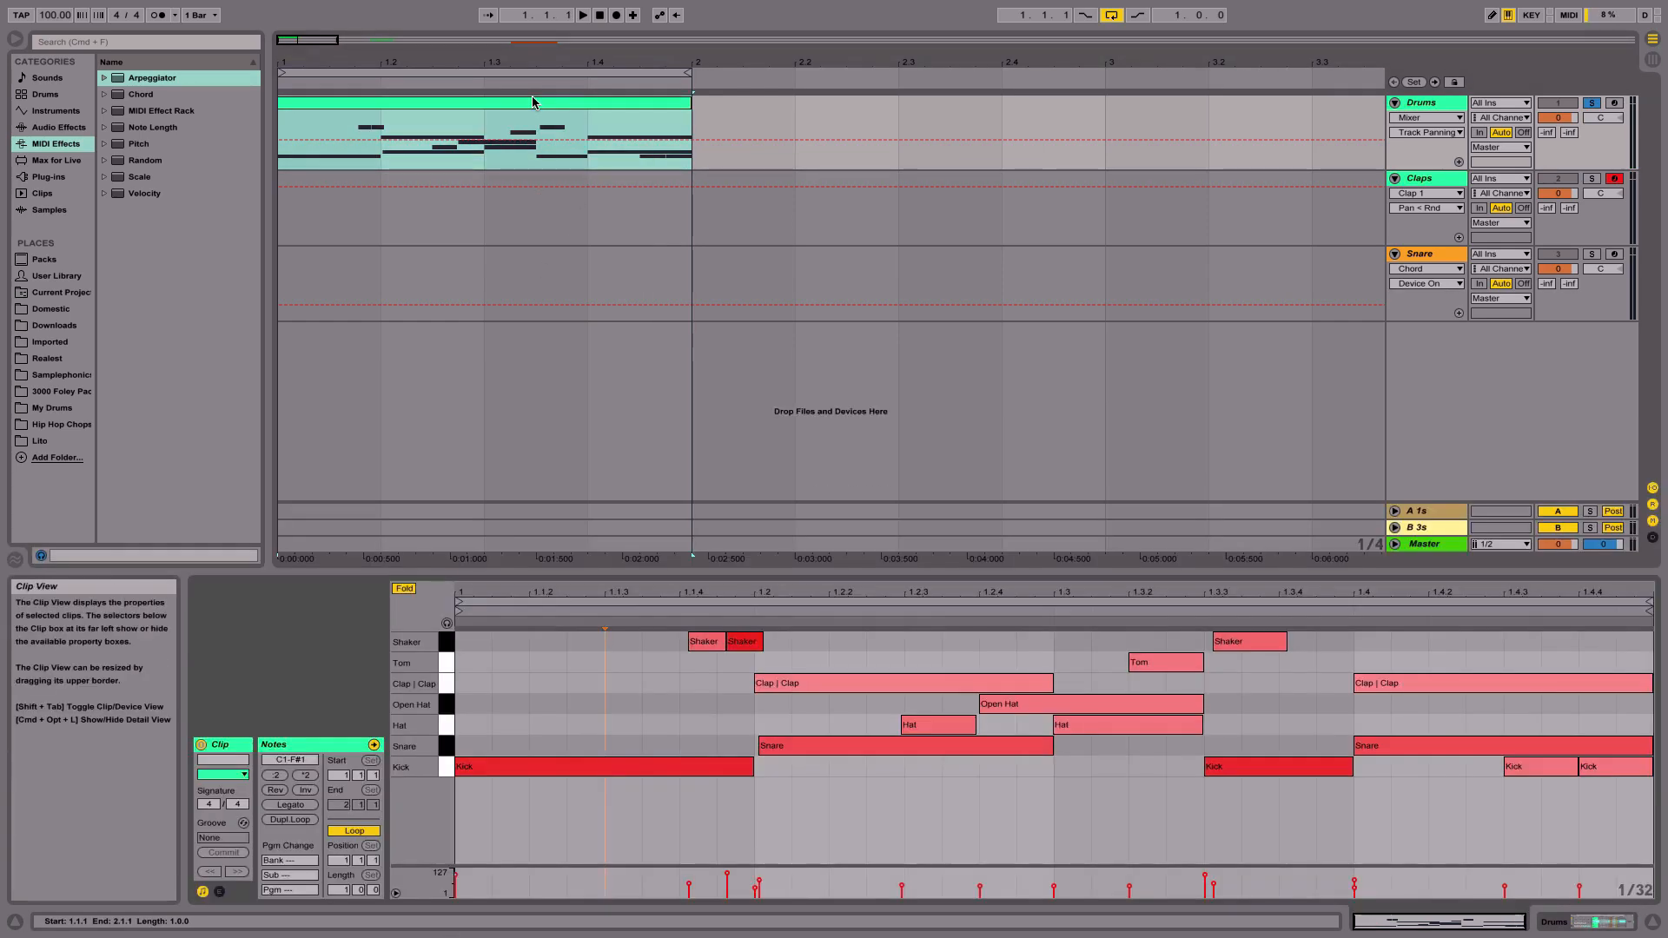
key(space)
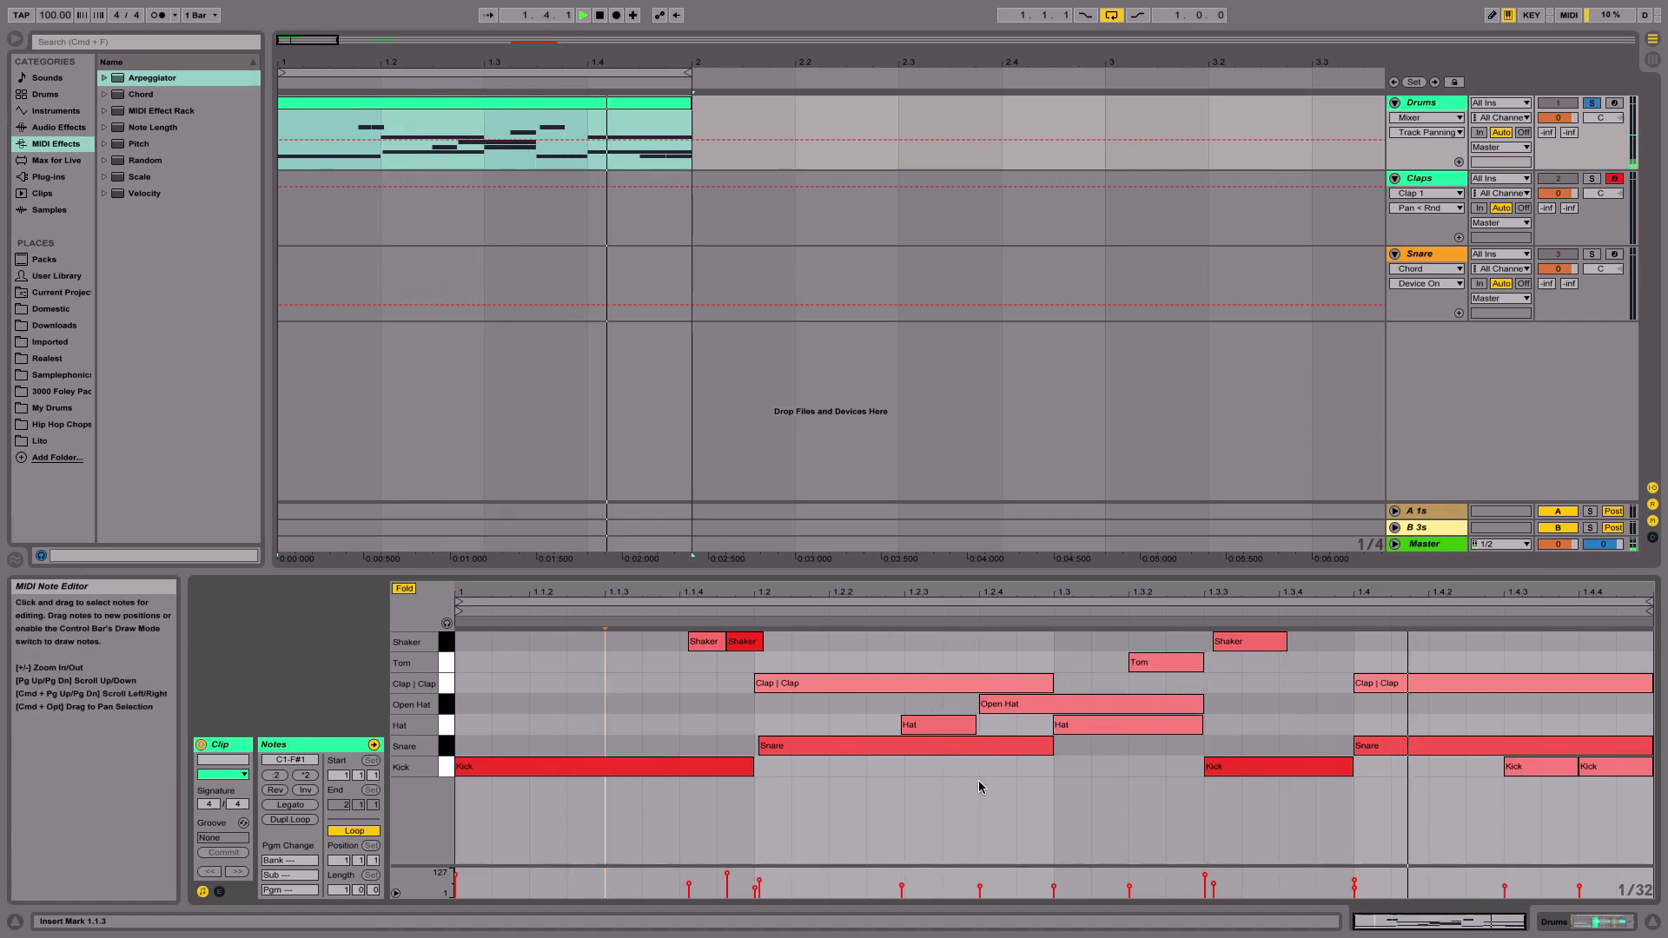
- Toggle the Open Hat pad's solo and audition the clip again
click(1557, 922)
key(space)
click(423, 889)
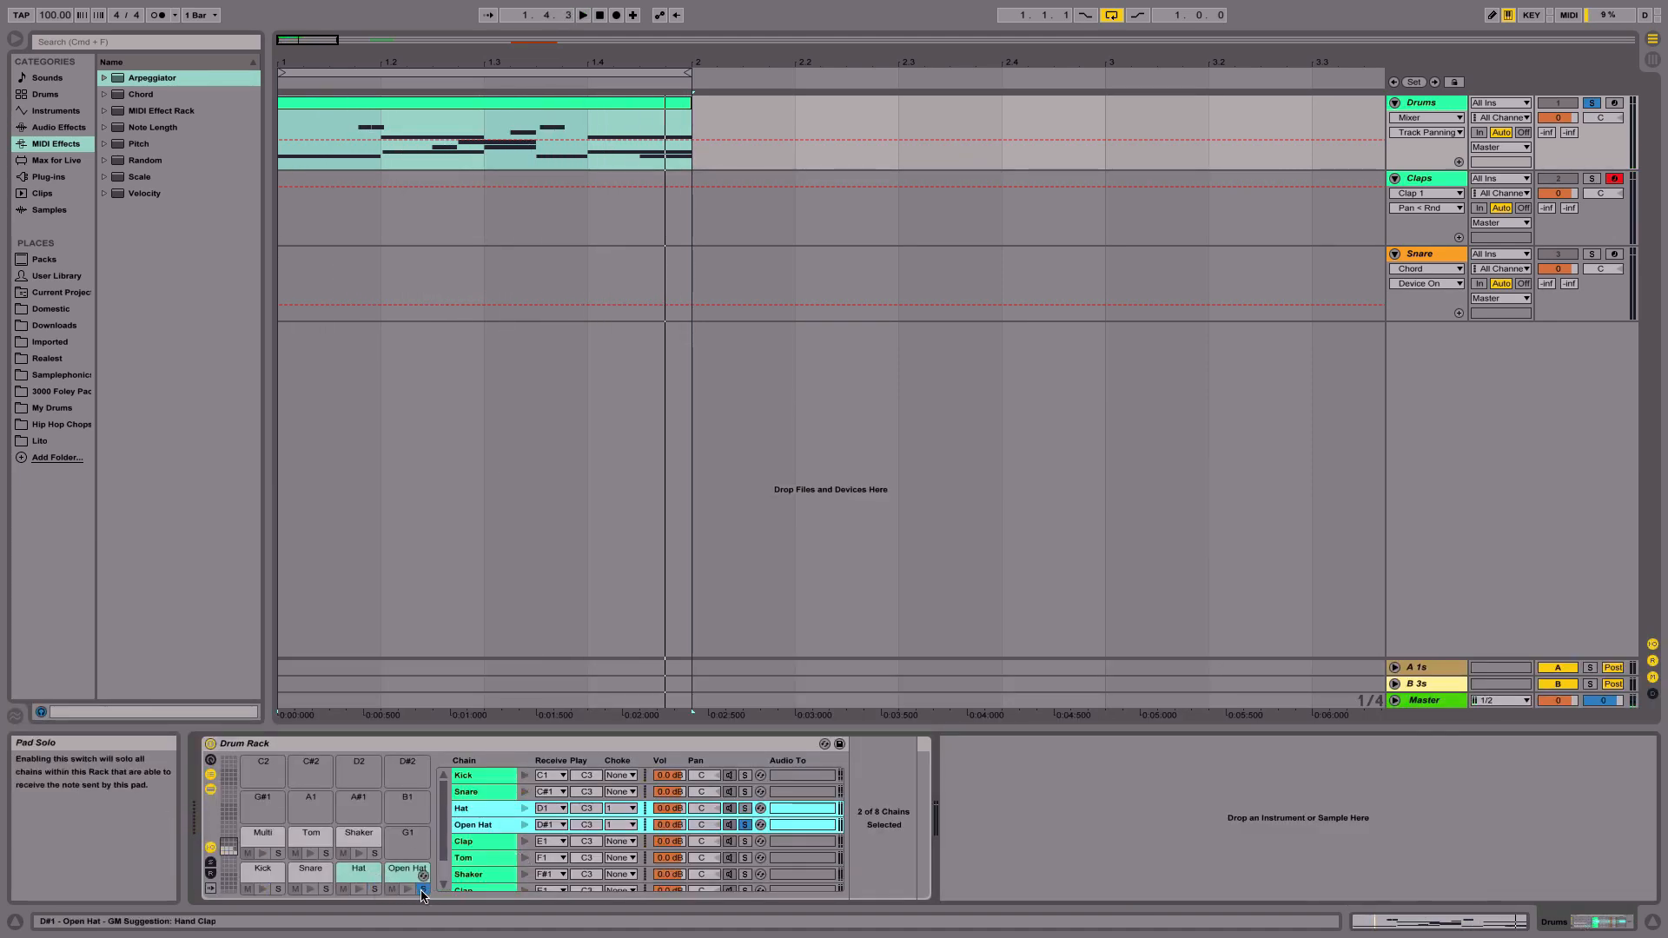
key(space)
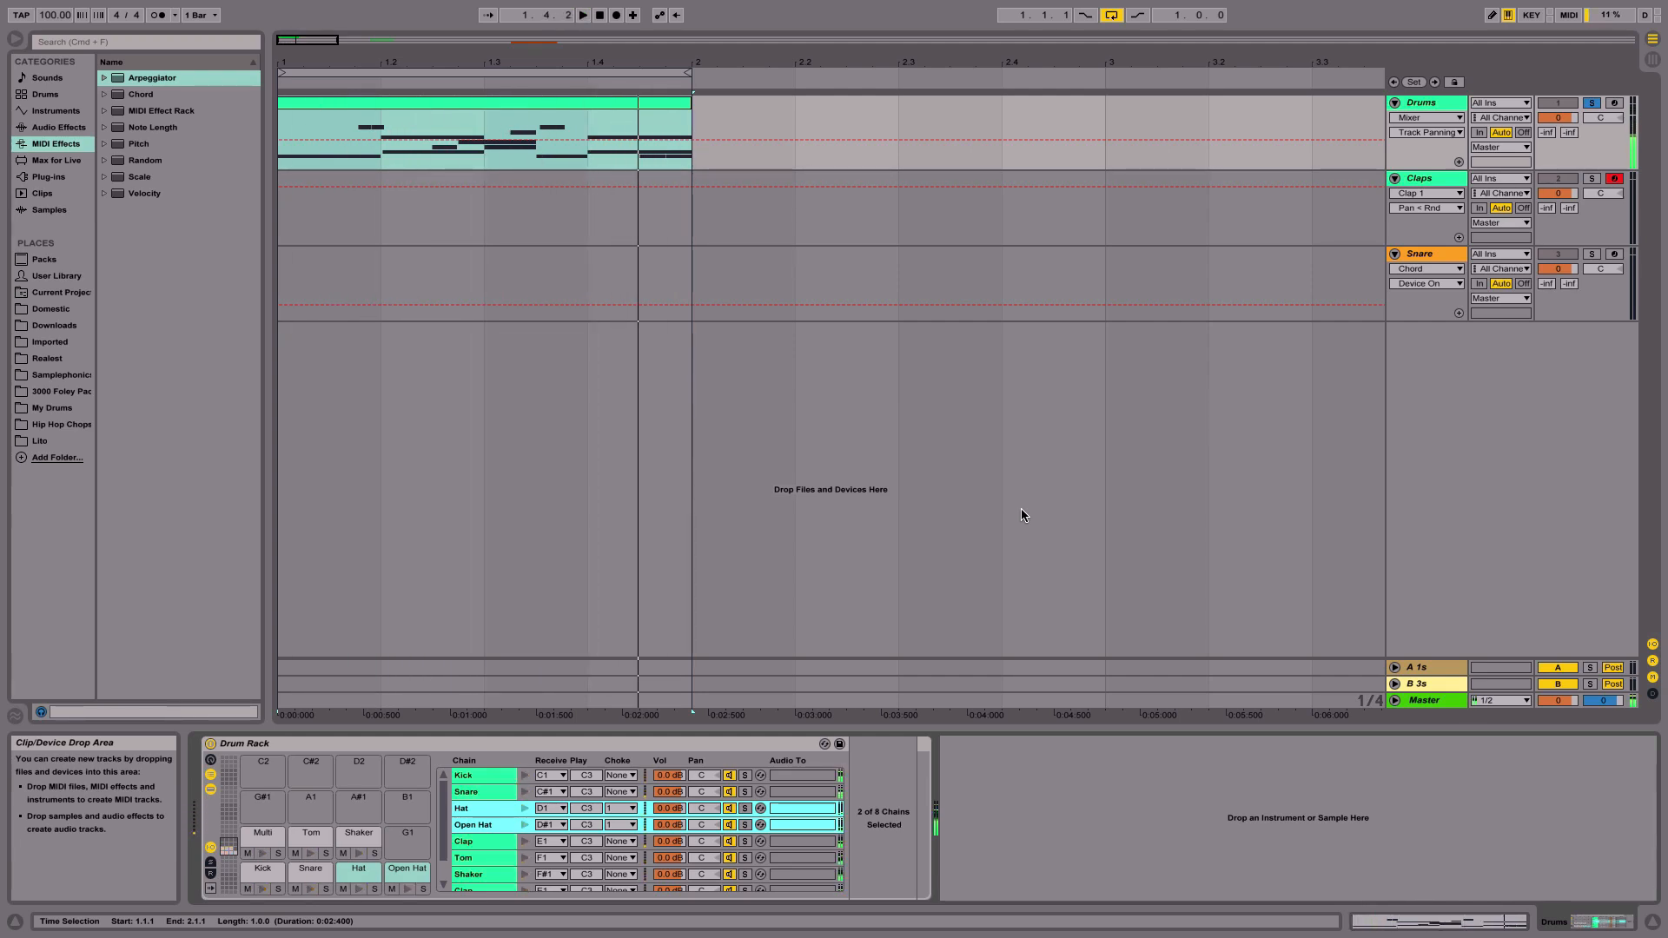
- Hot-swap the Shaker pad's sample for Shake-Cabasa Short.aif from the Shaker folder and play the clip
click(467, 809)
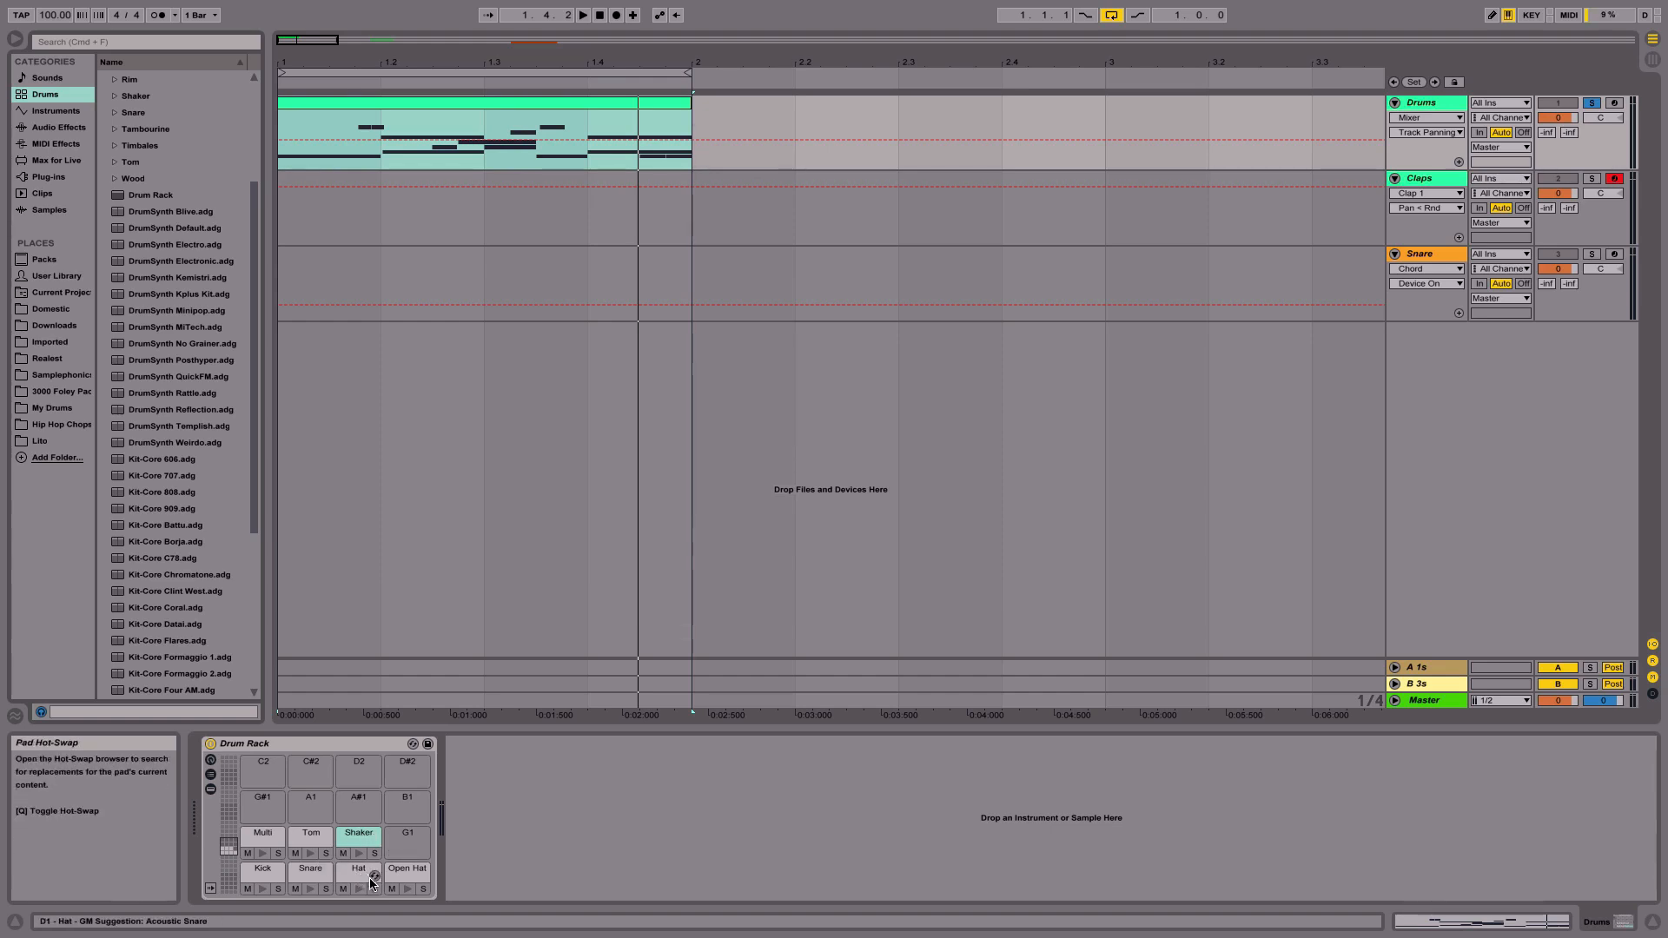
click(376, 841)
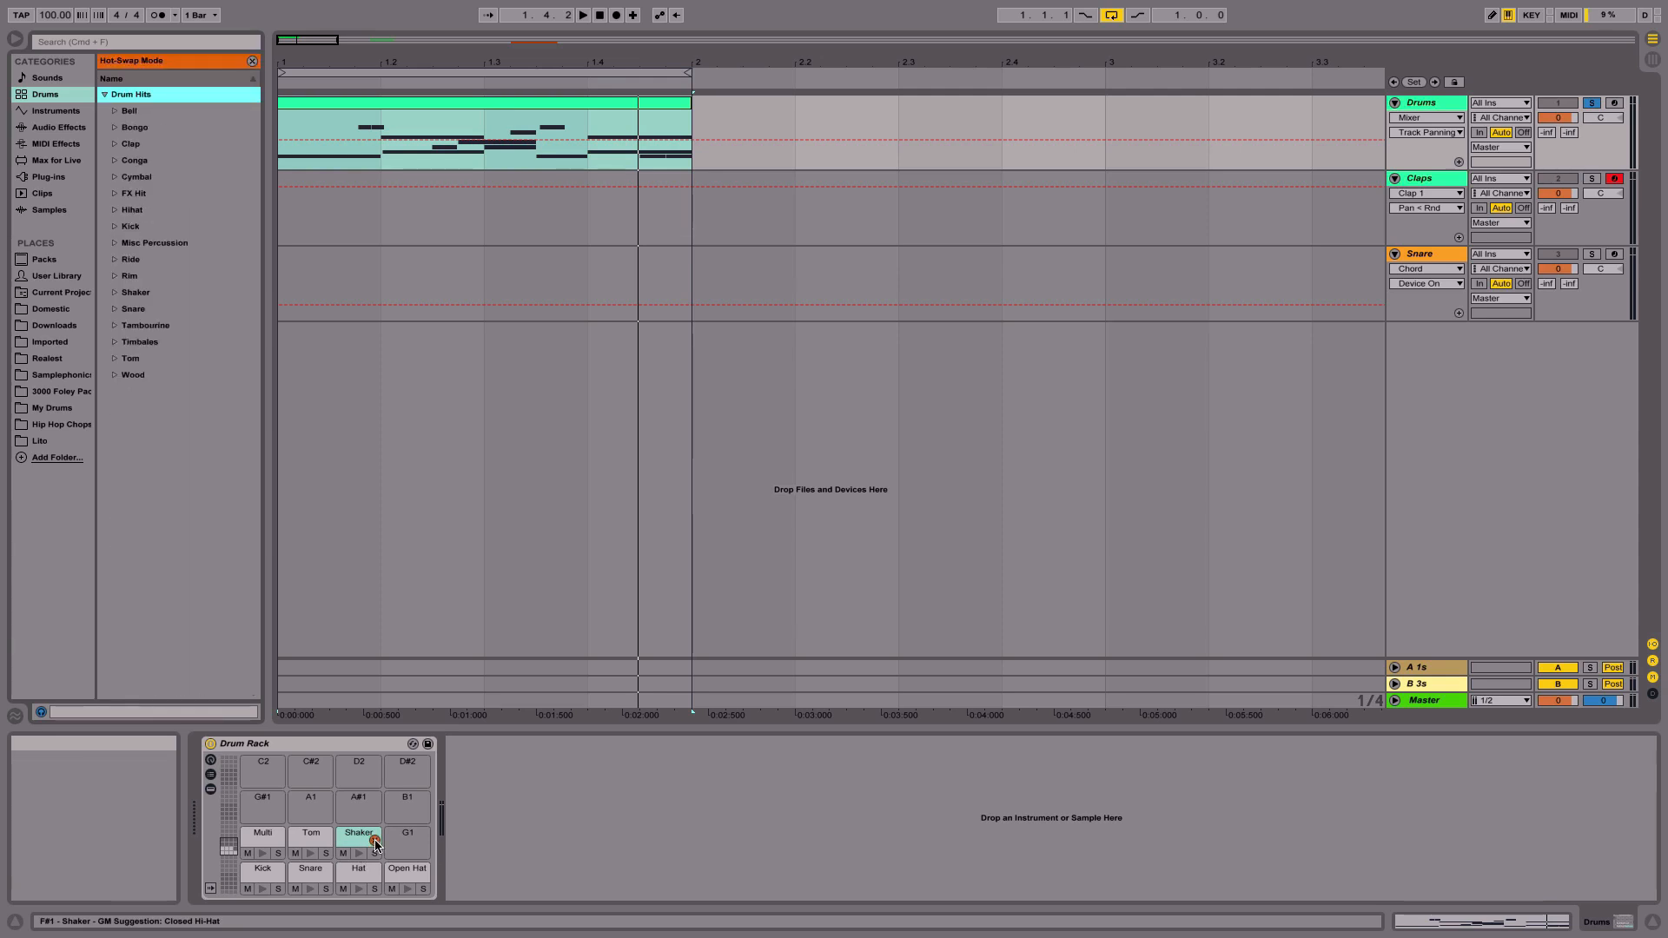
click(115, 294)
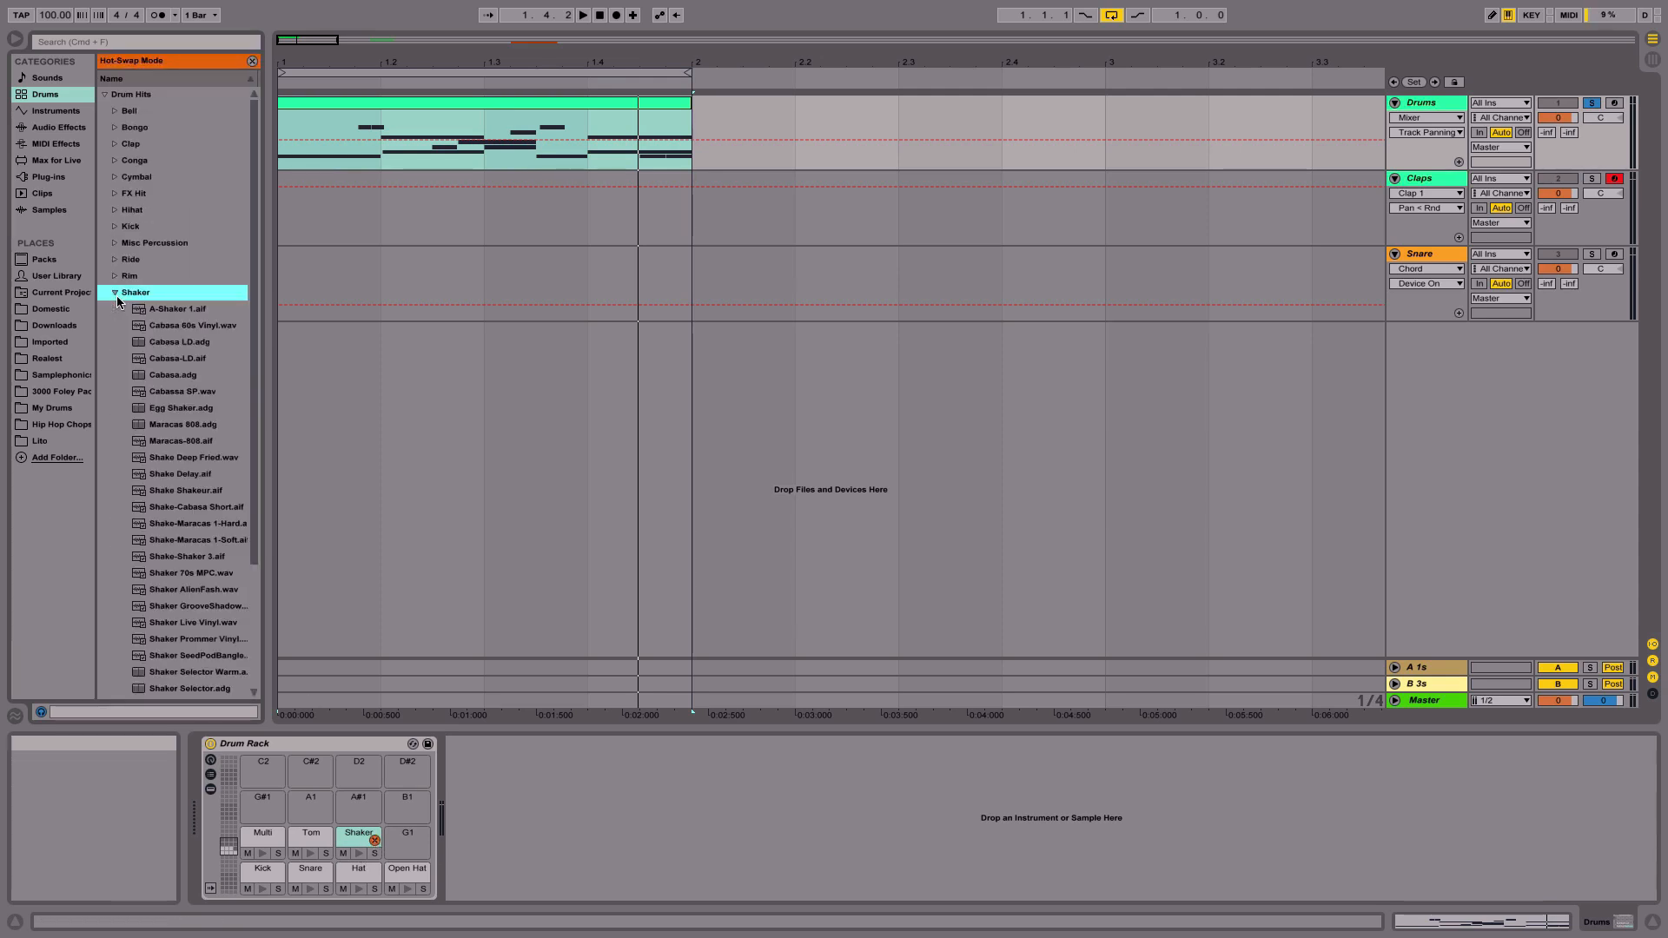
click(178, 478)
key(Down)
key(Down)
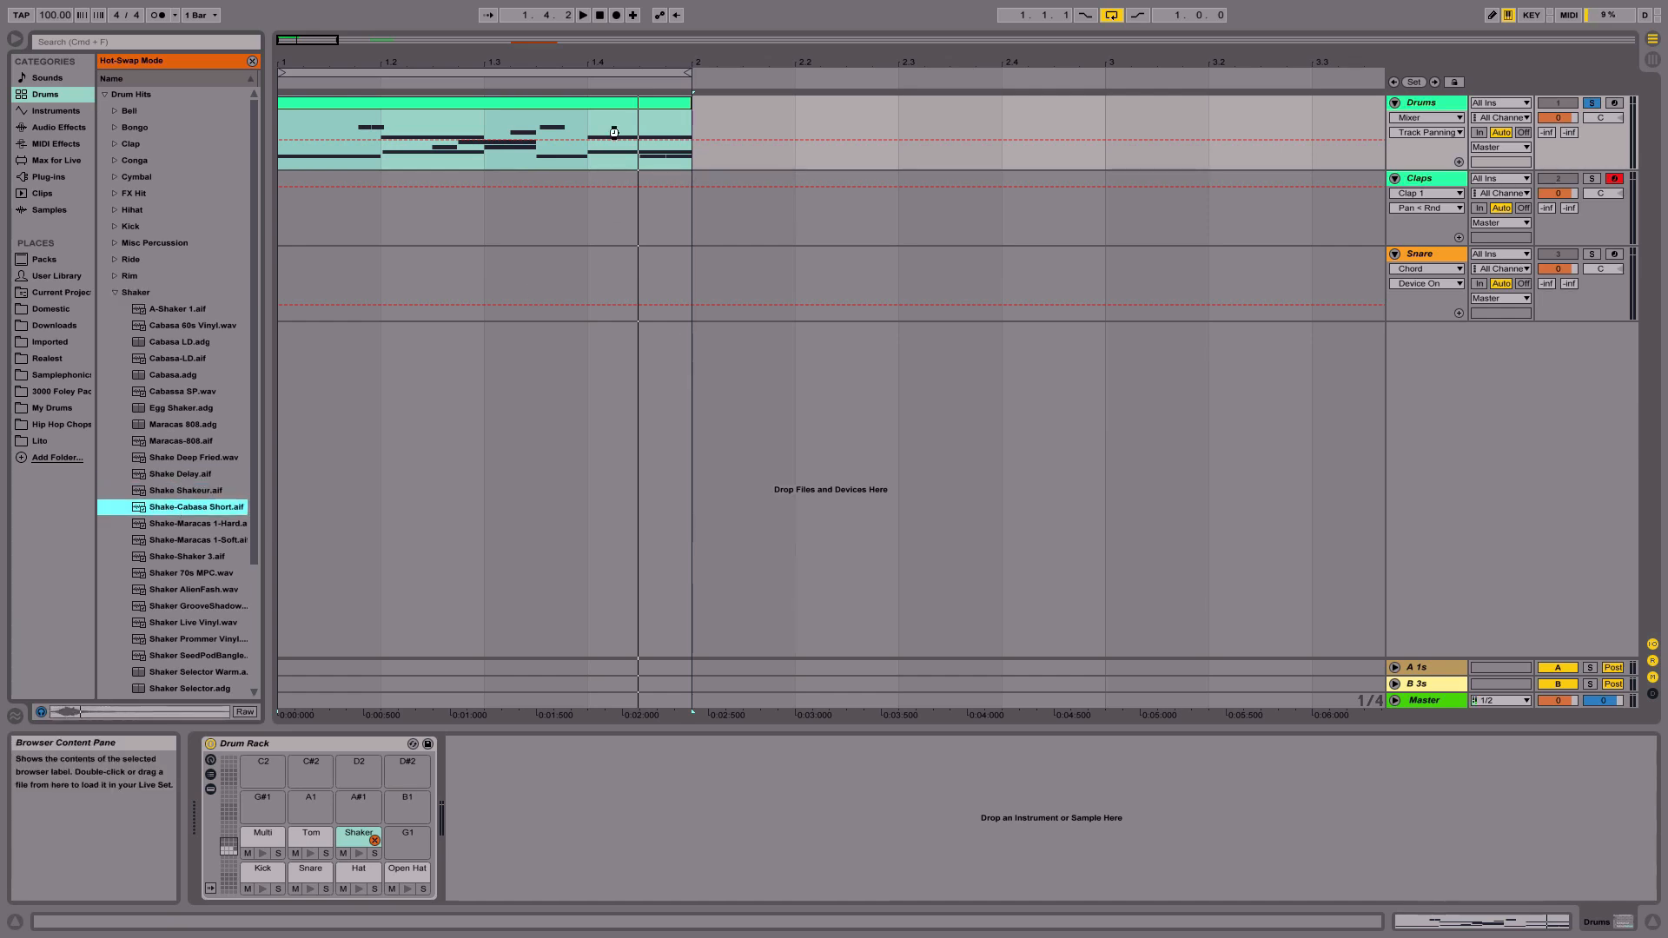
key(Return)
key(space)
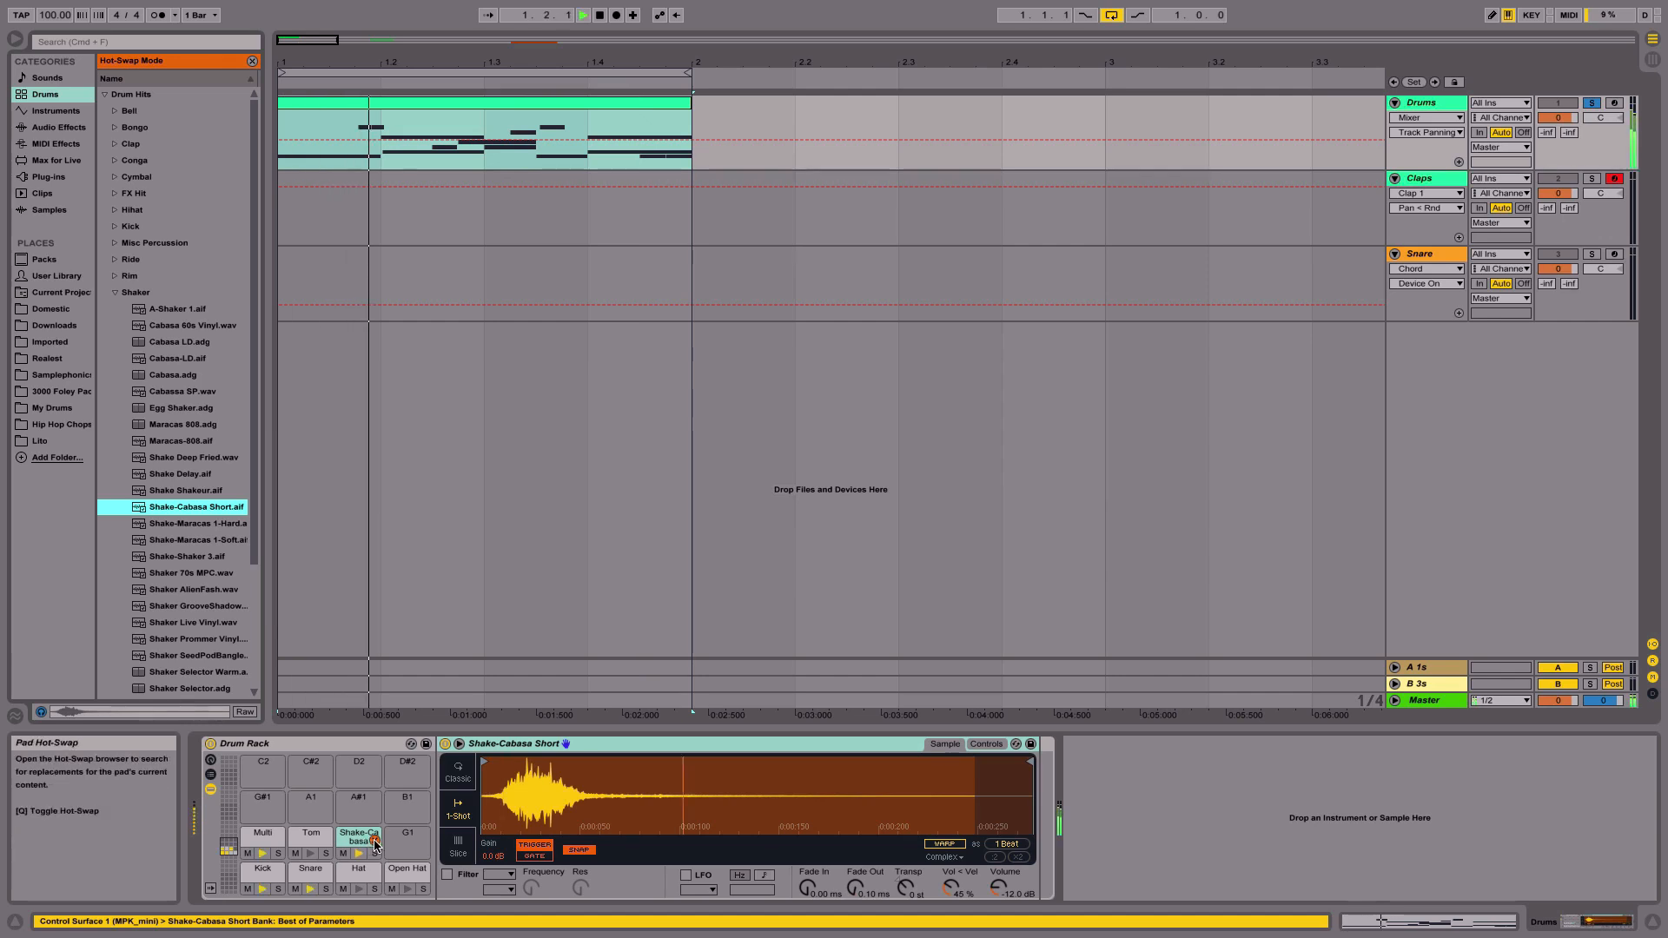
click(376, 843)
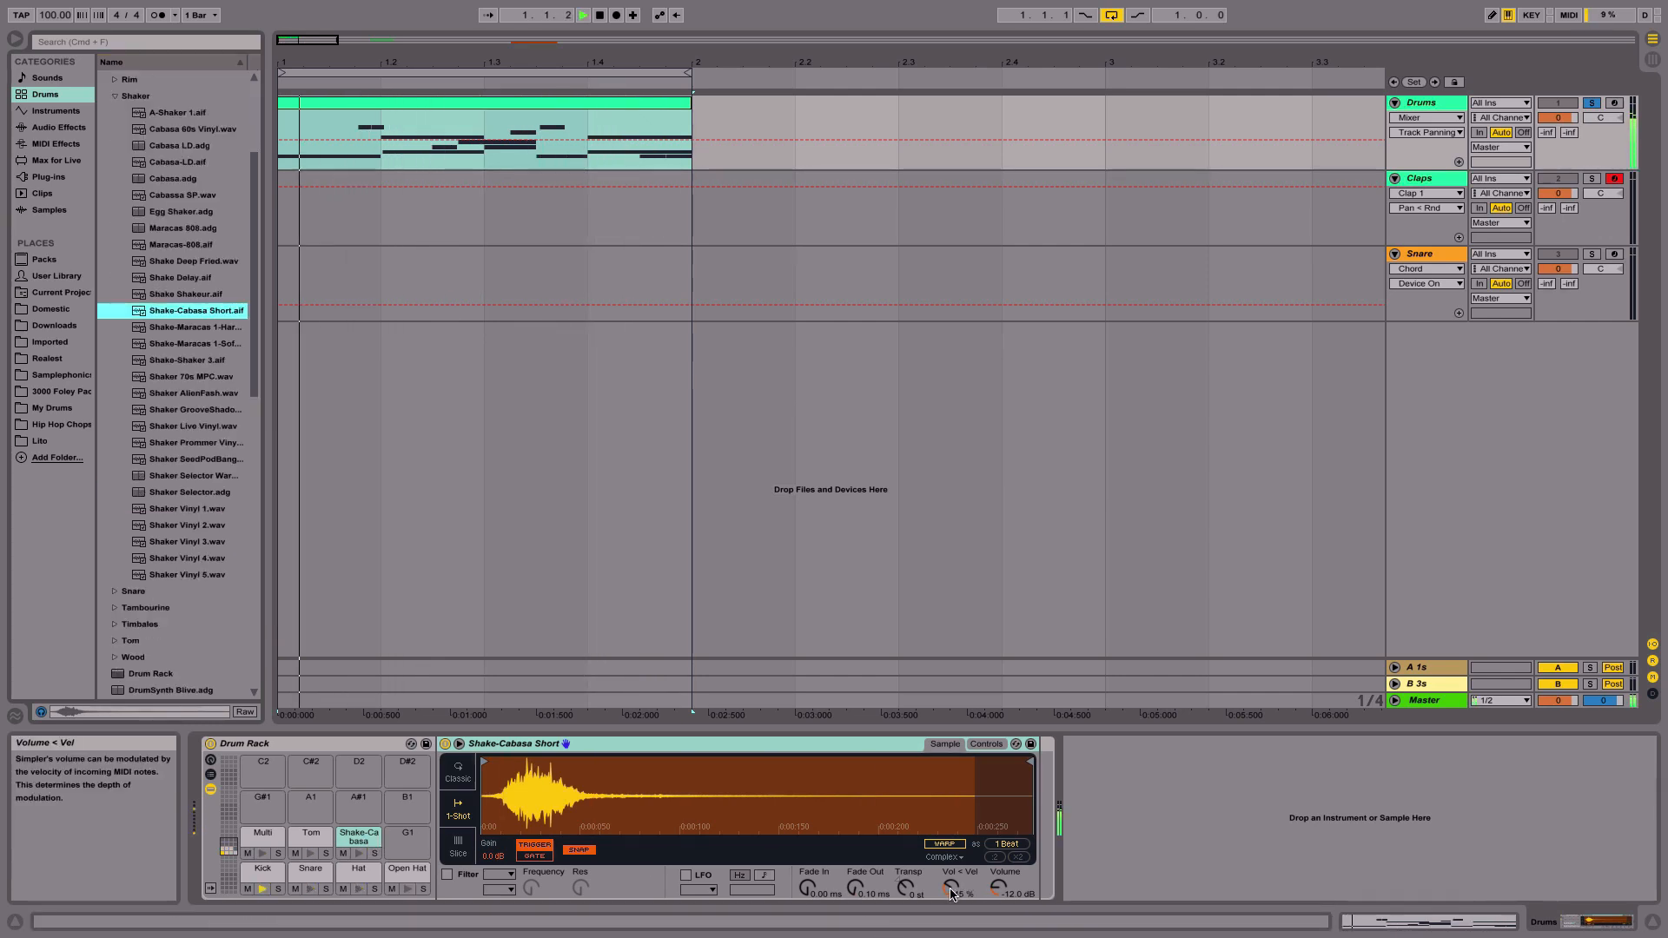
- Raise the Shake-Cabasa Short pad's Vol < Vel amount to 30% and stop playback
drag(952, 895, 952, 874)
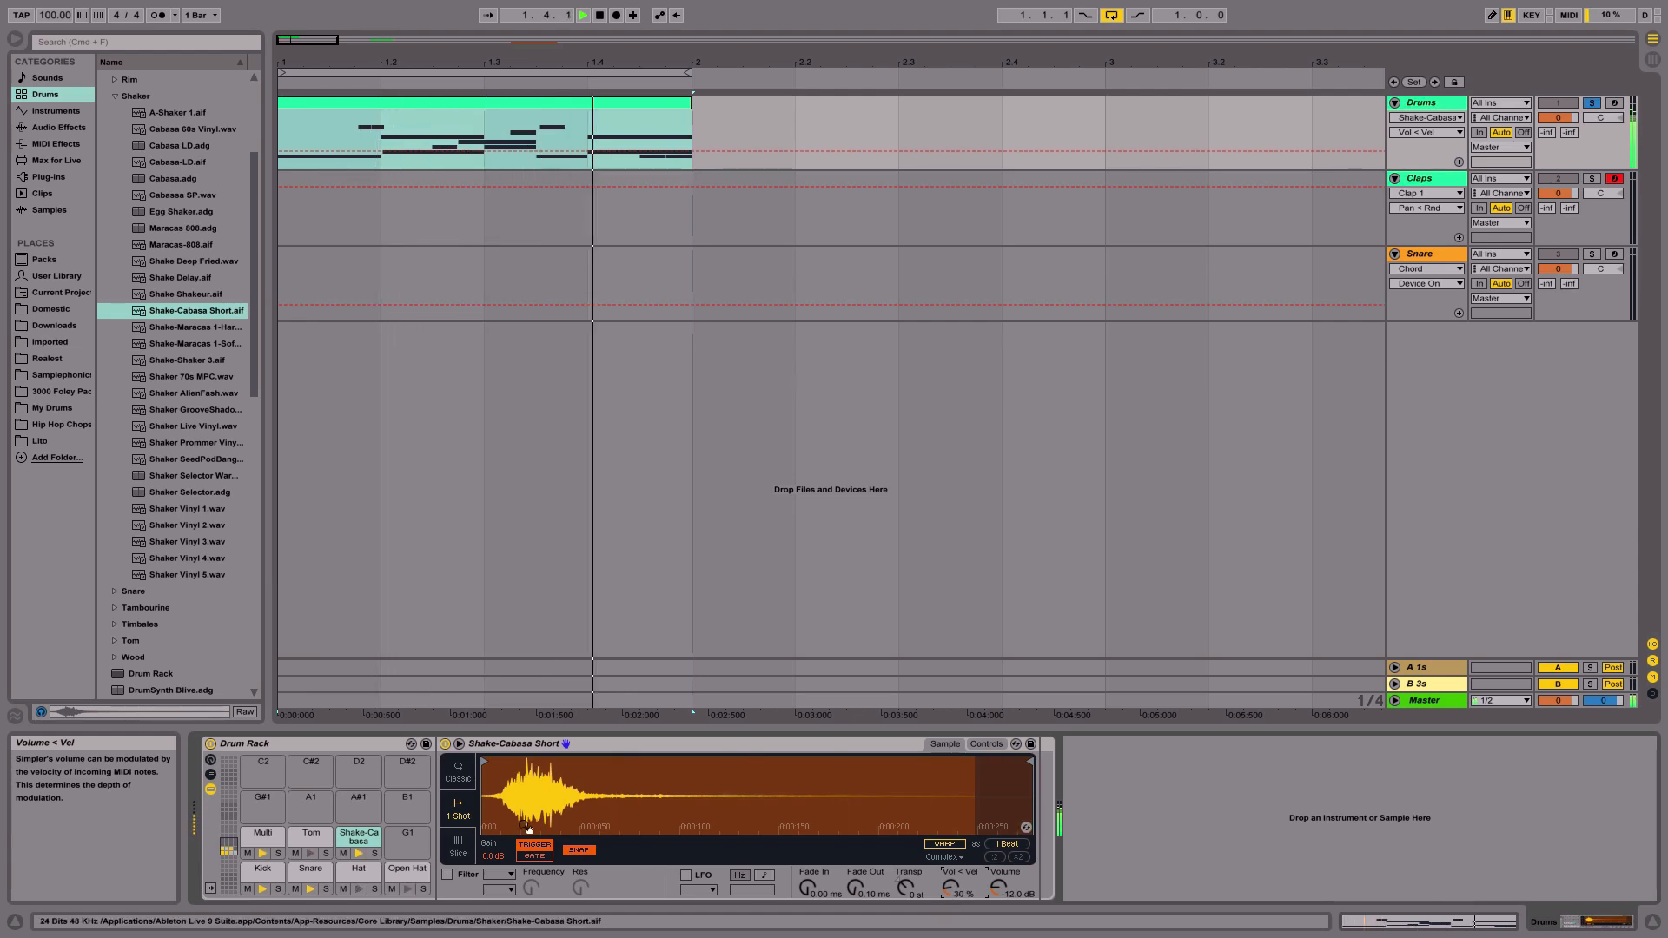
key(space)
- Insert a new MIDI track and load an empty Drum Rack onto it
click(528, 104)
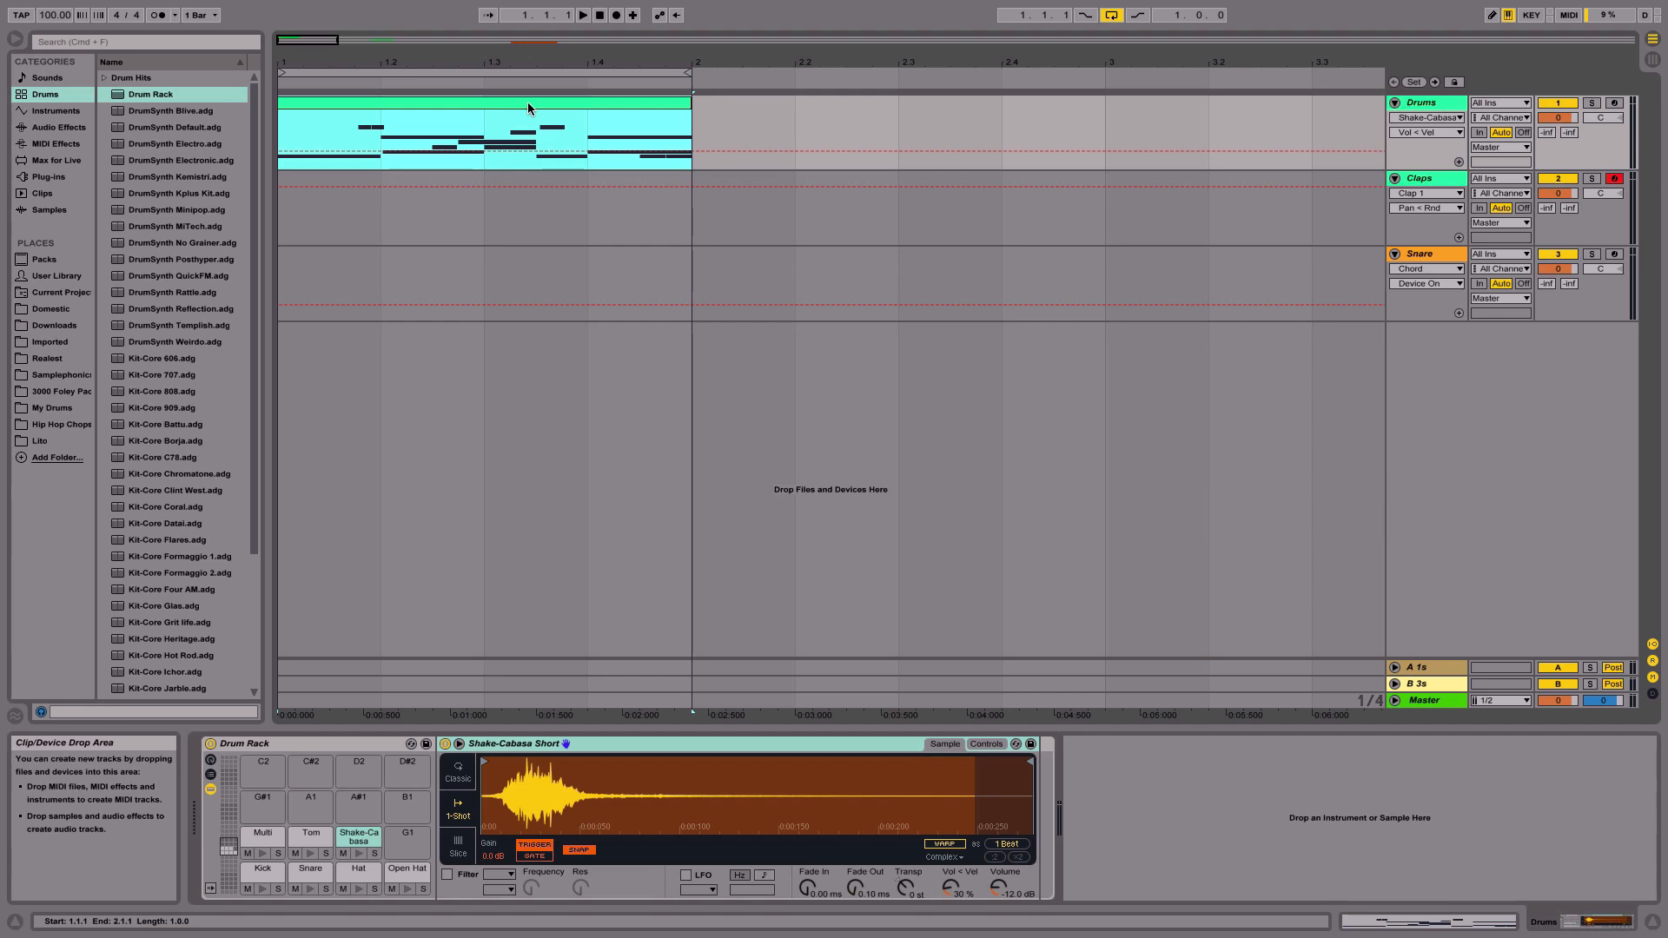
key(super+shift+t)
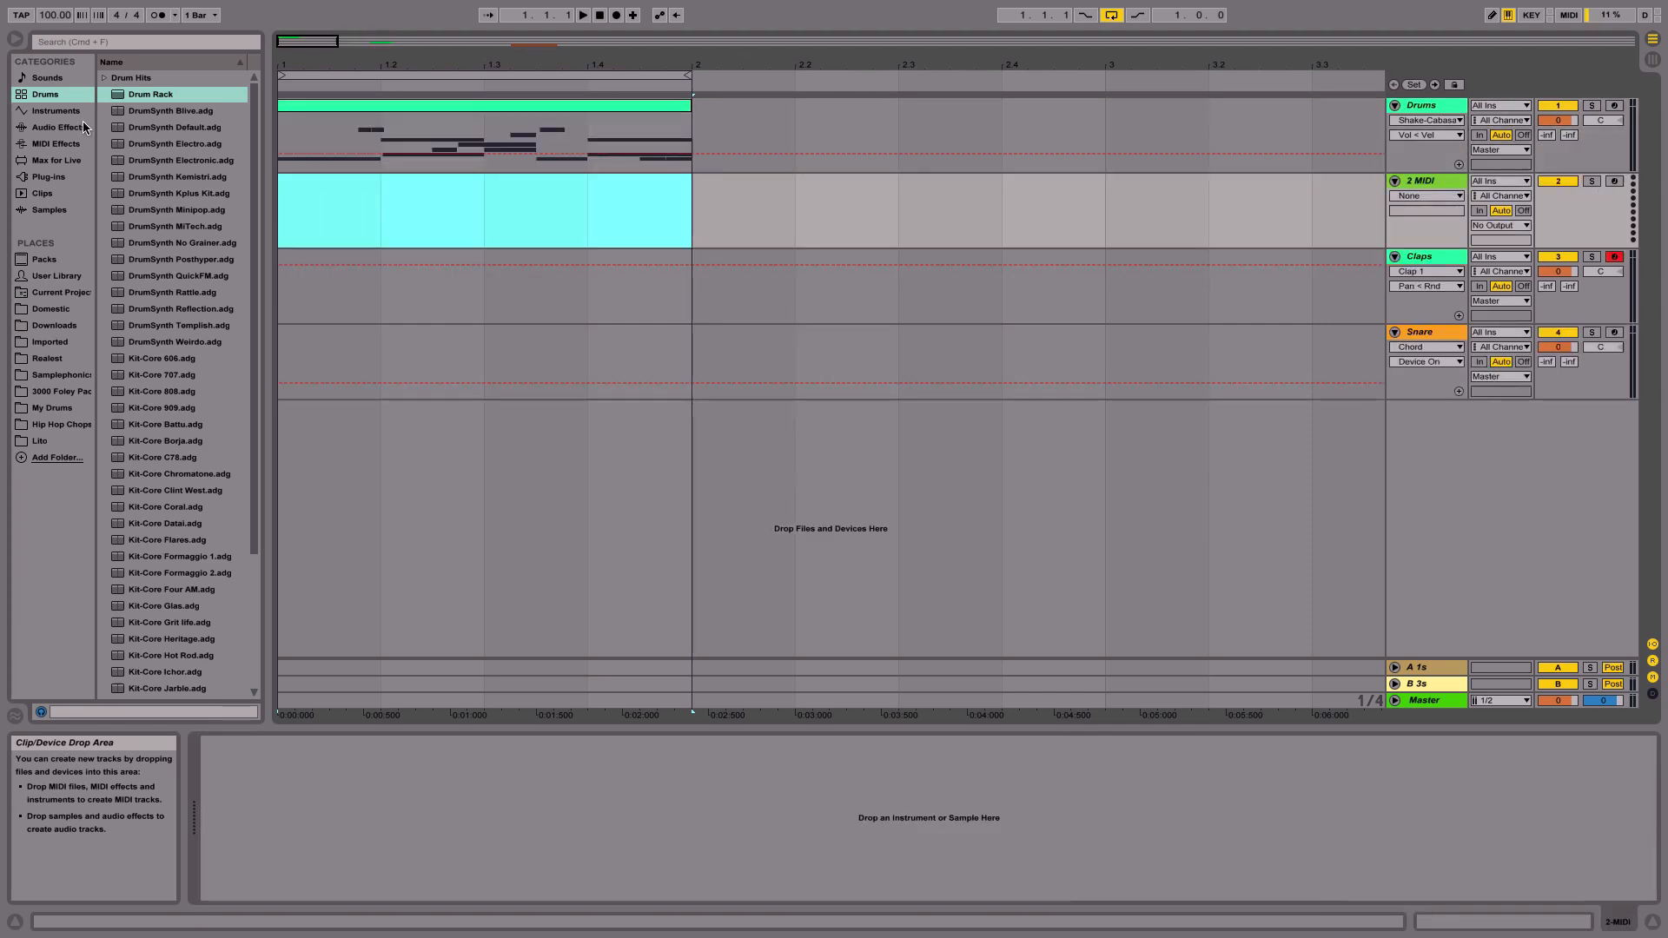
drag(150, 100, 376, 231)
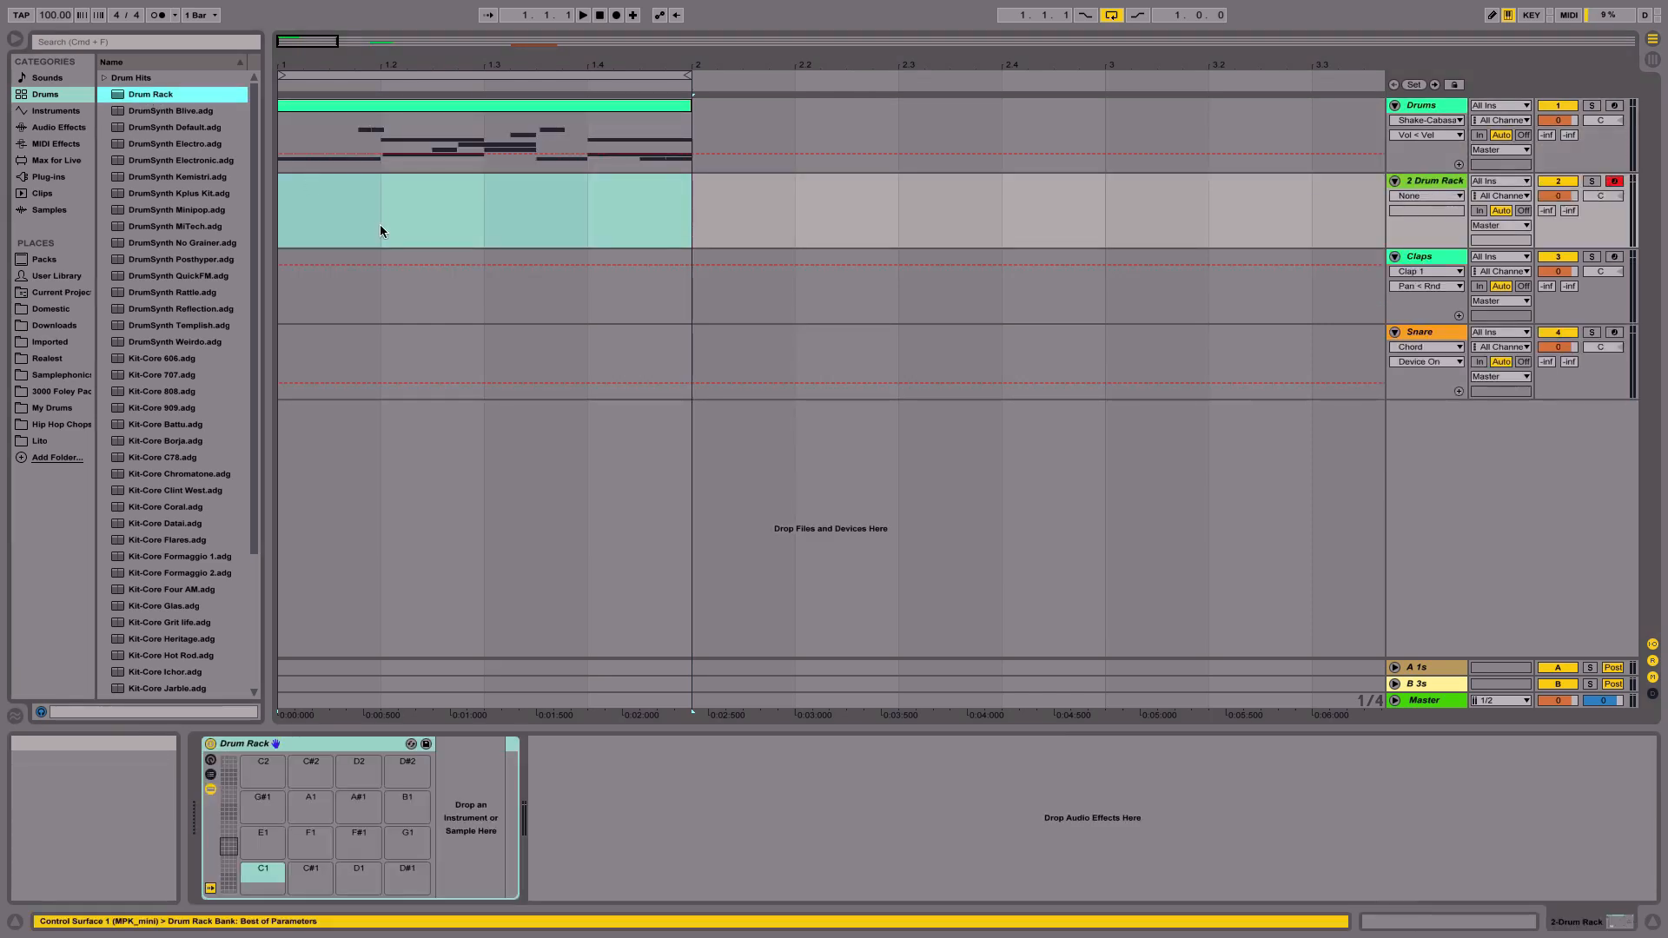
- Save the empty Drum Rack as the default preset
click(626, 808)
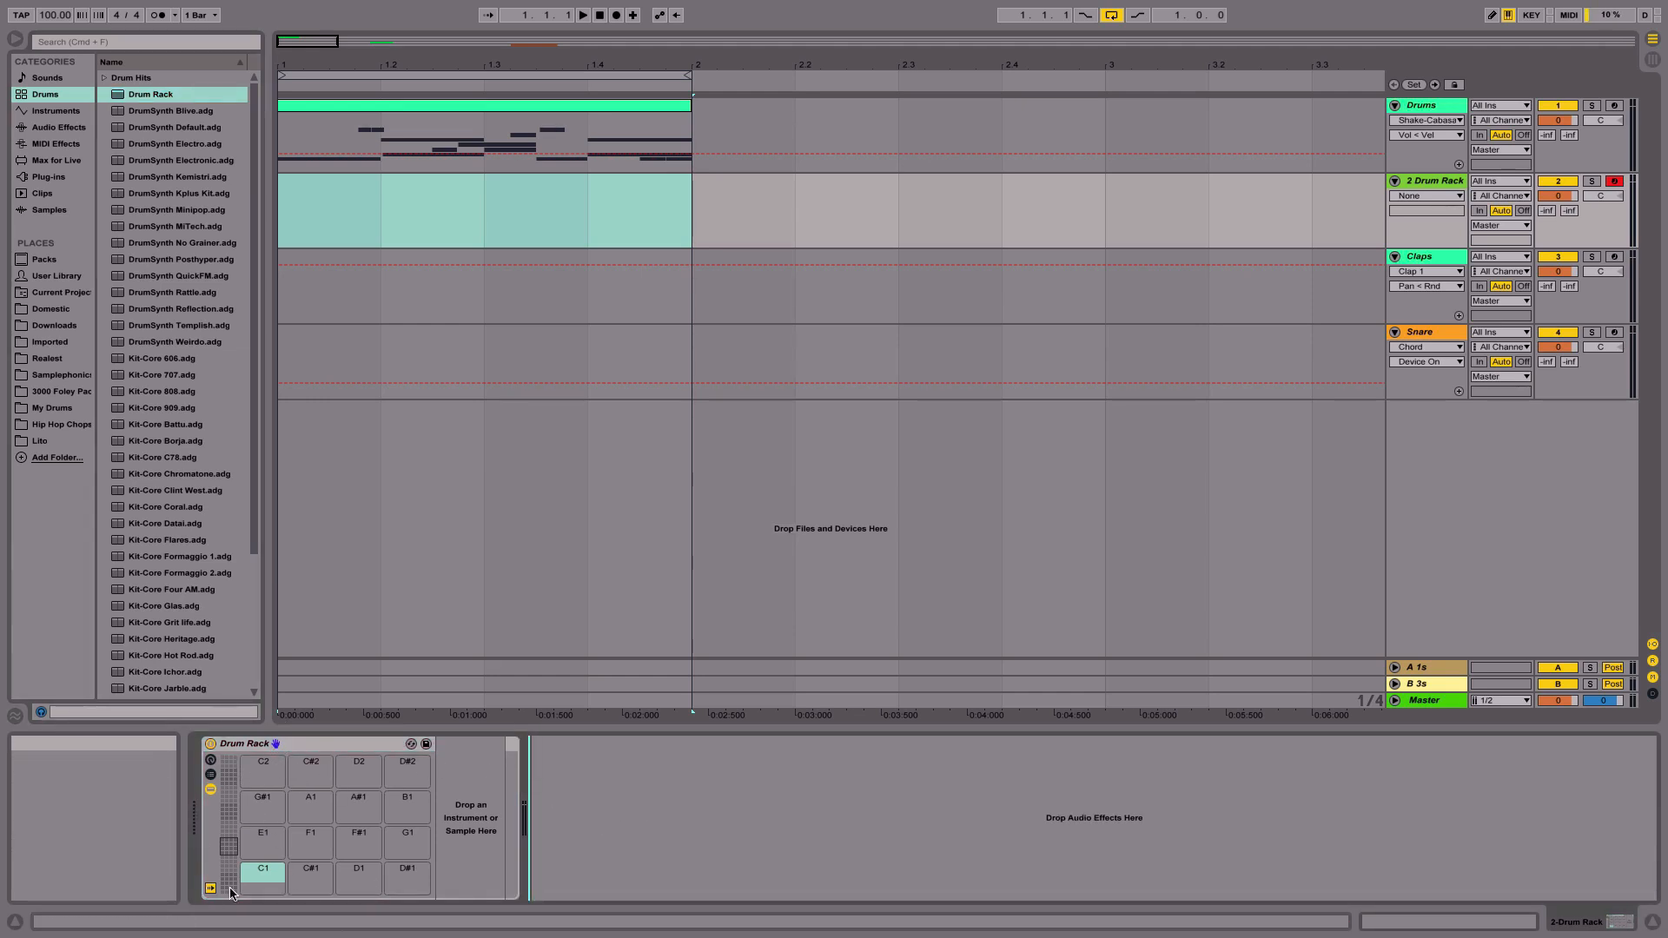
right_click(309, 745)
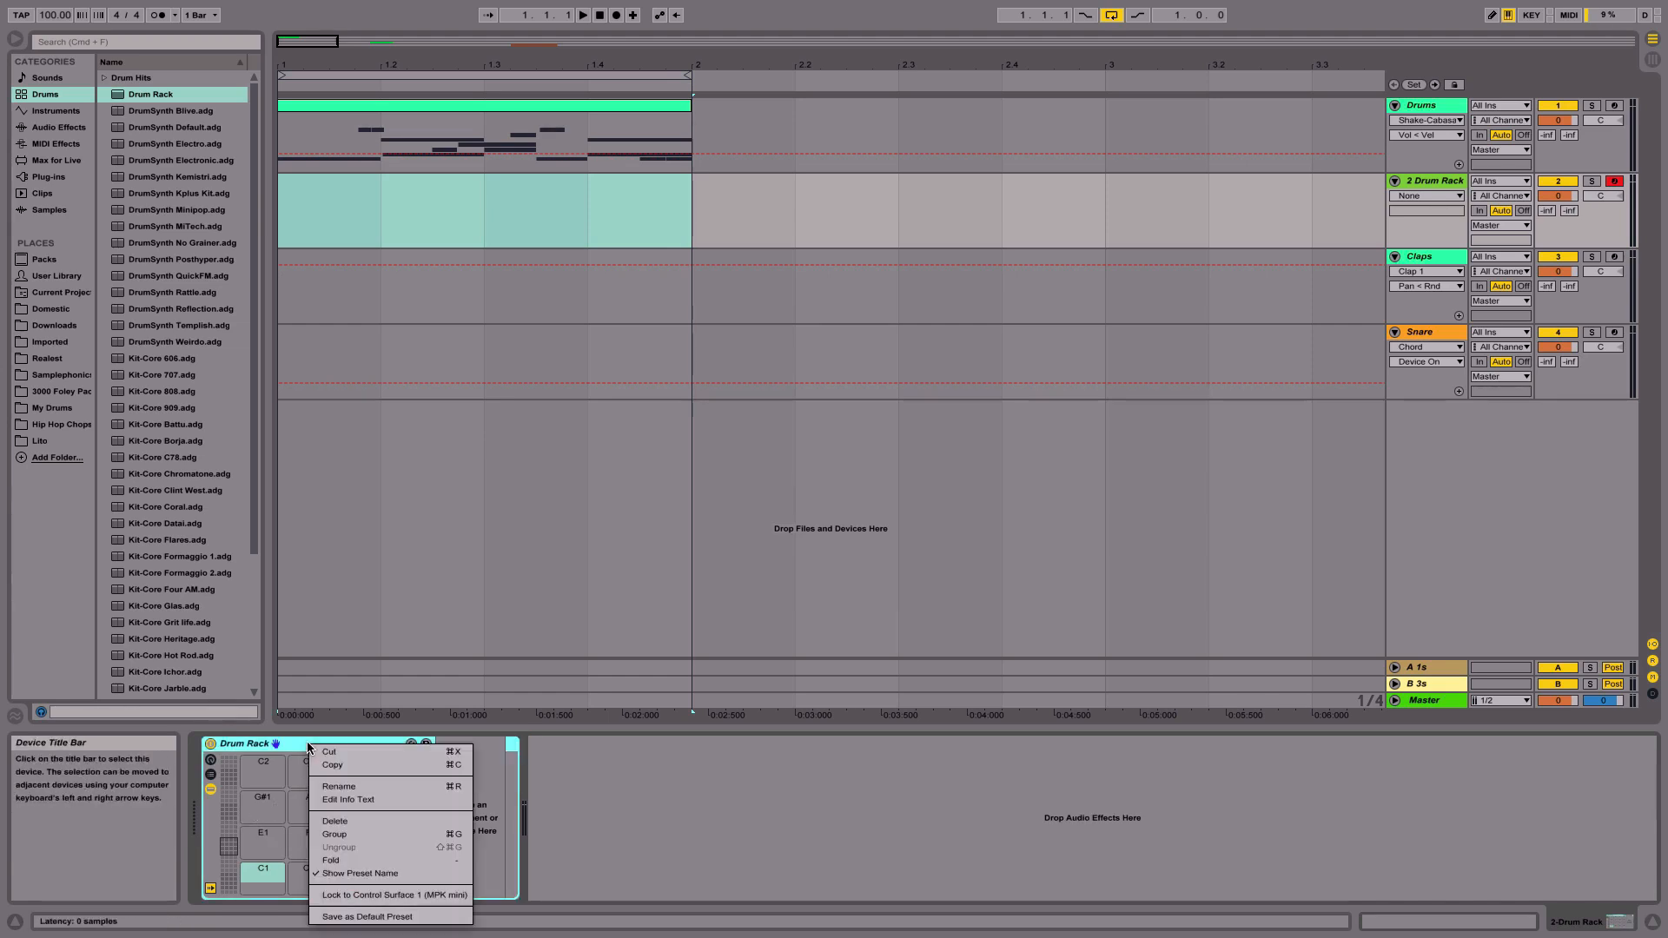
click(308, 744)
click(616, 832)
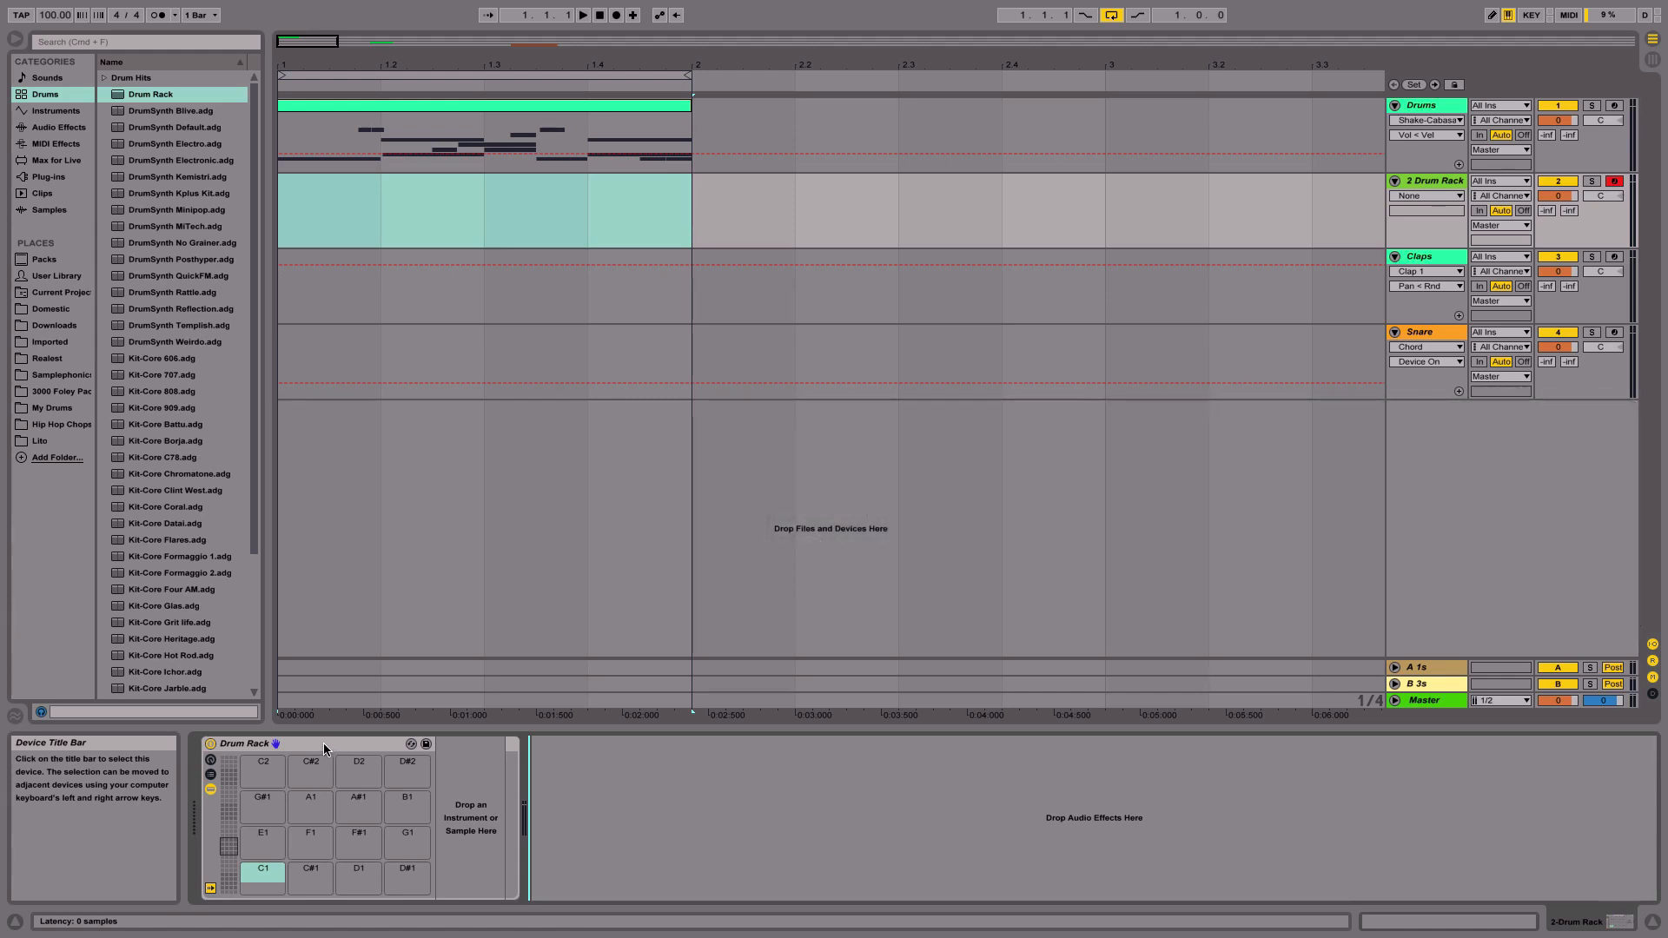
click(323, 744)
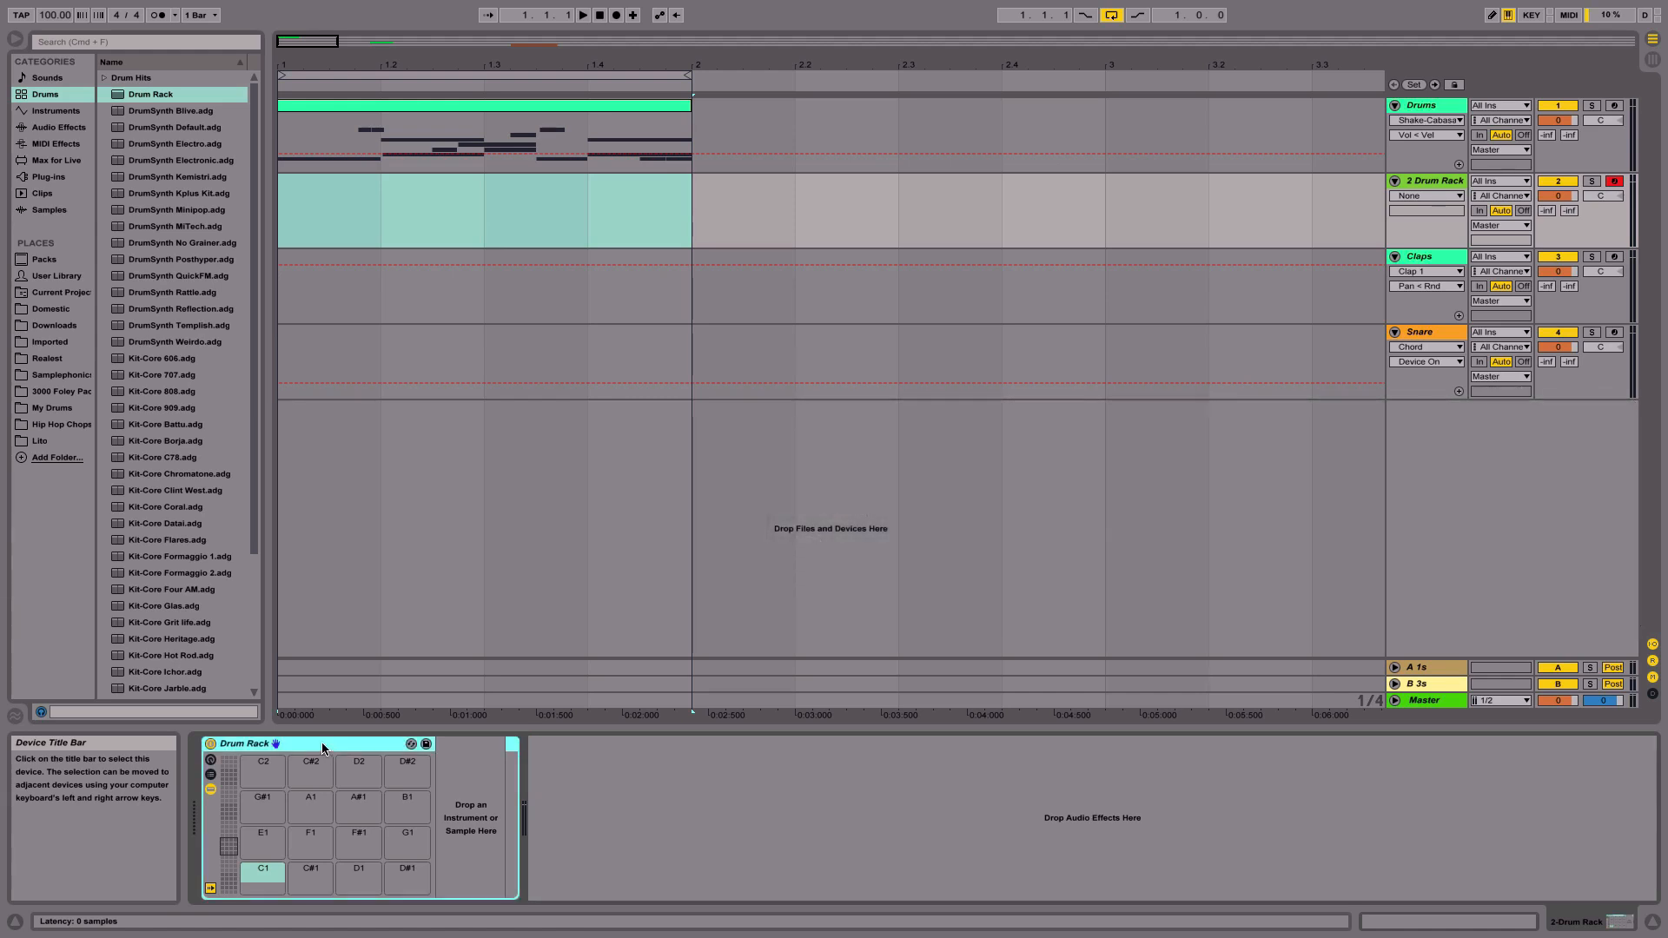
click(615, 815)
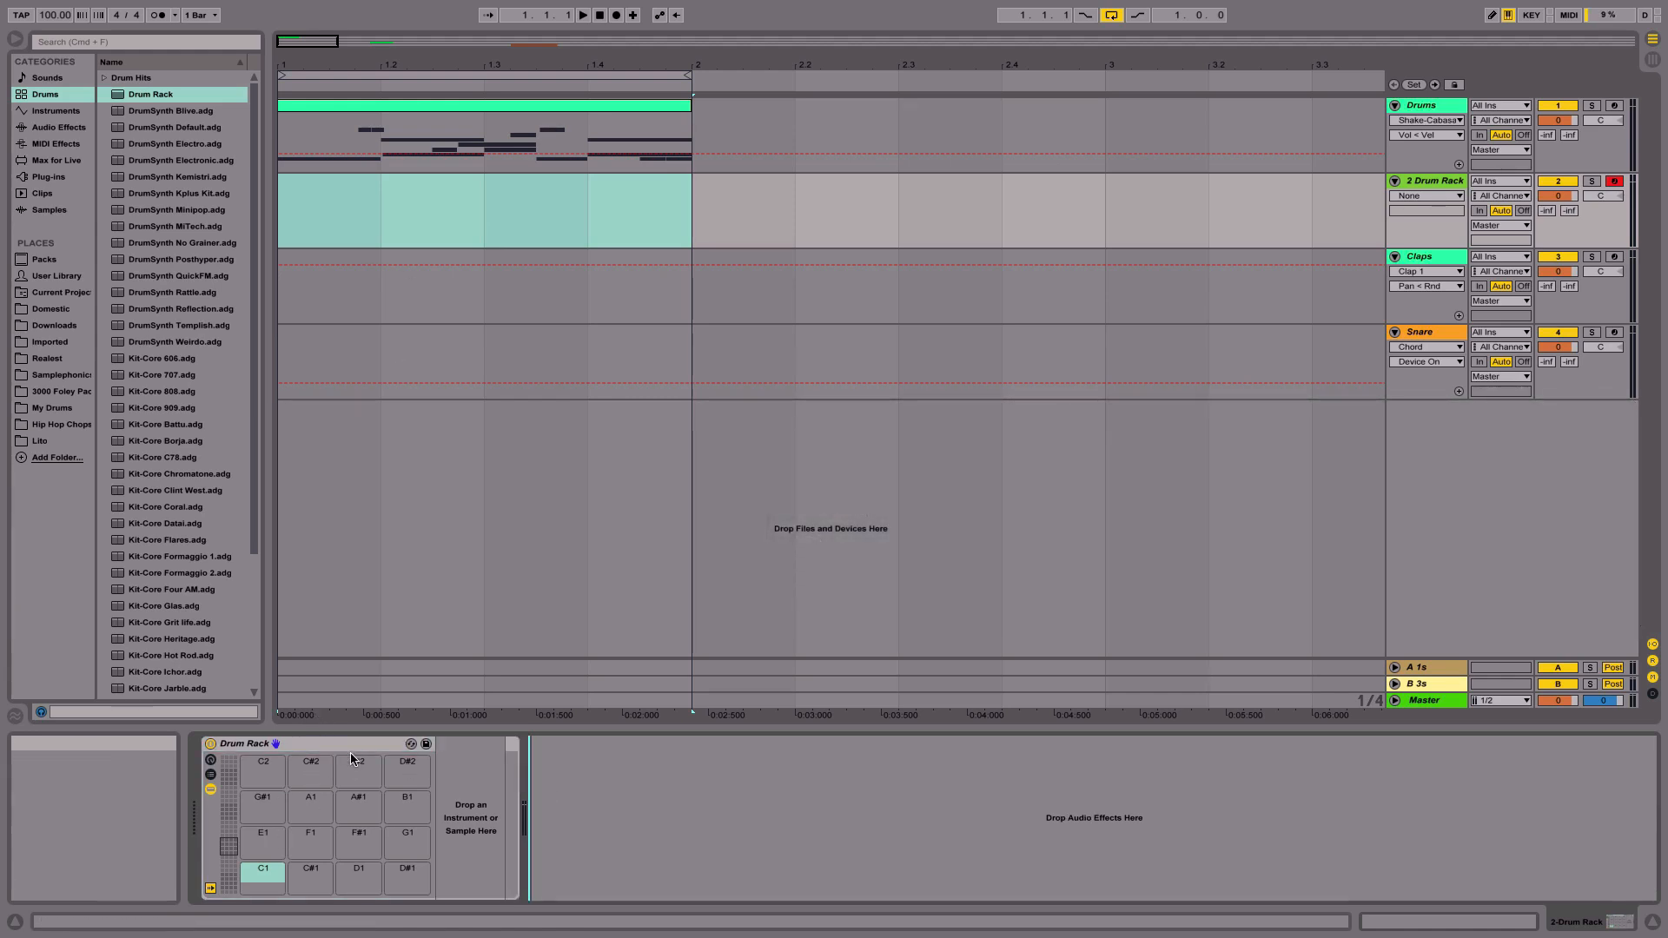
right_click(285, 744)
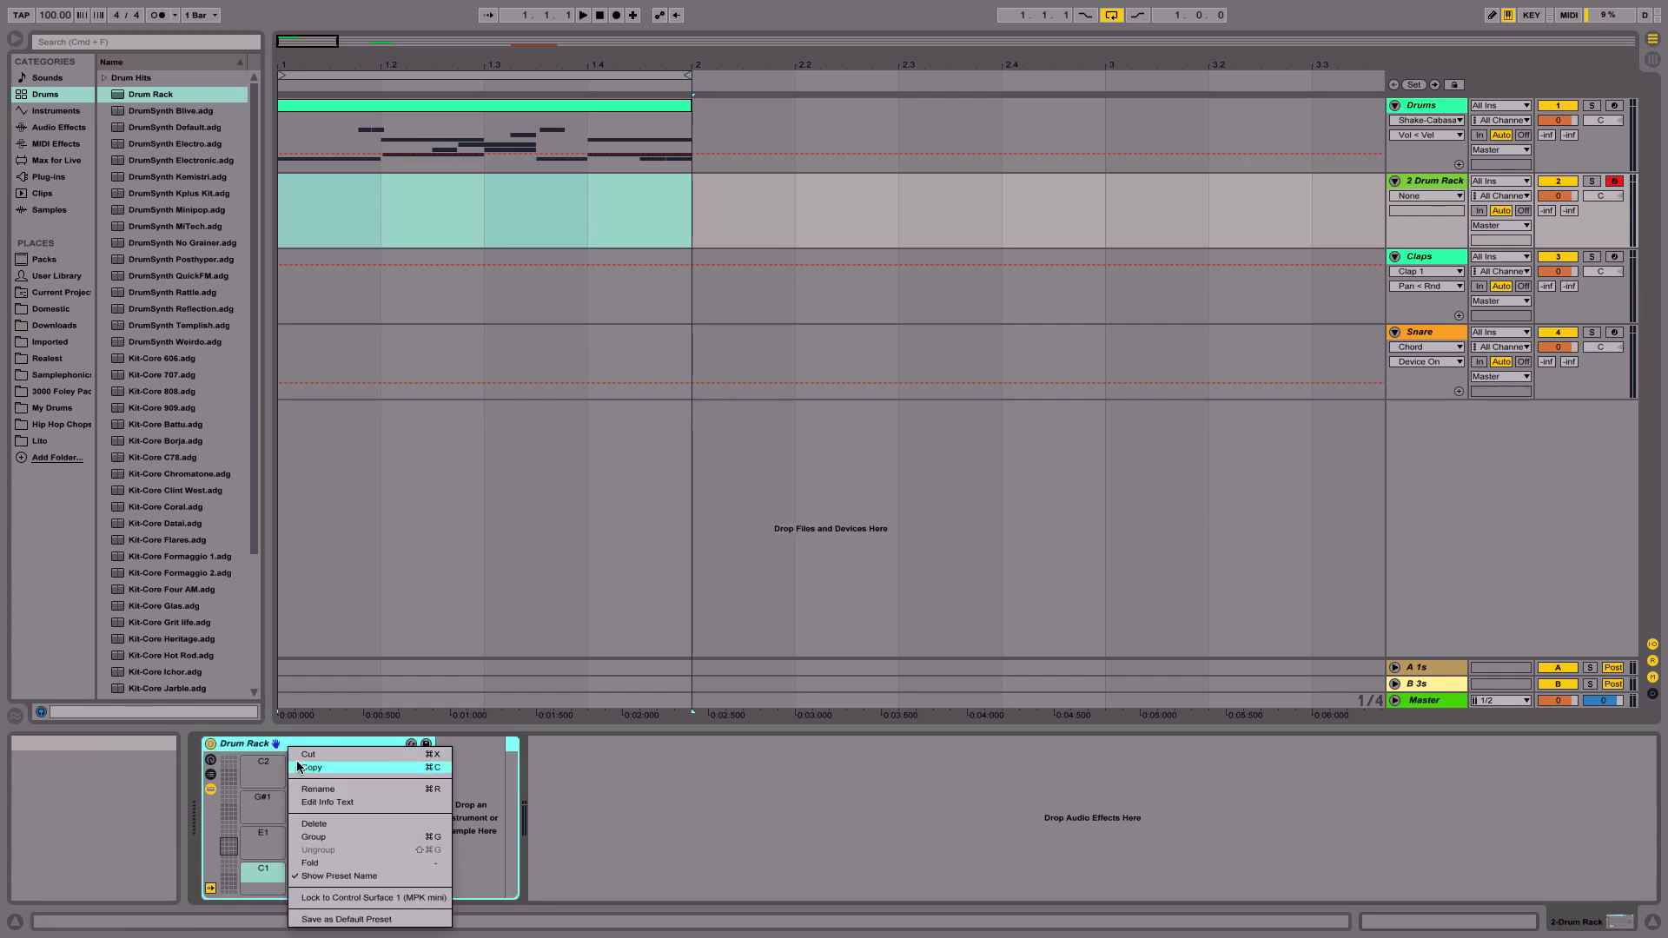
click(338, 920)
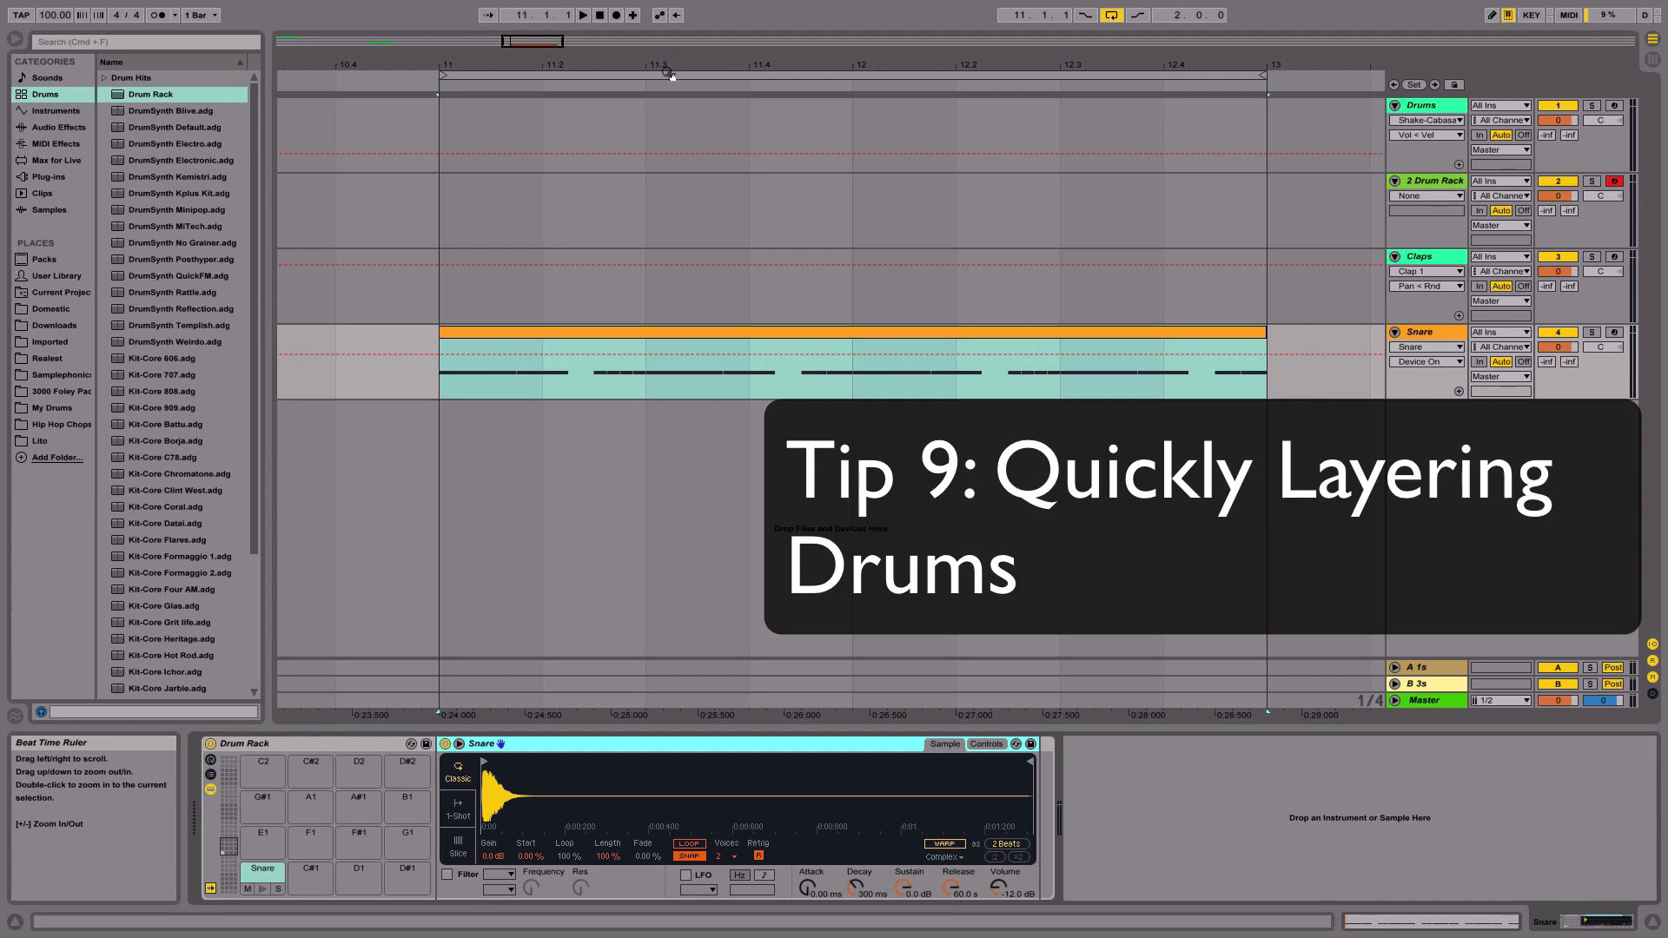
- Solo the Snare track and set its volume to -5 dB
click(1591, 333)
click(1568, 347)
text(-5)
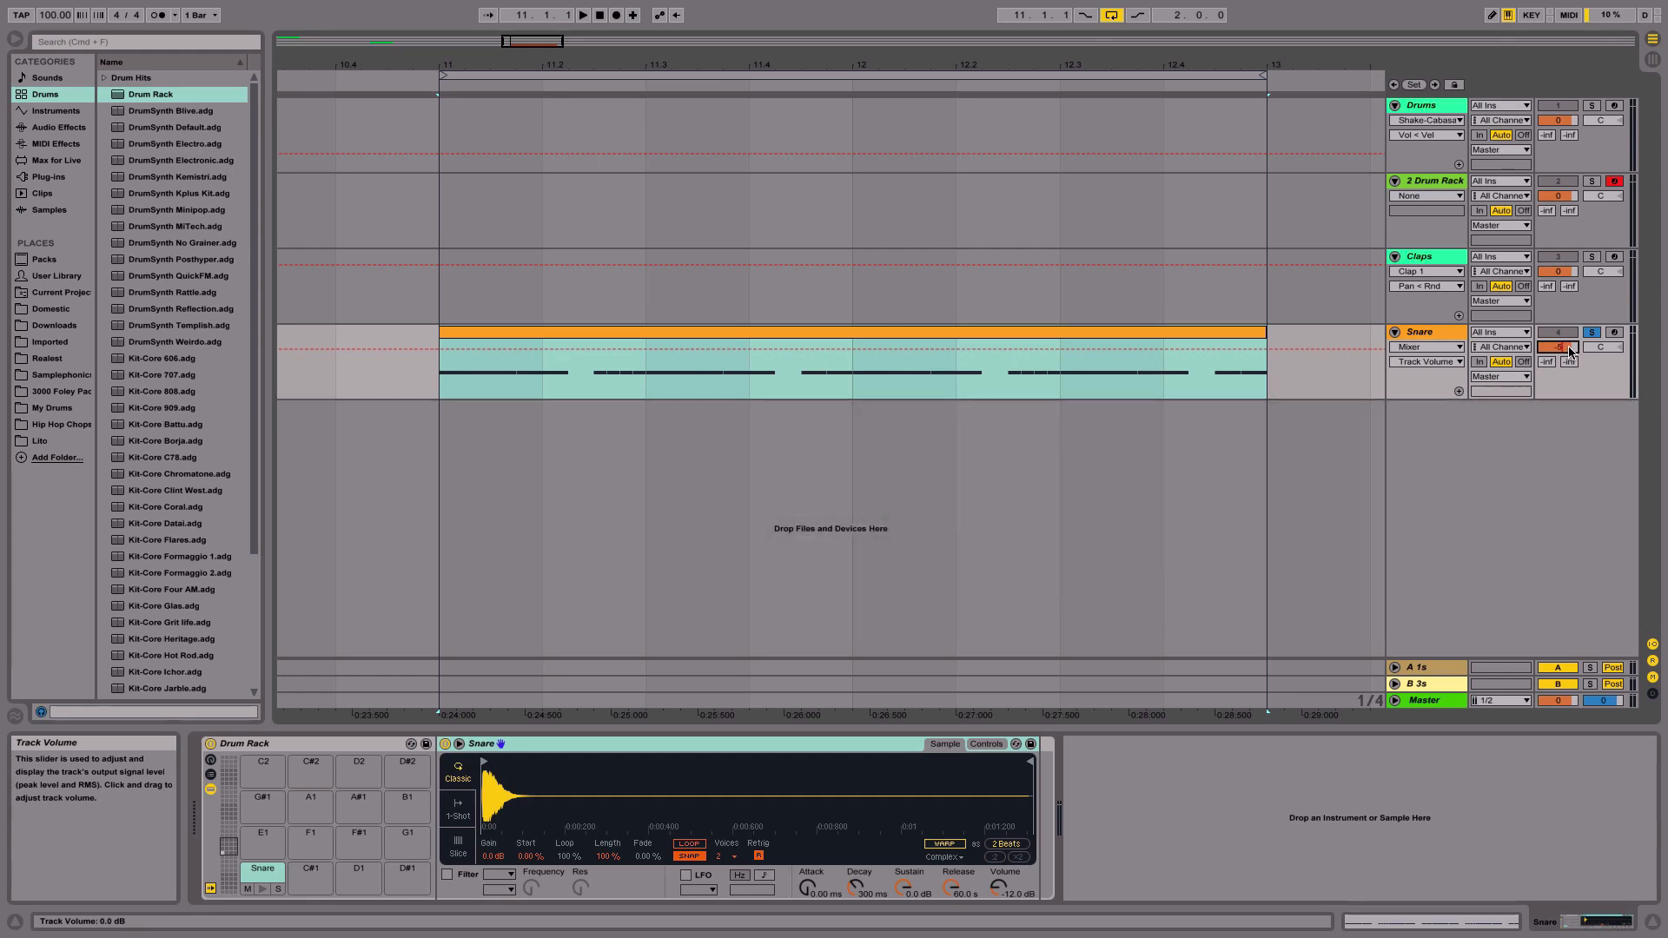
key(Return)
- Unsolo the Snare track and play the snare clip
click(1592, 334)
click(1092, 334)
key(space)
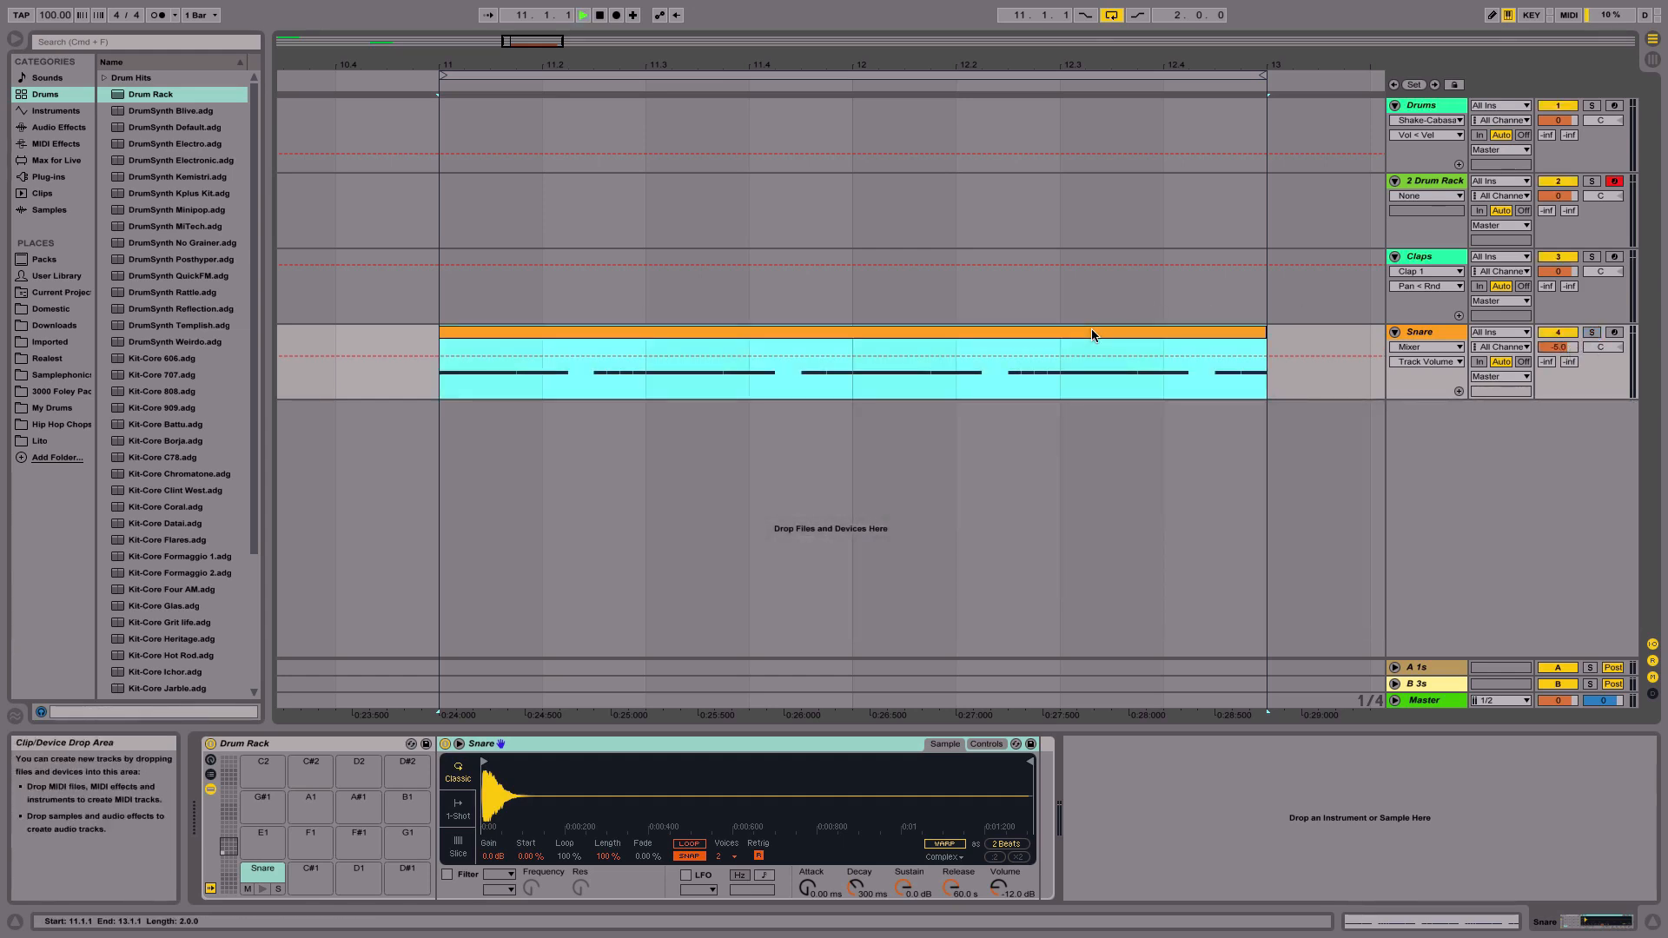
- Open the snare clip to inspect its notes, return to the devices and stop playback
double_click(1076, 334)
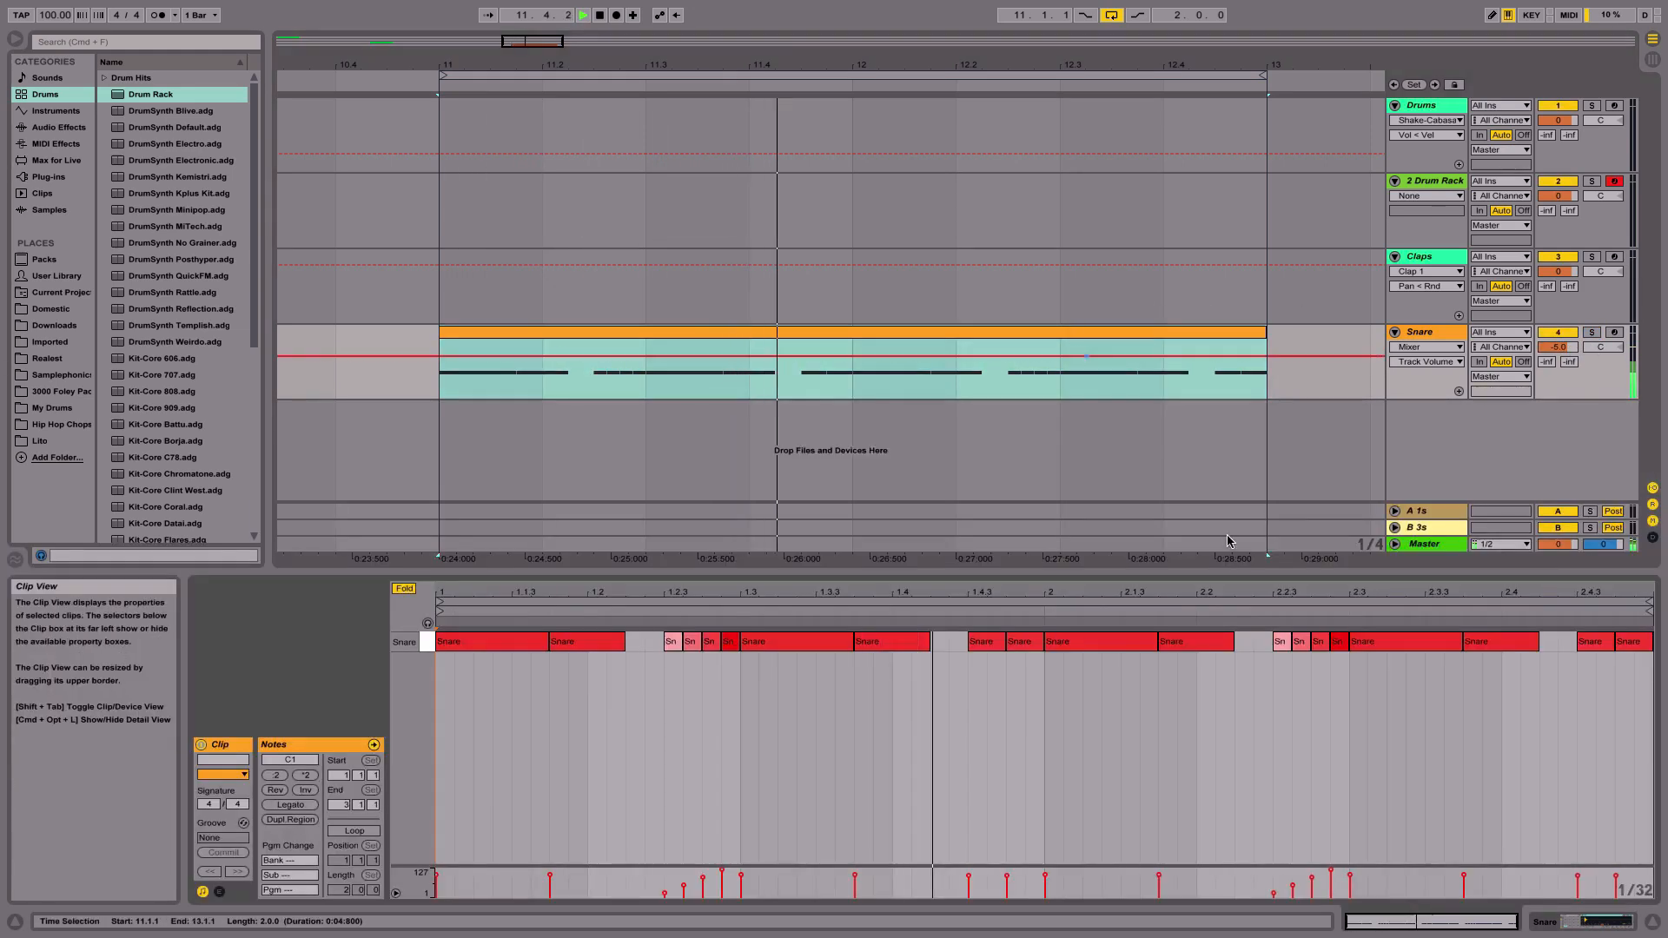
key(shift+Tab)
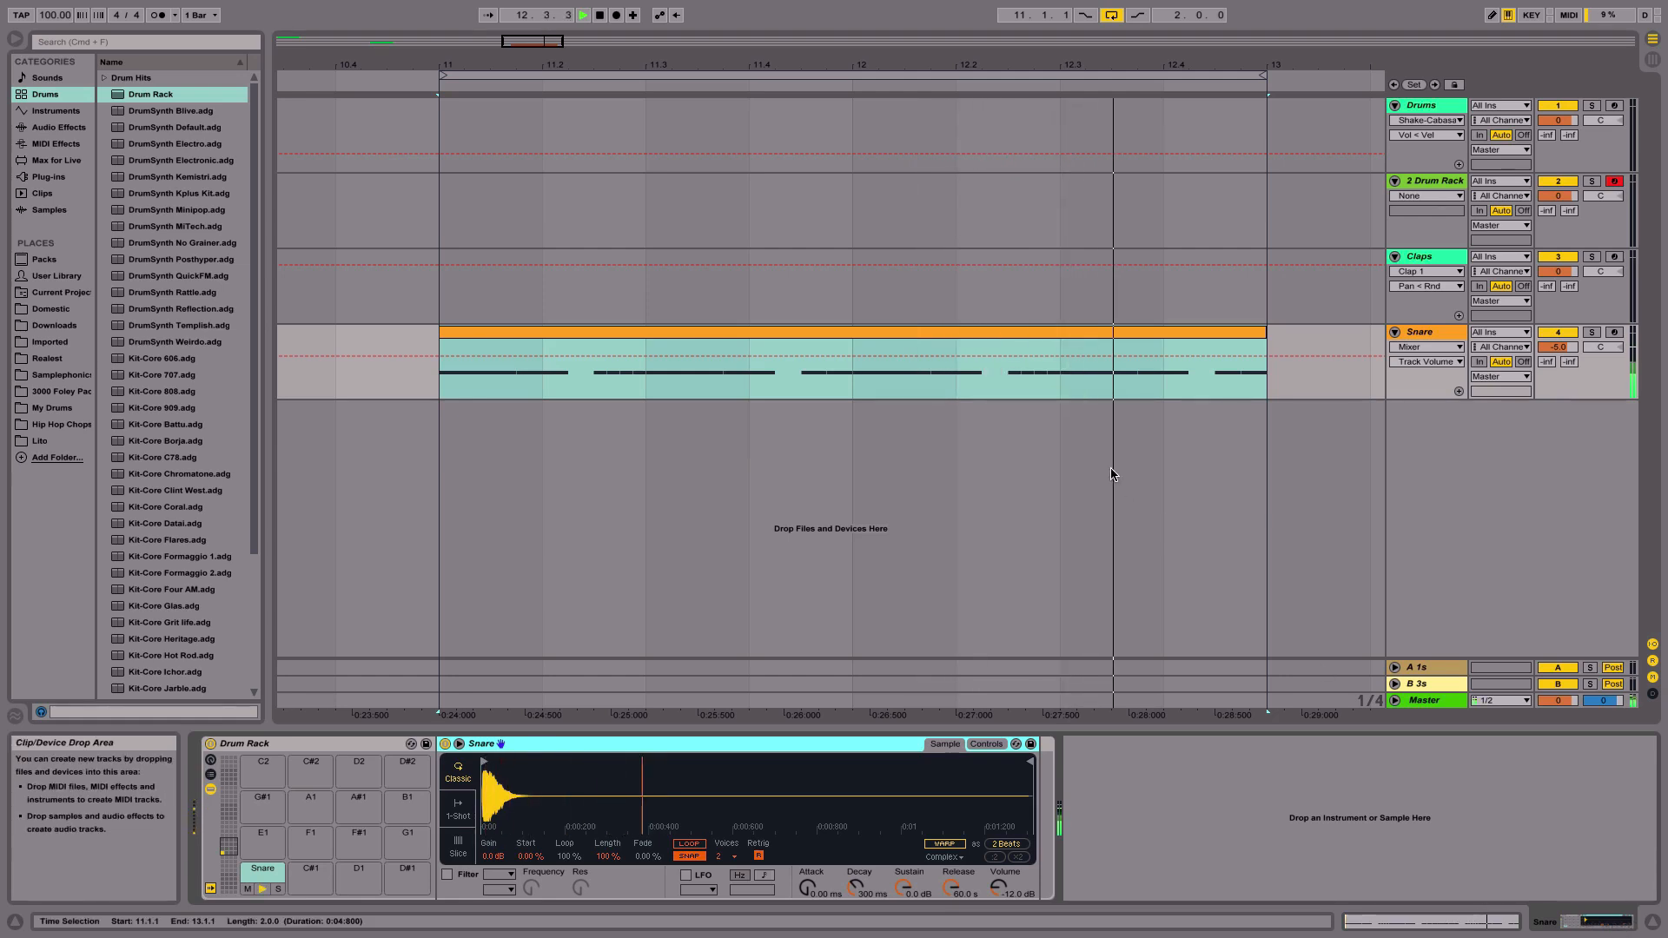
key(space)
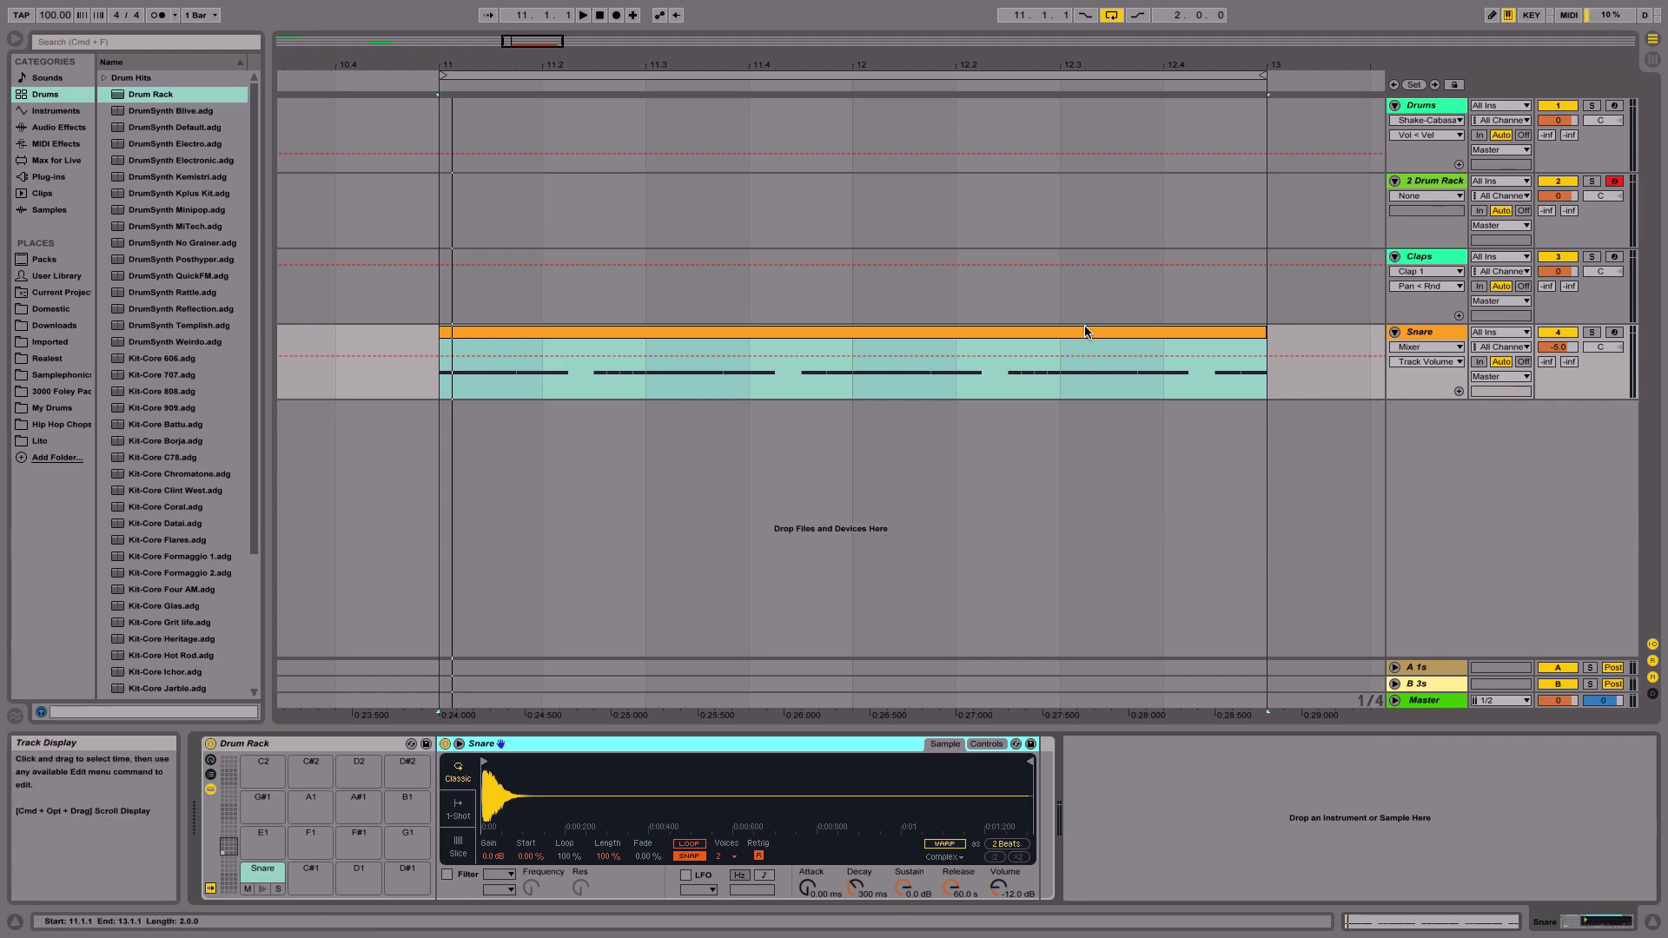
- Solo the Snare track, set the snare Simpler's transpose to 12 st and play the clip
click(1591, 336)
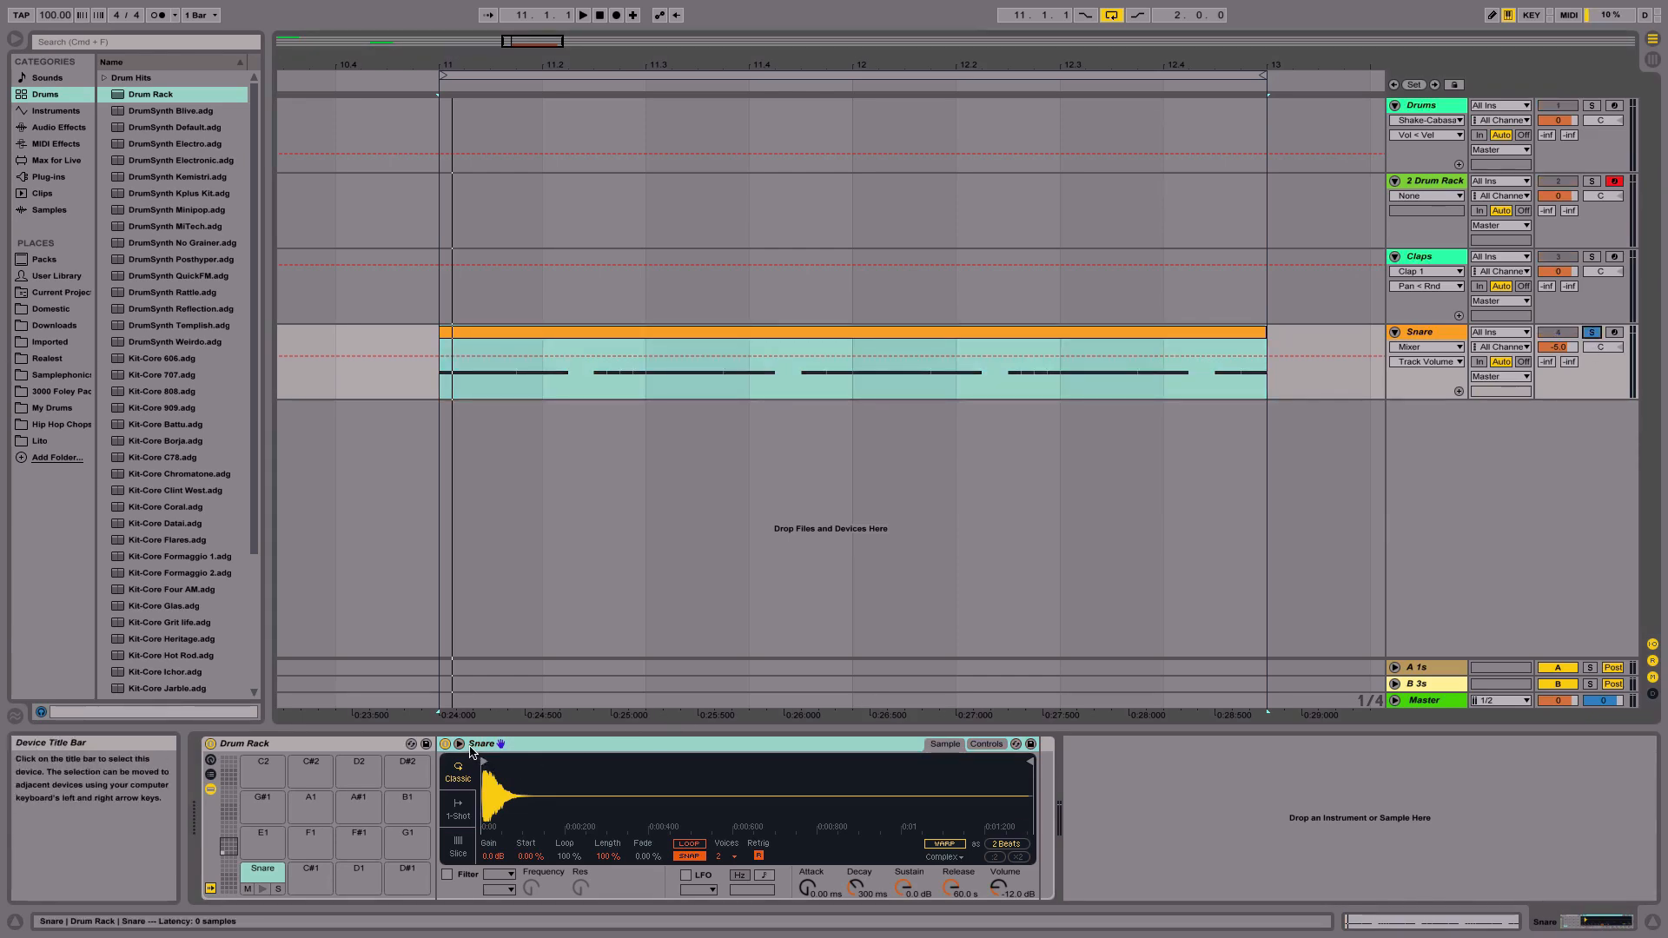
click(986, 744)
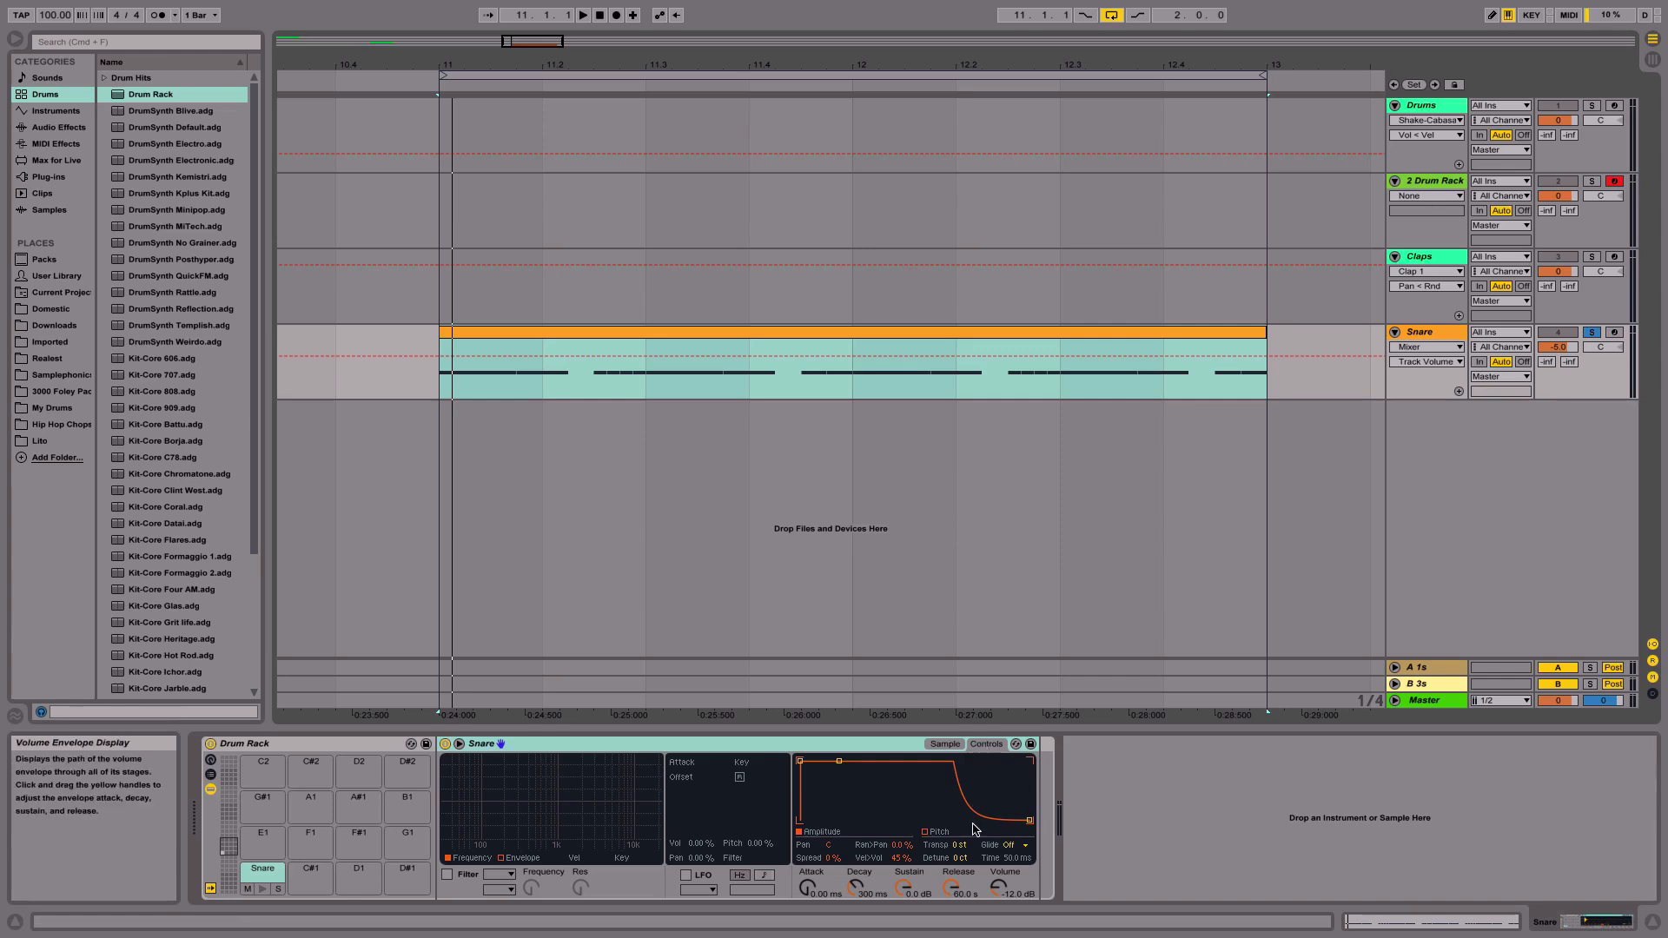
click(945, 745)
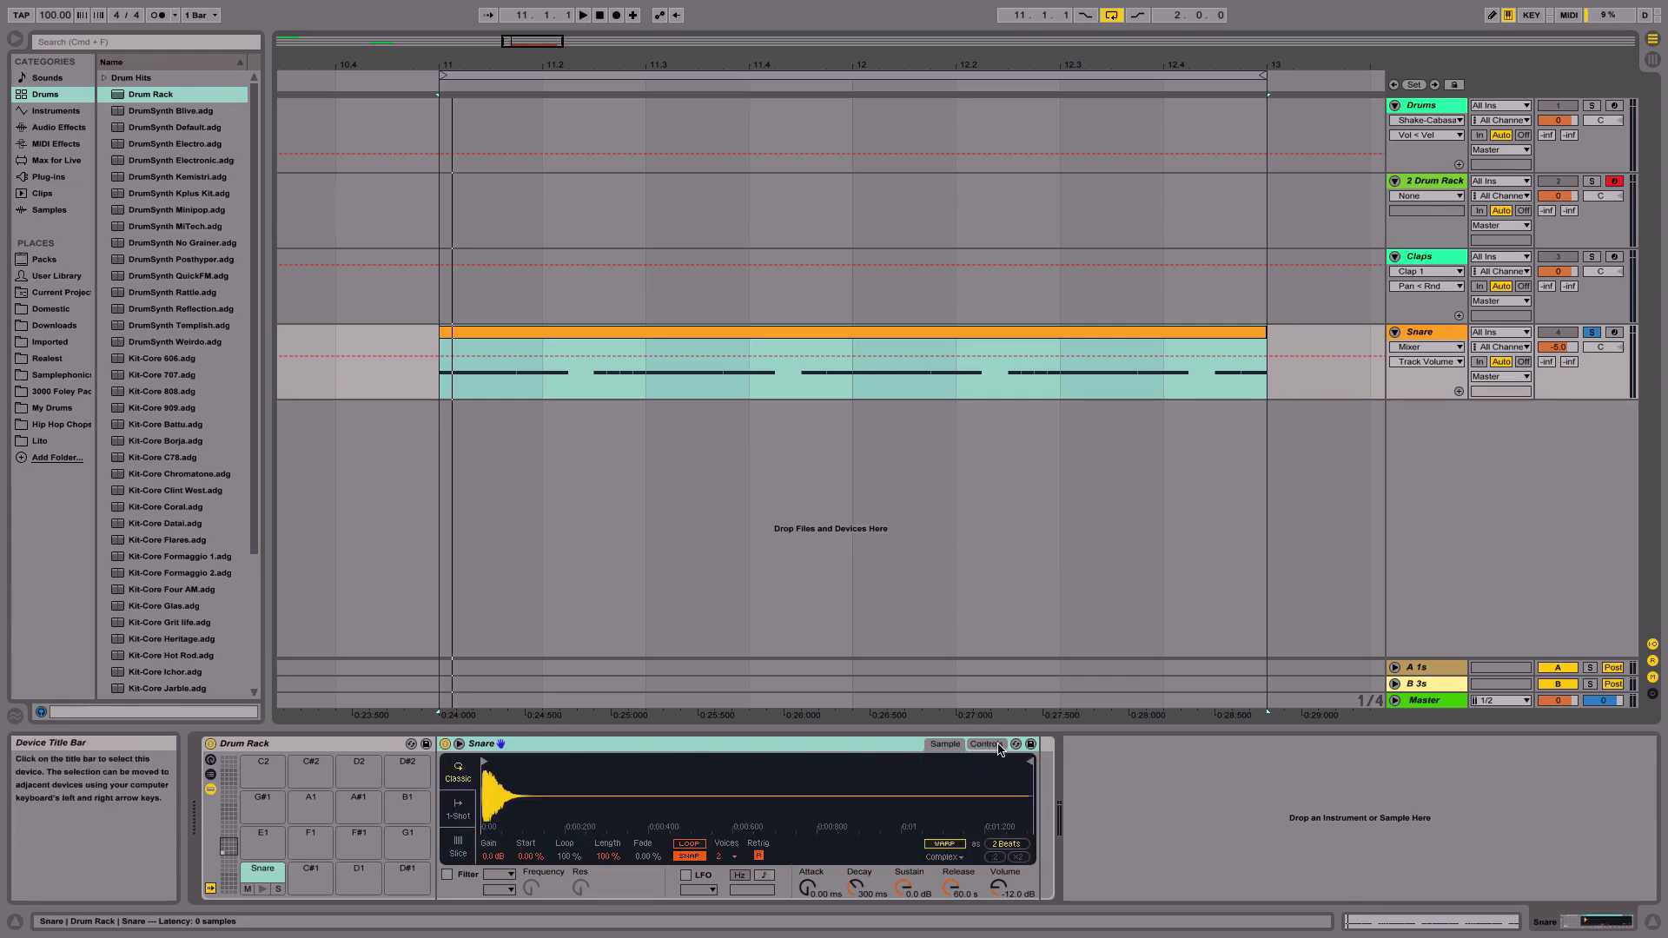
click(987, 744)
click(959, 846)
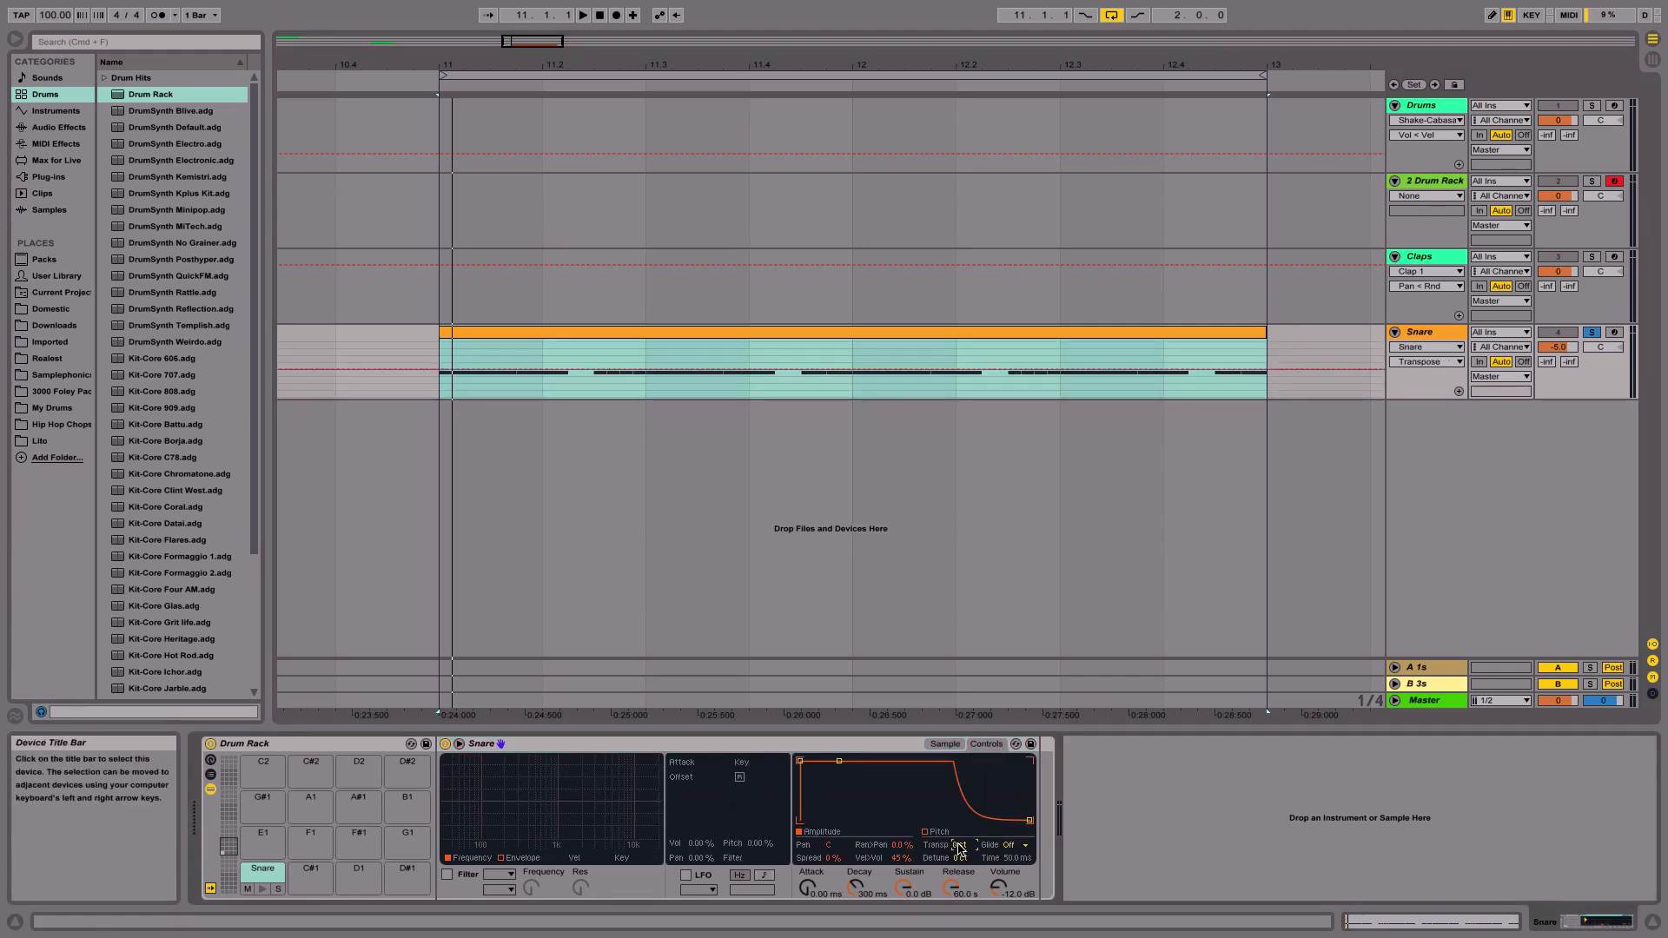
text(12)
key(Return)
key(space)
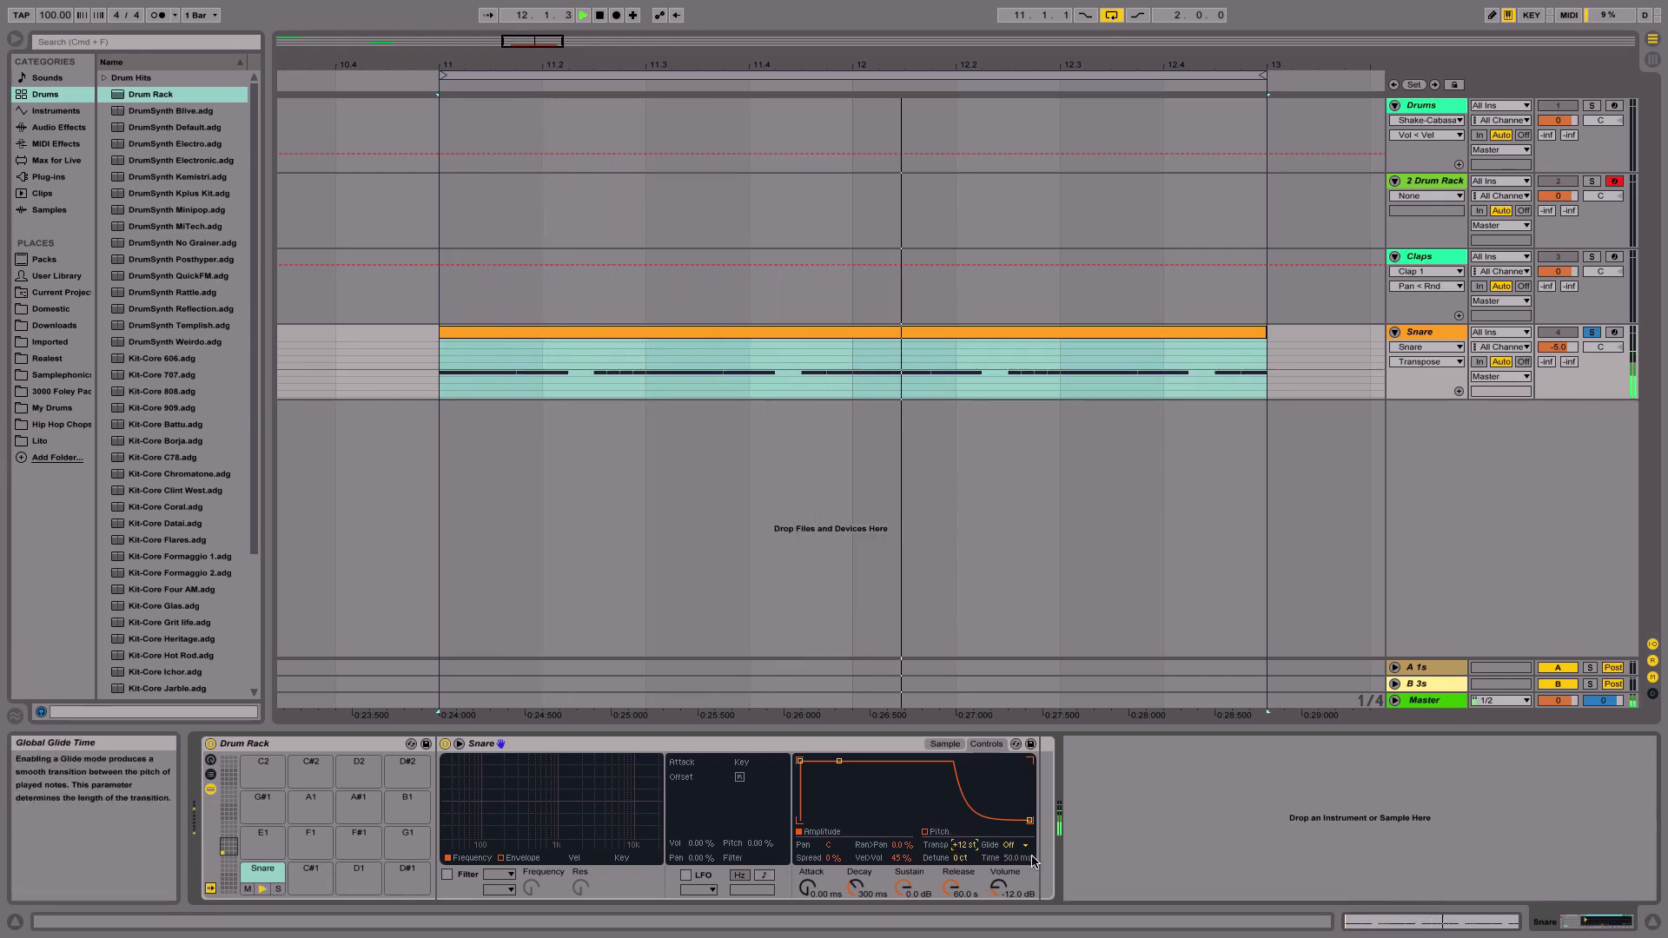
- Reset the snare Simpler's transpose to 0 st, return to its sample view and stop playback
text(0)
key(Return)
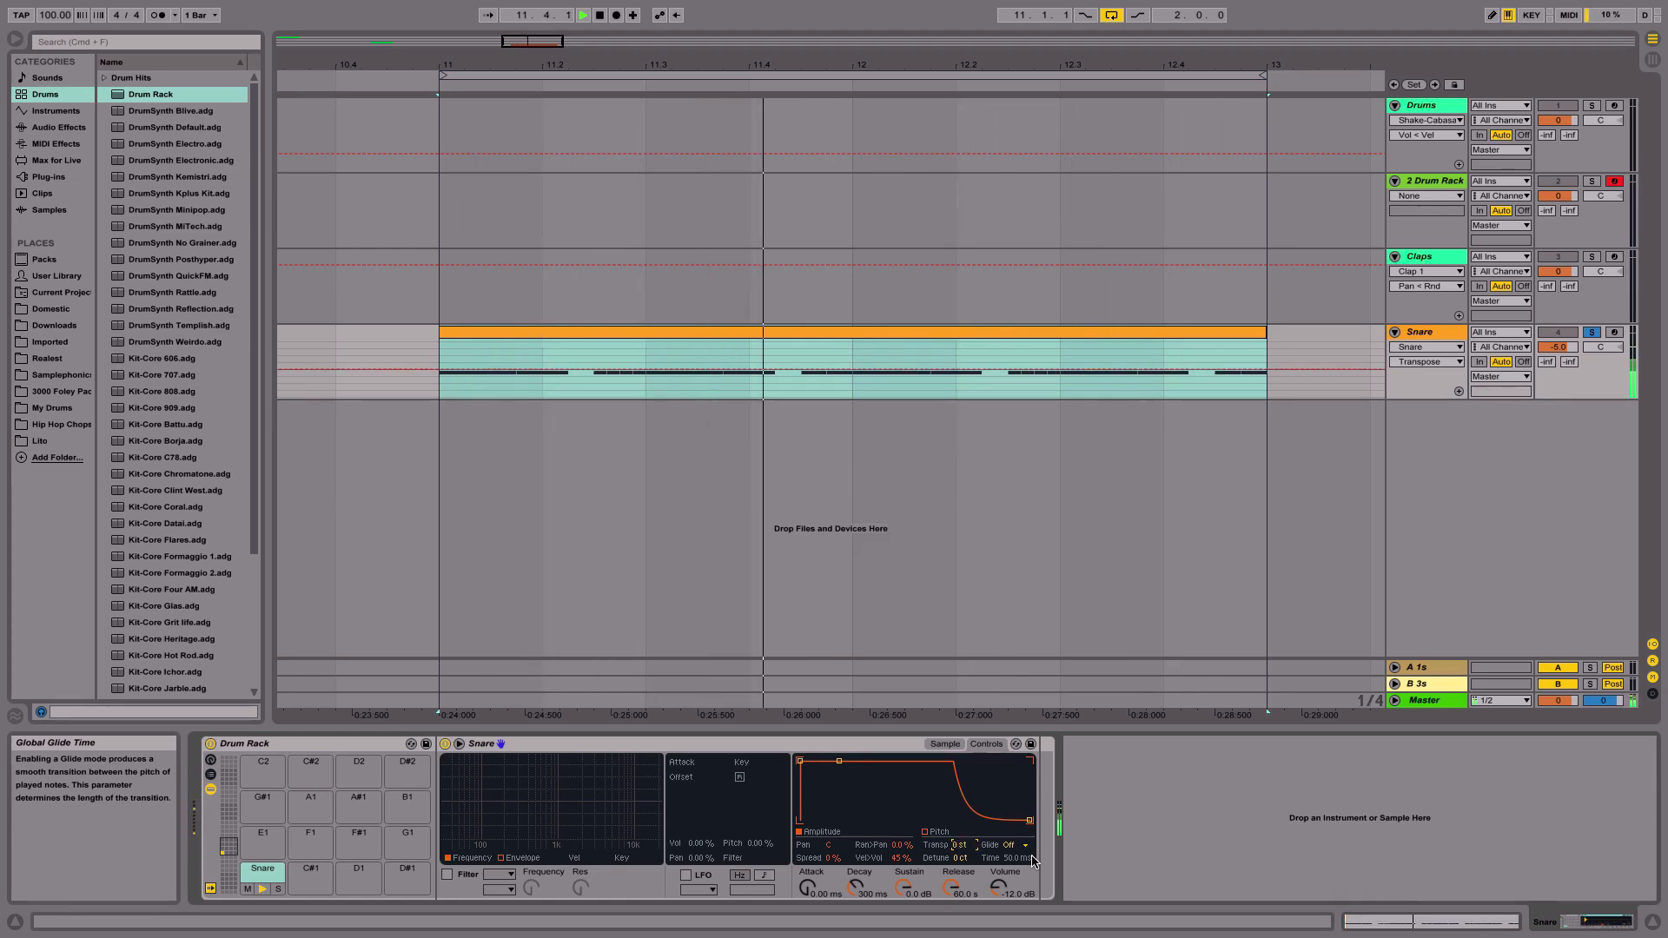
click(946, 744)
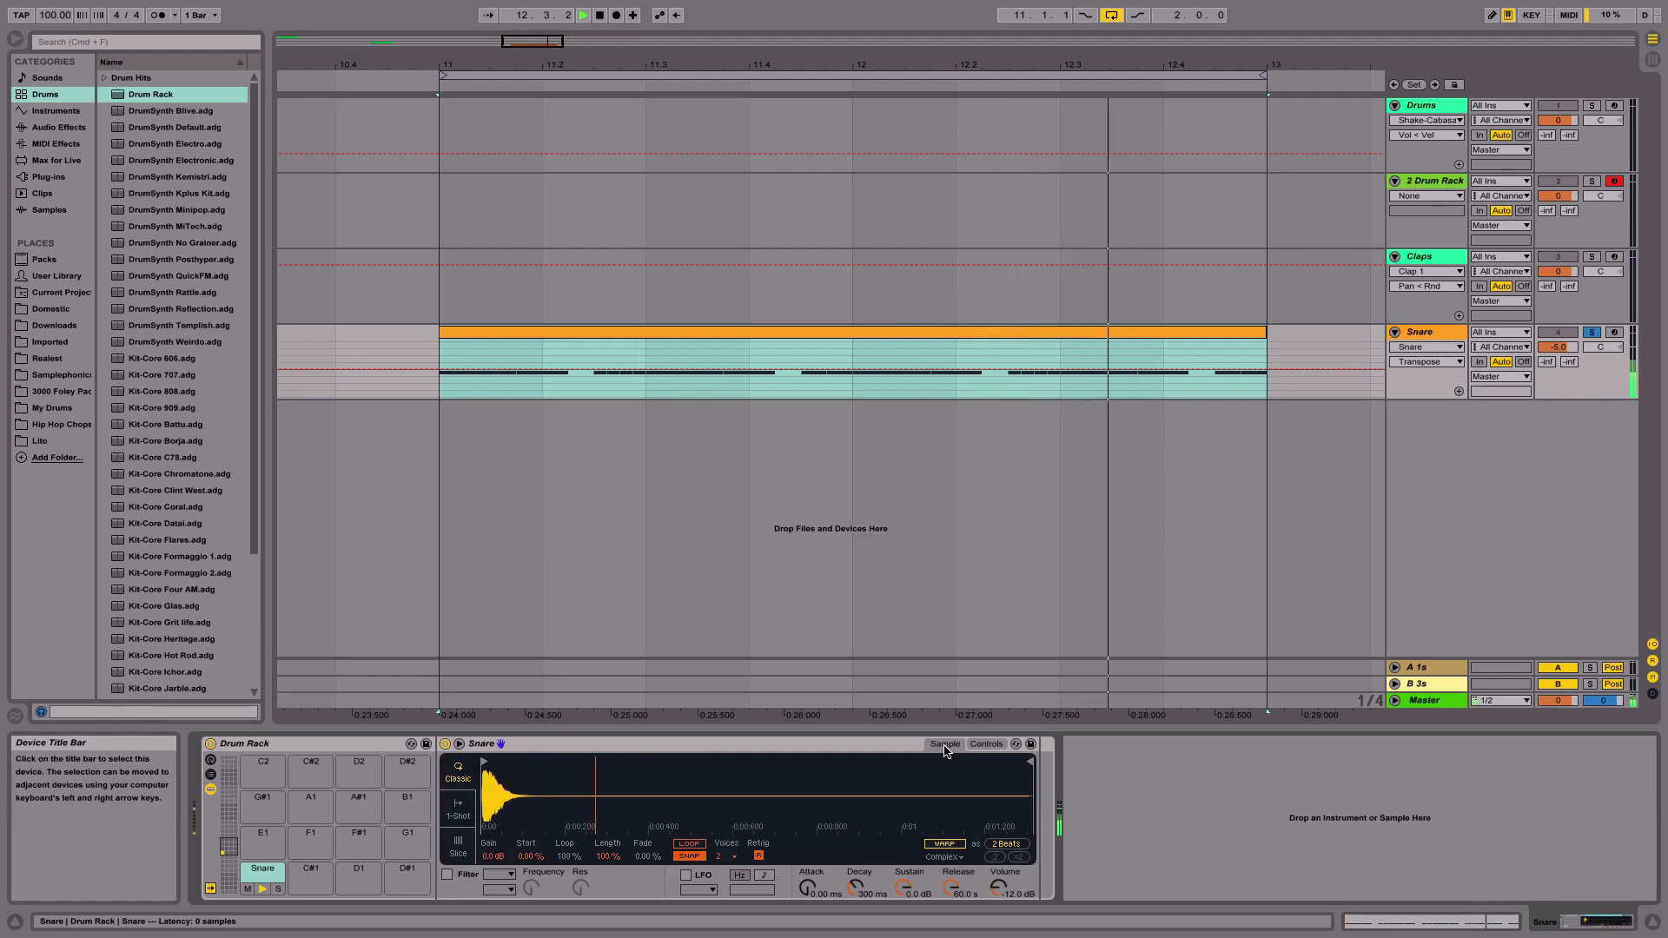
key(space)
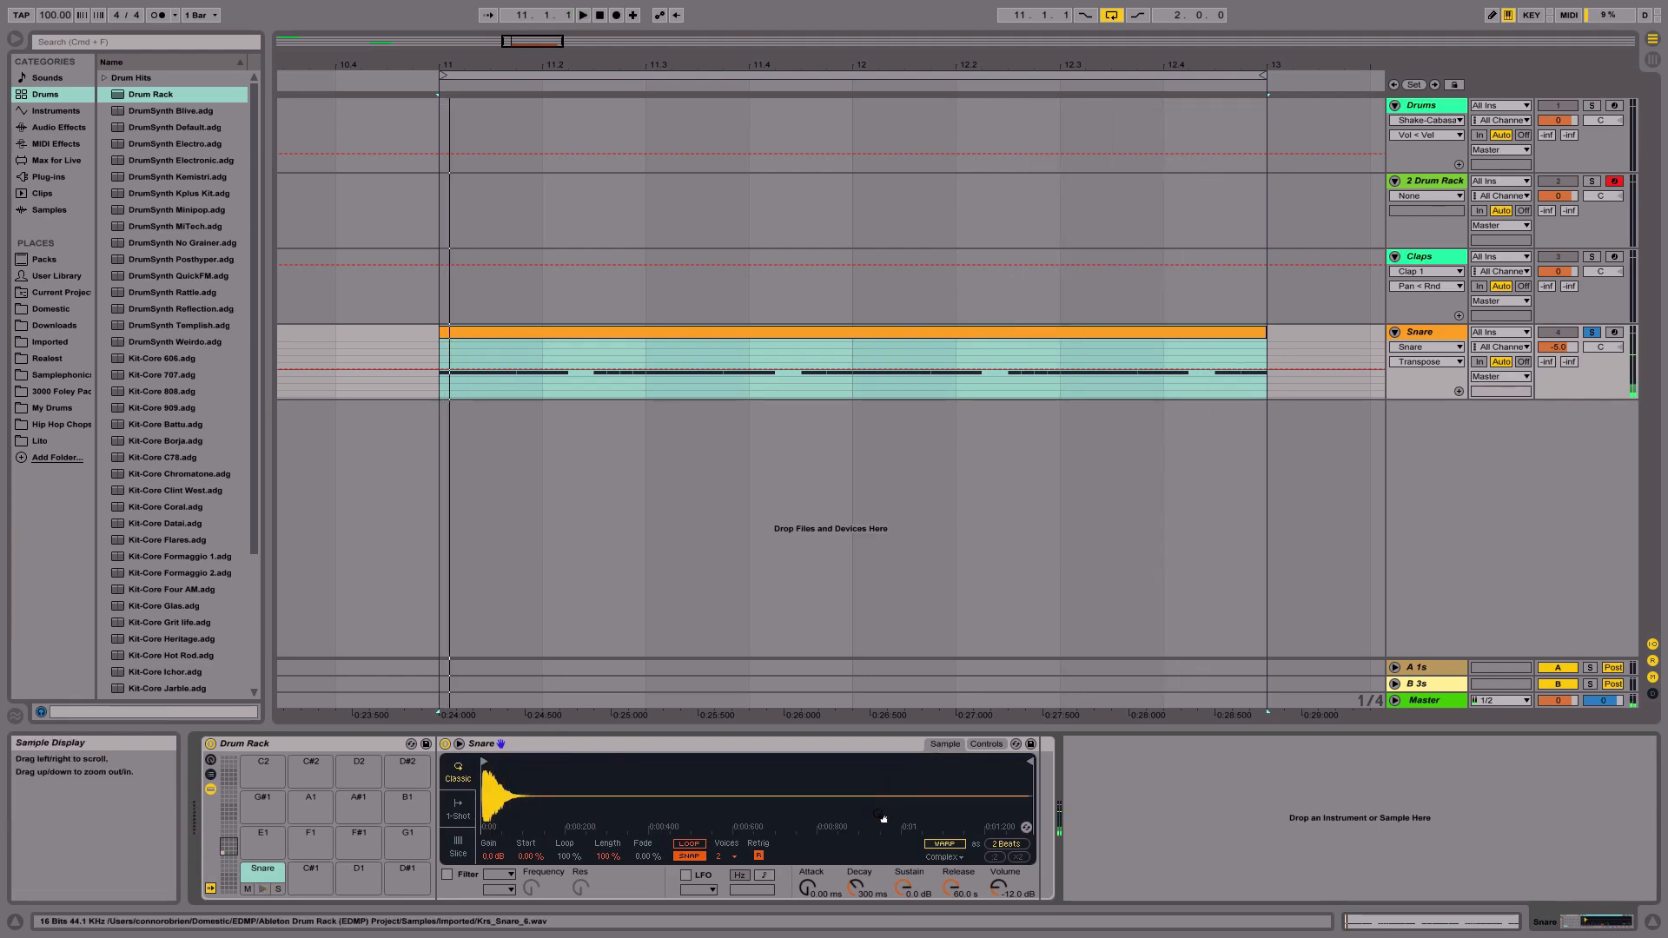
- Add a Chord MIDI effect in front of the snare Simpler and set Shift 1 to +12 st
click(54, 143)
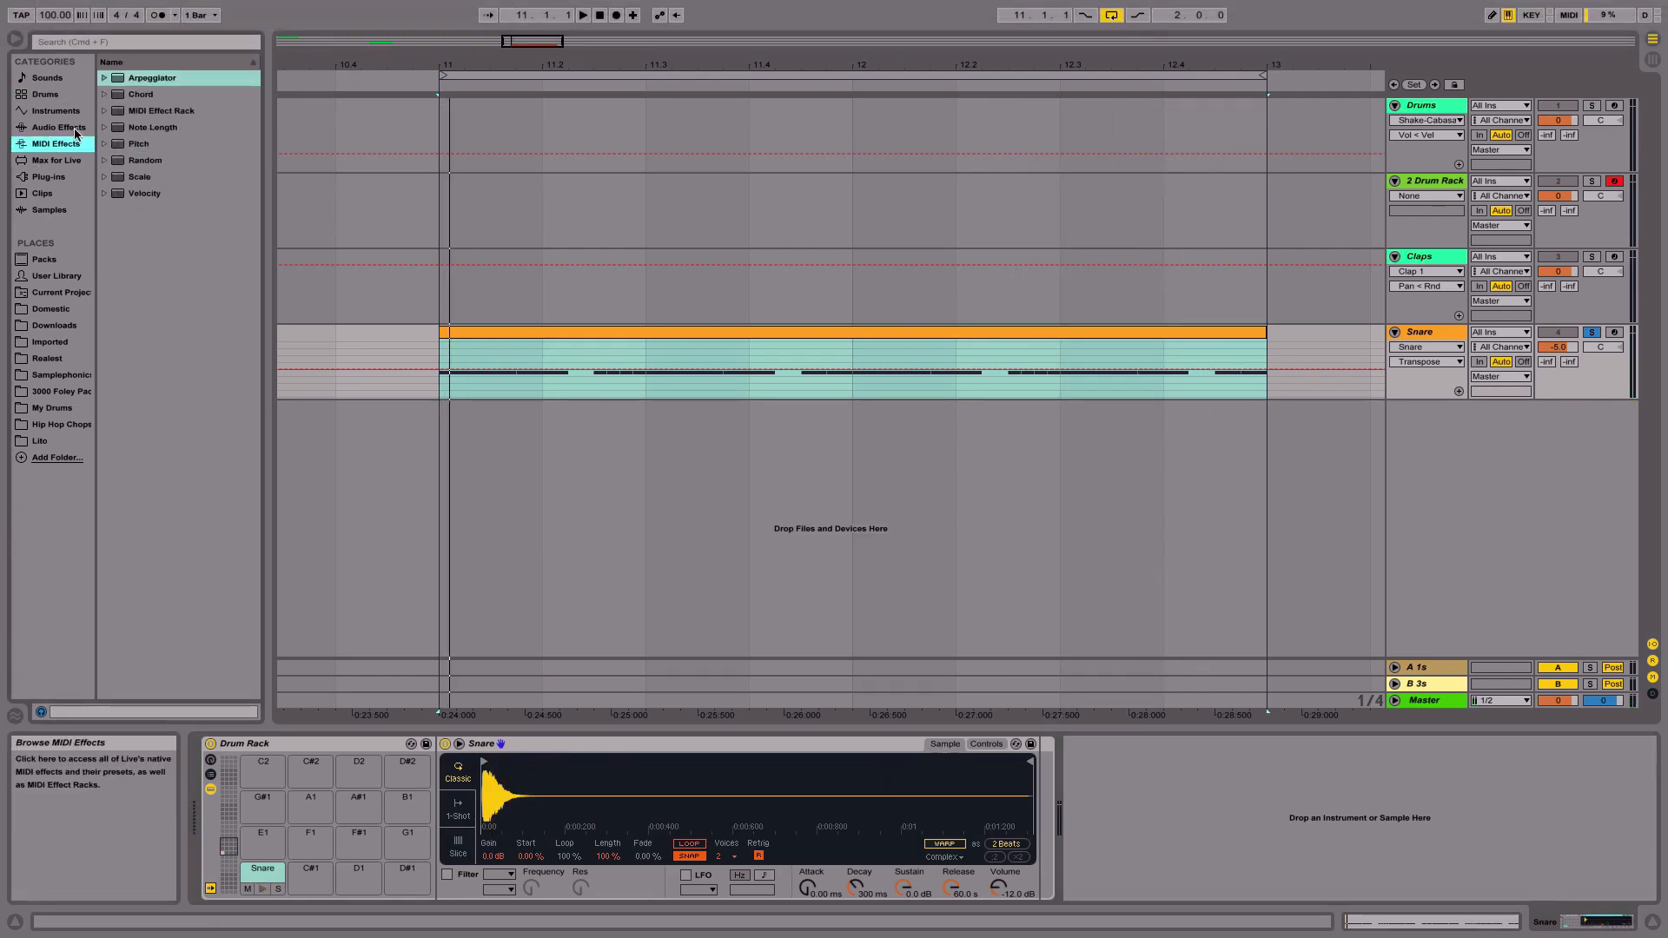
drag(151, 94, 452, 835)
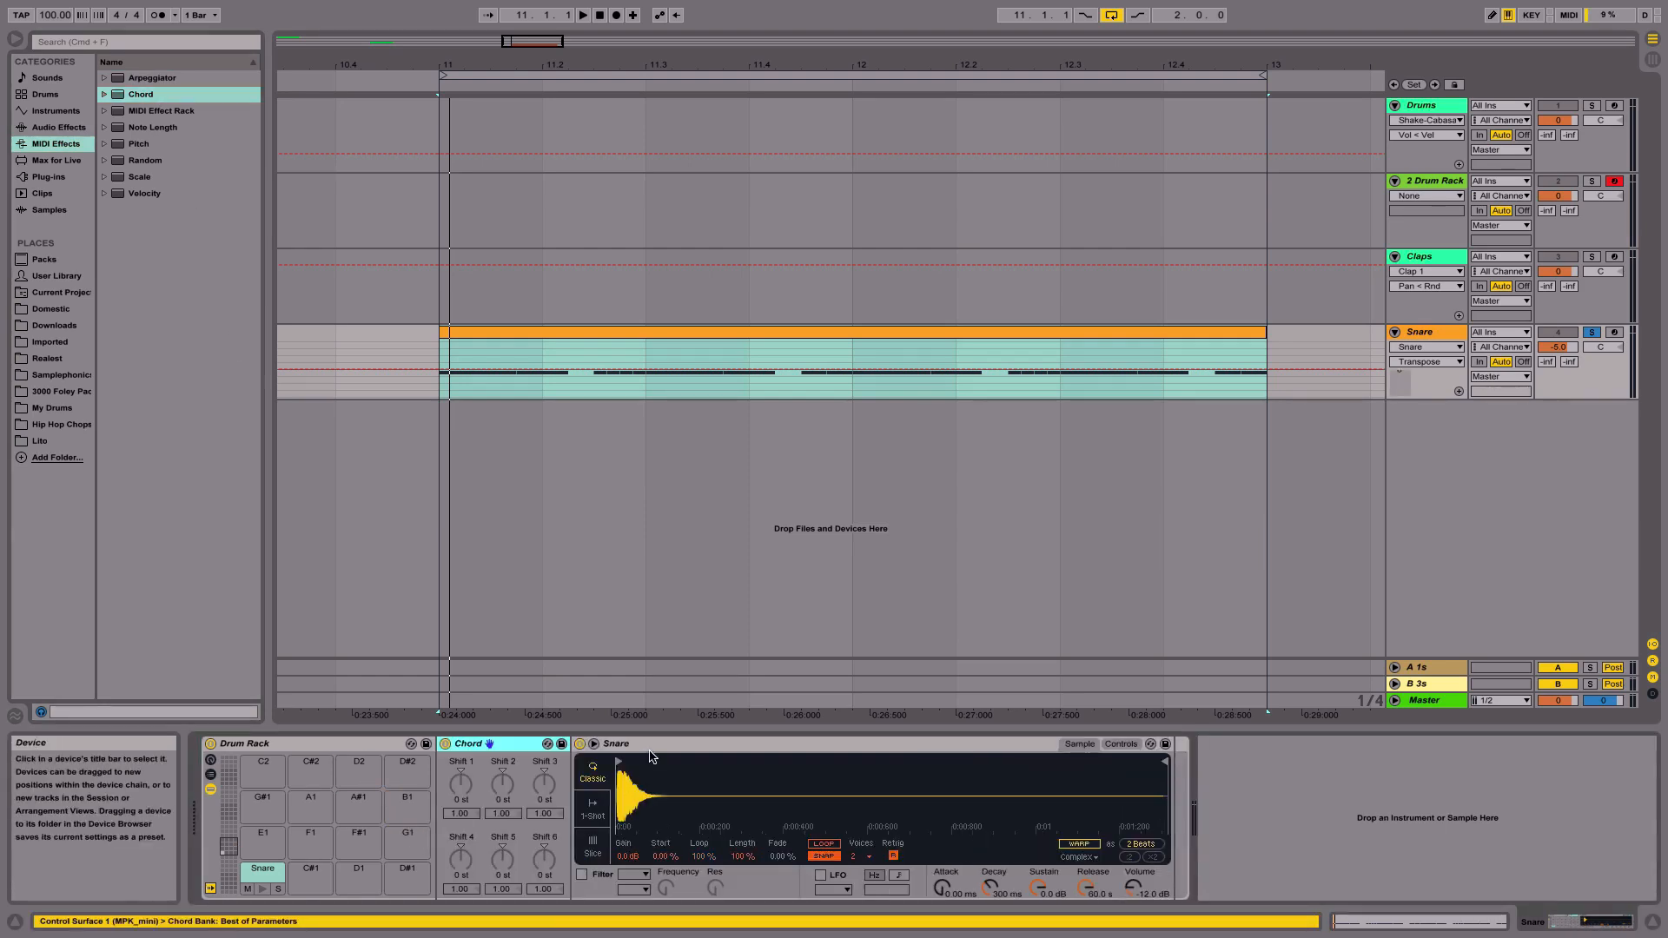
click(466, 784)
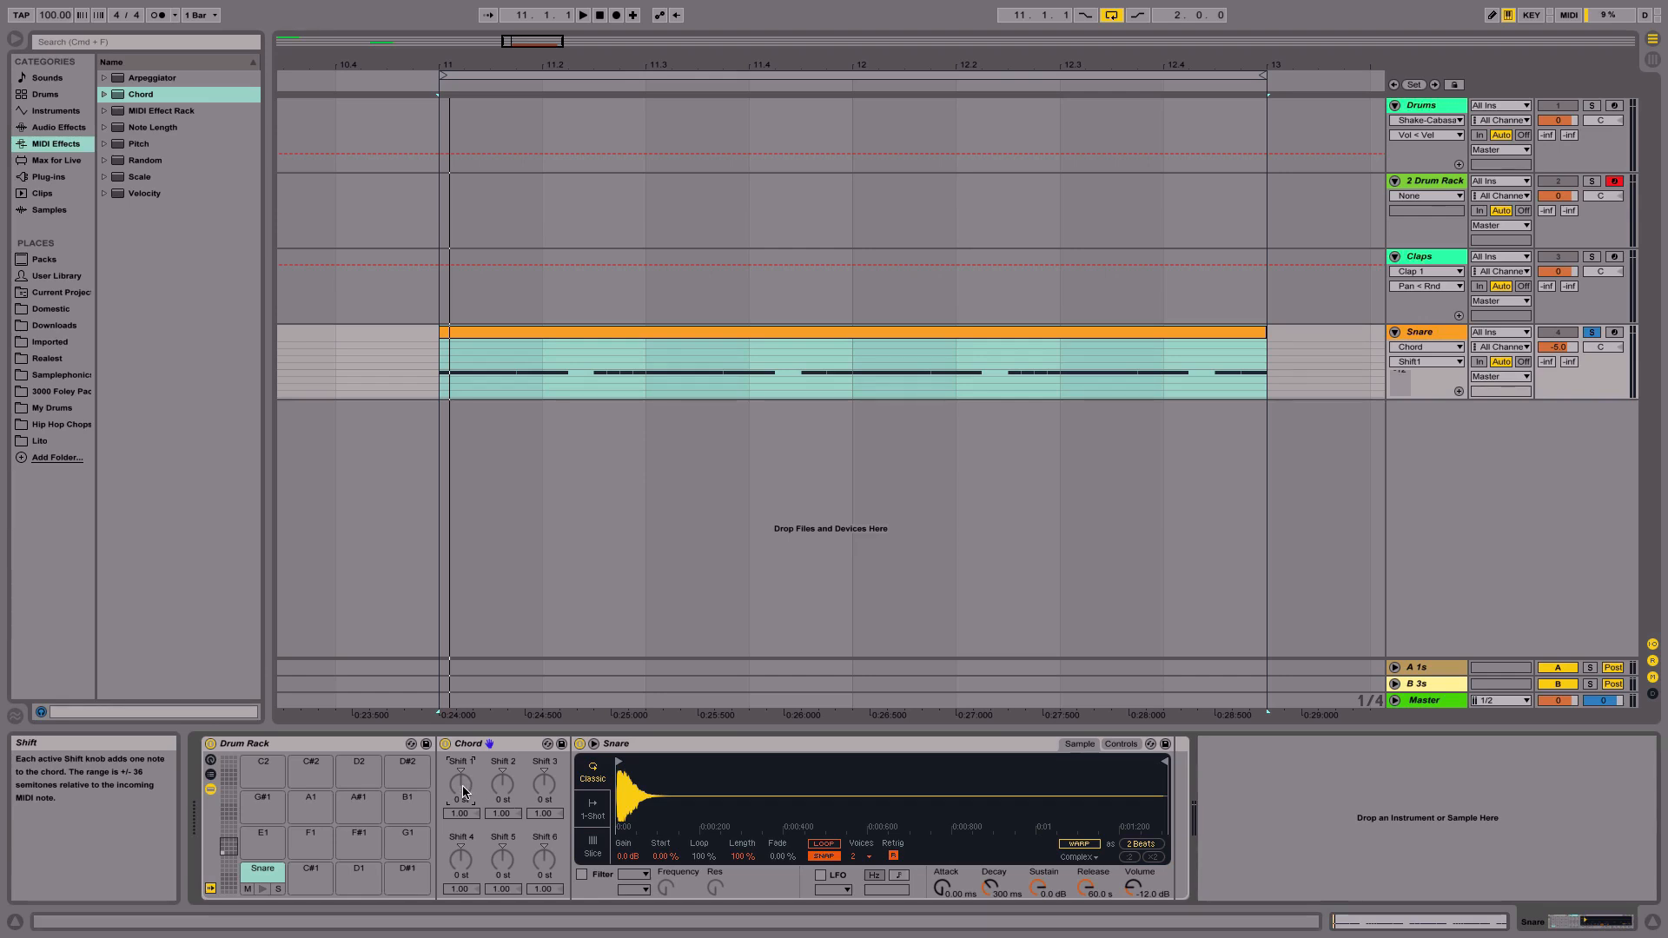
text(12)
key(Return)
- Adjust the Chord's Shift 1 velocity to 1.42 while playing the snare clip
click(460, 814)
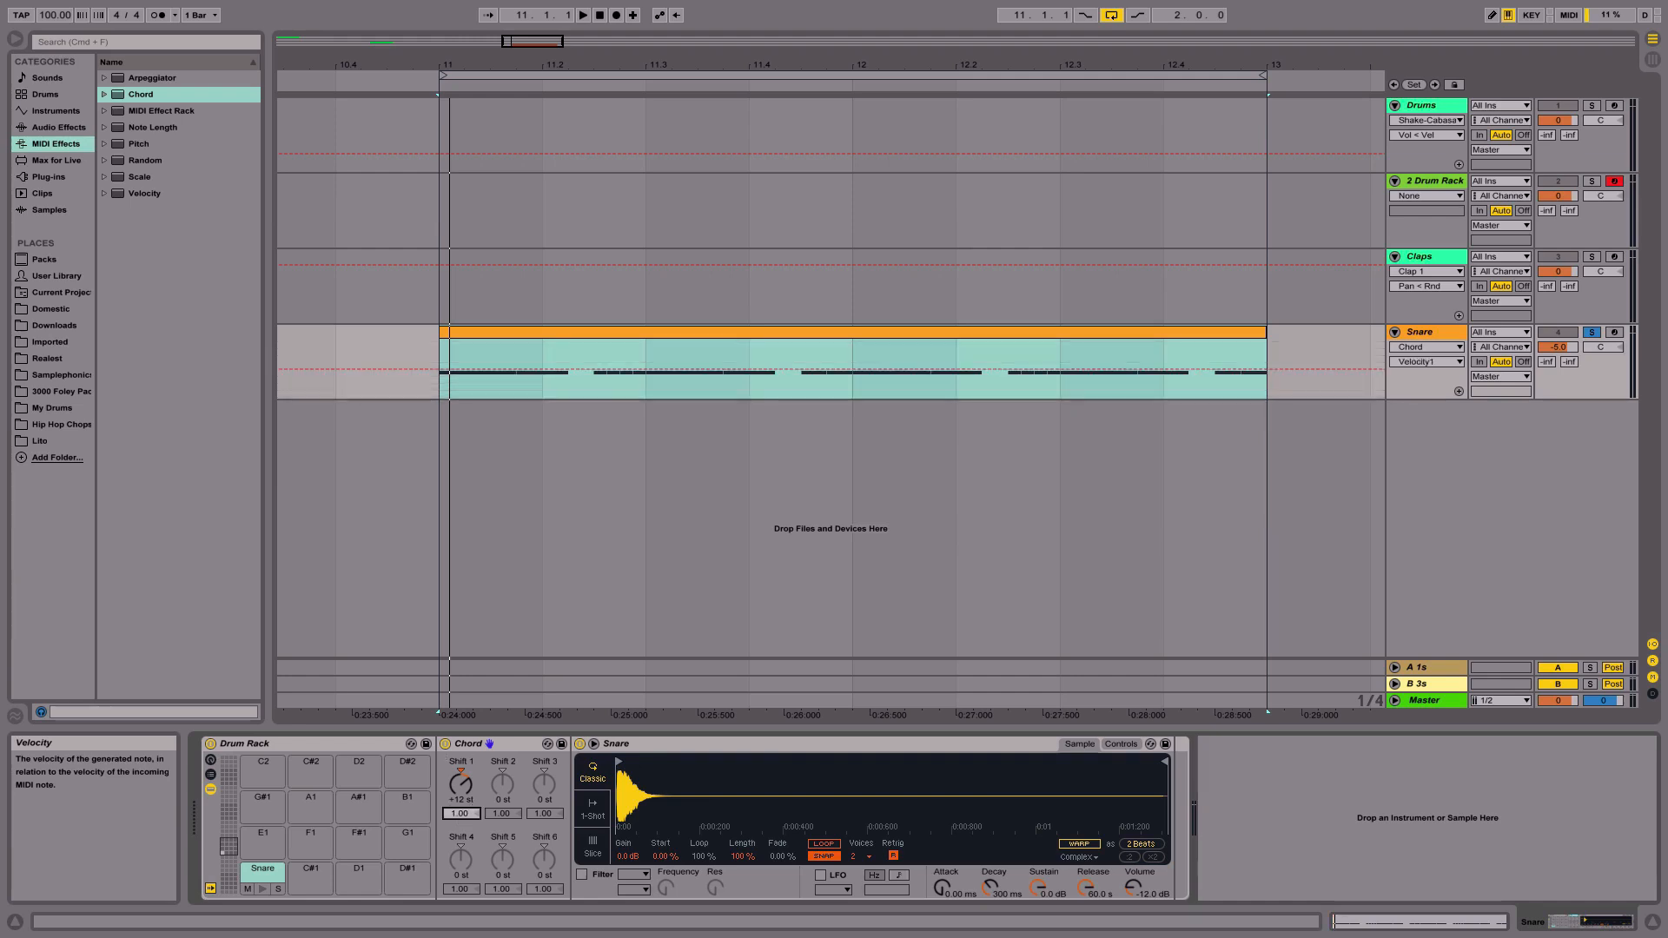
click(467, 803)
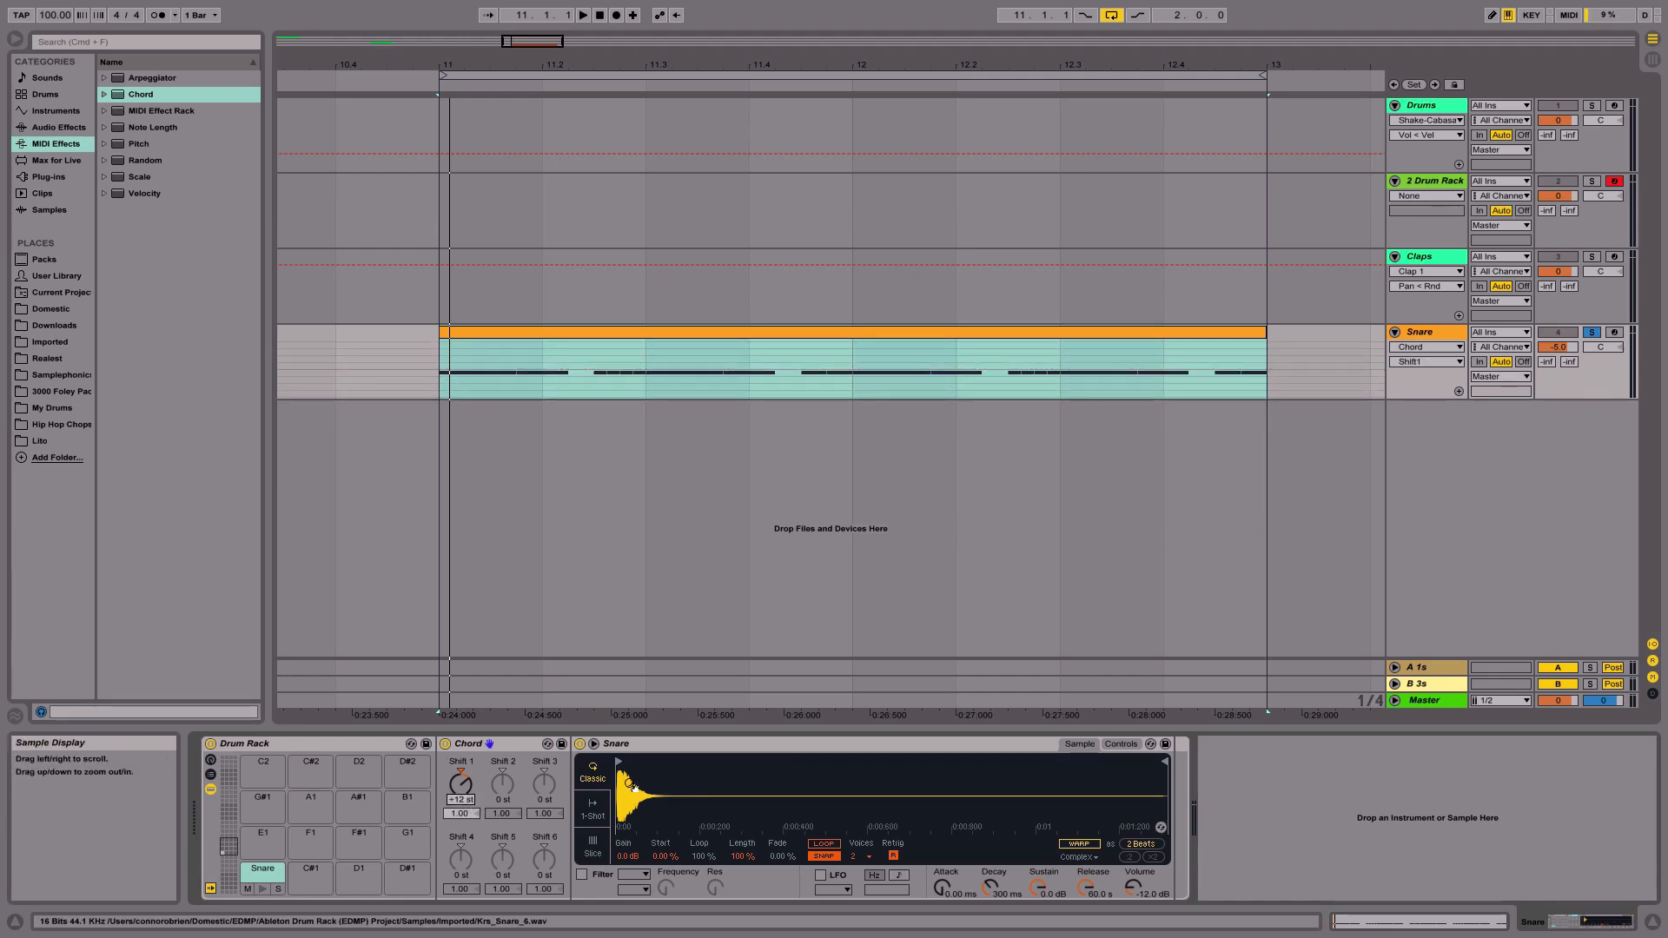
click(463, 815)
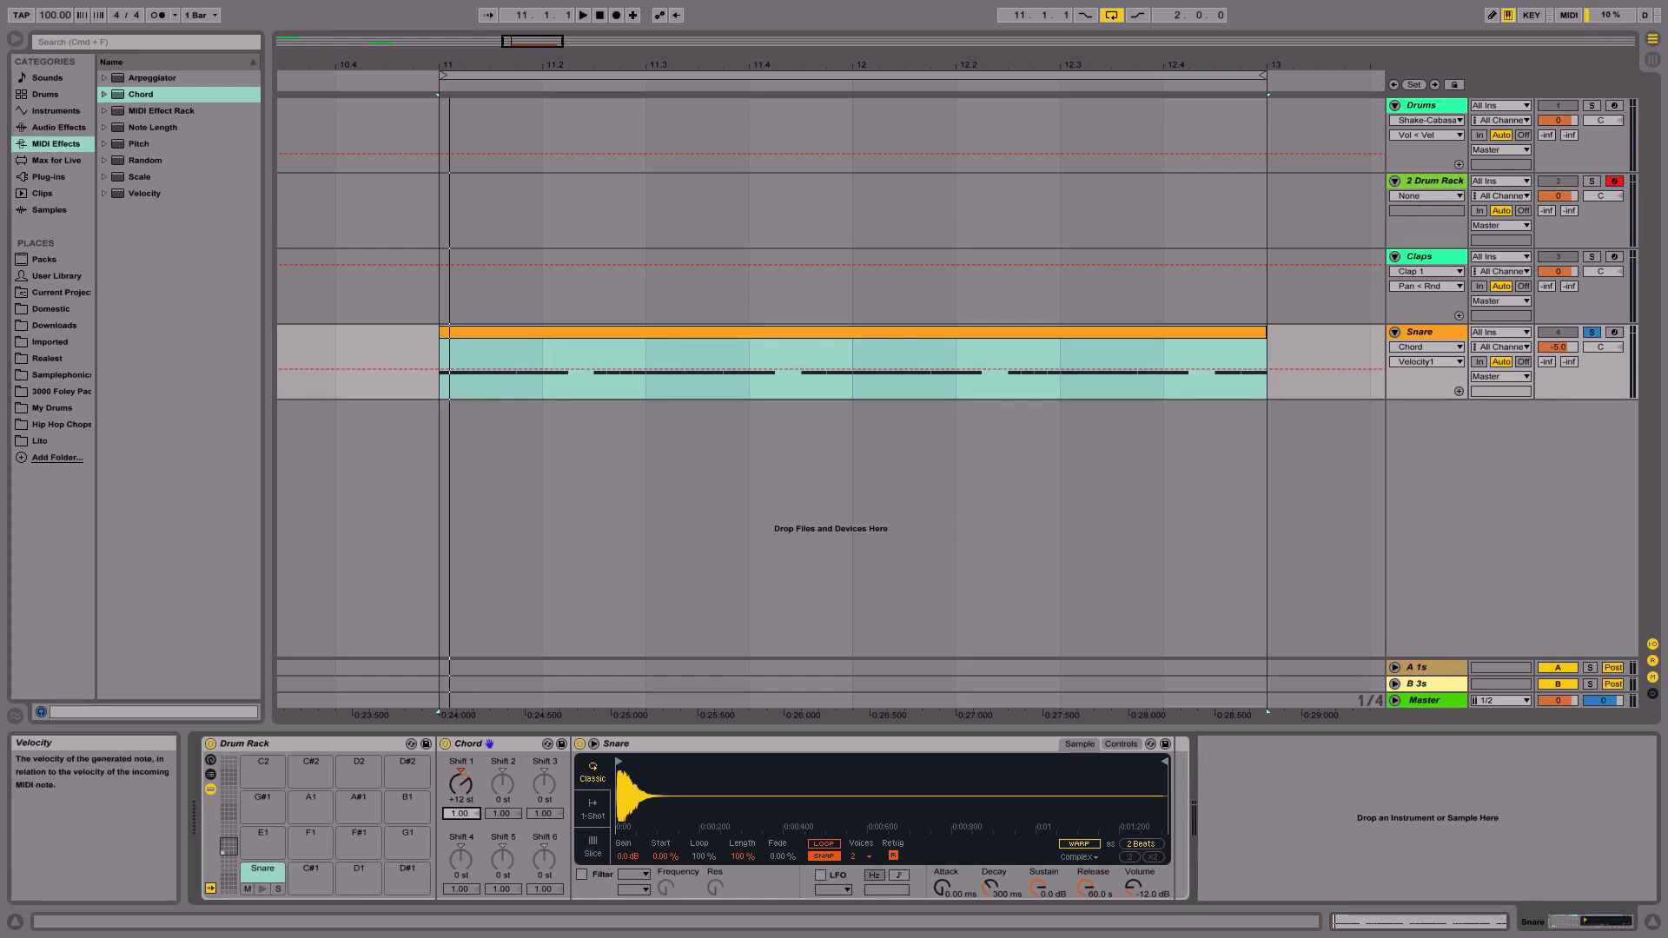
drag(461, 814, 460, 890)
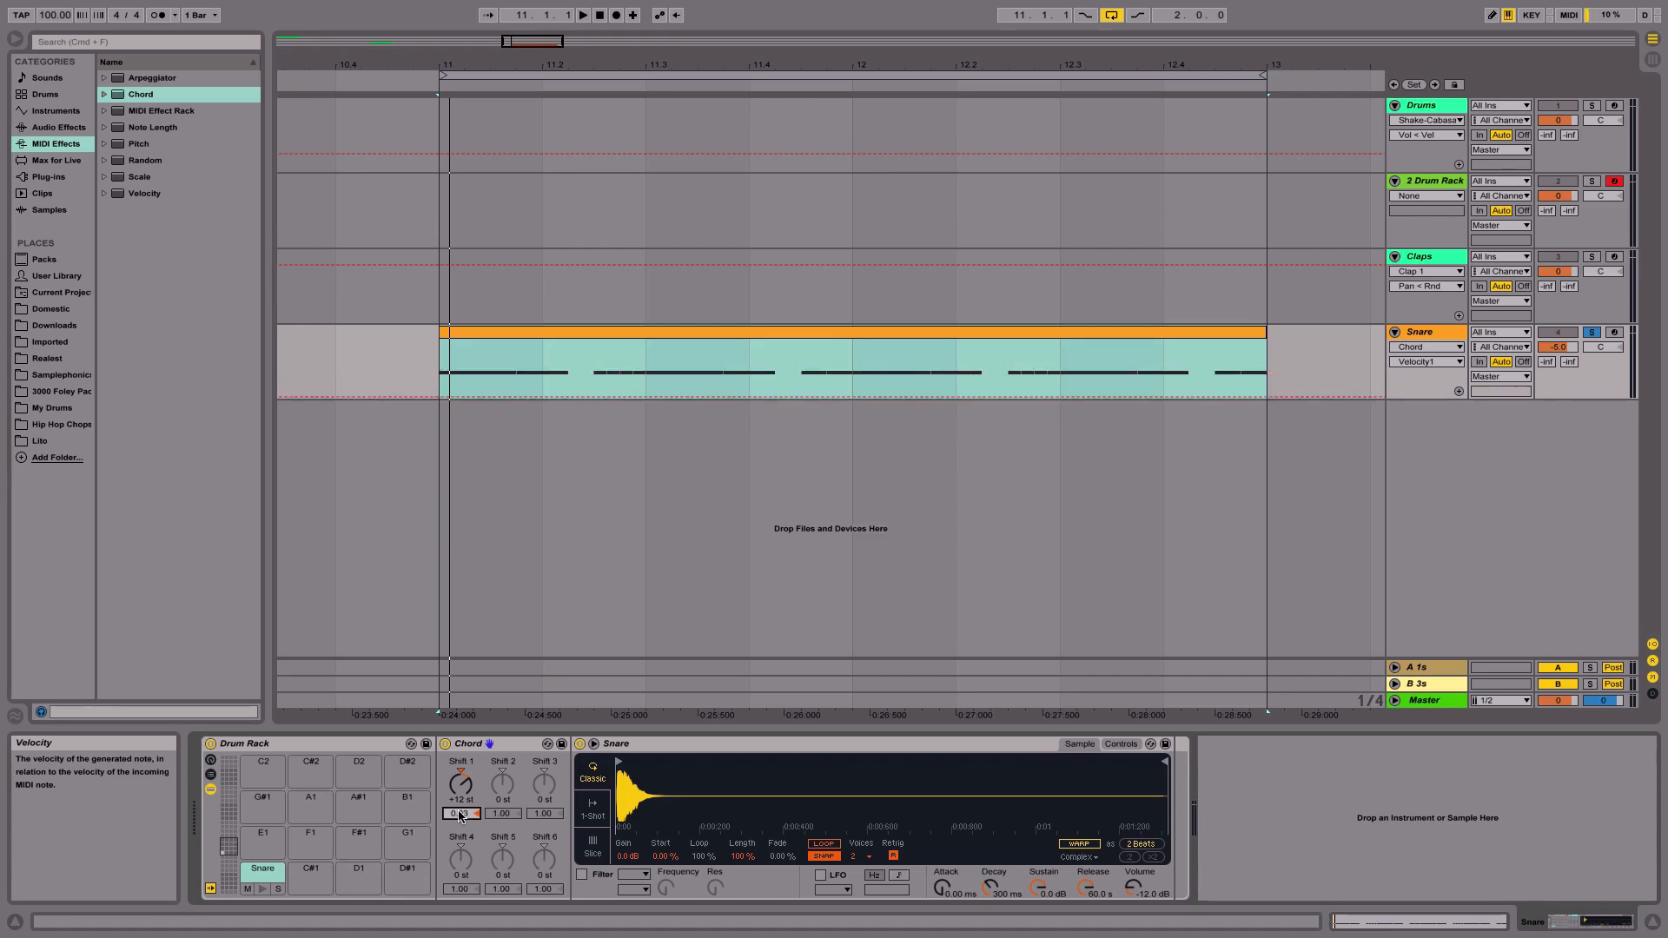
key(space)
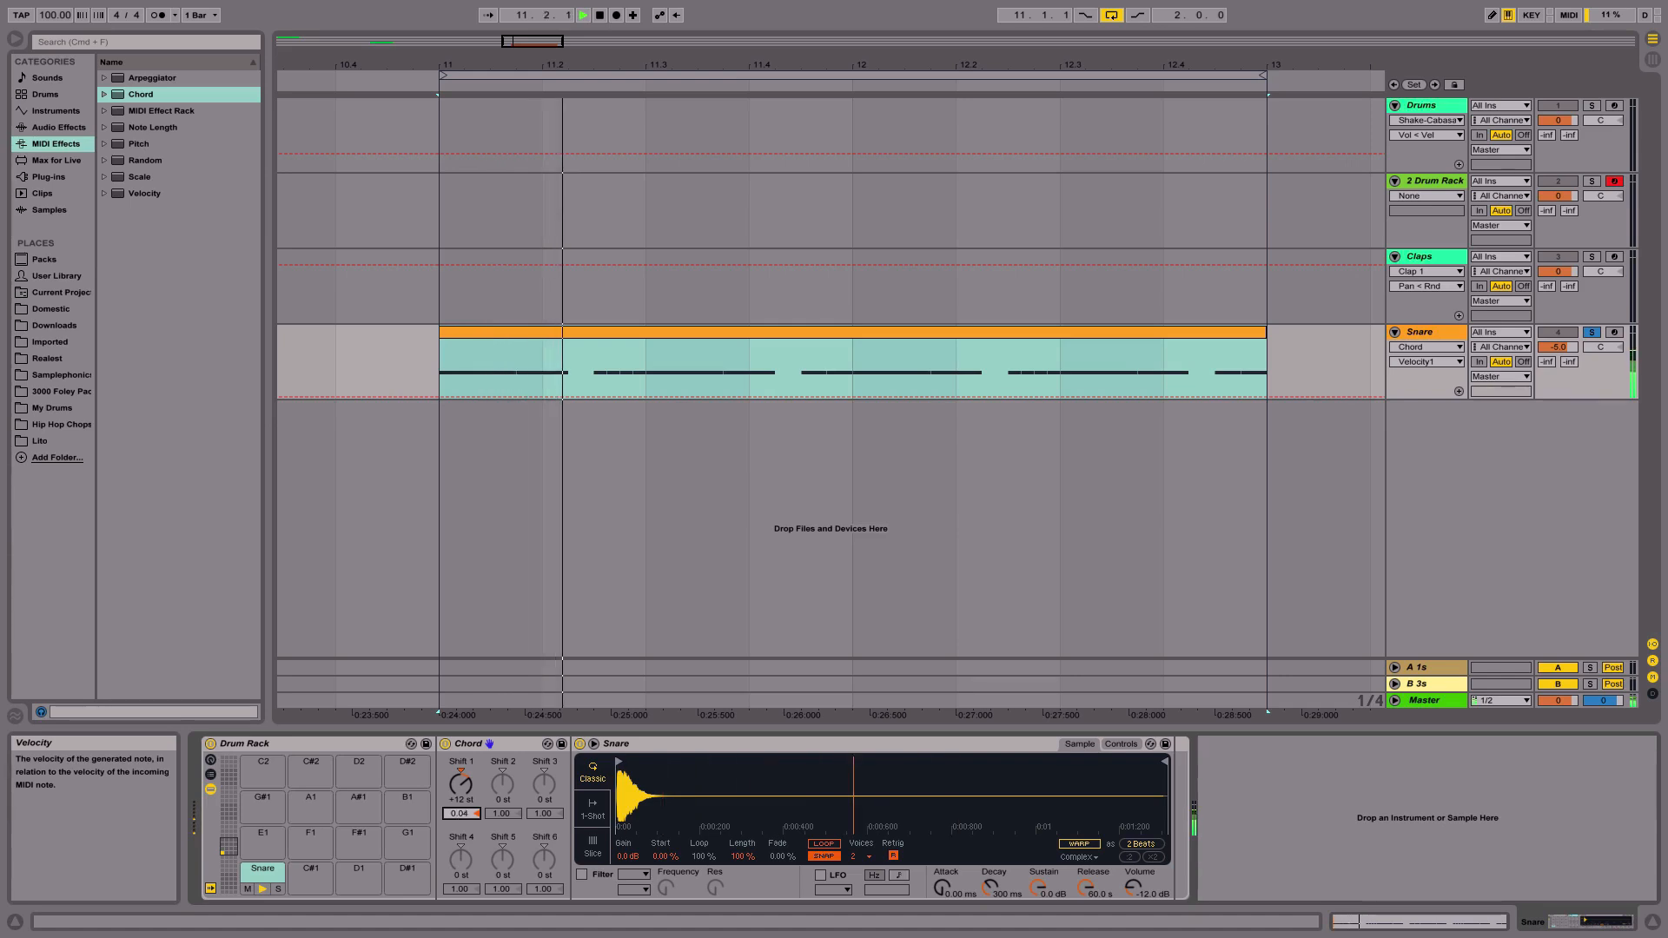
drag(461, 815, 461, 703)
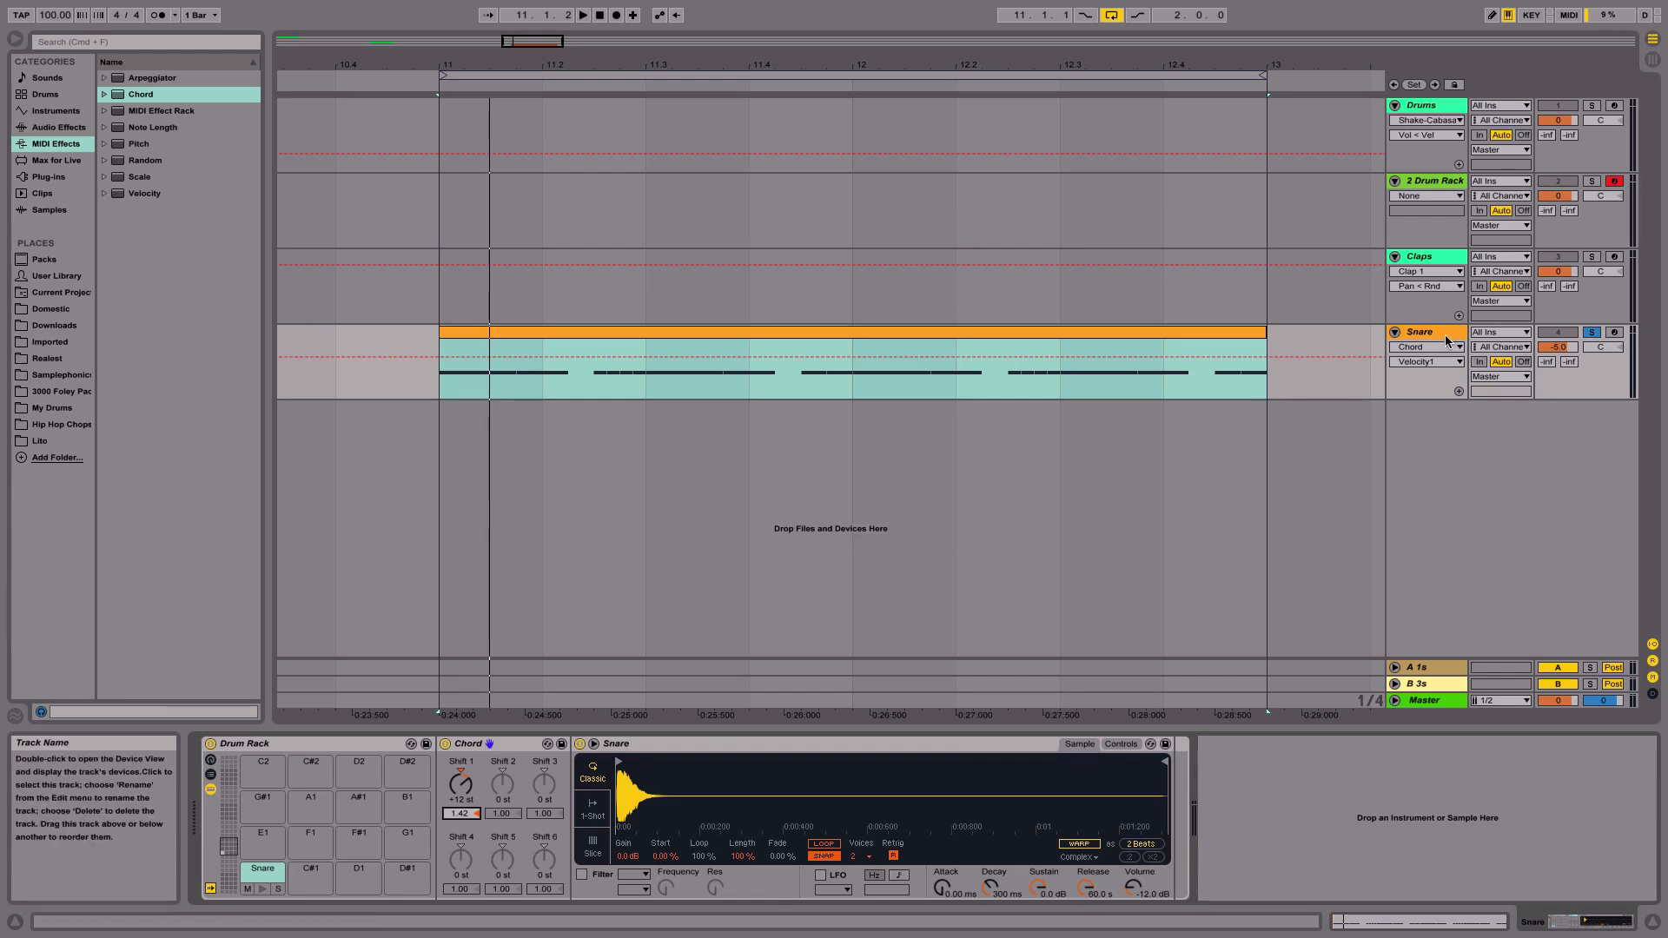
- Collapse all tracks and unsolo the Snare track
alt+click(1394, 257)
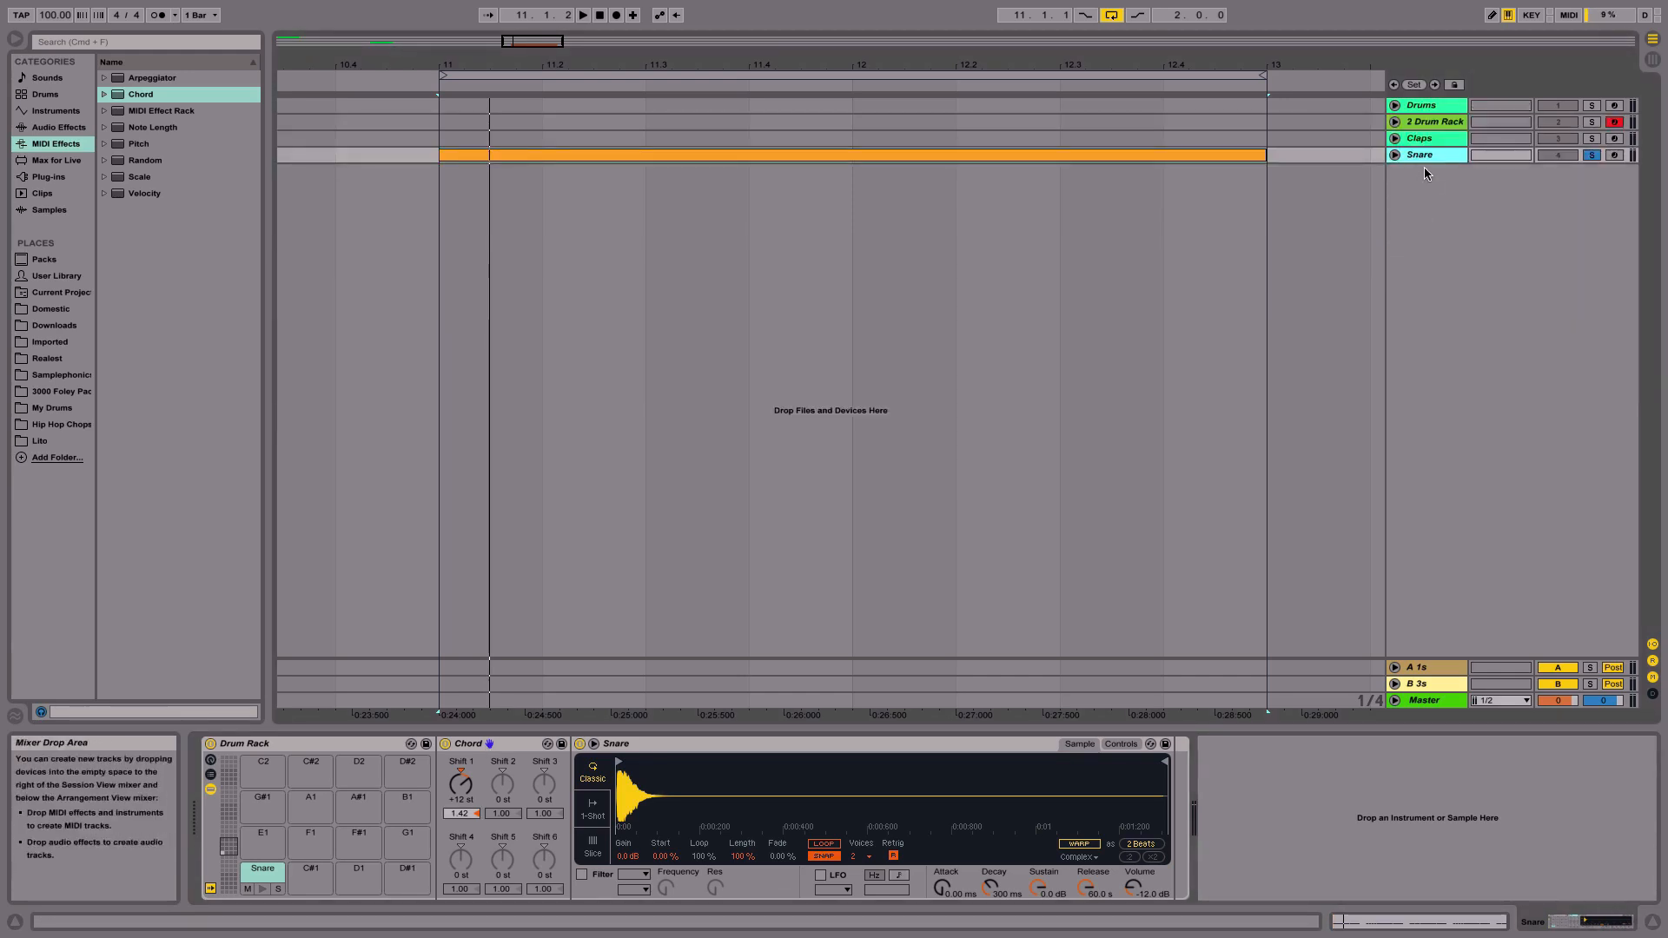
click(1592, 156)
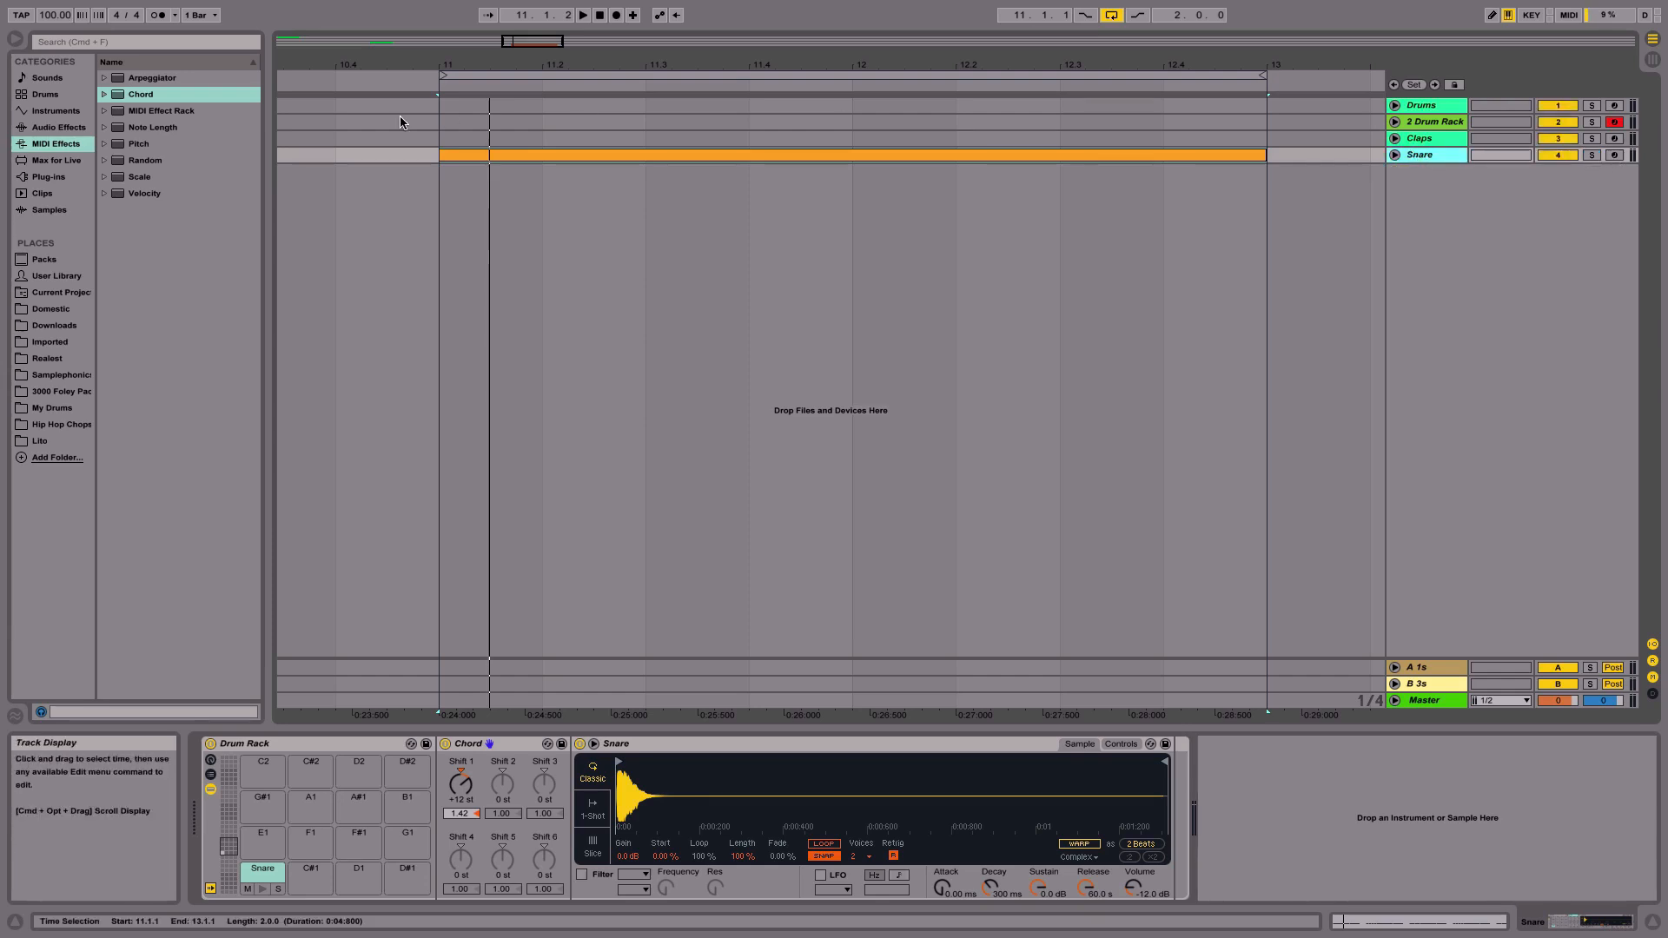
- Insert a new MIDI track and open the Drums category of the browser
key(super+shift+t)
click(45, 94)
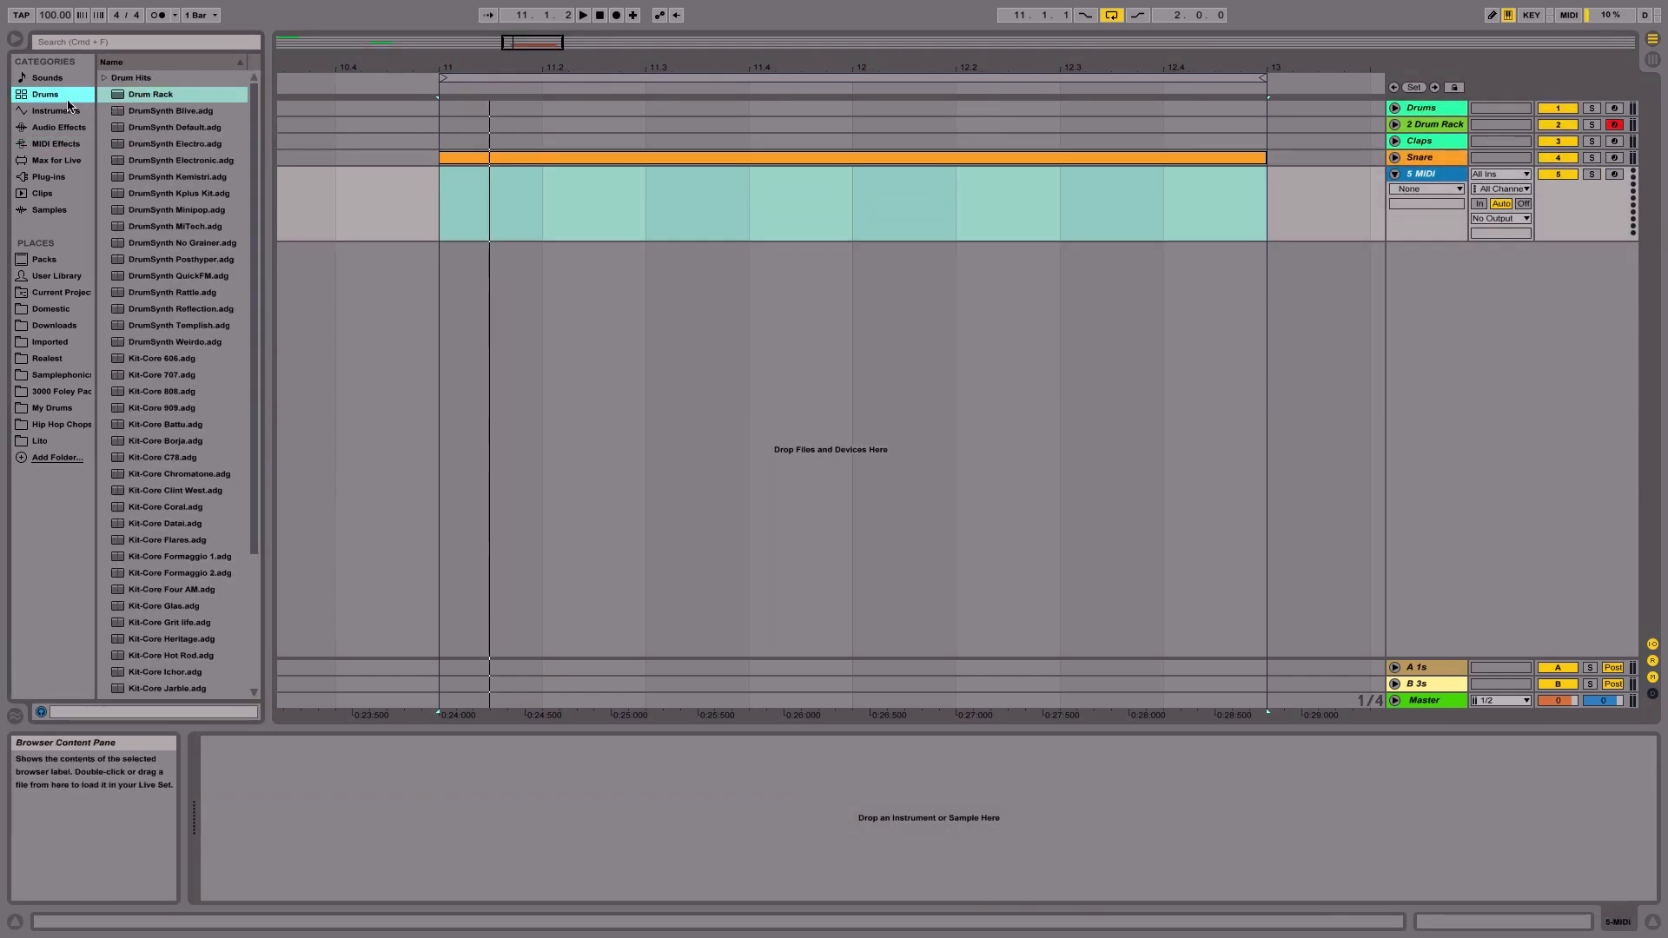
scroll(168, 363, down, 5)
scroll(168, 363, up, 5)
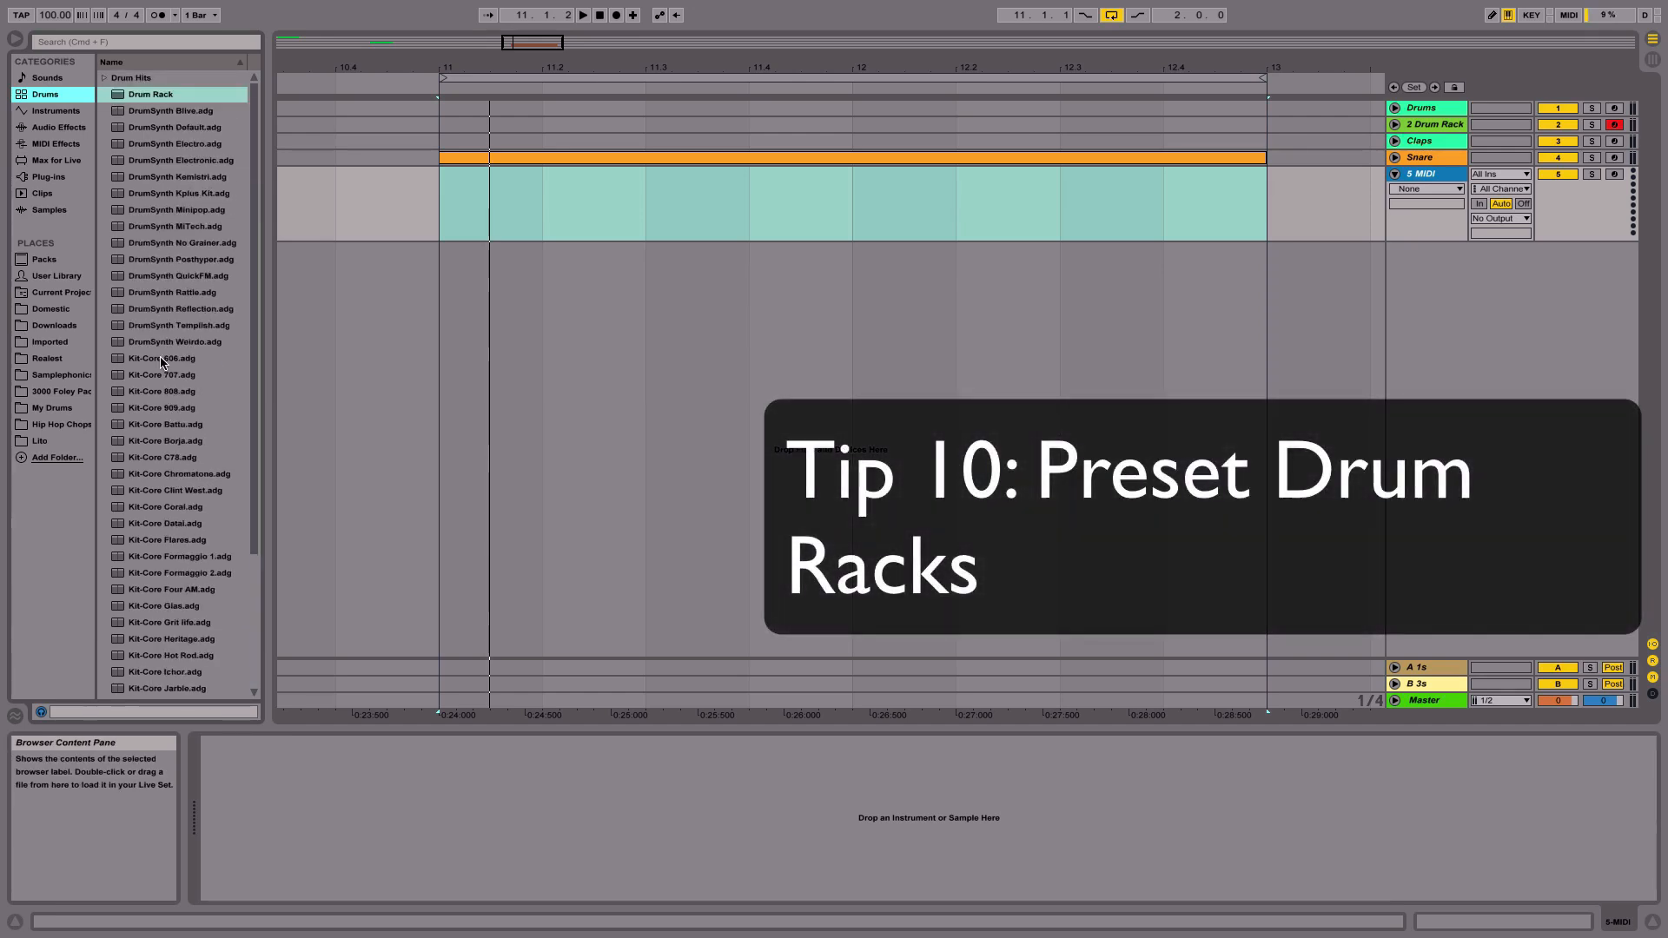
- Preview the Kit-Core preset Drum Racks, such as 606, C78 and Chromatone, in the browser
click(161, 359)
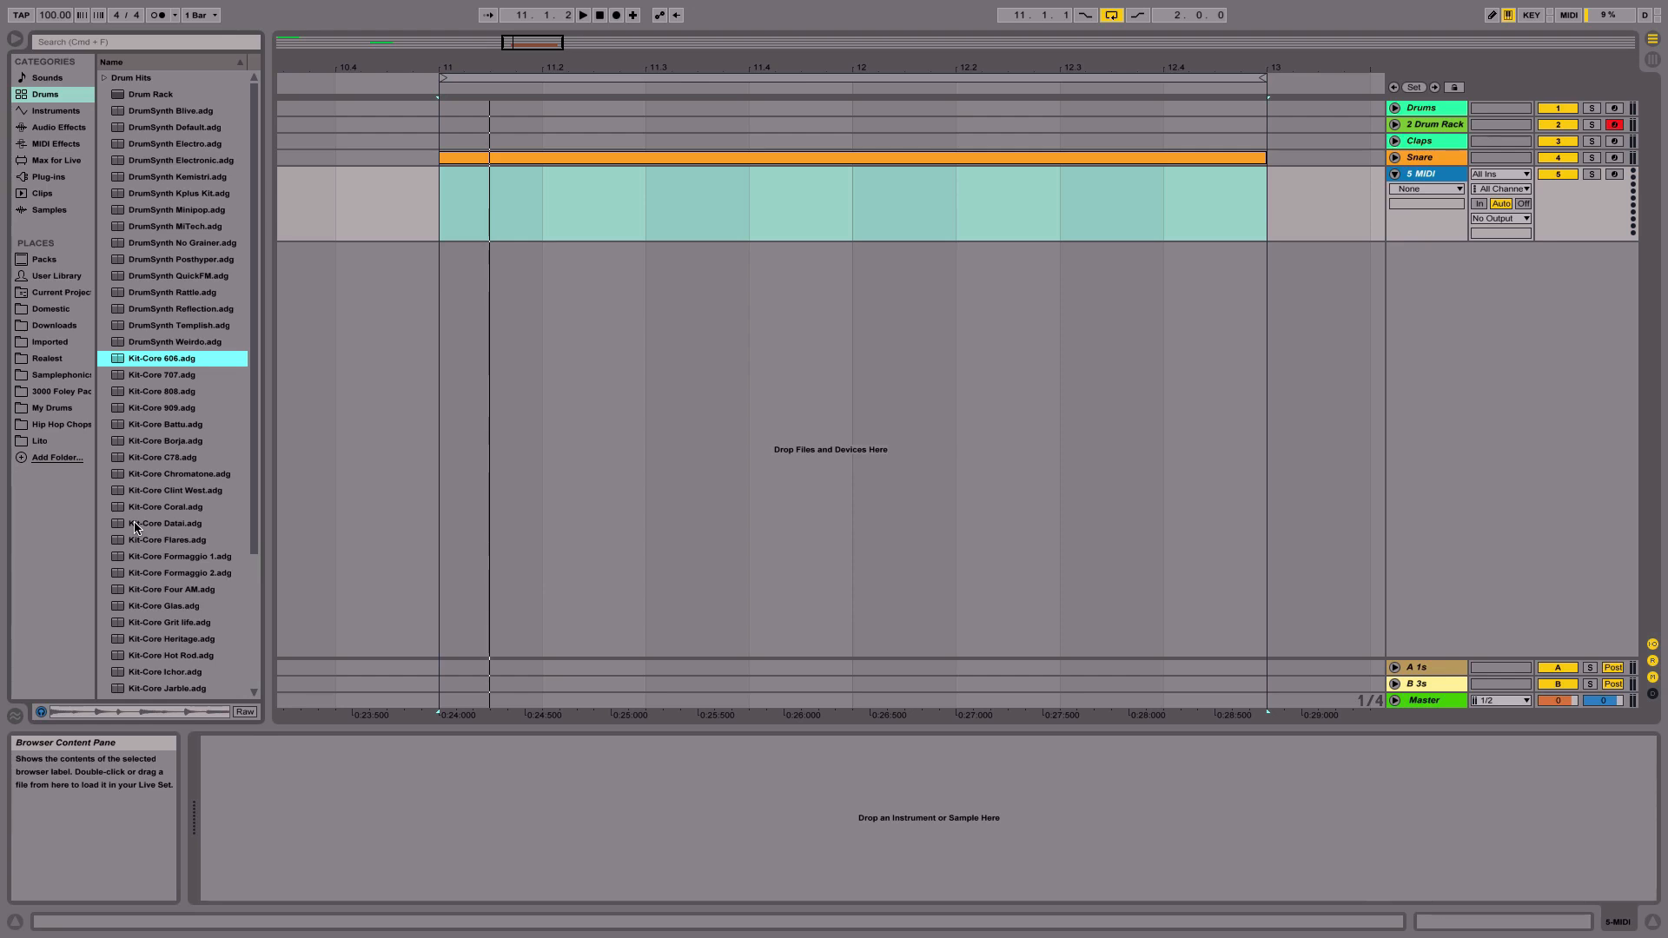
scroll(138, 525, down, 3)
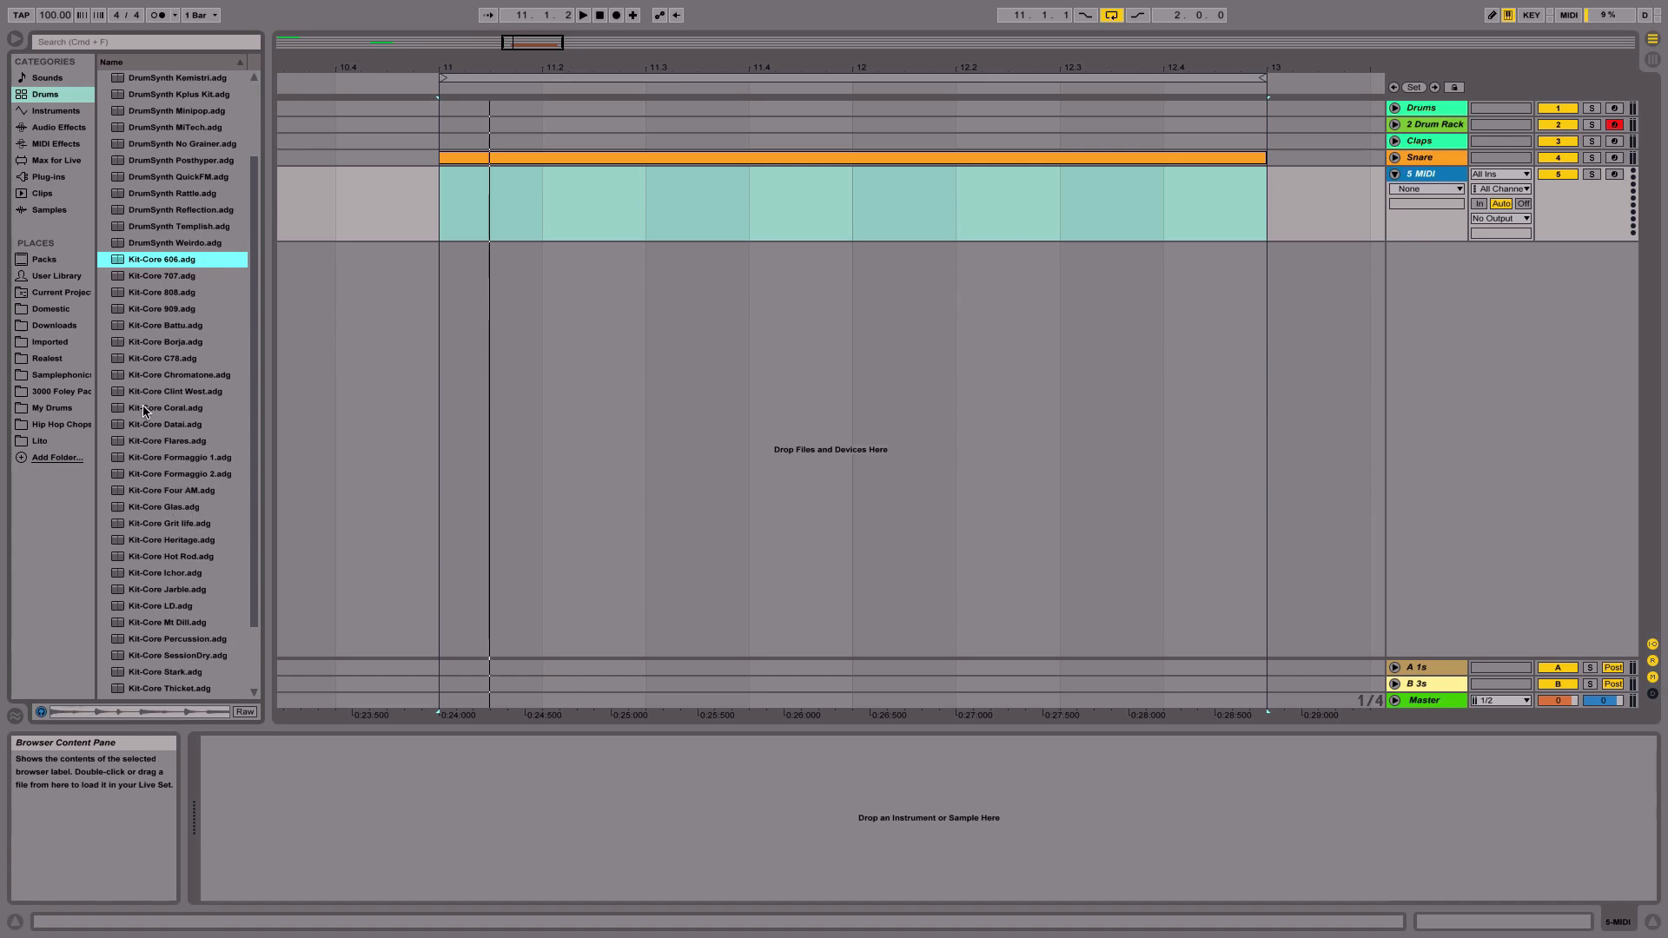
scroll(143, 412, down, 2)
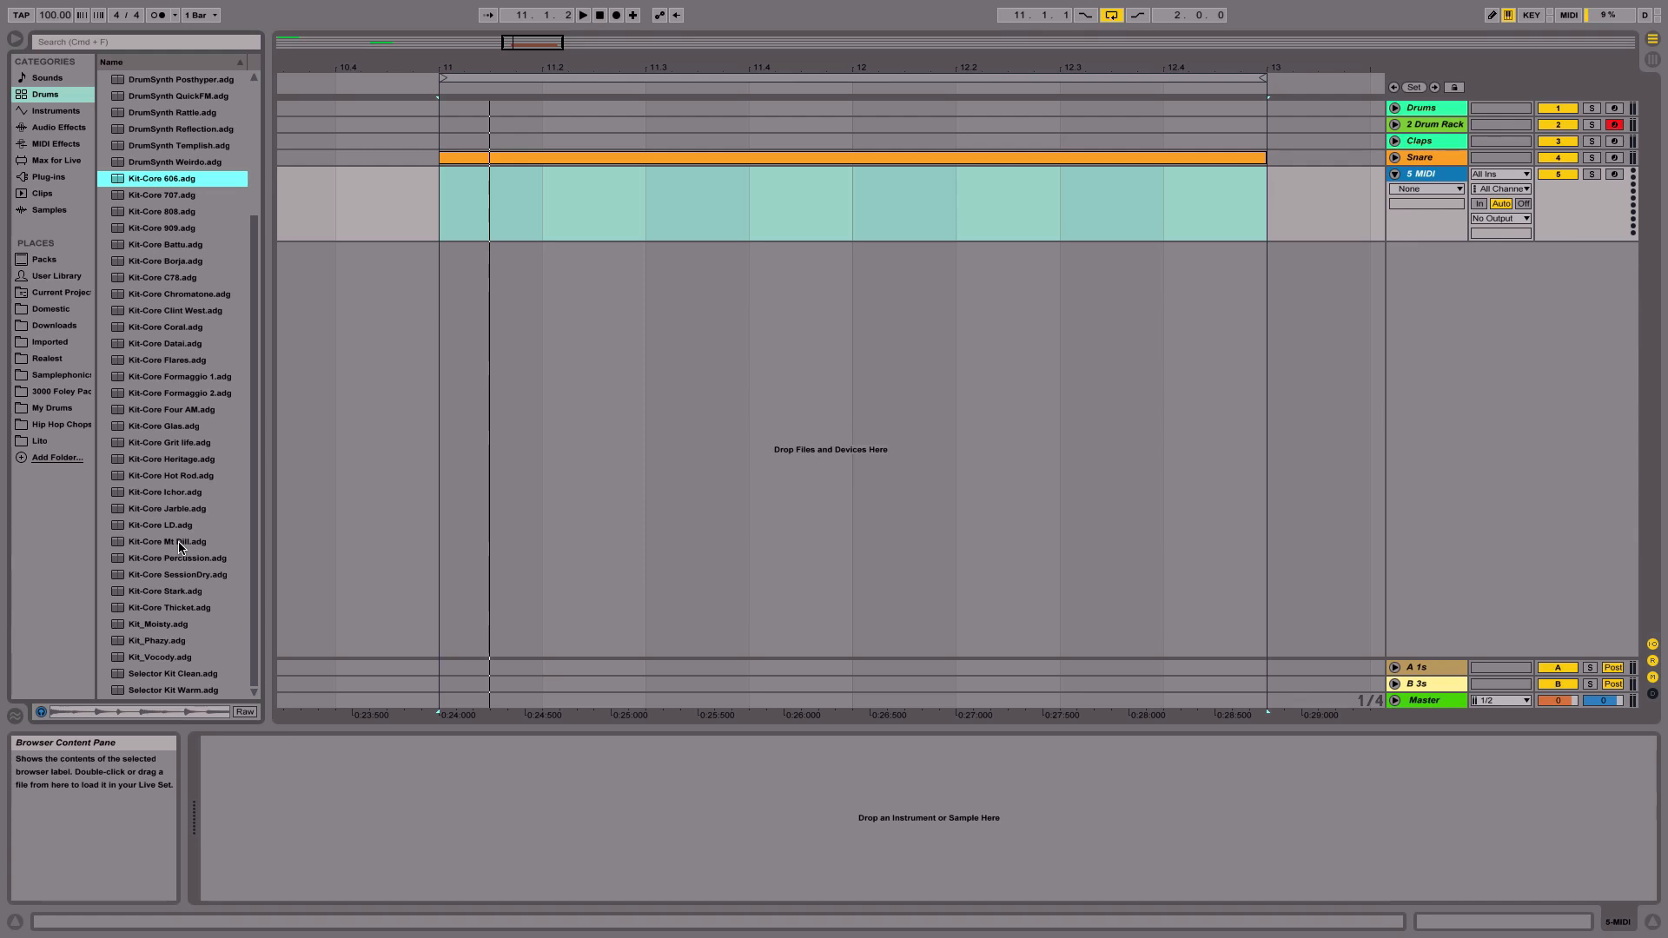
scroll(180, 546, up, 5)
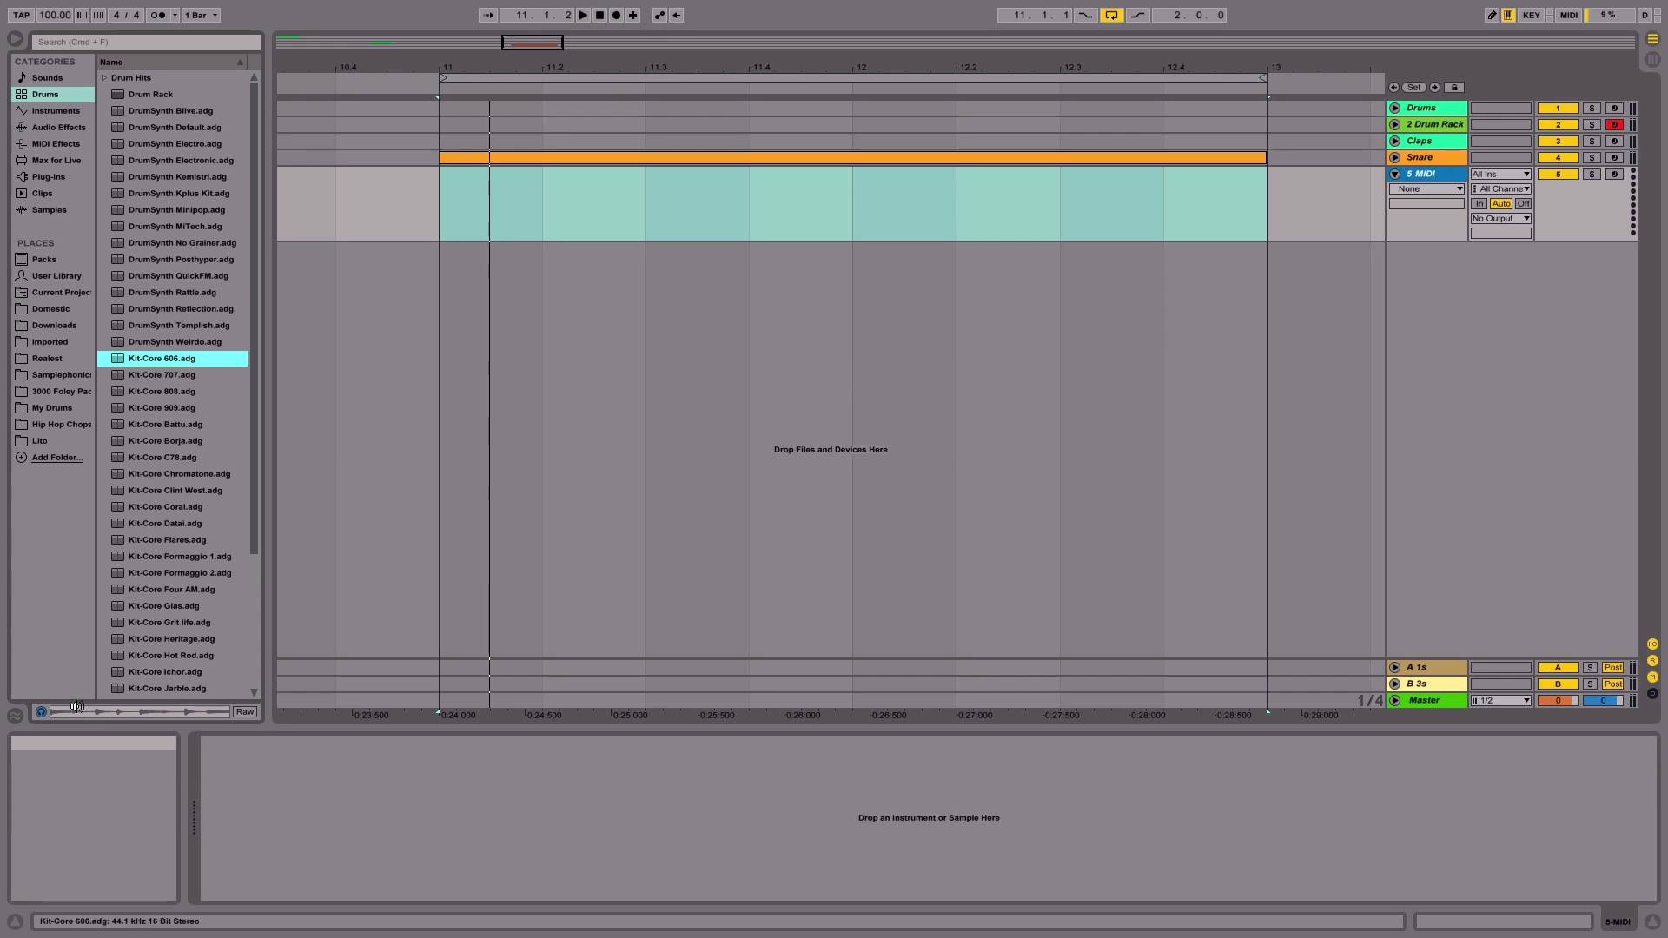
click(165, 443)
key(Down)
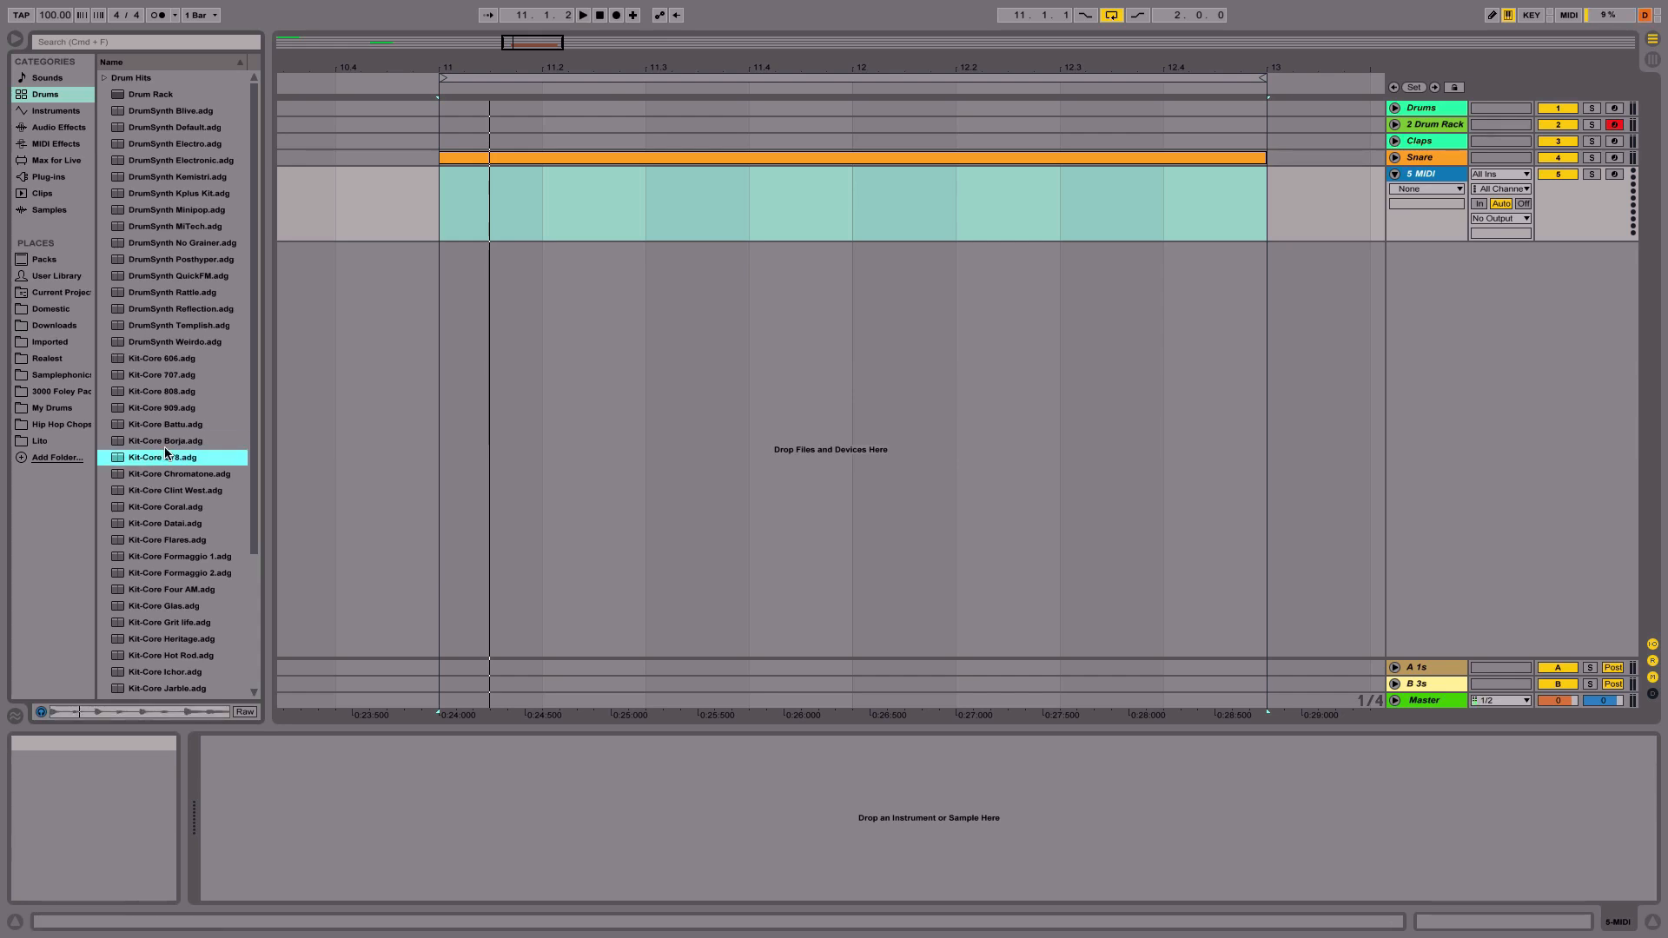
key(Down)
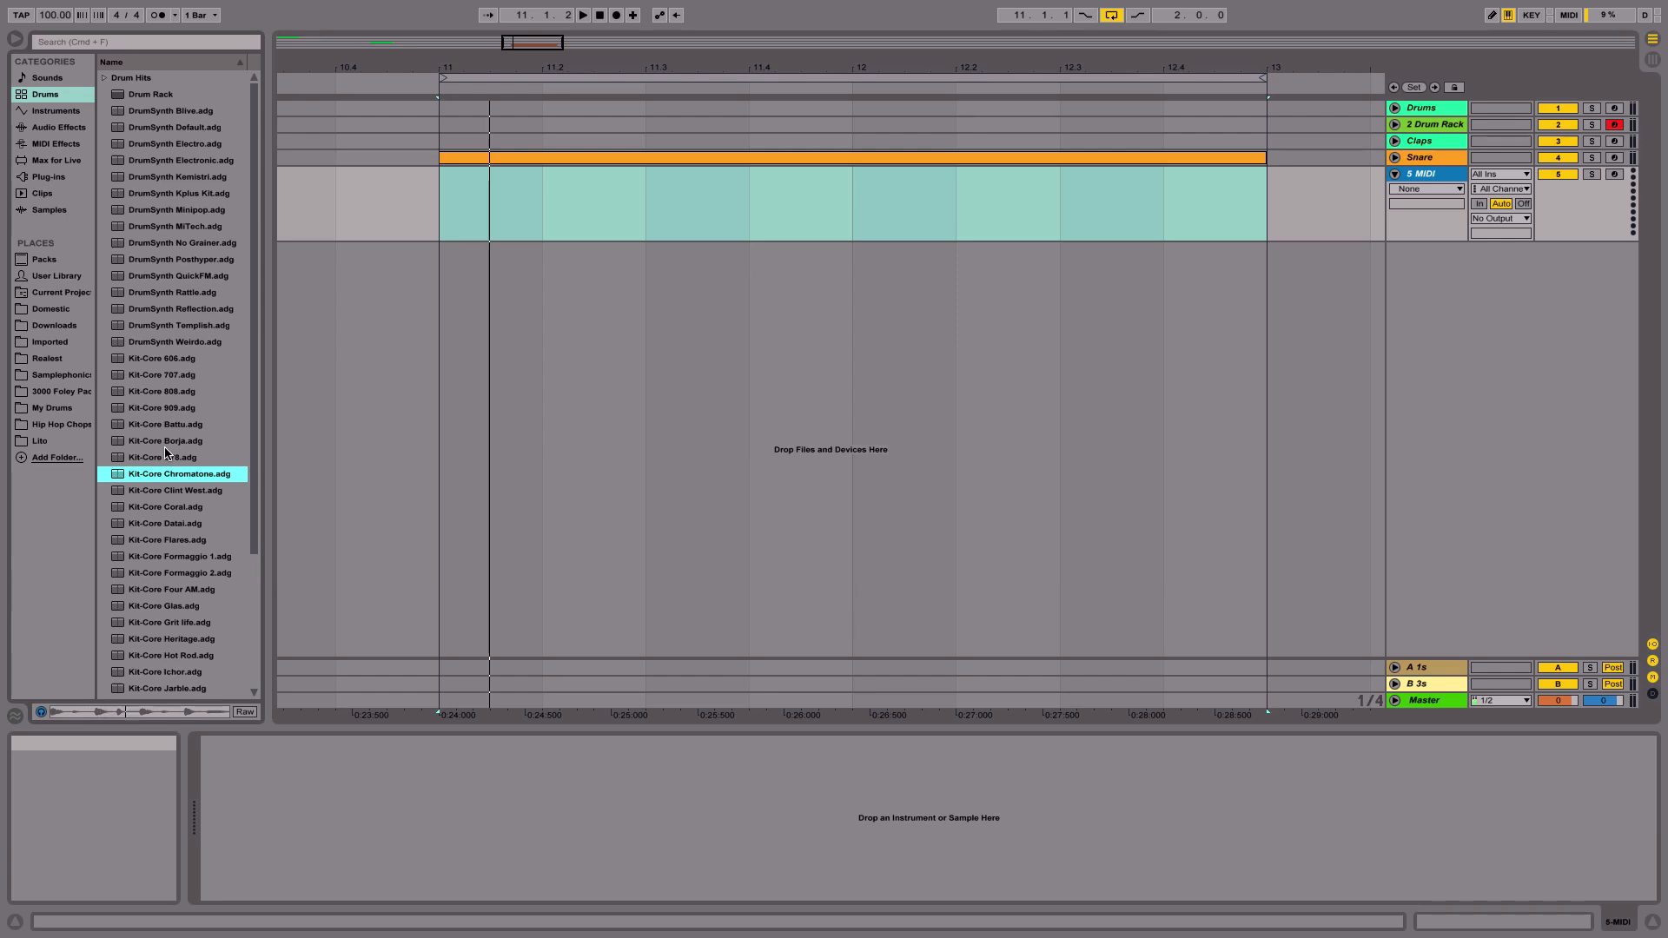
- Load the Kit-Core Heritage preset Drum Rack onto the new MIDI track
scroll(165, 452, down, 4)
double_click(171, 459)
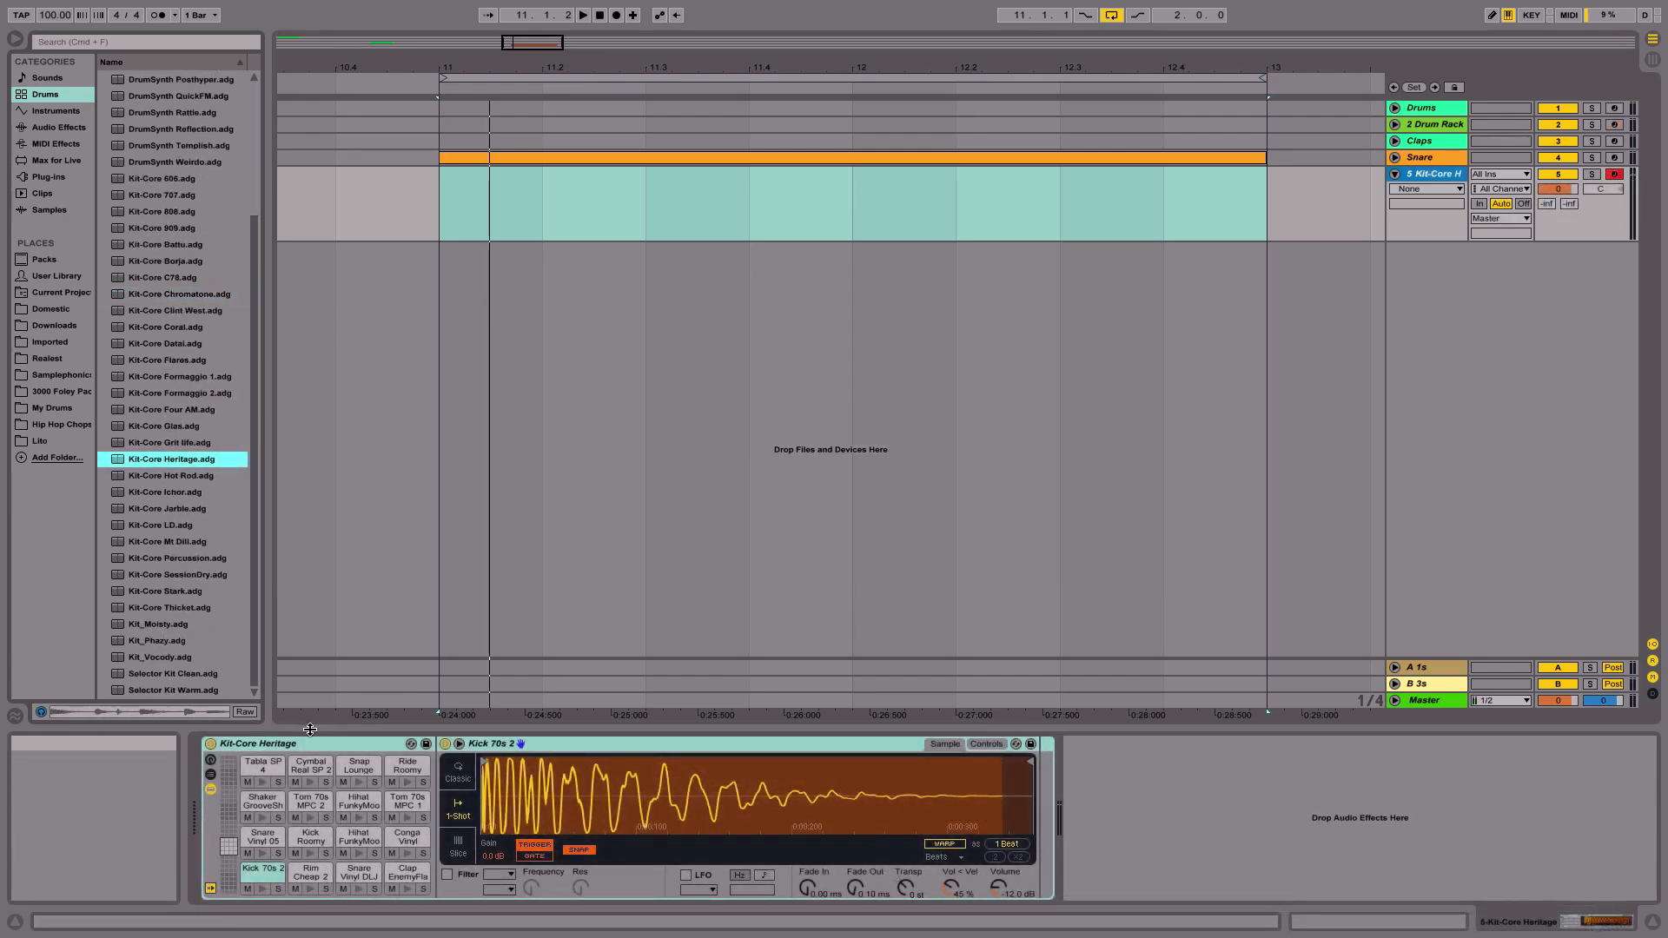